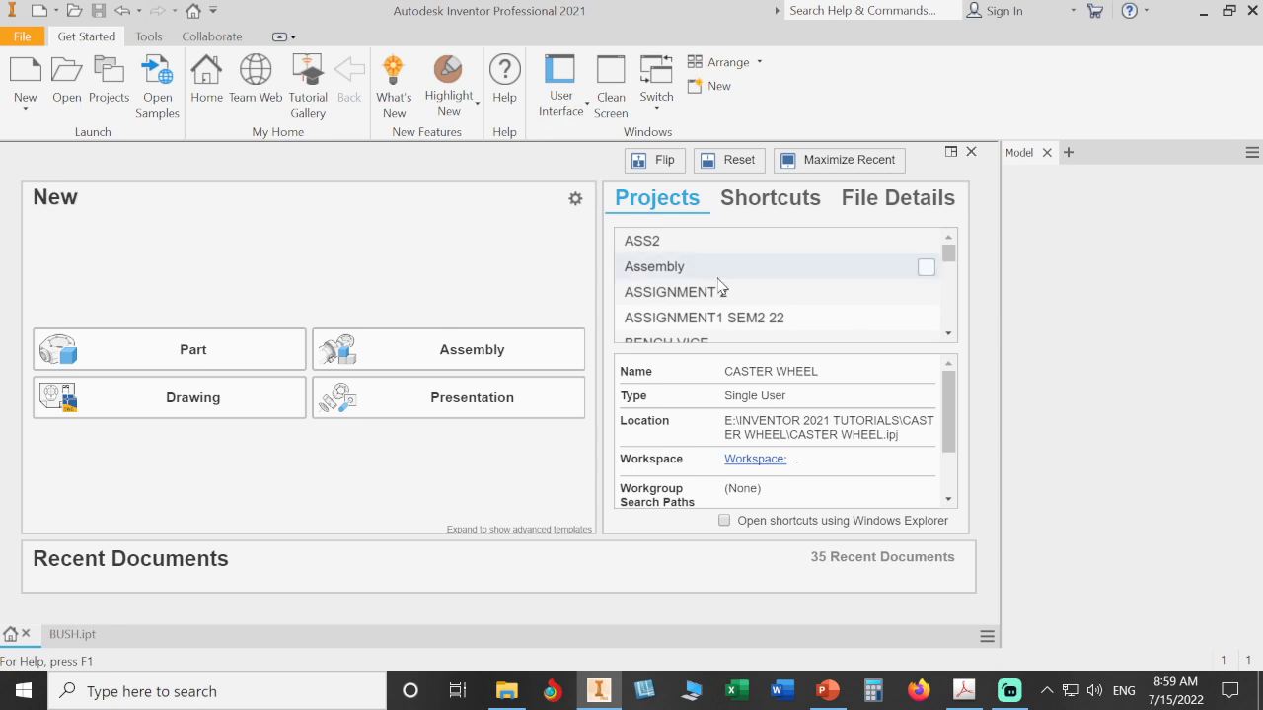
Close the model browser and create a new part from the MY PART mm.ipt template in isometric view.
{"action": "left_click", "coordinate": [1048, 152]}
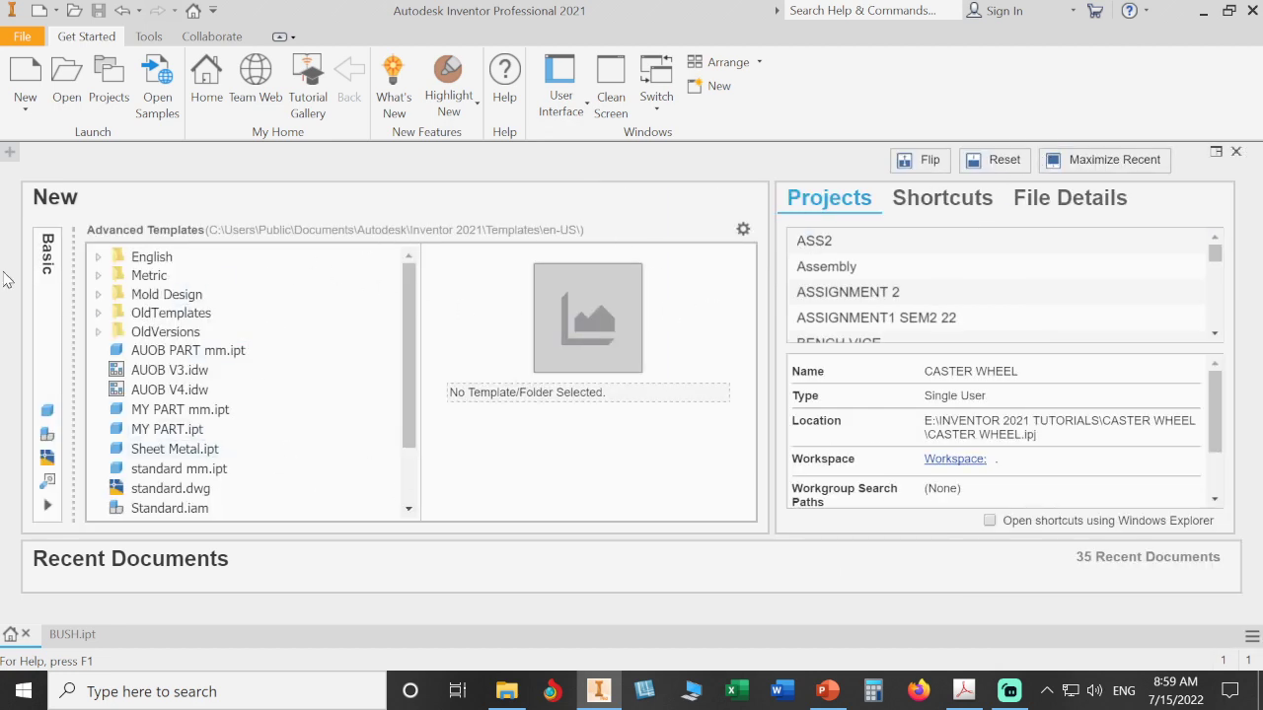
{"action": "left_click", "coordinate": [47, 258]}
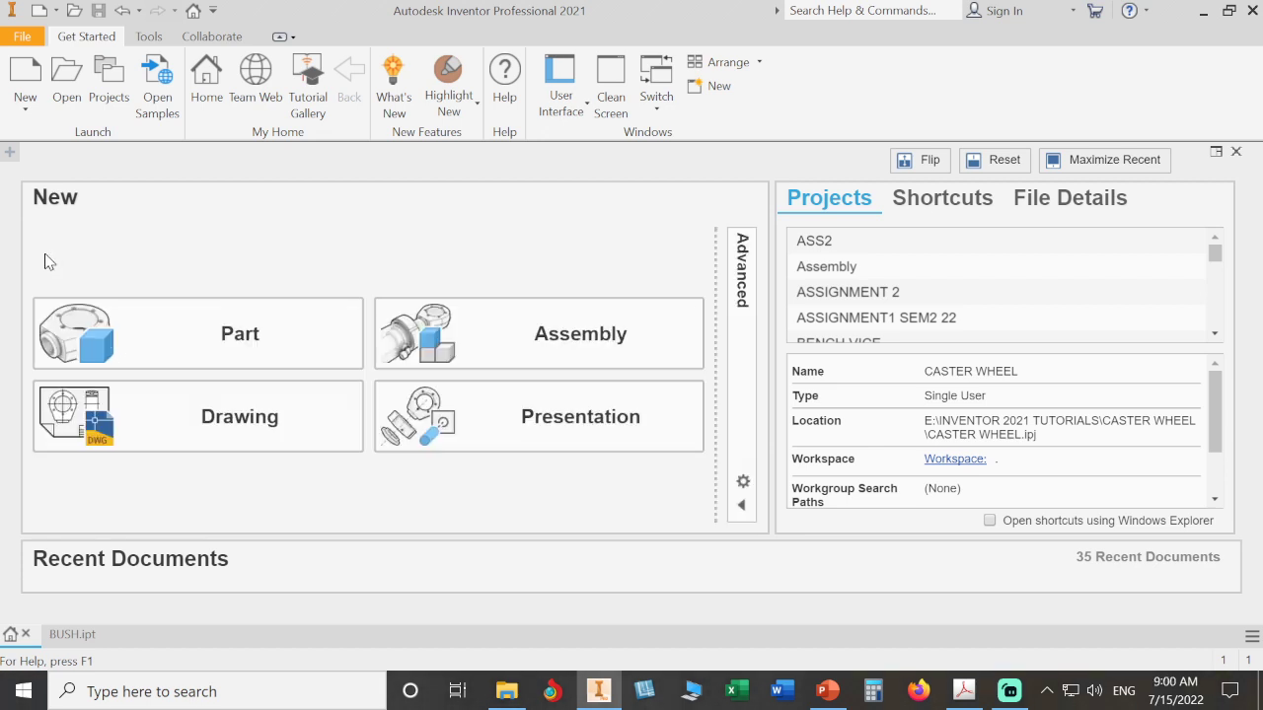
{"action": "left_click", "coordinate": [741, 281]}
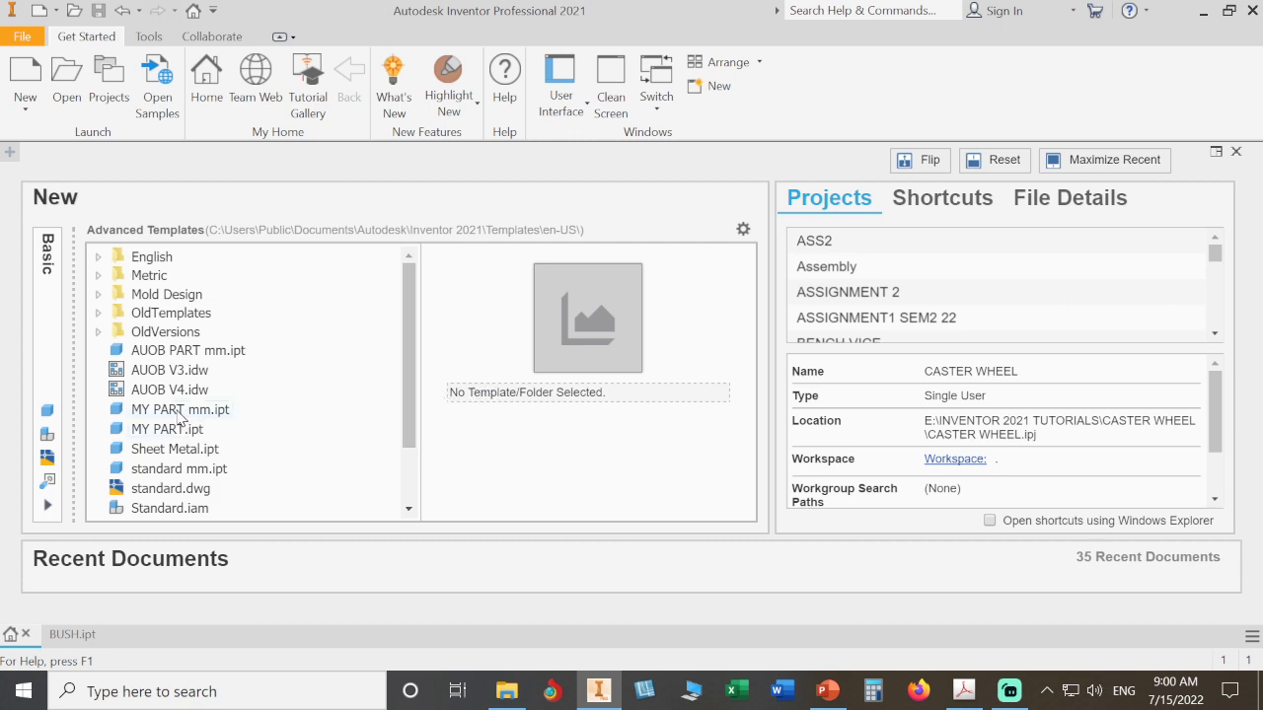
{"action": "double_click", "coordinate": [179, 411]}
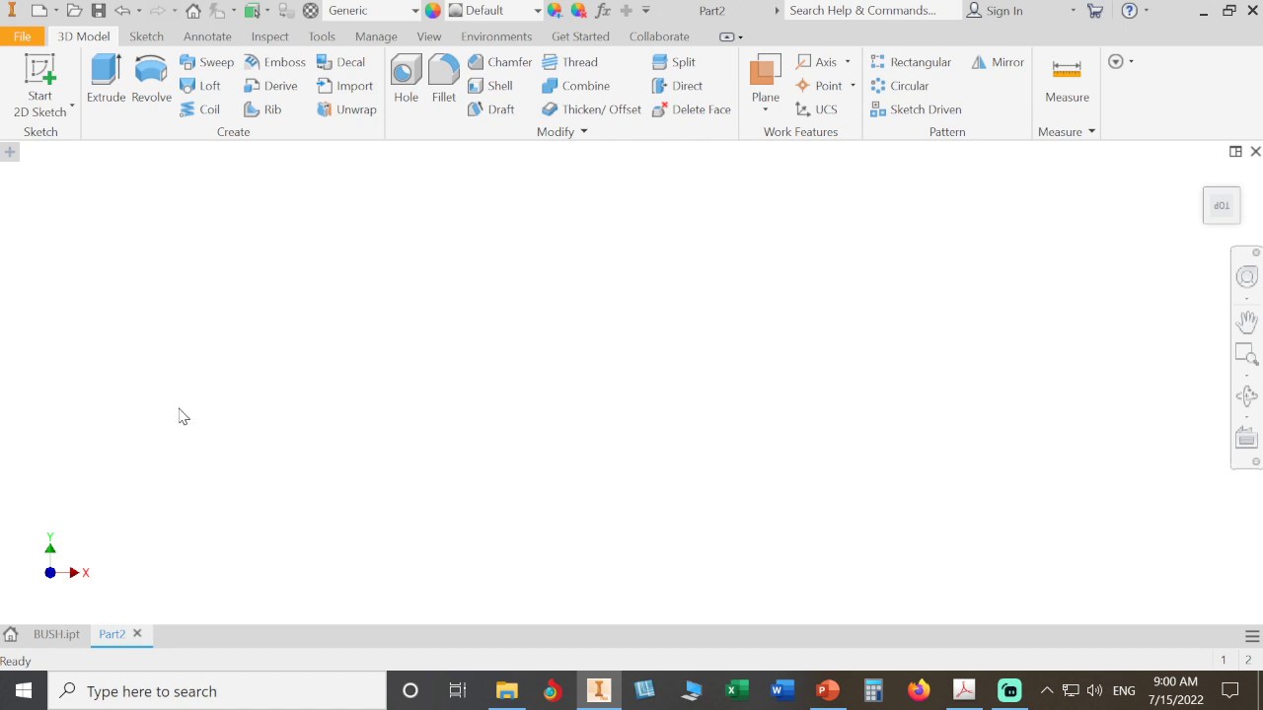
{"action": "mouse_move", "coordinate": [1155, 205]}
{"action": "left_click", "coordinate": [1201, 174]}
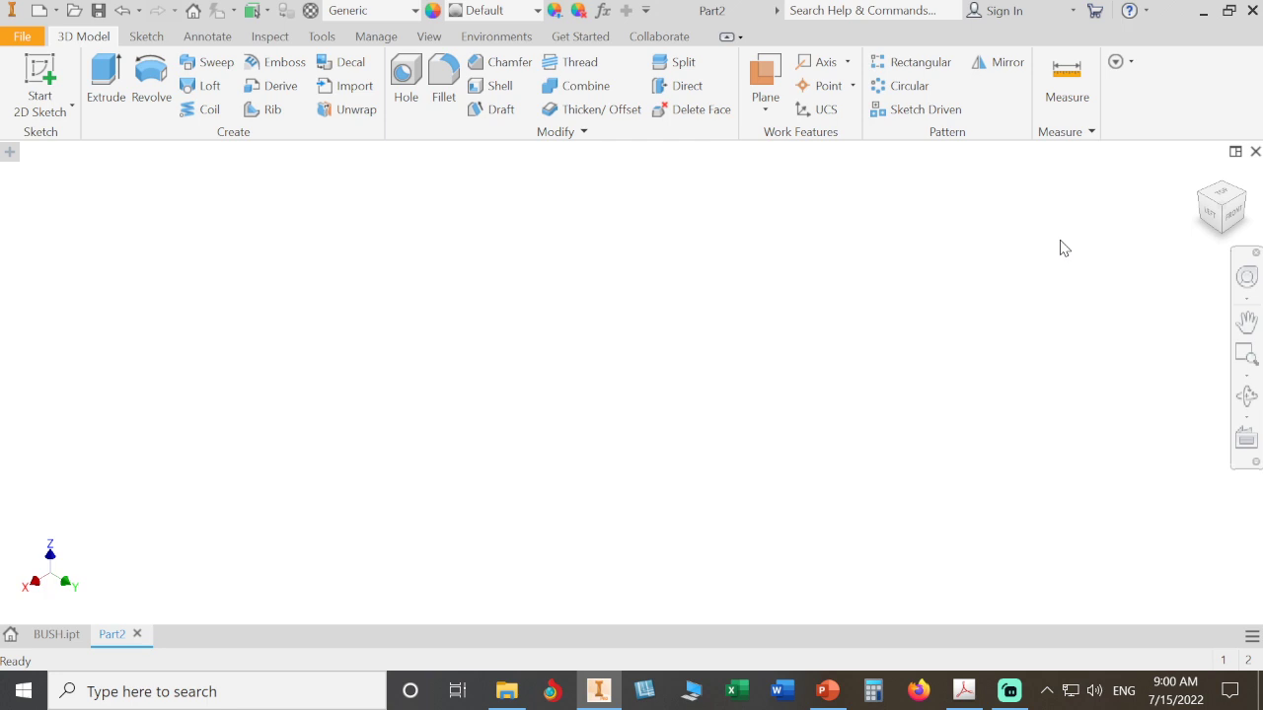
Switch to Adobe Acrobat, check the WHEEL drawing on page 58, and return to Inventor.
{"action": "left_click", "coordinate": [965, 692]}
{"action": "scroll", "coordinate": [760, 357], "scroll_direction": "up", "scroll_amount": 3}
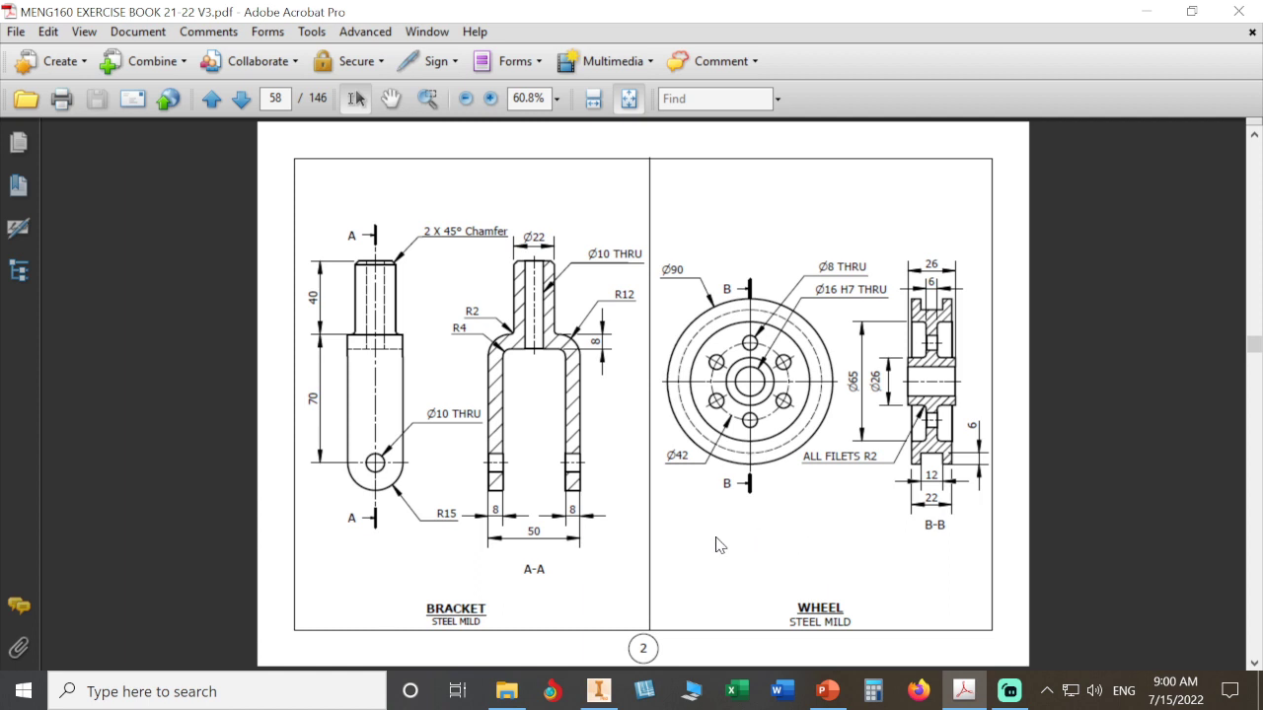
{"action": "left_click", "coordinate": [601, 690]}
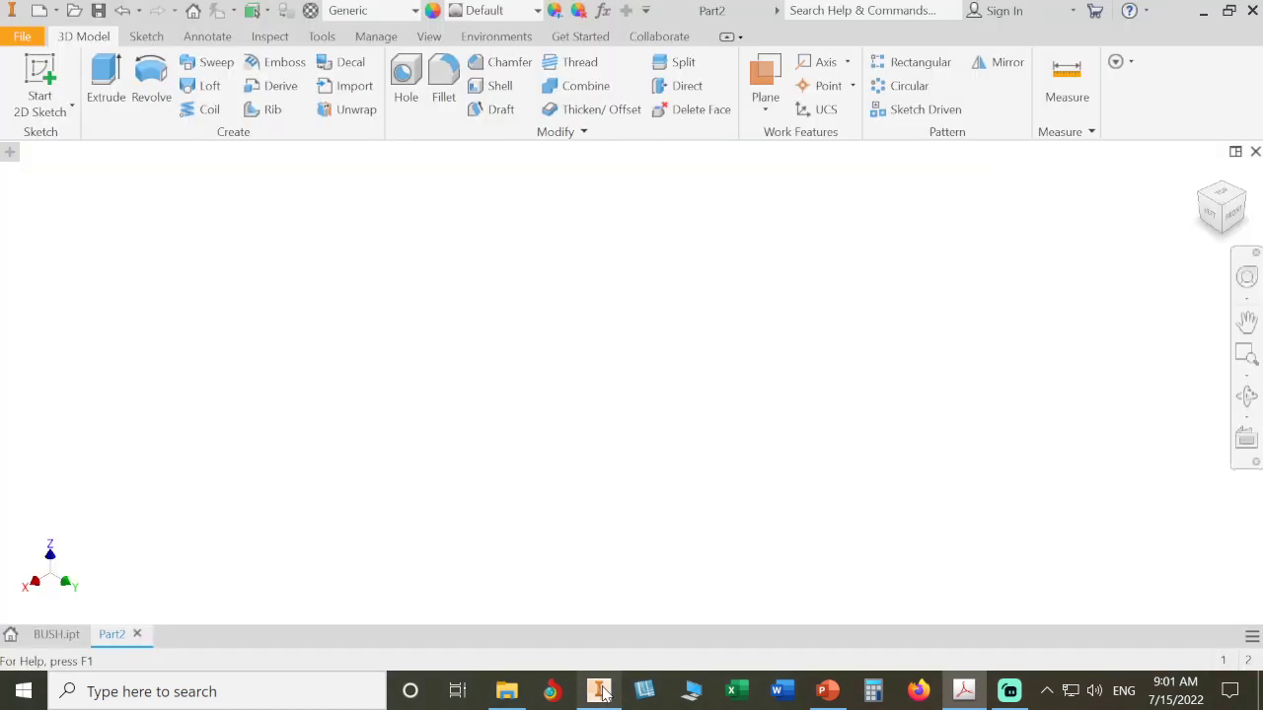
Sketch a 90 mm diameter circle centred on the origin on the XZ plane and finish the sketch.
{"action": "left_click", "coordinate": [44, 85]}
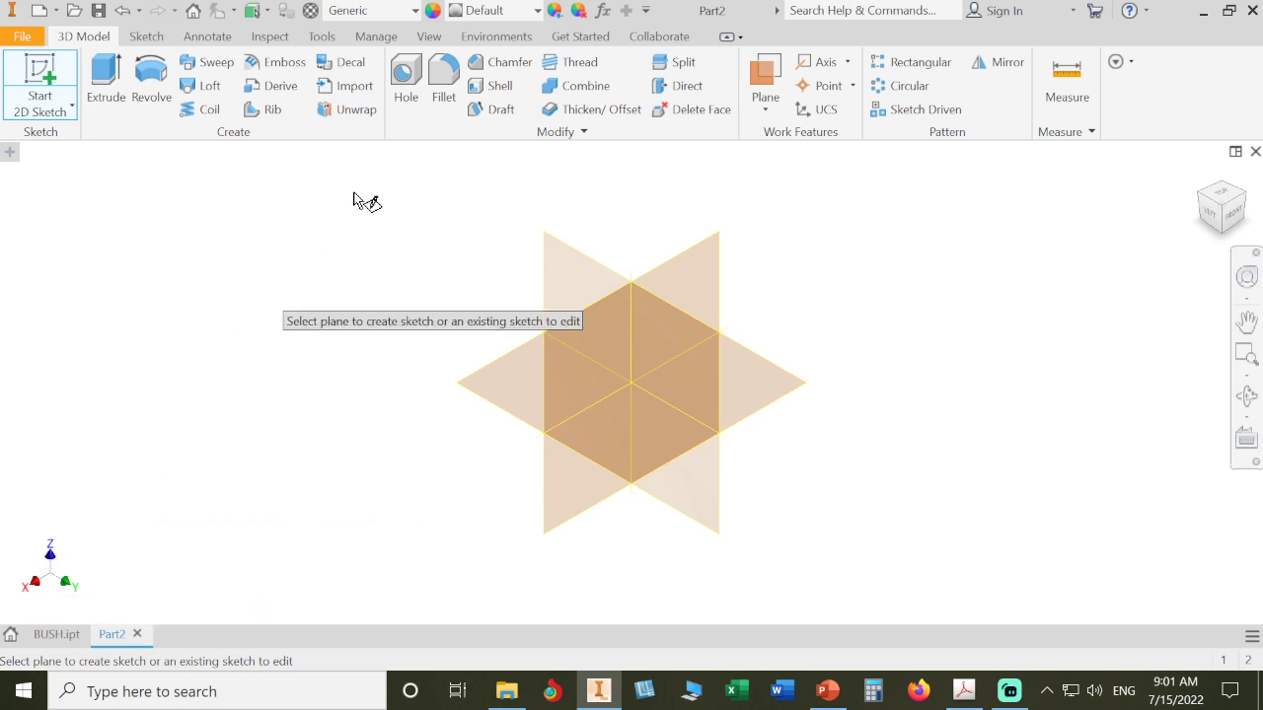
{"action": "left_click", "coordinate": [727, 274]}
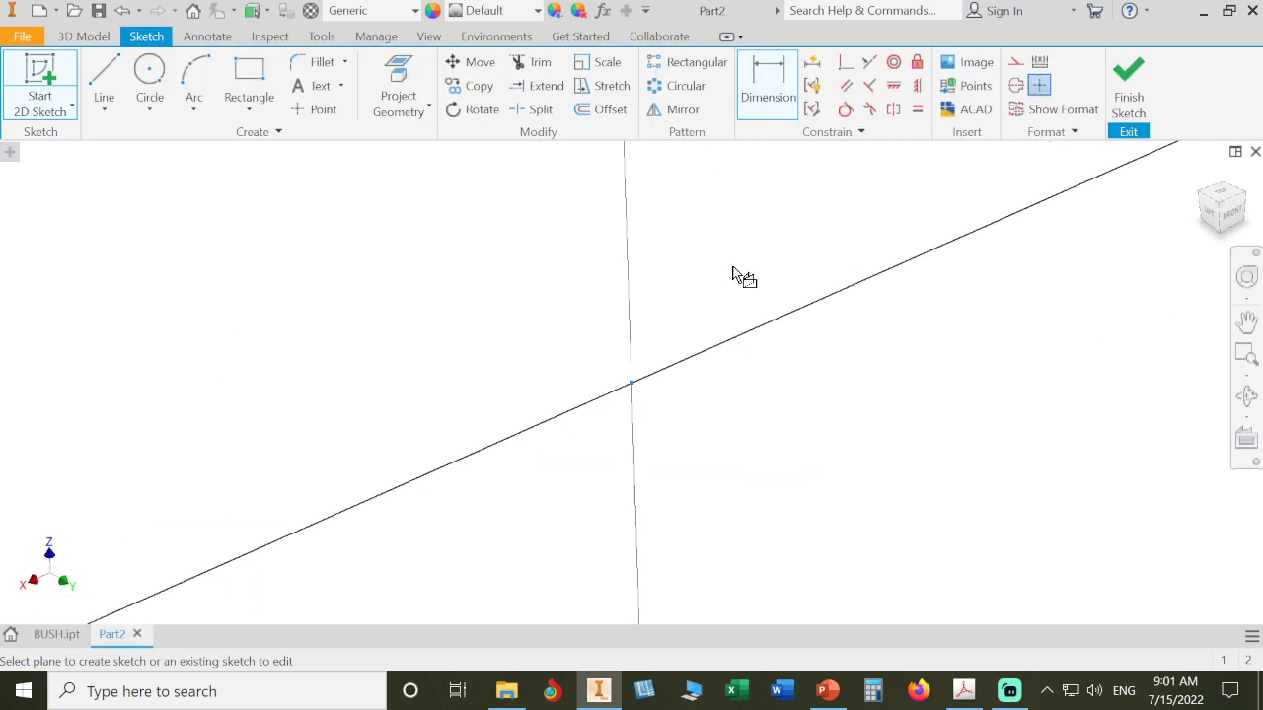
{"action": "left_click", "coordinate": [150, 71]}
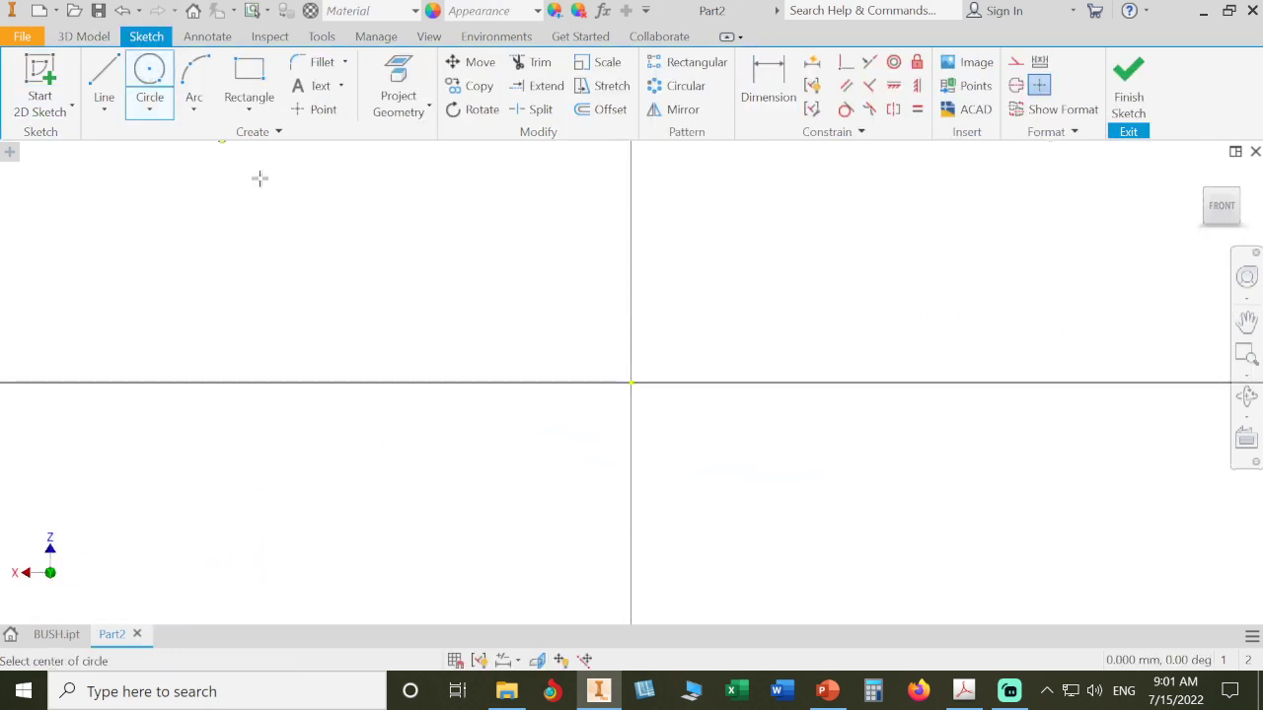
{"action": "left_click", "coordinate": [631, 382]}
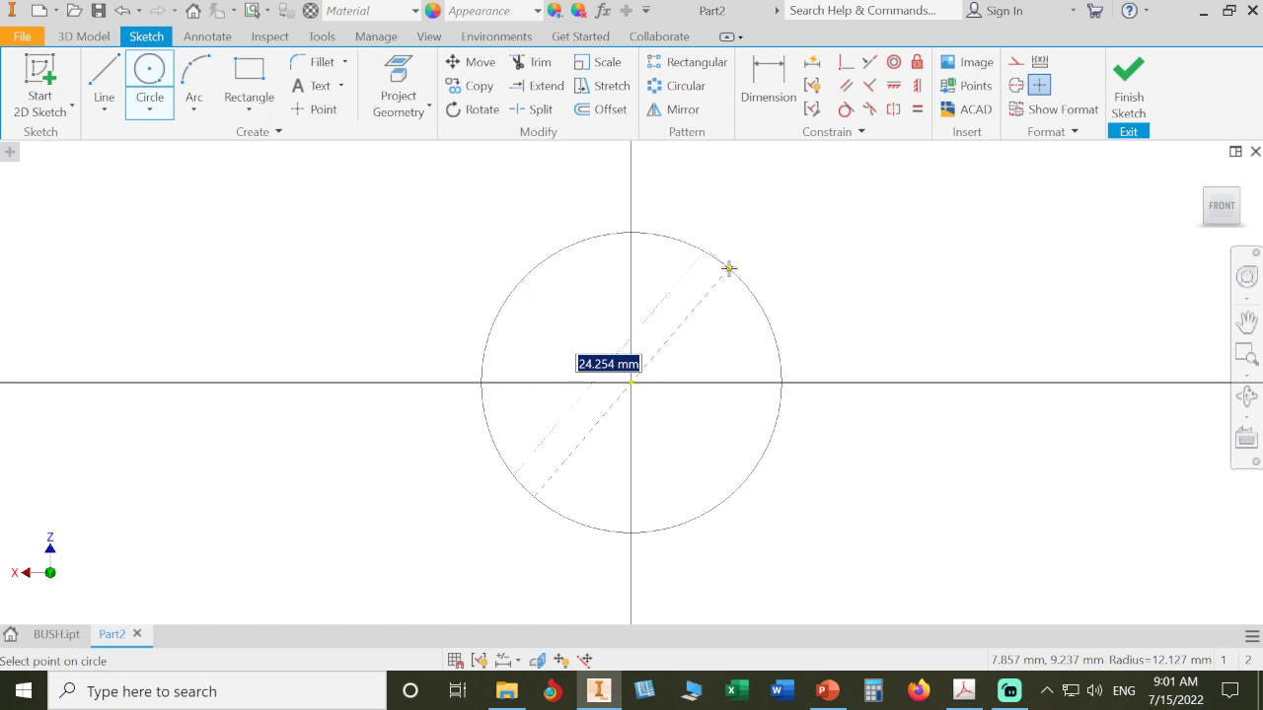
{"action": "type", "text": "90"}
{"action": "key", "text": "Return"}
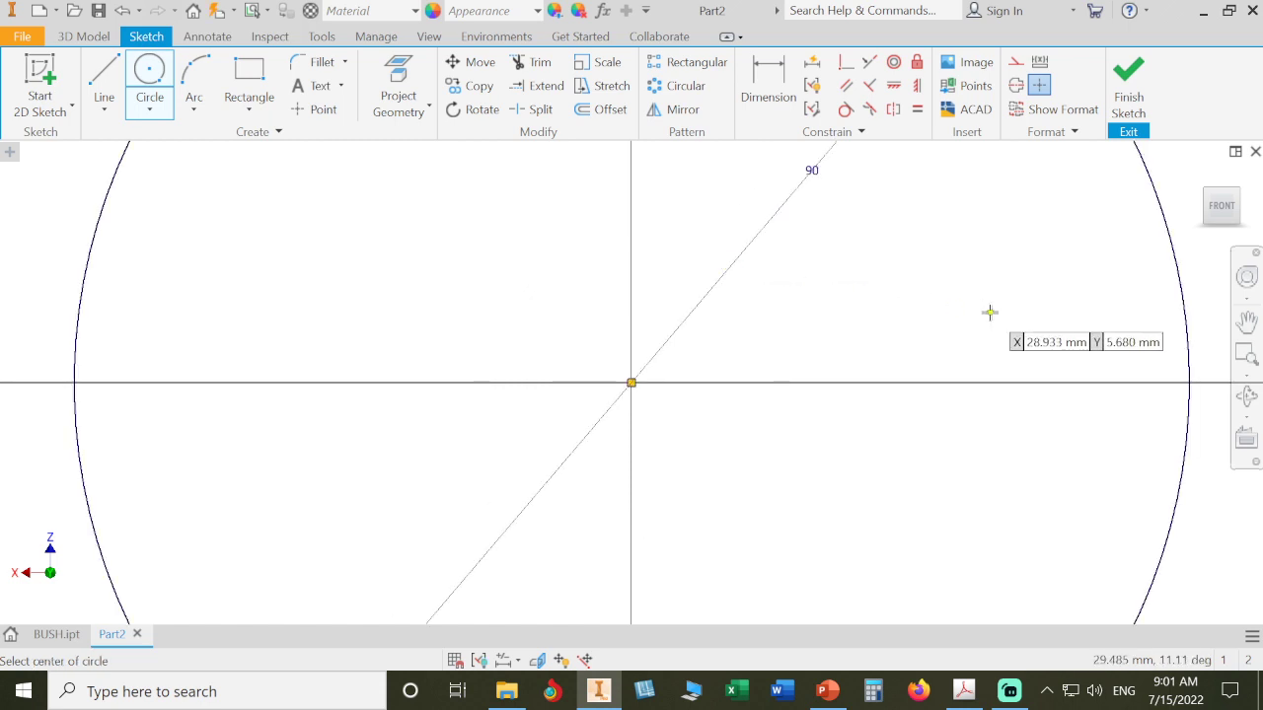
{"action": "left_click", "coordinate": [1128, 98]}
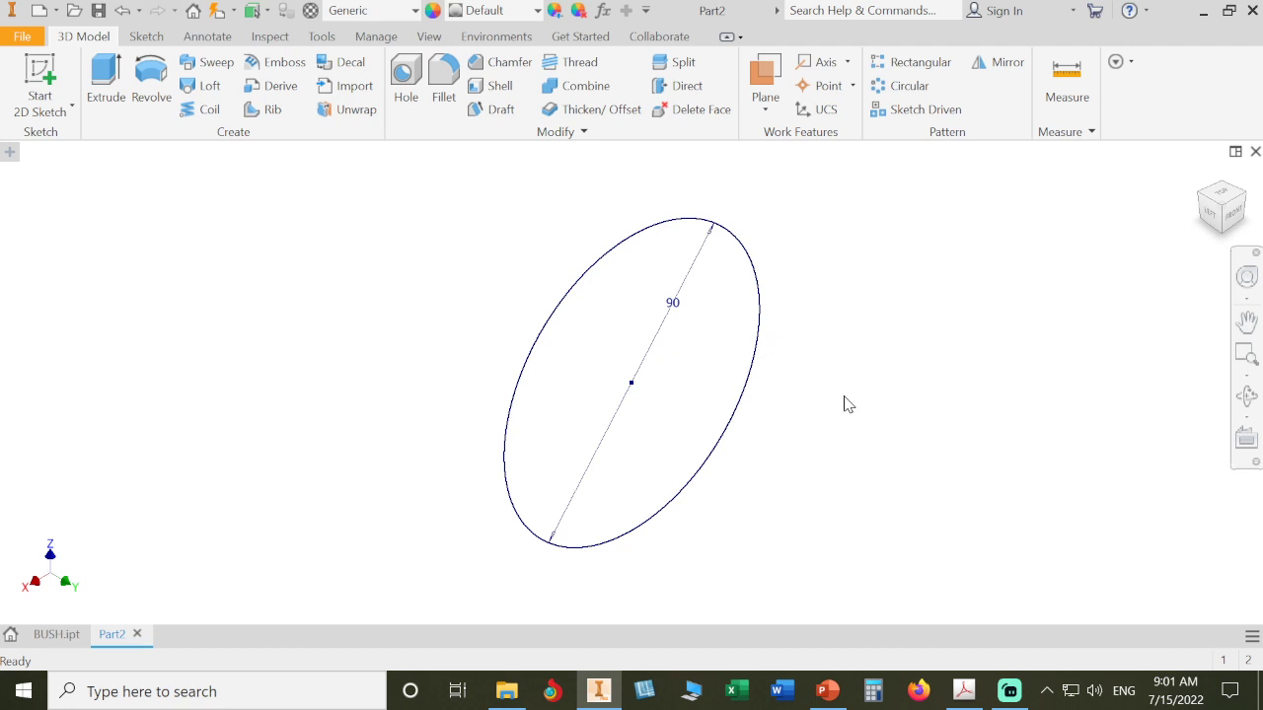
Examine the circle sketch at different magnifications using Zoom, Zoom All and Zoom Window, ending with the whole circle in view.
{"action": "scroll", "coordinate": [845, 404], "scroll_direction": "down", "scroll_amount": 5}
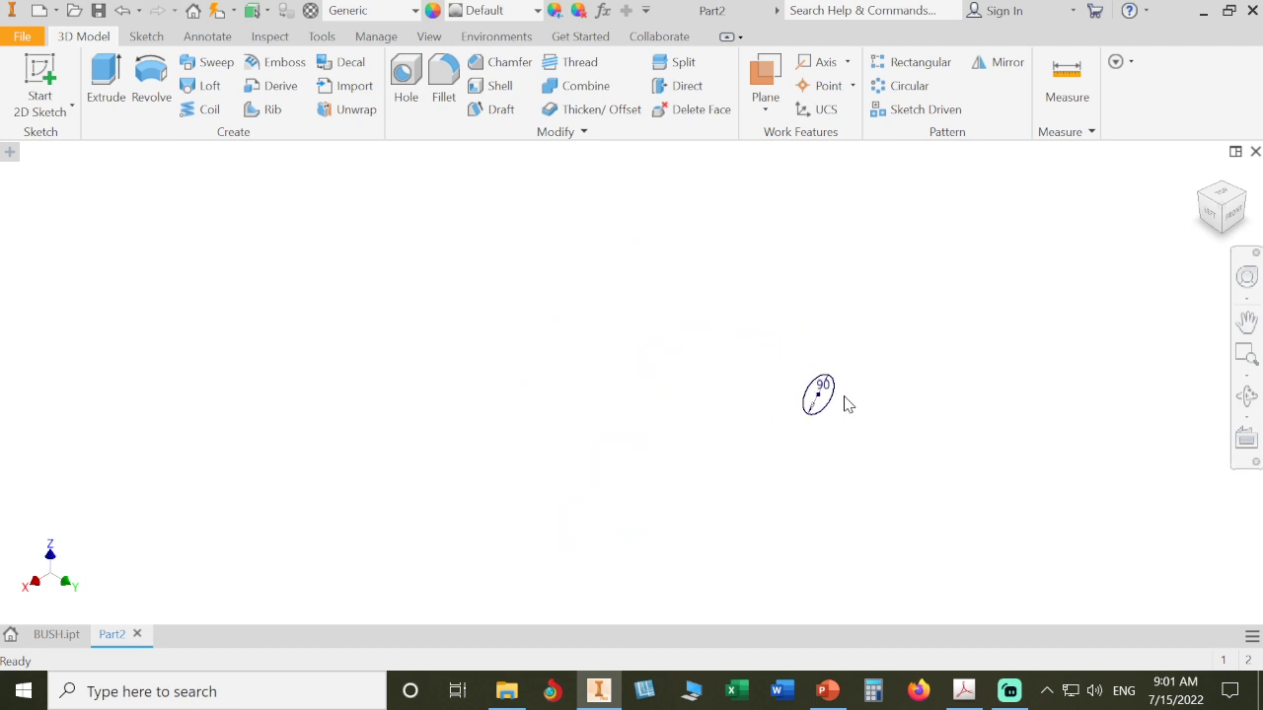
{"action": "scroll", "coordinate": [846, 404], "scroll_direction": "up", "scroll_amount": 7}
{"action": "scroll", "coordinate": [846, 403], "scroll_direction": "down", "scroll_amount": 2}
{"action": "scroll", "coordinate": [846, 404], "scroll_direction": "down", "scroll_amount": 2}
{"action": "scroll", "coordinate": [845, 404], "scroll_direction": "up", "scroll_amount": 5}
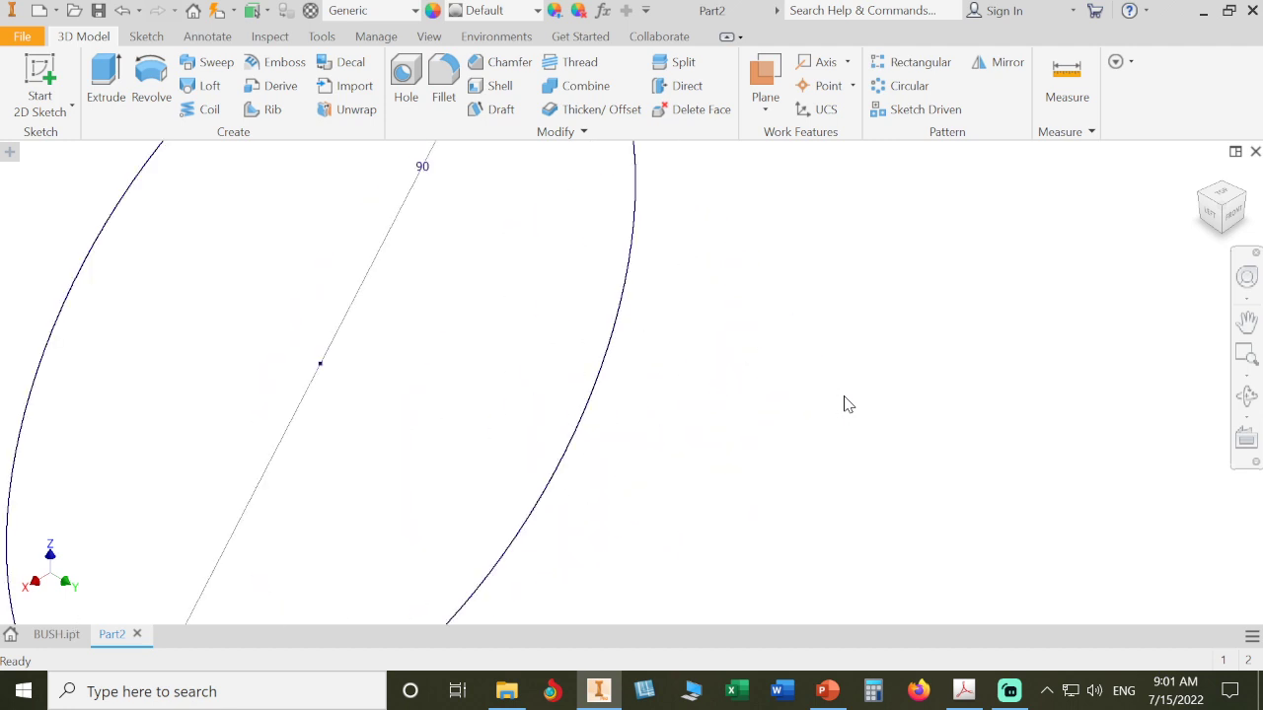
{"action": "scroll", "coordinate": [846, 404], "scroll_direction": "down", "scroll_amount": 5}
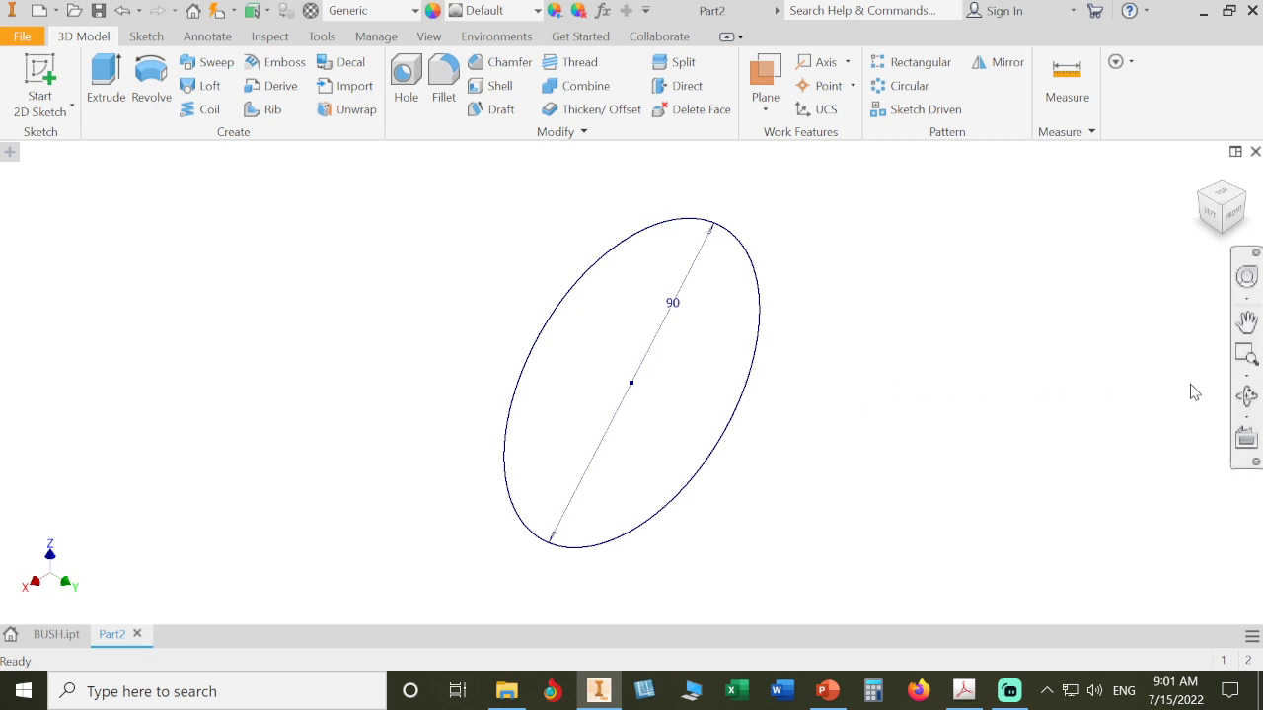
{"action": "left_click", "coordinate": [1247, 381]}
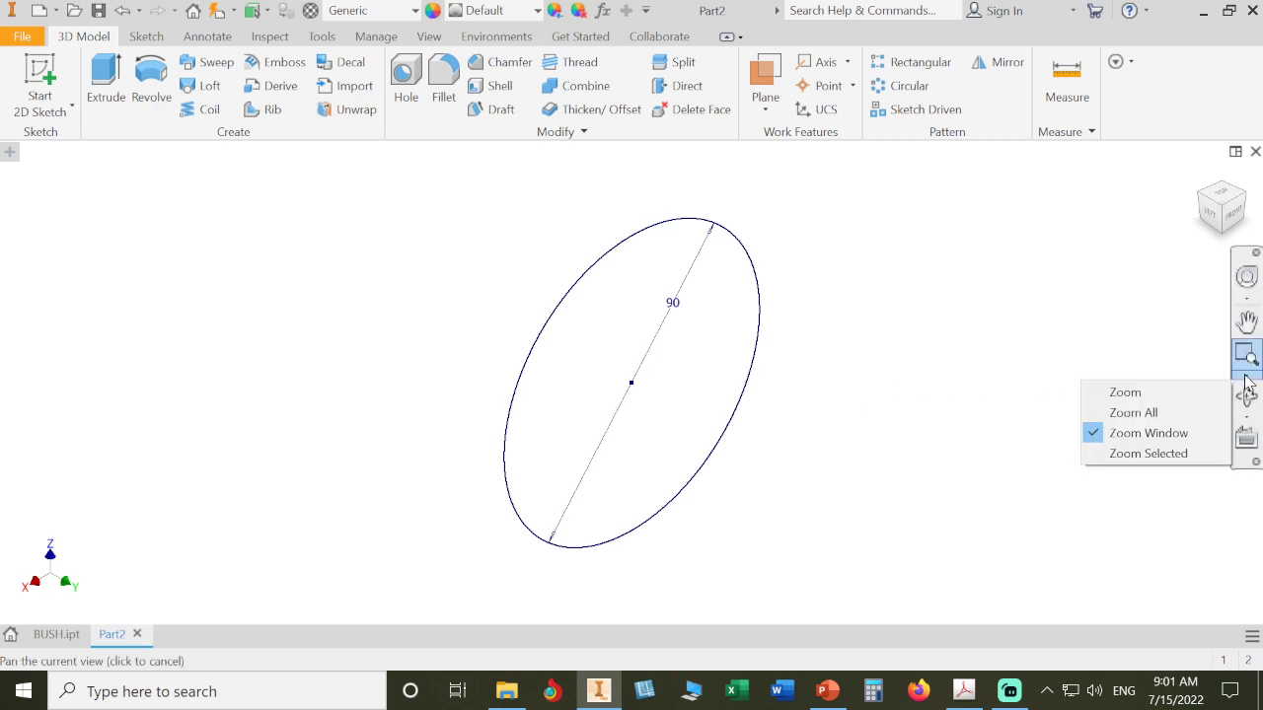
{"action": "left_click", "coordinate": [1167, 391]}
{"action": "left_click_drag", "start_coordinate": [783, 428], "coordinate": [824, 351]}
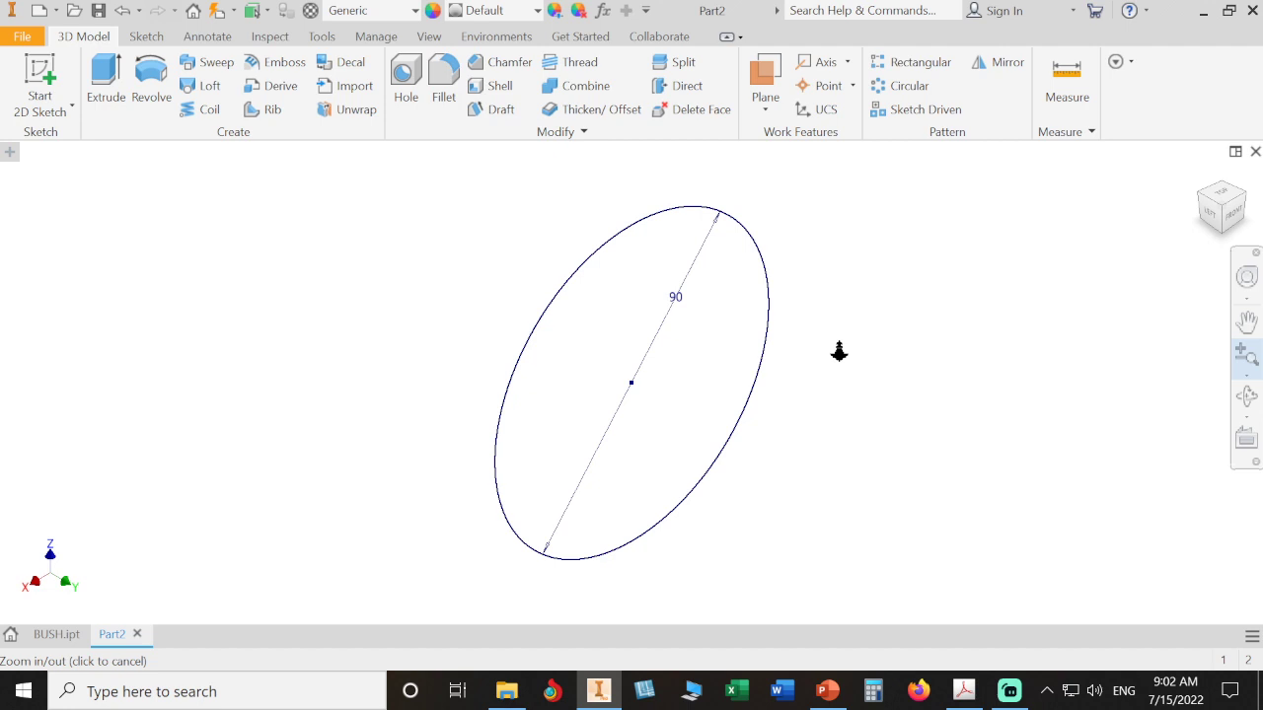
{"action": "left_click", "coordinate": [1248, 375]}
{"action": "left_click", "coordinate": [1174, 414]}
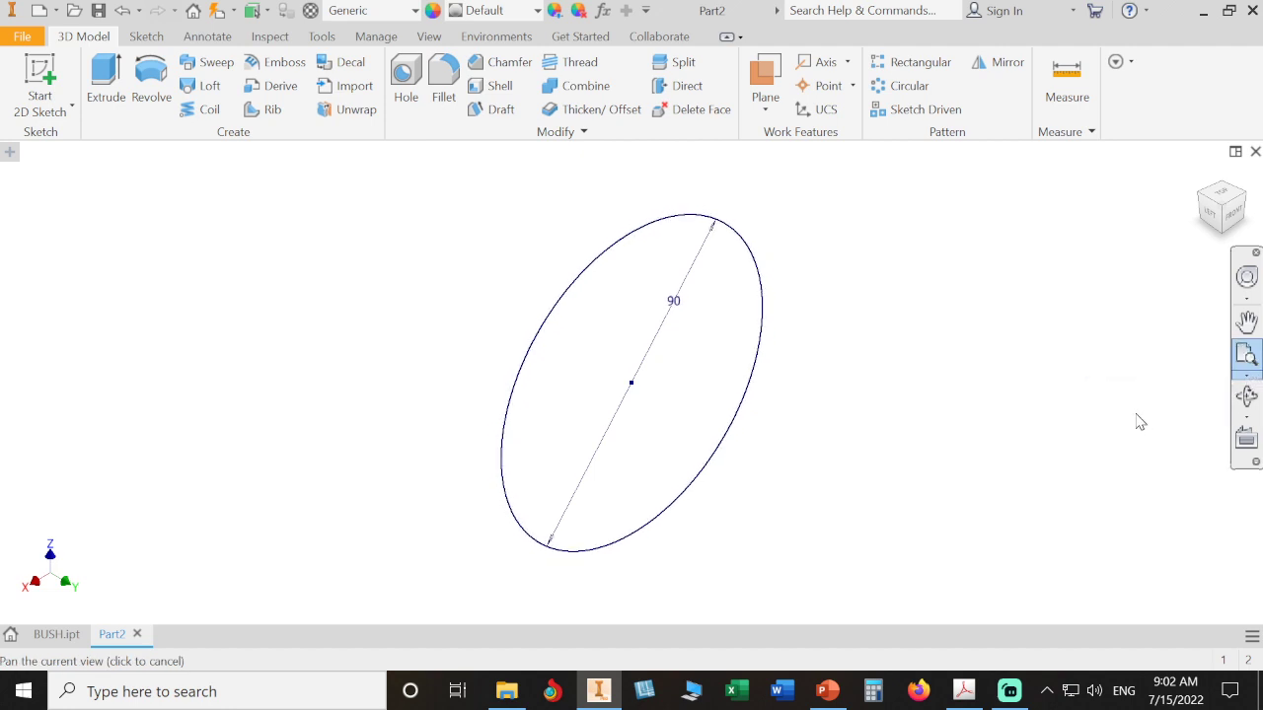
{"action": "left_click", "coordinate": [1247, 376]}
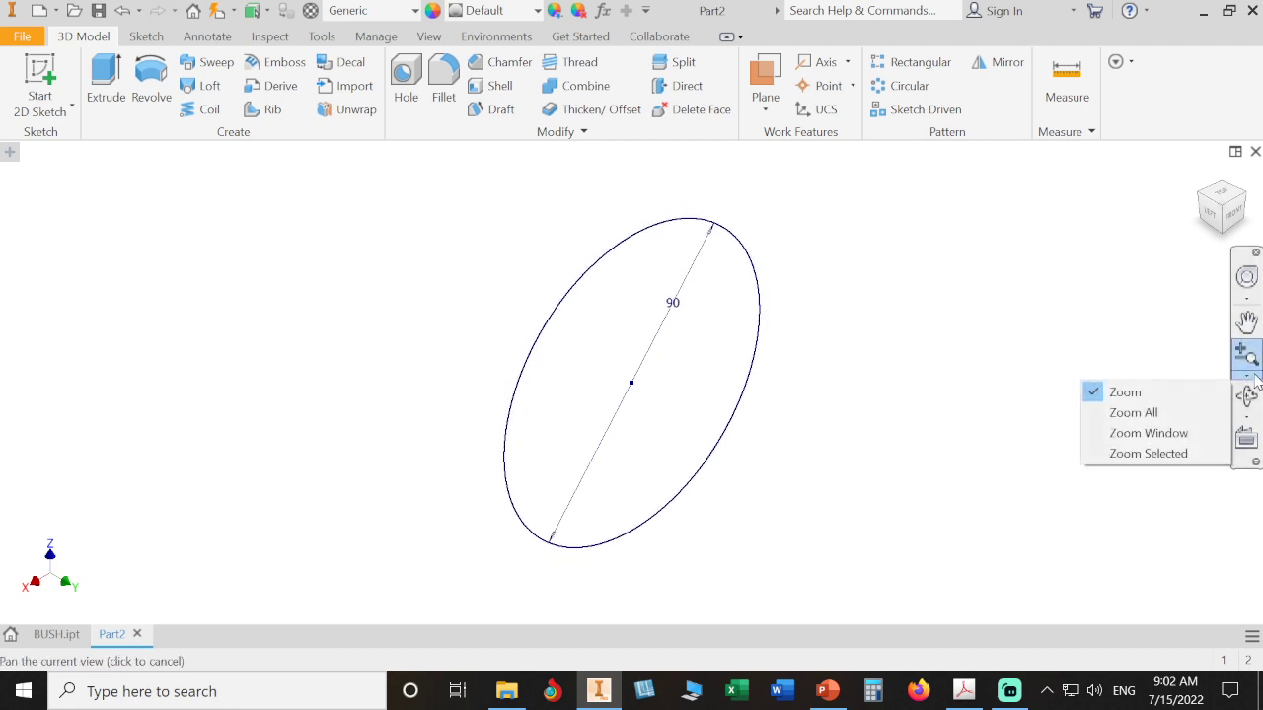
{"action": "left_click", "coordinate": [1174, 433]}
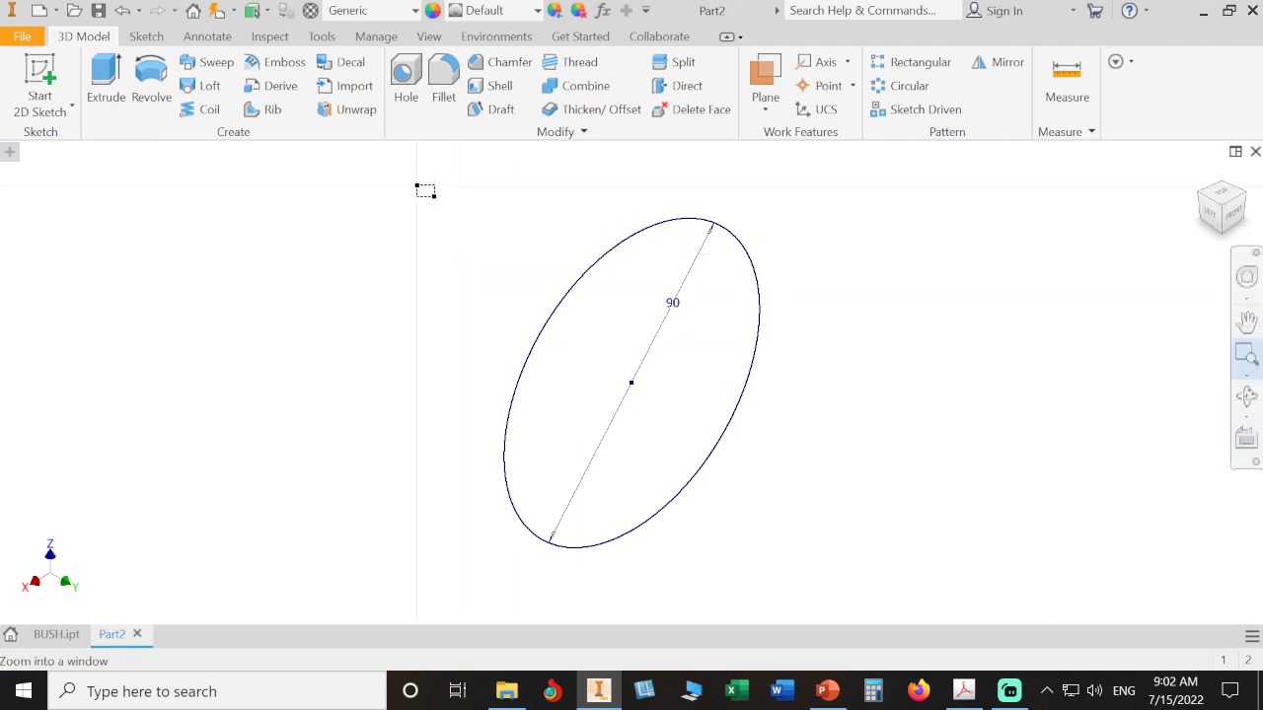
{"action": "left_click_drag", "start_coordinate": [471, 254], "coordinate": [680, 434]}
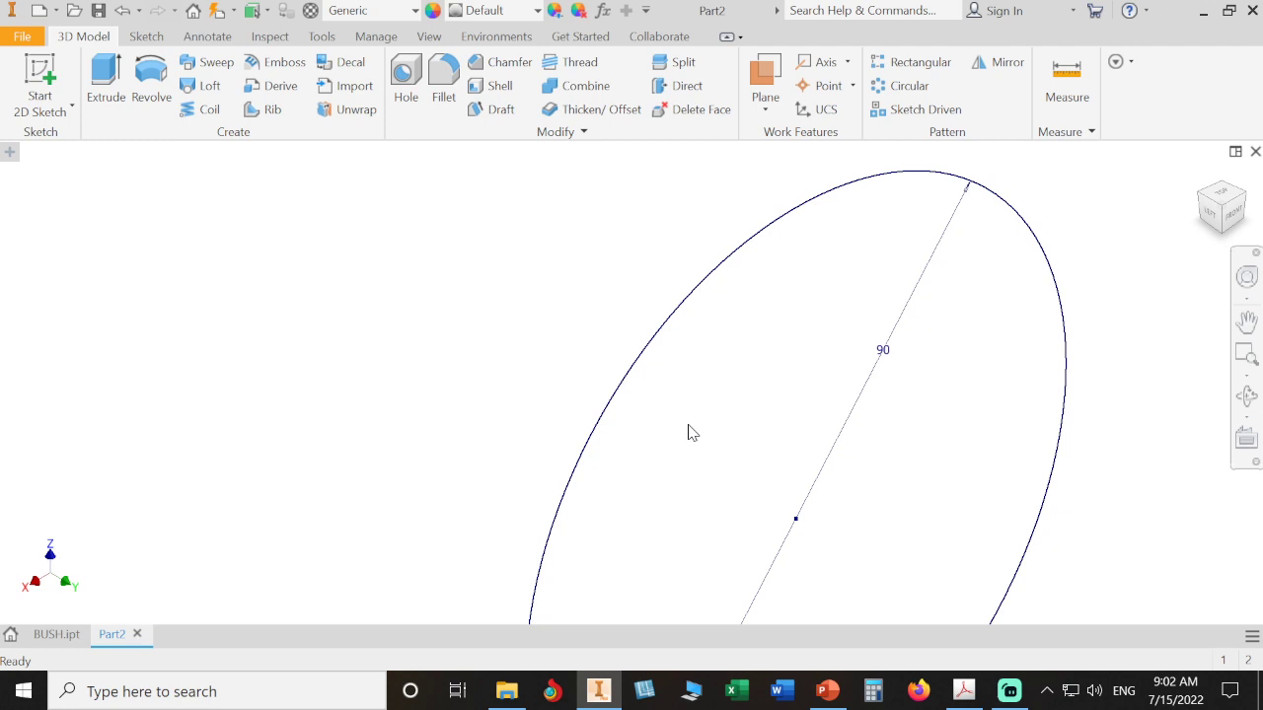
{"action": "middle_click", "coordinate": [938, 396]}
{"action": "middle_click", "coordinate": [938, 397]}
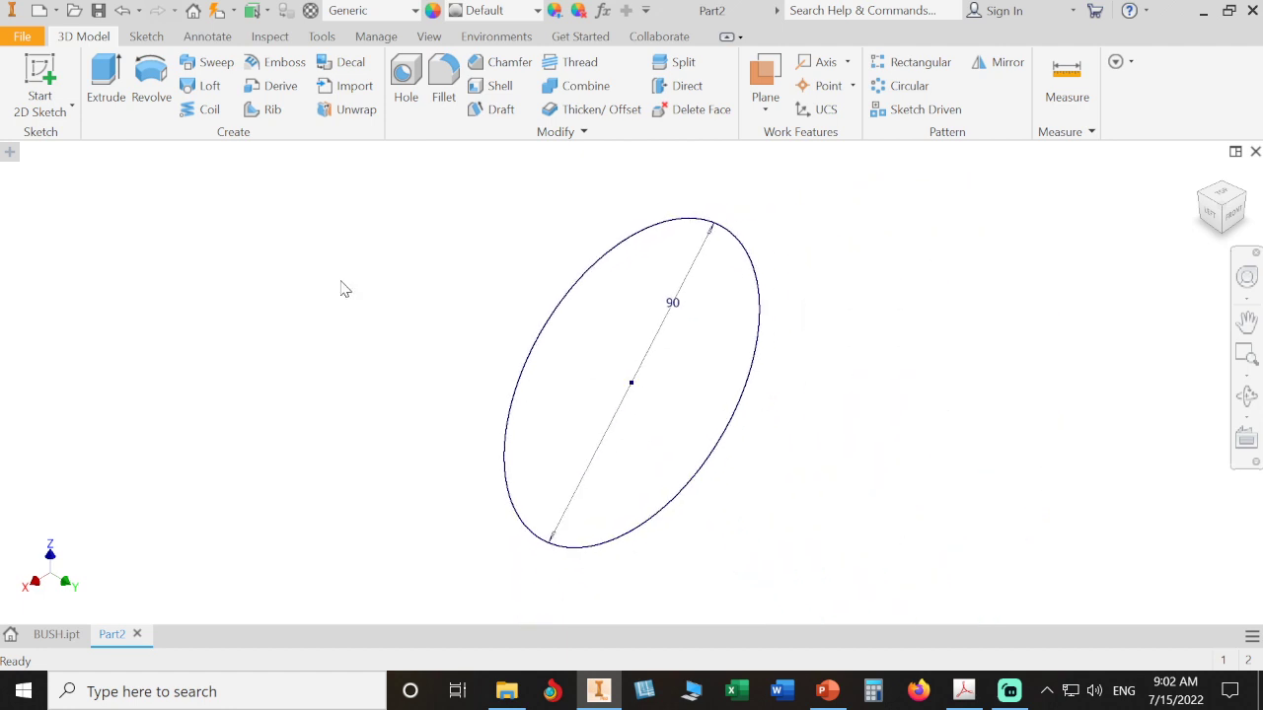
Extrude the 90 mm circle by 26 mm, symmetrically about the sketch plane.
{"action": "left_click", "coordinate": [105, 81]}
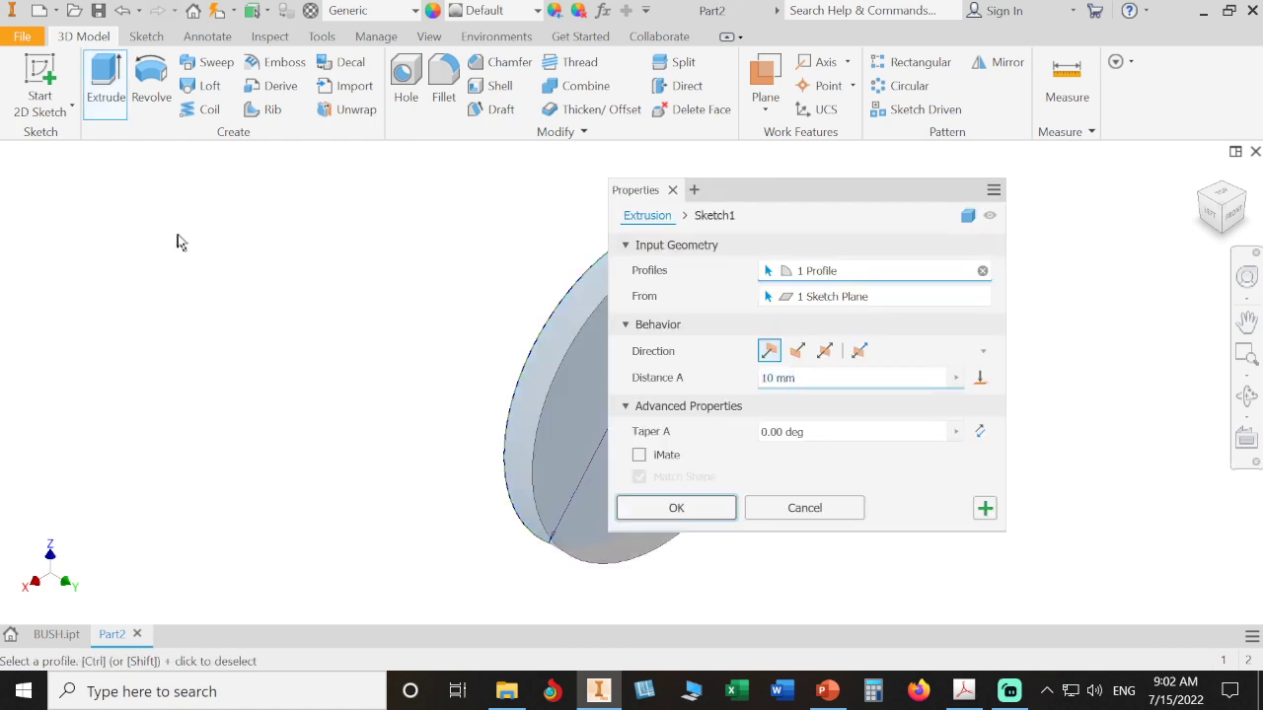
{"action": "left_click_drag", "start_coordinate": [786, 196], "coordinate": [964, 206]}
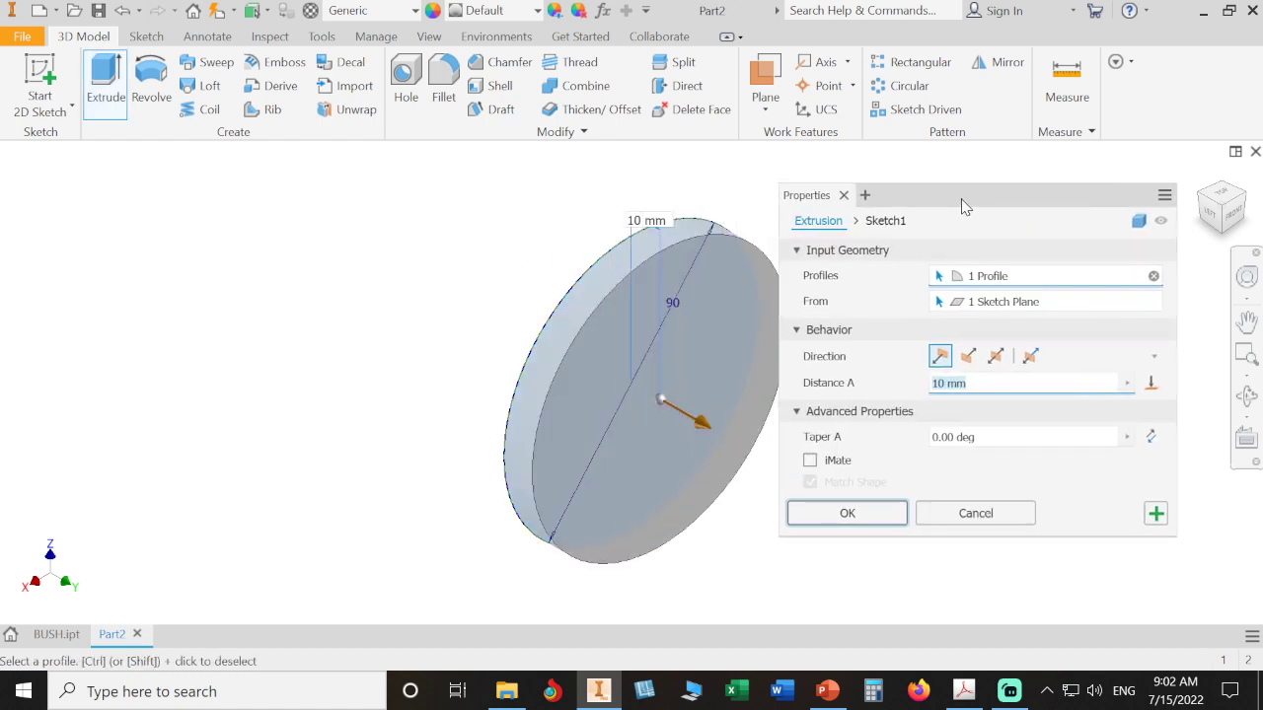
{"action": "type", "text": "26"}
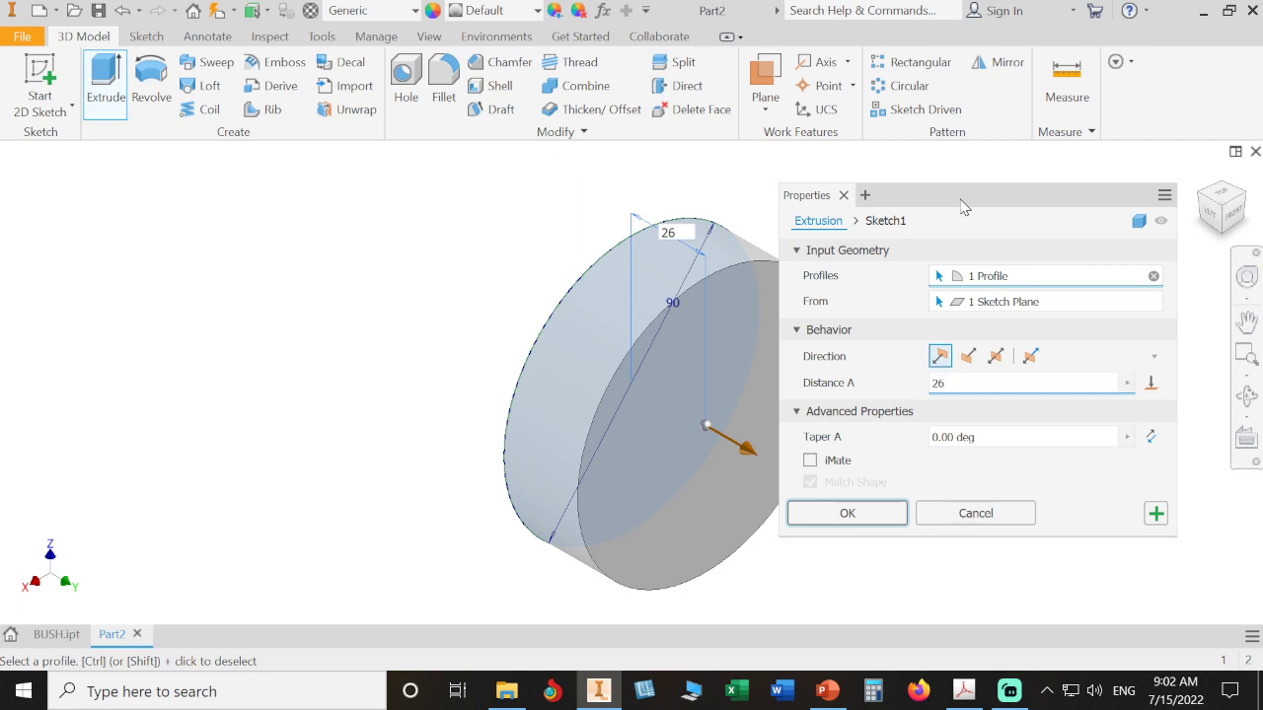
{"action": "left_click_drag", "start_coordinate": [963, 206], "coordinate": [1009, 200]}
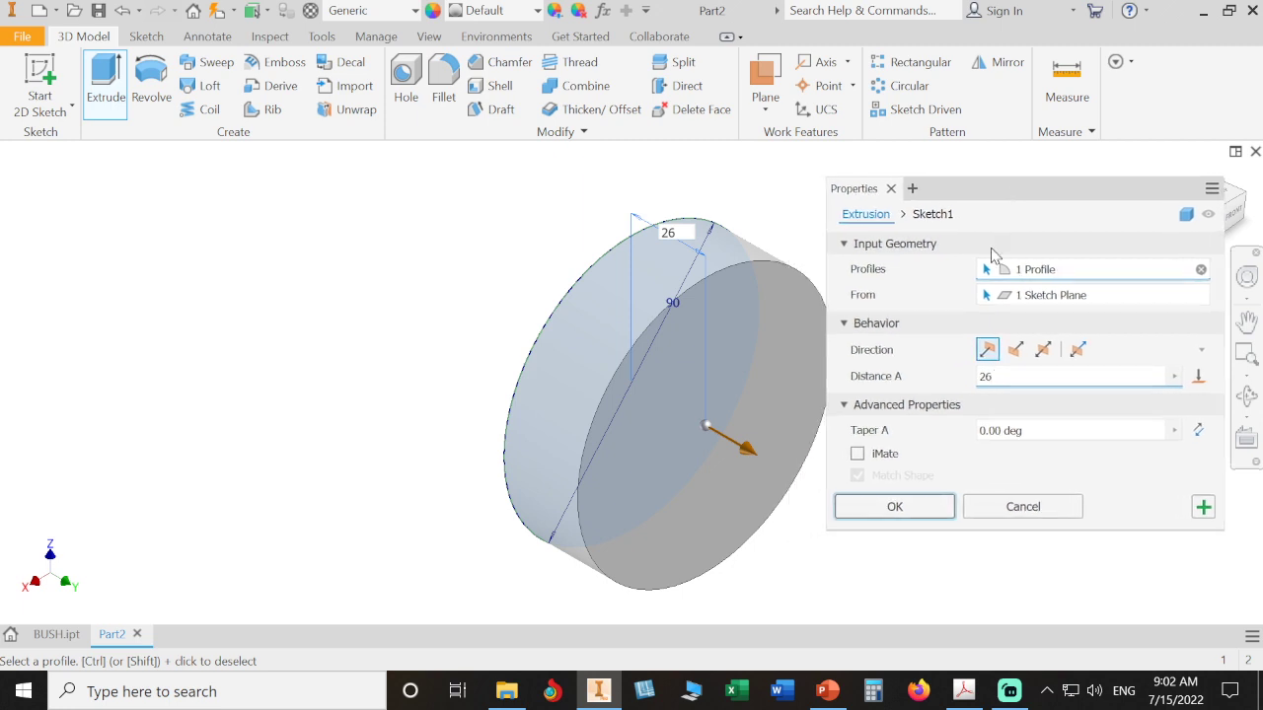
{"action": "left_click", "coordinate": [1044, 351]}
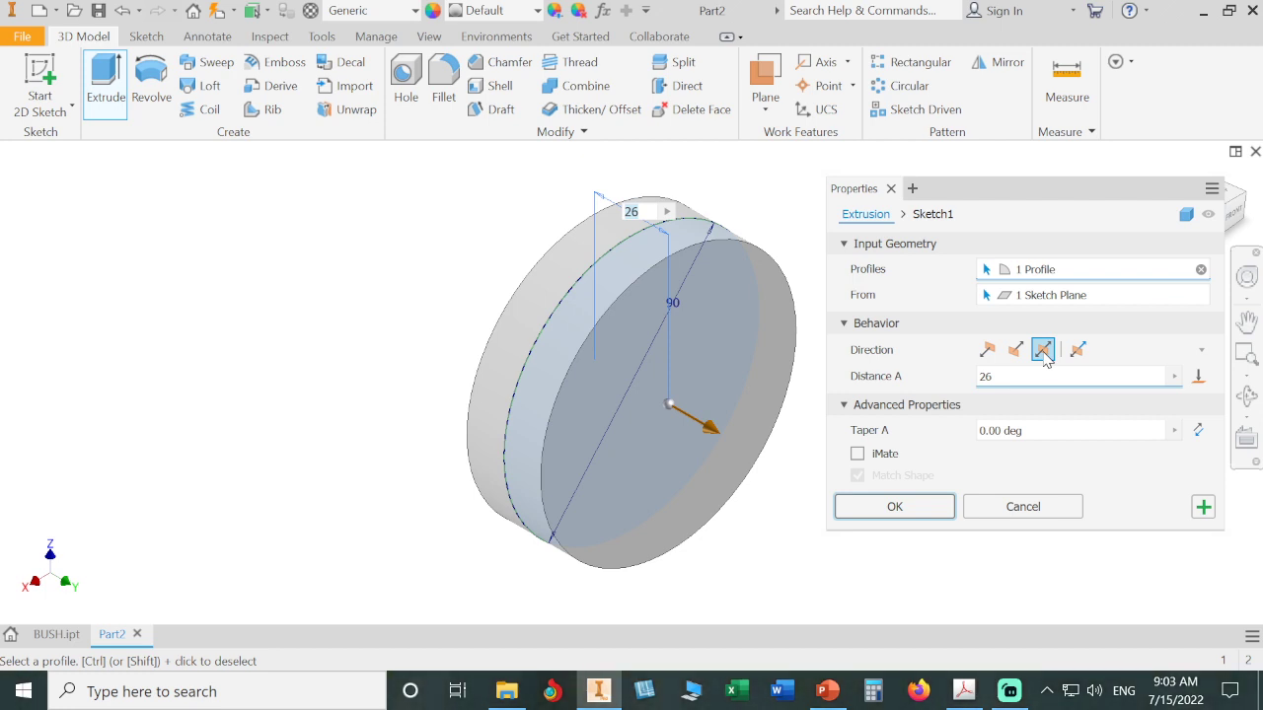
{"action": "left_click", "coordinate": [904, 507]}
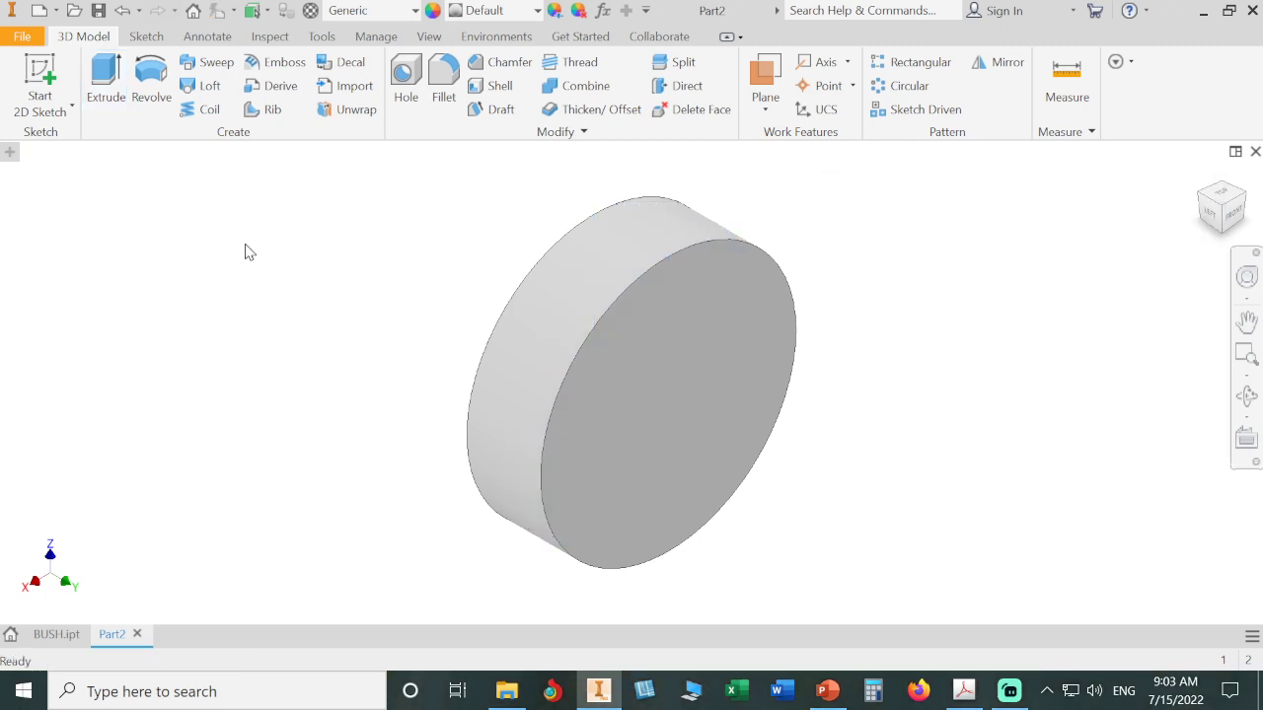
Save the part as WHELL in the CASTER WHEEL folder.
{"action": "left_click", "coordinate": [97, 10]}
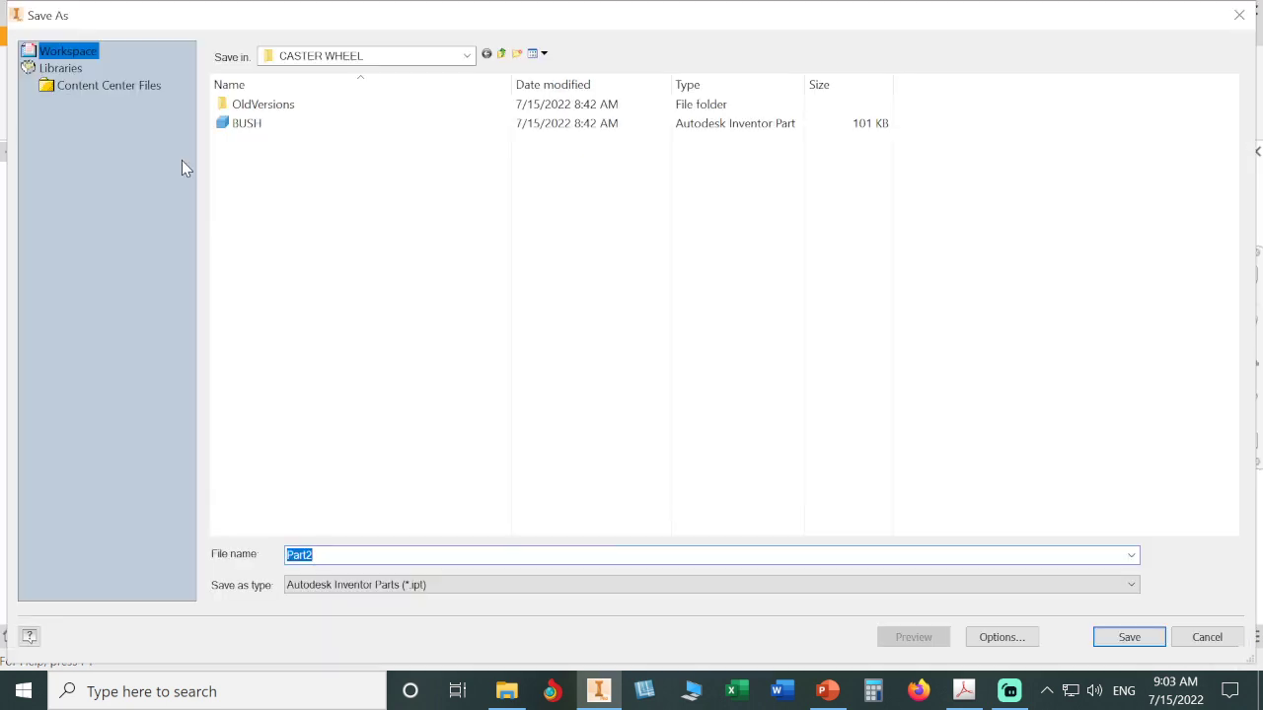
{"action": "type", "text": "WHELL"}
{"action": "left_click", "coordinate": [1127, 636]}
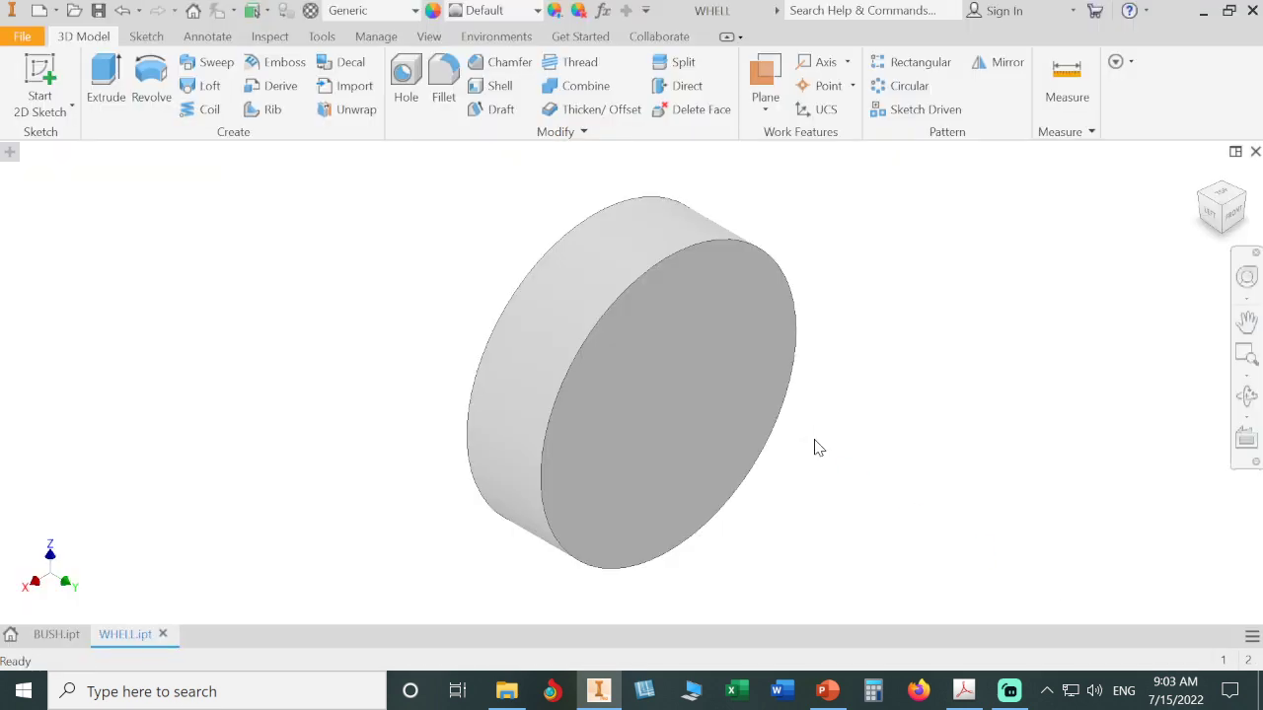
Switch to Adobe Acrobat and enlarge the WHEEL drawing to 100% to examine its front view and section B-B dimensions.
{"action": "left_click", "coordinate": [965, 691]}
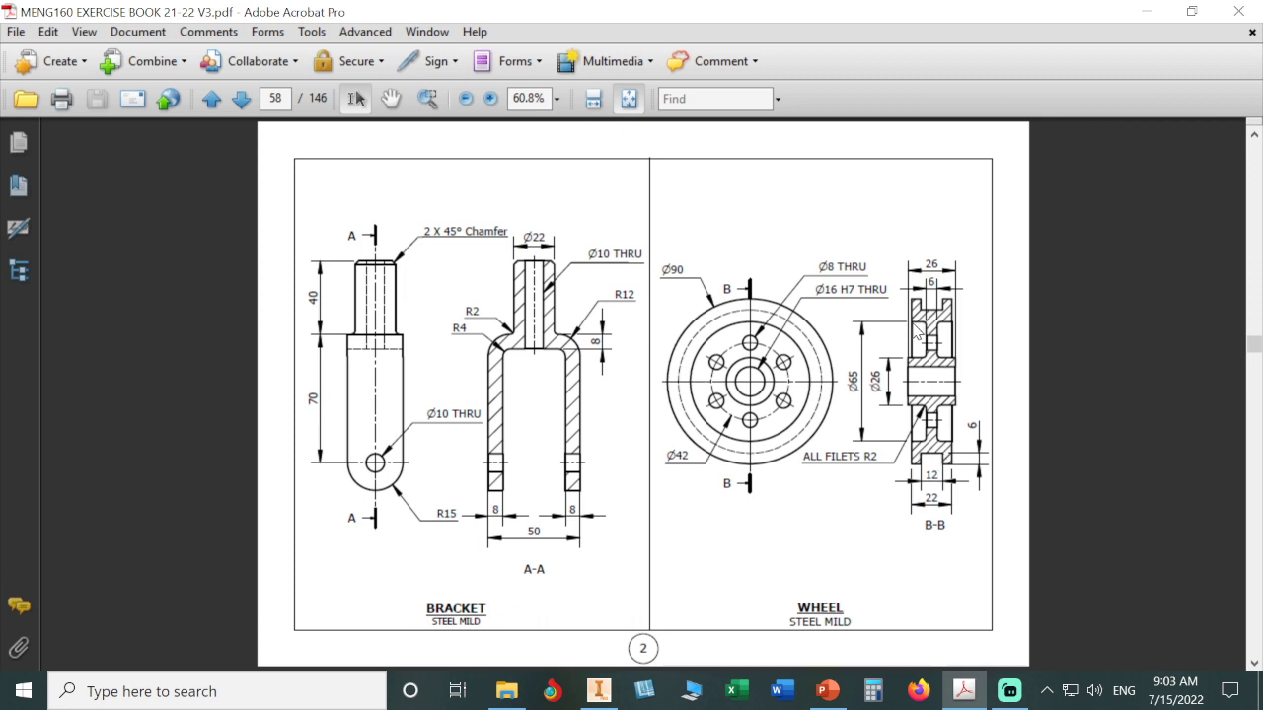
{"action": "scroll", "coordinate": [915, 332], "scroll_direction": "up", "scroll_amount": 2, "text": "ctrl"}
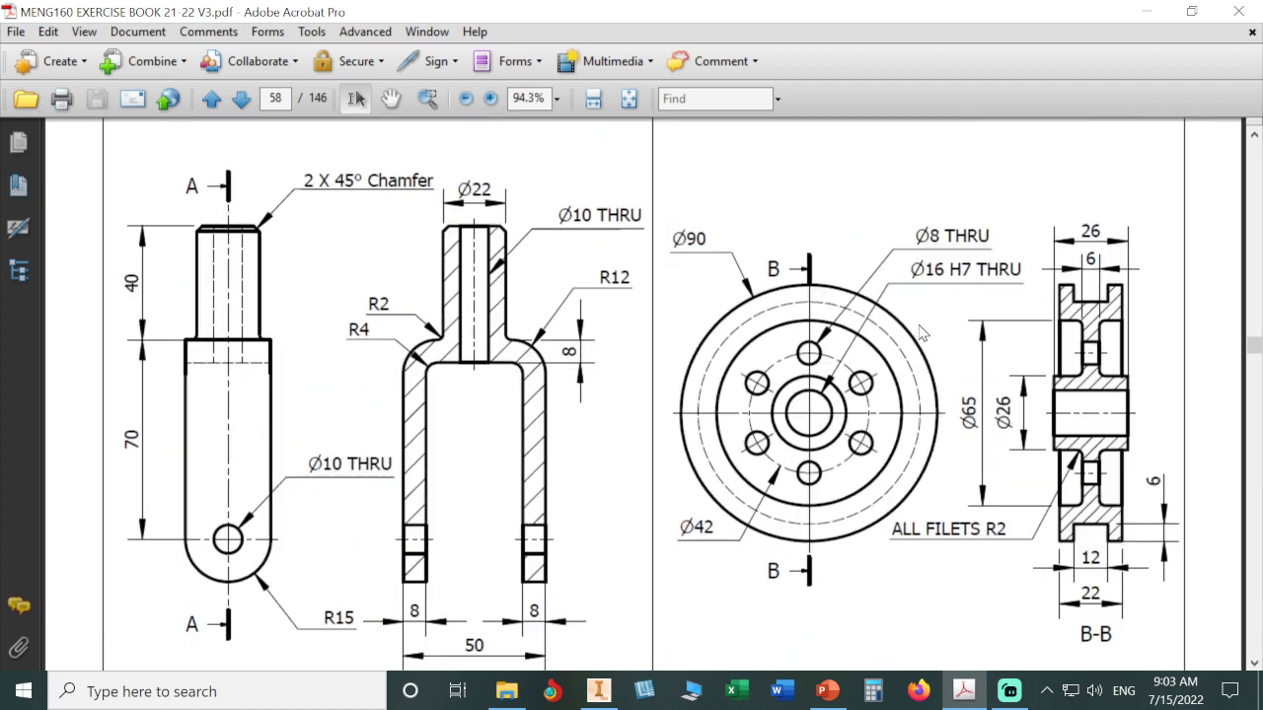
{"action": "scroll", "coordinate": [919, 334], "scroll_direction": "up", "scroll_amount": 1, "text": "ctrl"}
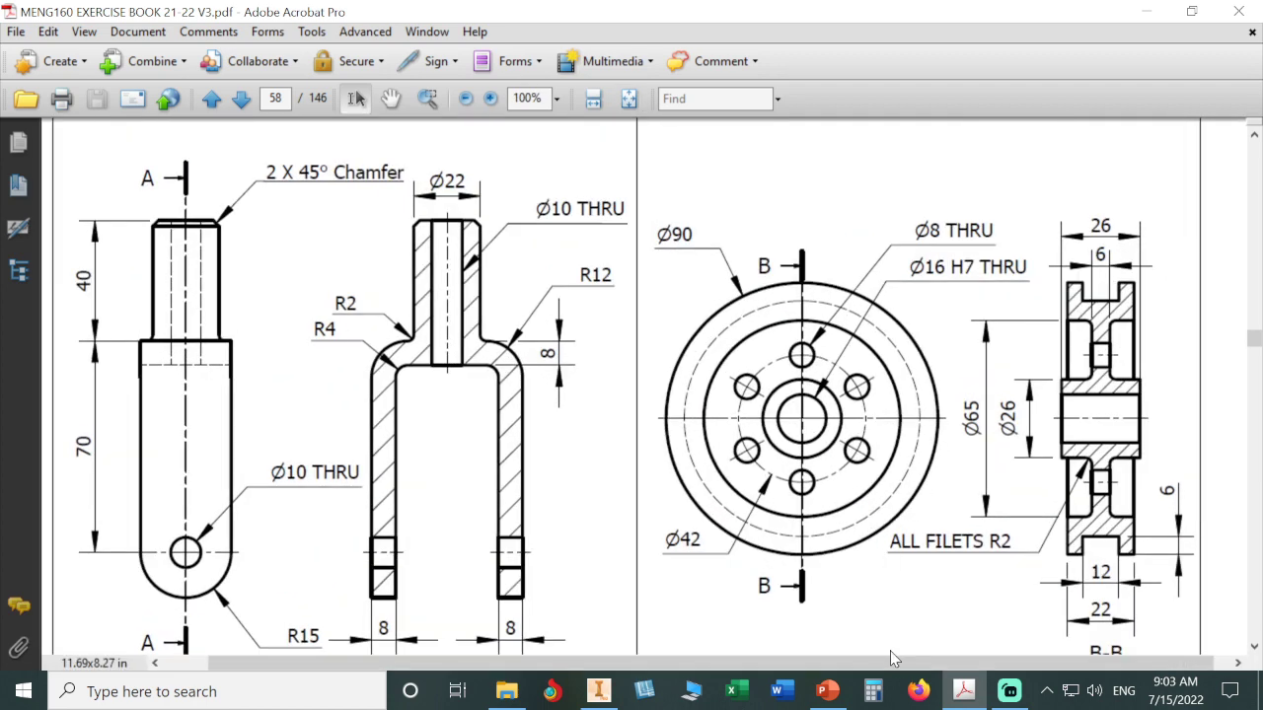
{"action": "left_click_drag", "start_coordinate": [935, 667], "coordinate": [953, 669]}
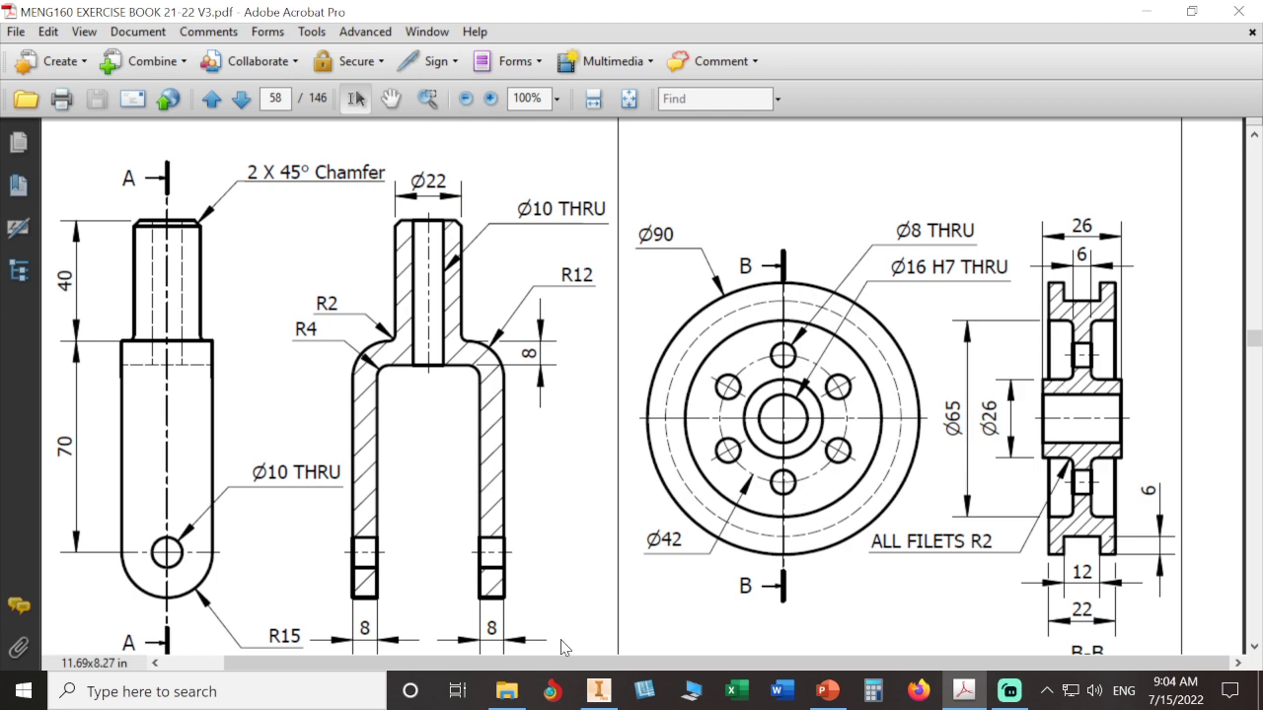
Switch to Inventor and sketch a 26 mm diameter circle on the disc's front face, centred on the origin.
{"action": "left_click", "coordinate": [599, 690]}
{"action": "left_click", "coordinate": [692, 405]}
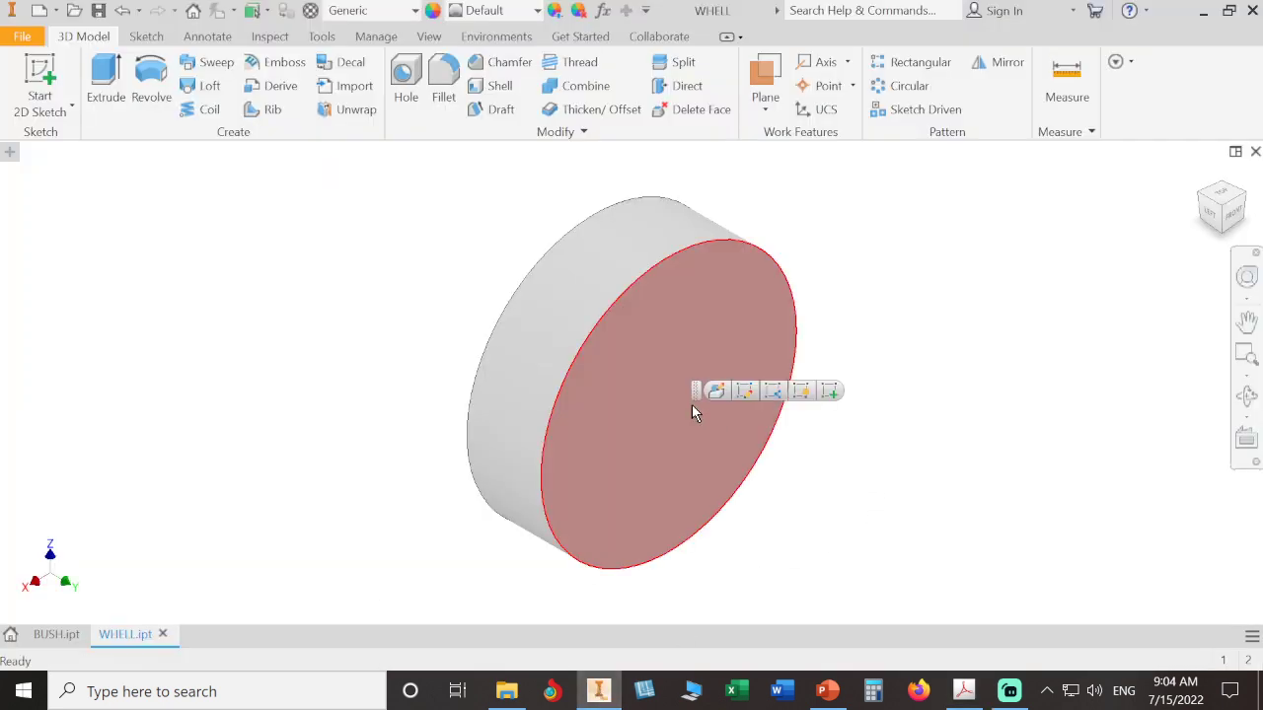
{"action": "left_click", "coordinate": [831, 393]}
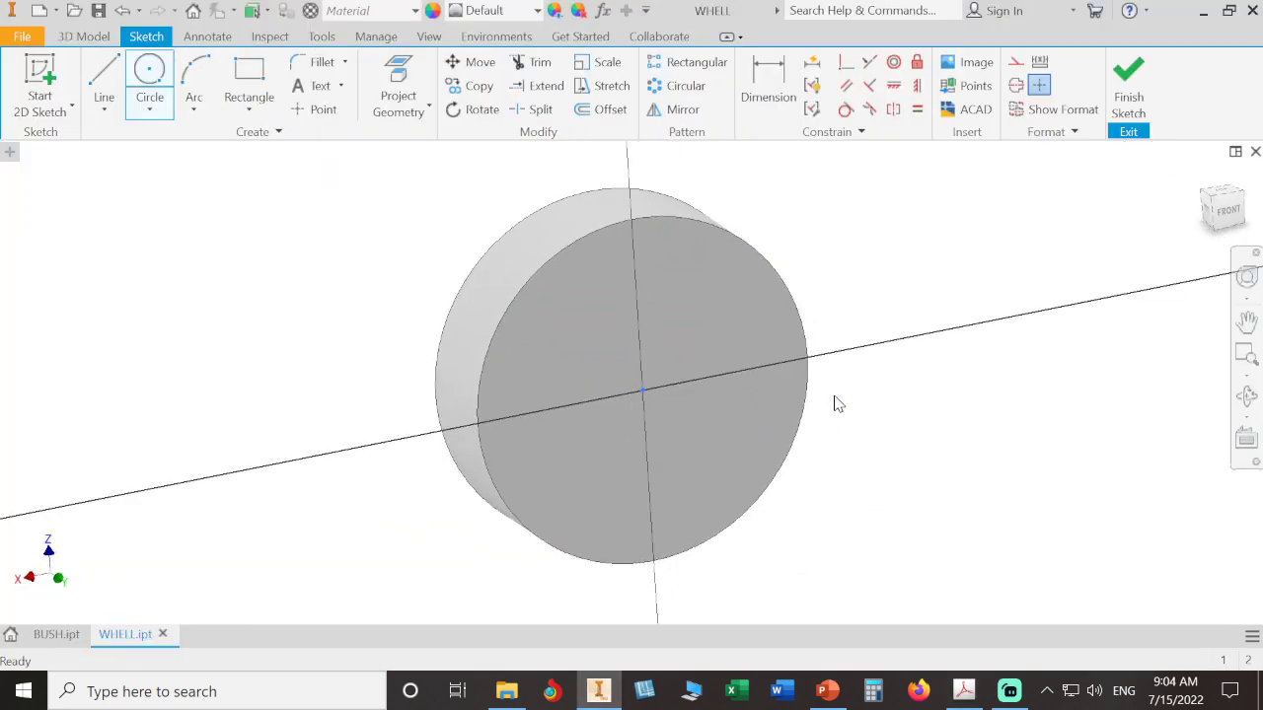
{"action": "left_click", "coordinate": [150, 73]}
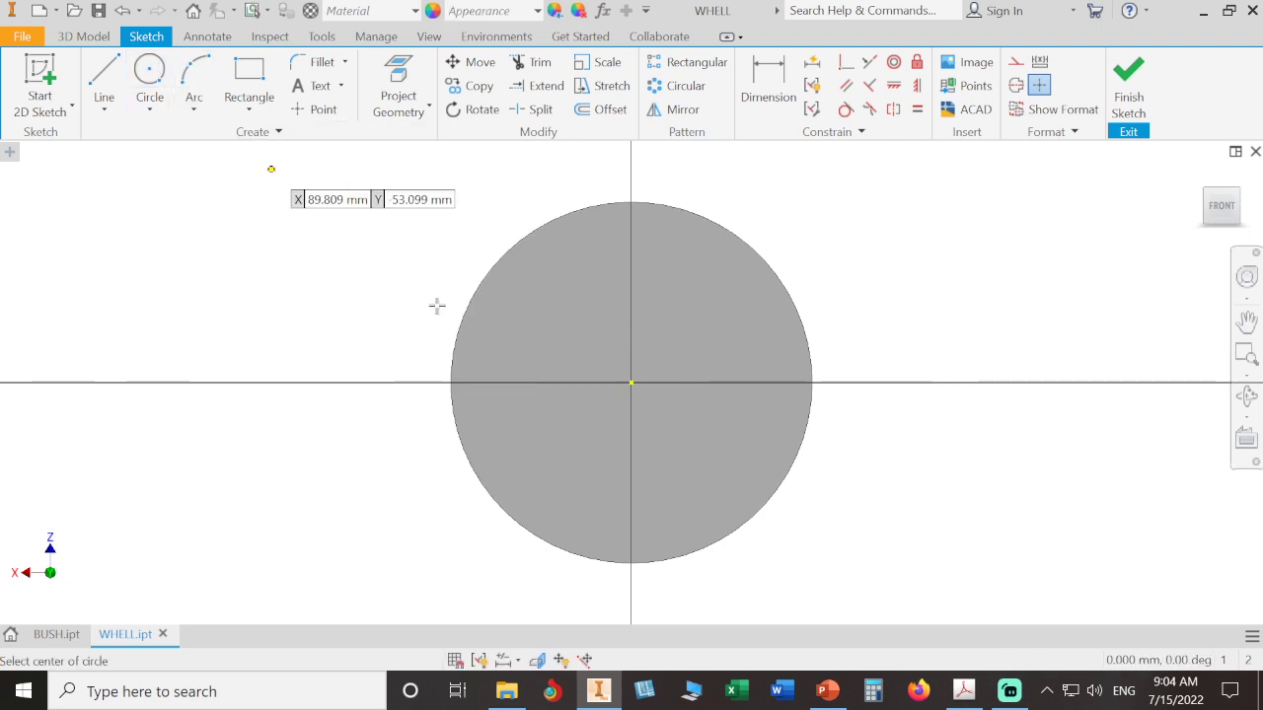
{"action": "left_click", "coordinate": [632, 383]}
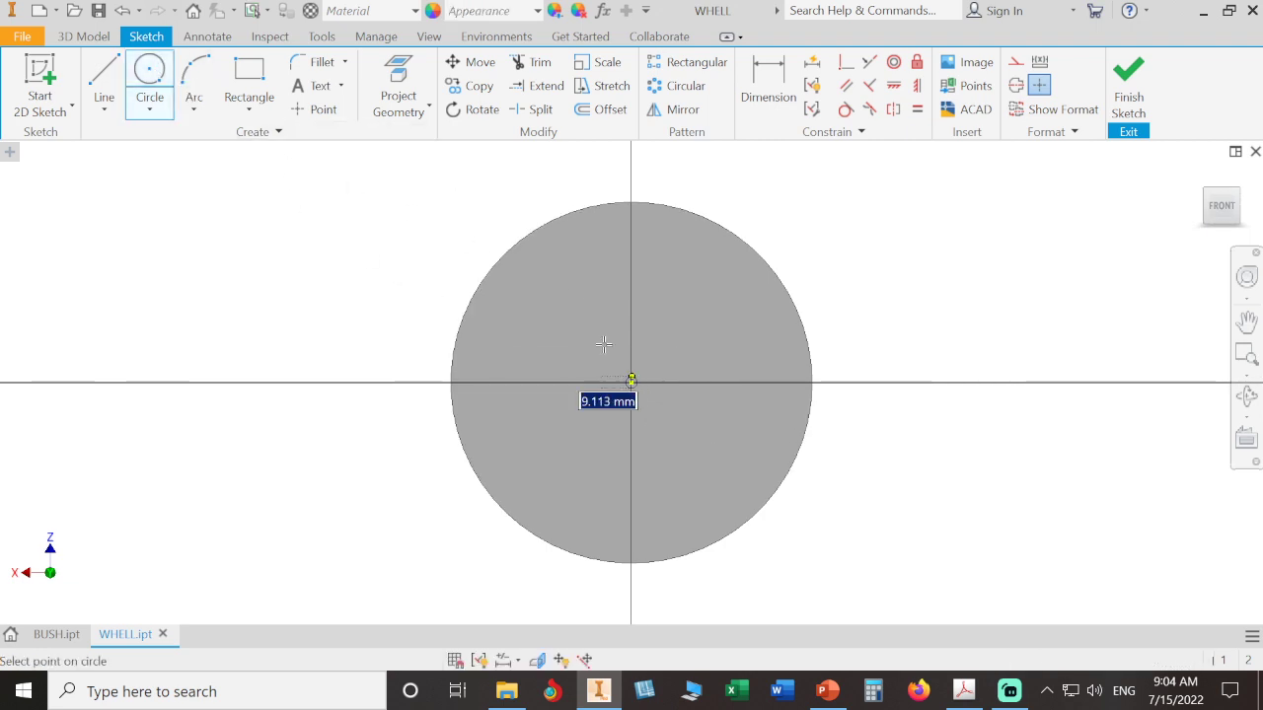
{"action": "type", "text": "26"}
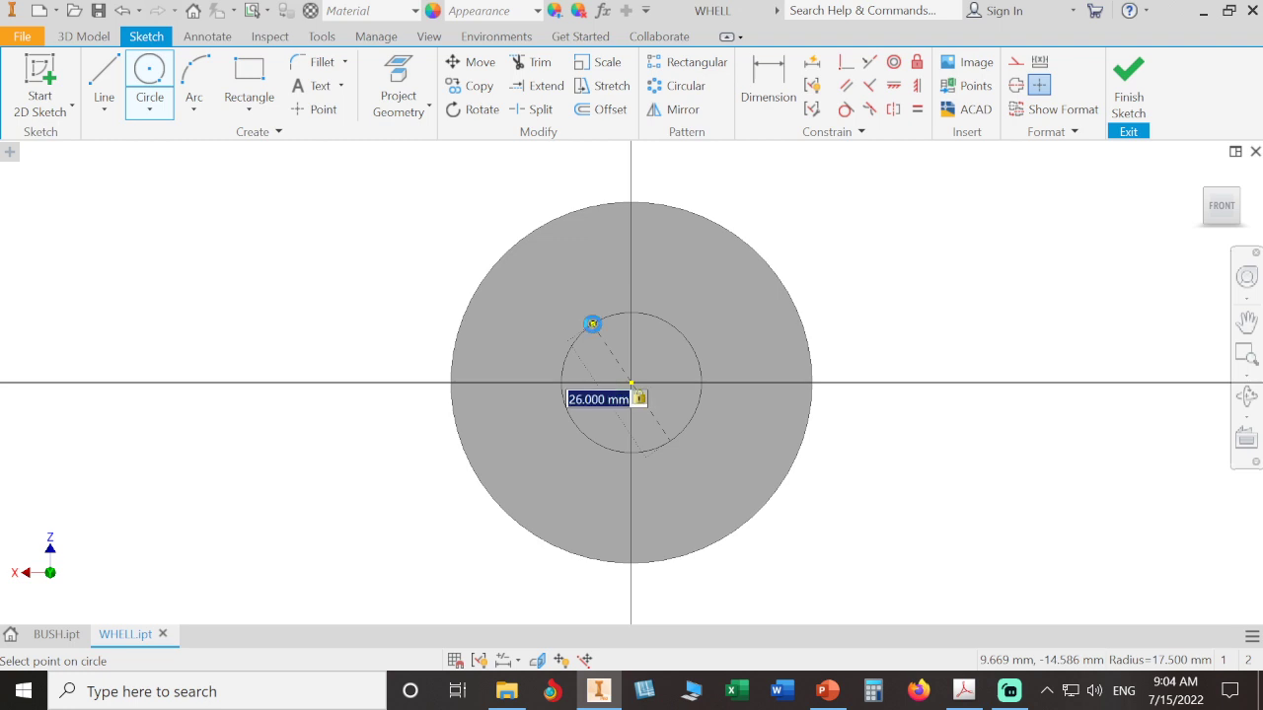
{"action": "key", "text": "Return"}
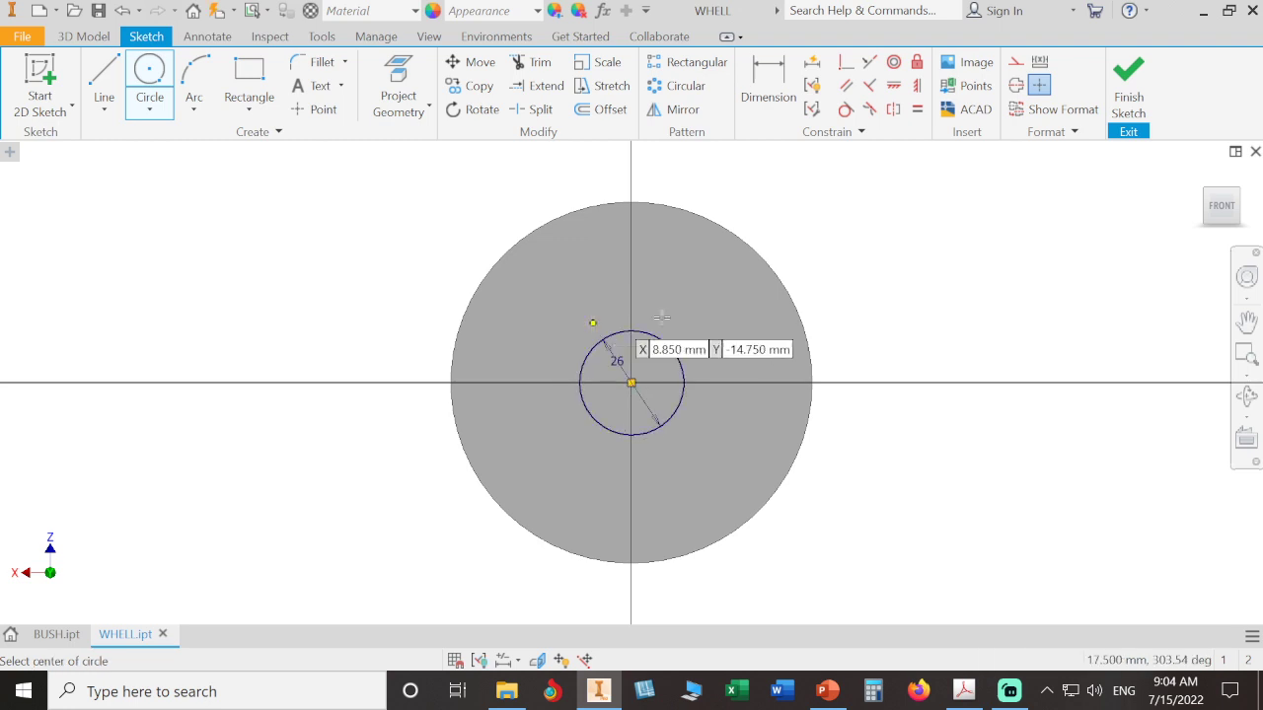
{"action": "right_click", "coordinate": [885, 297]}
{"action": "left_click", "coordinate": [932, 301]}
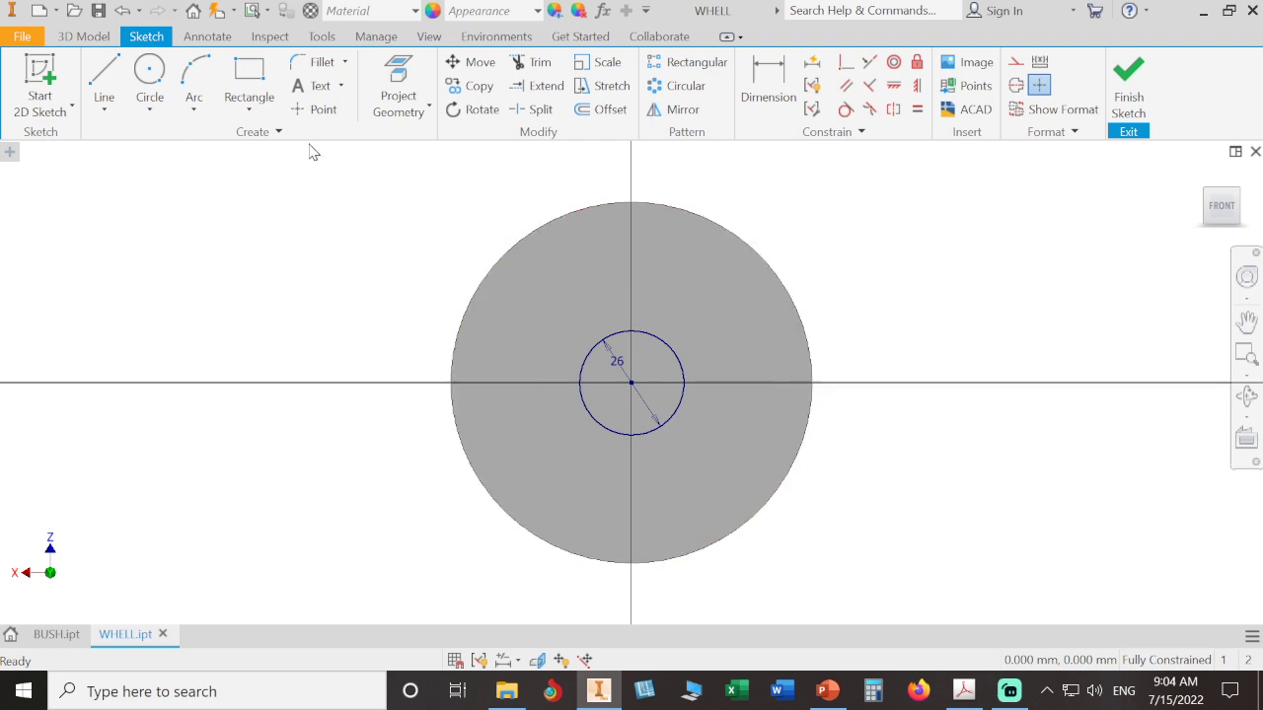
Sketch a concentric 90 mm diameter circle over the disc's outer edge and delete it again with its dimension.
{"action": "left_click", "coordinate": [150, 71]}
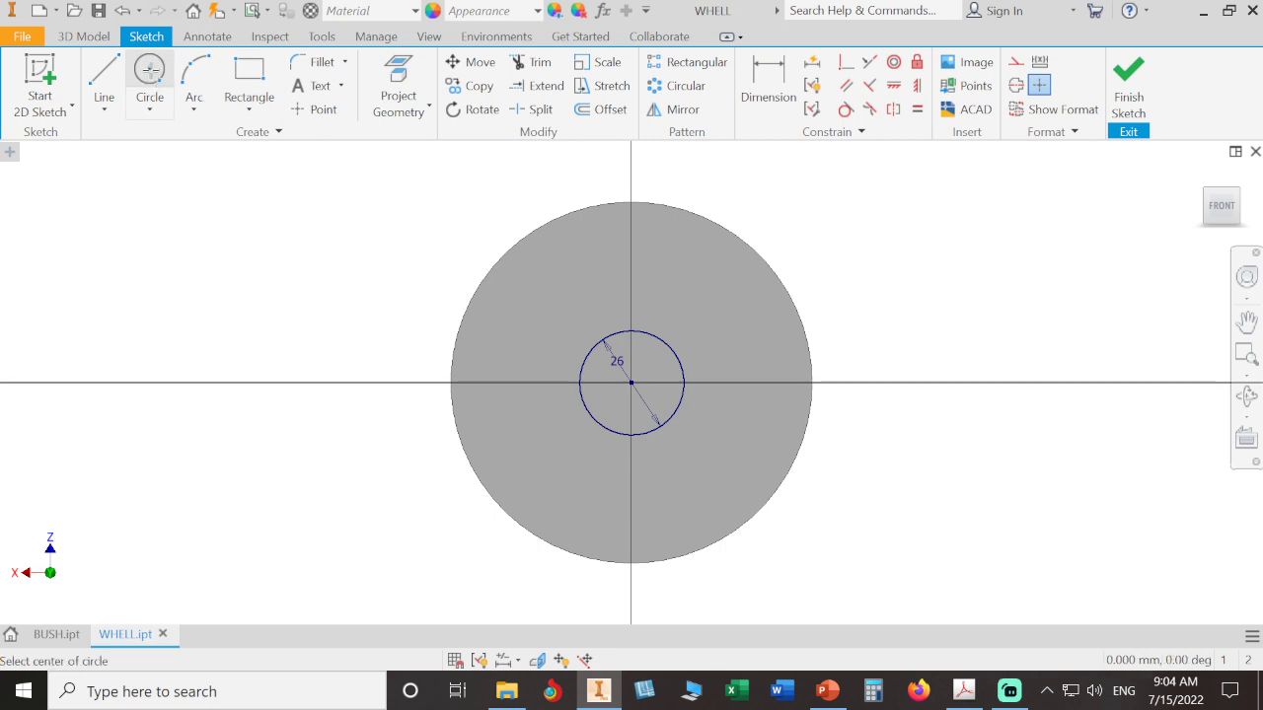
{"action": "left_click", "coordinate": [632, 382]}
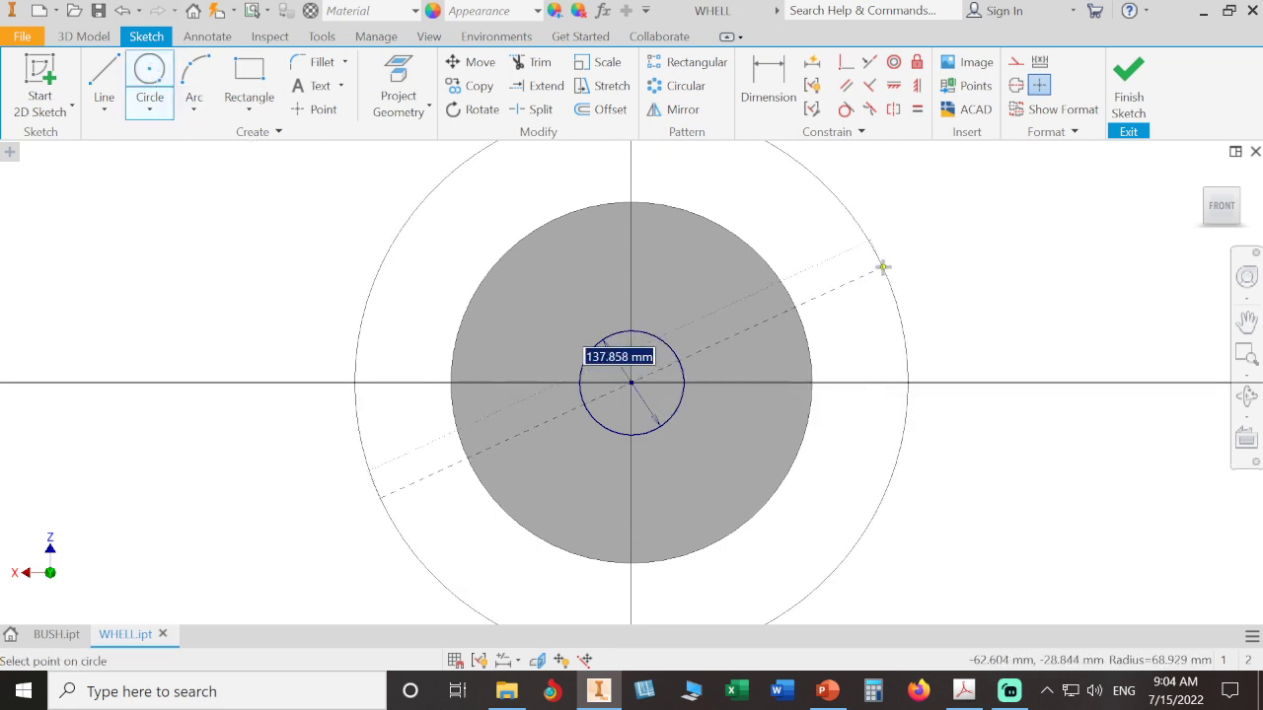
{"action": "type", "text": "*"}
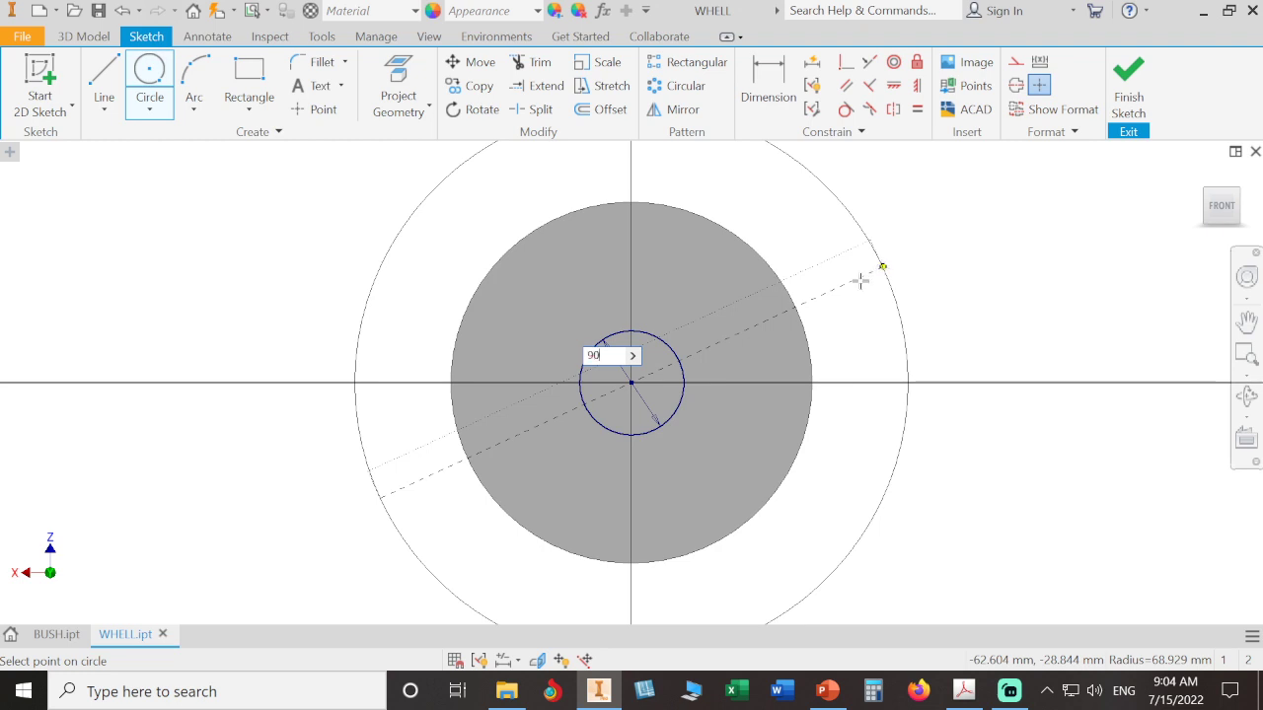
{"action": "key", "text": "Return"}
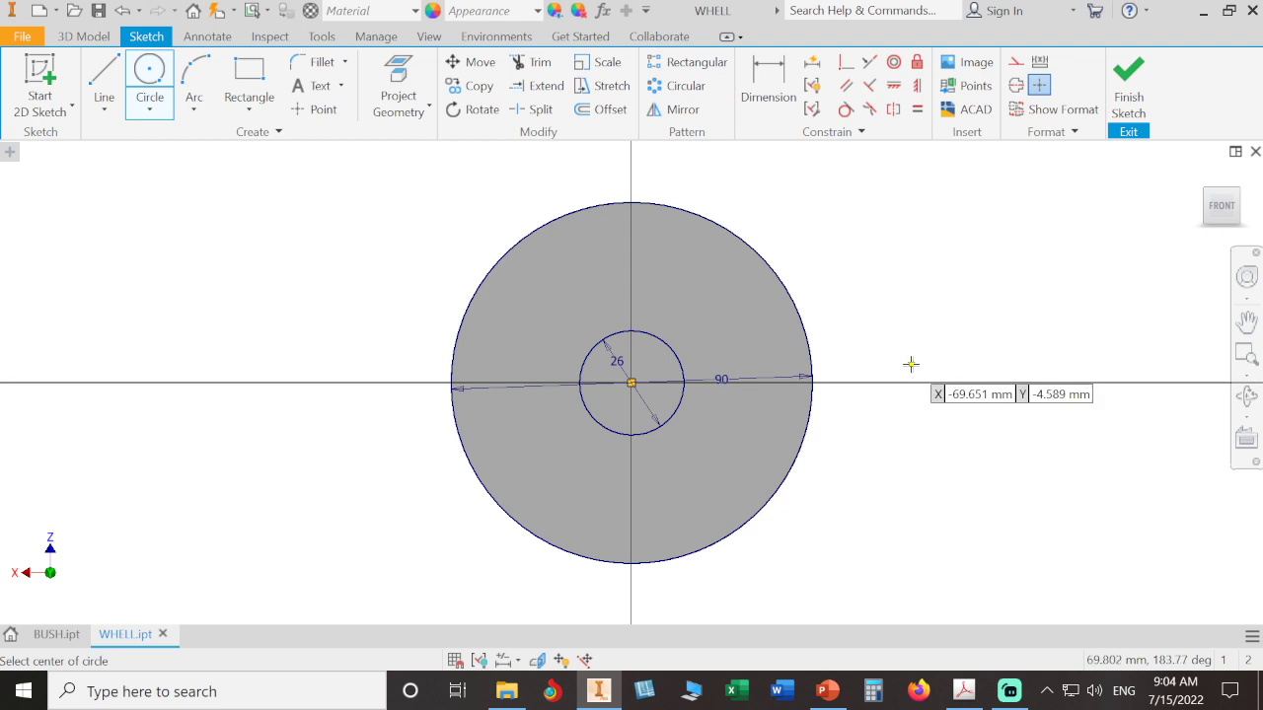
{"action": "key", "text": "Escape"}
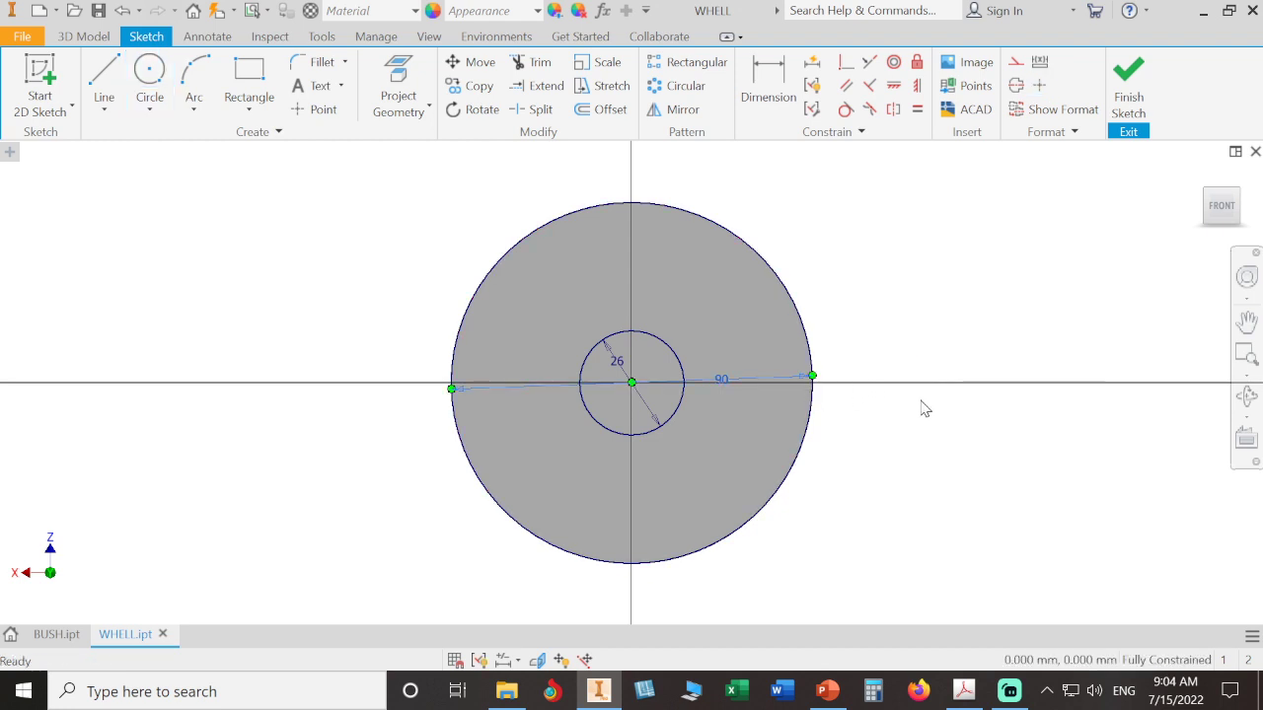
{"action": "left_click", "coordinate": [812, 359]}
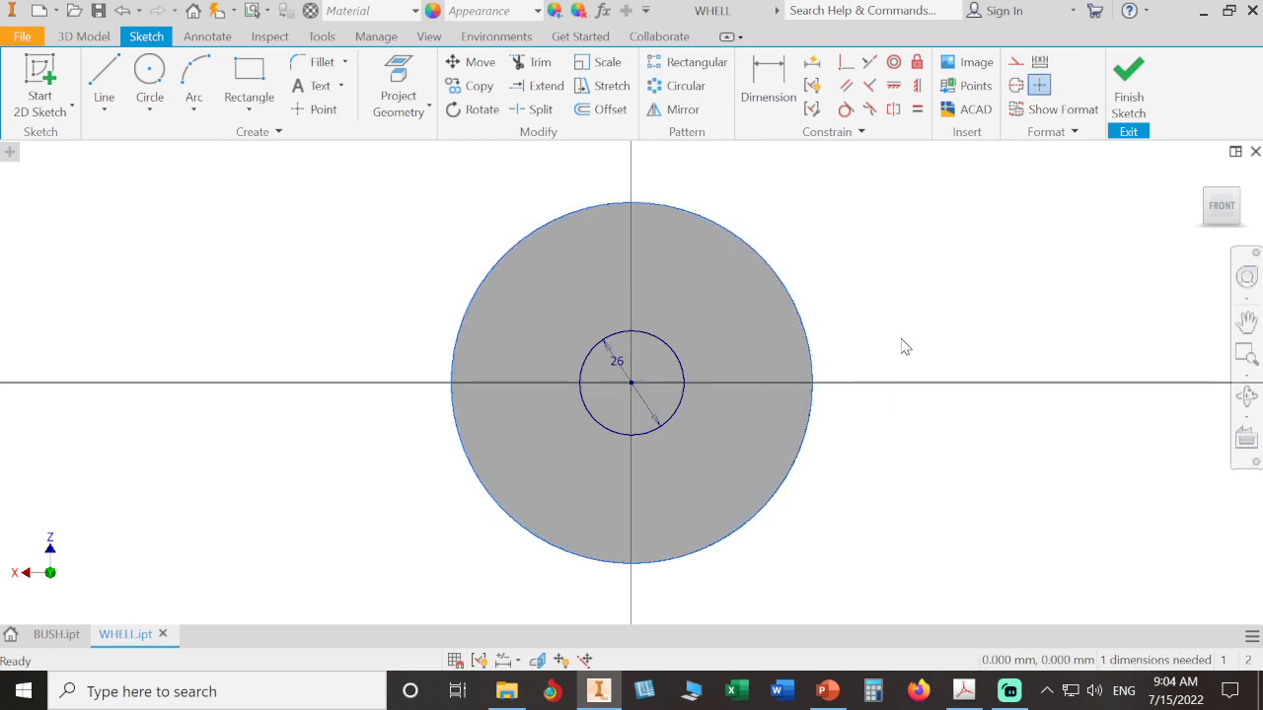
{"action": "left_click", "coordinate": [903, 345]}
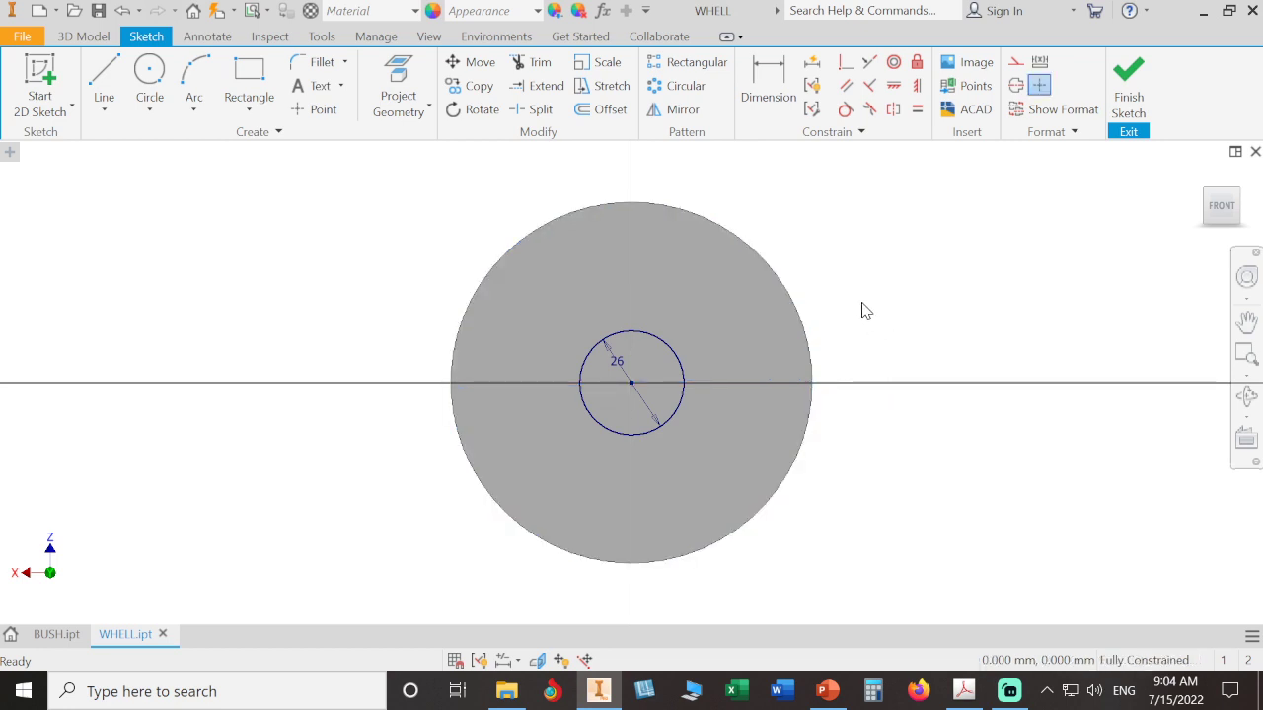
Project the disc's outer front edge into the sketch, finish the sketch and return to the home view.
{"action": "middle_click_drag", "start_coordinate": [862, 310], "coordinate": [888, 327], "text": "shift"}
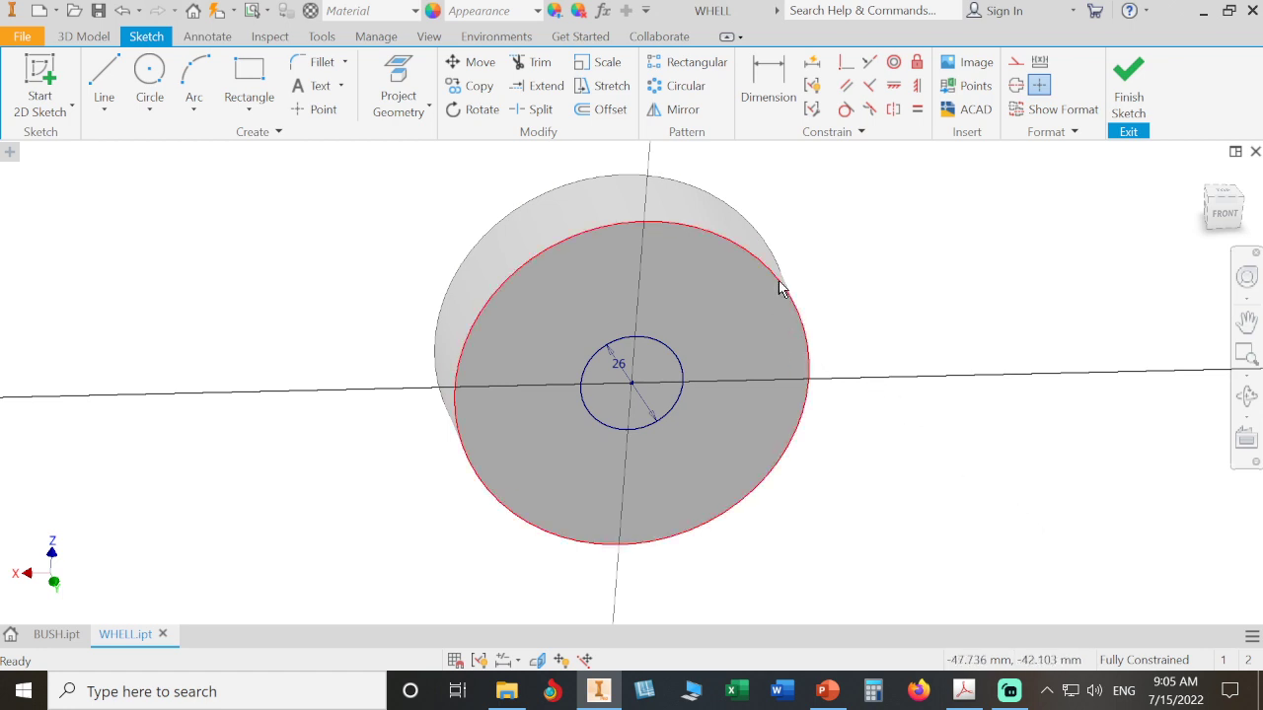
{"action": "left_click", "coordinate": [416, 67]}
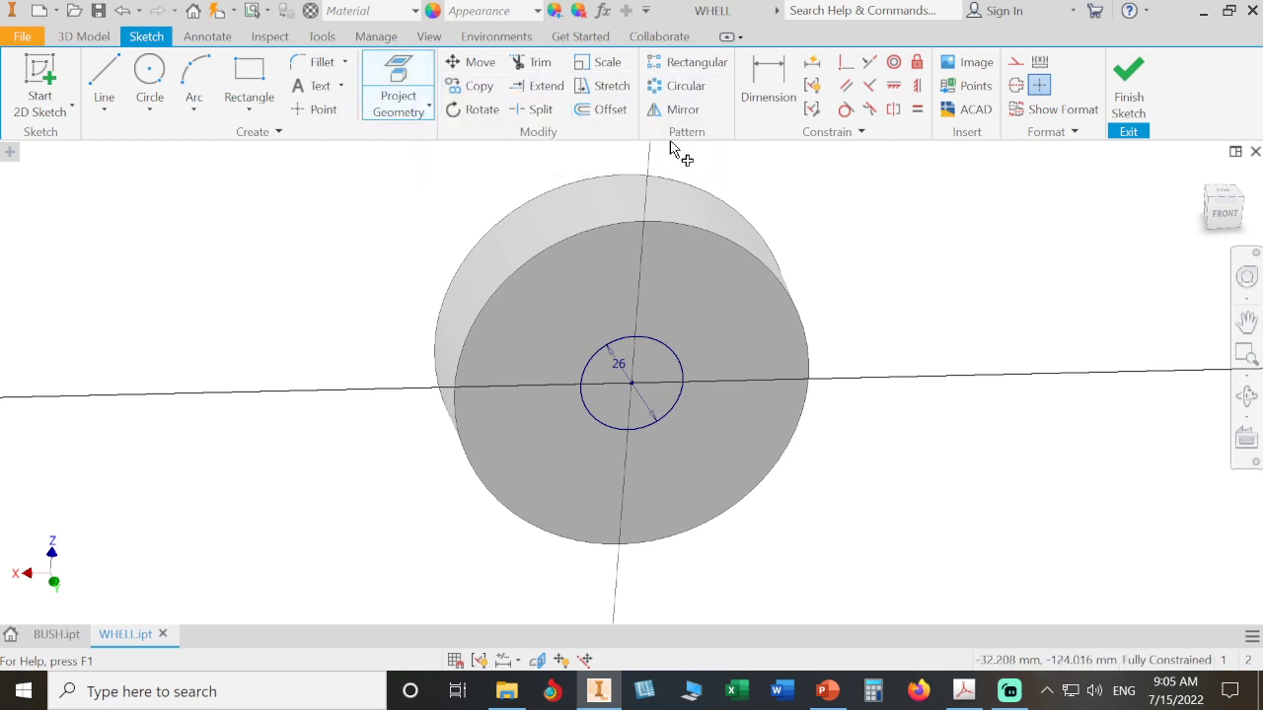
{"action": "left_click", "coordinate": [786, 284]}
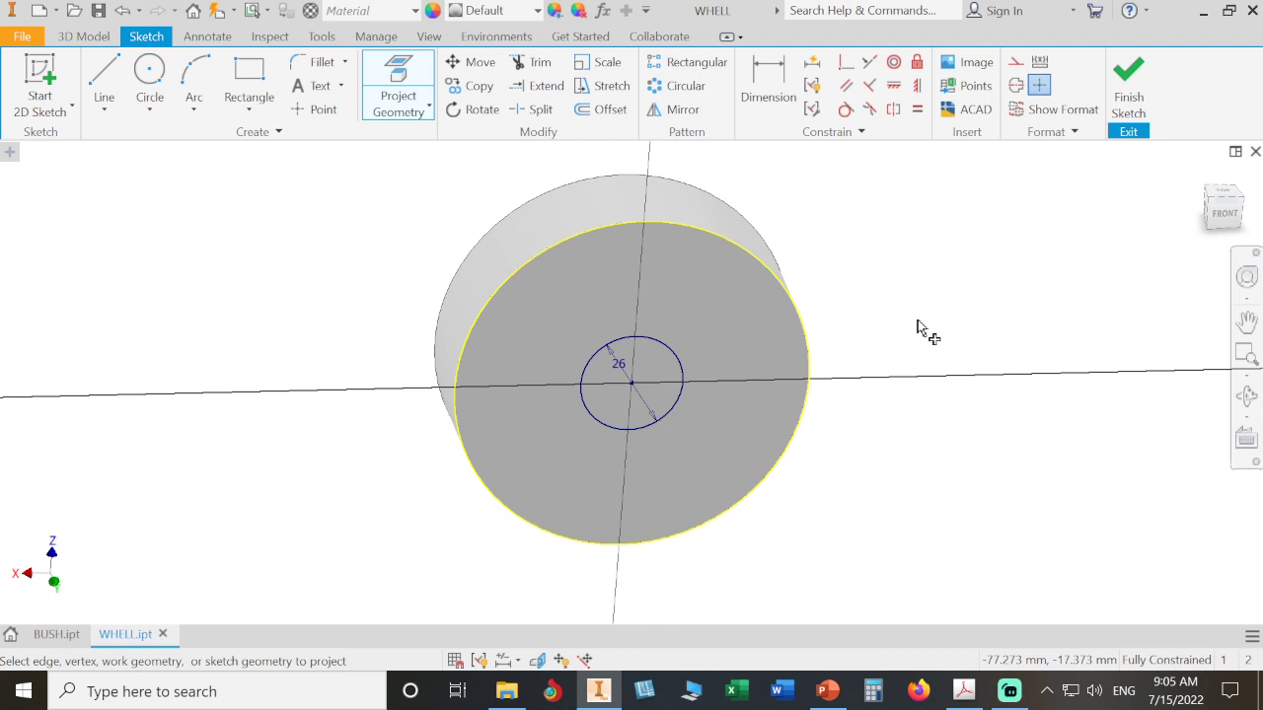
{"action": "left_click", "coordinate": [1128, 87]}
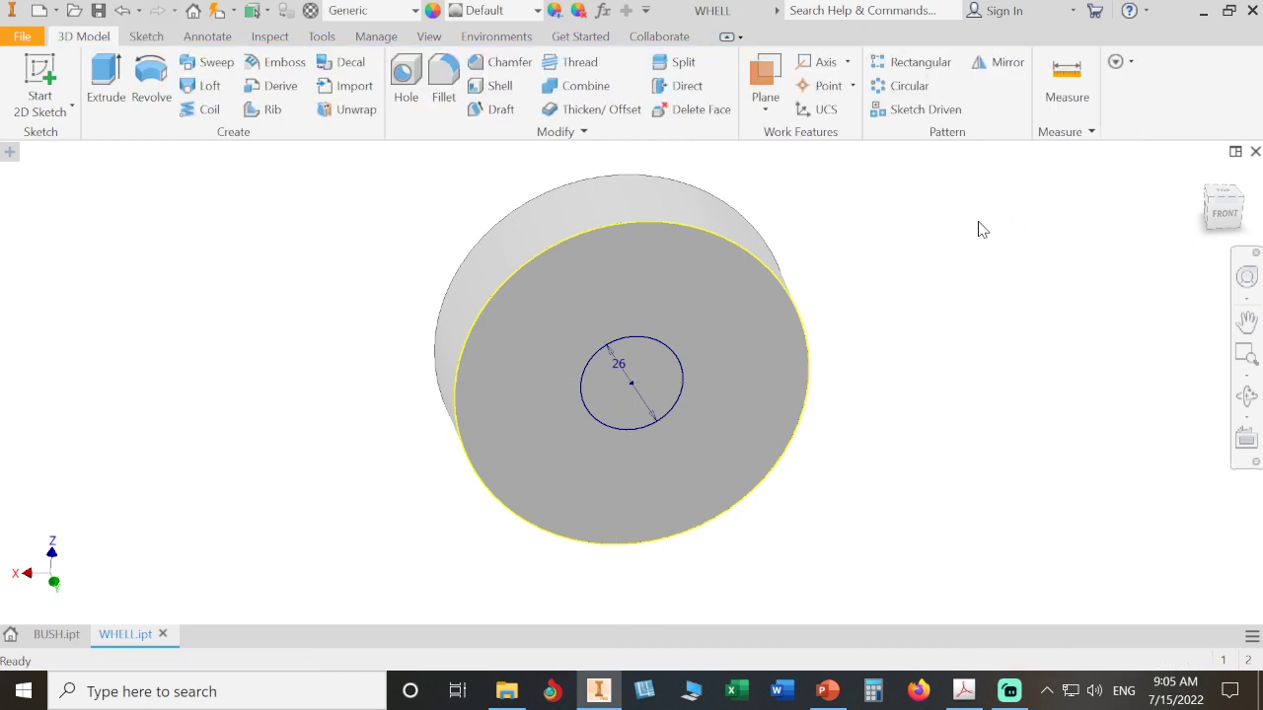
{"action": "left_click", "coordinate": [1201, 175]}
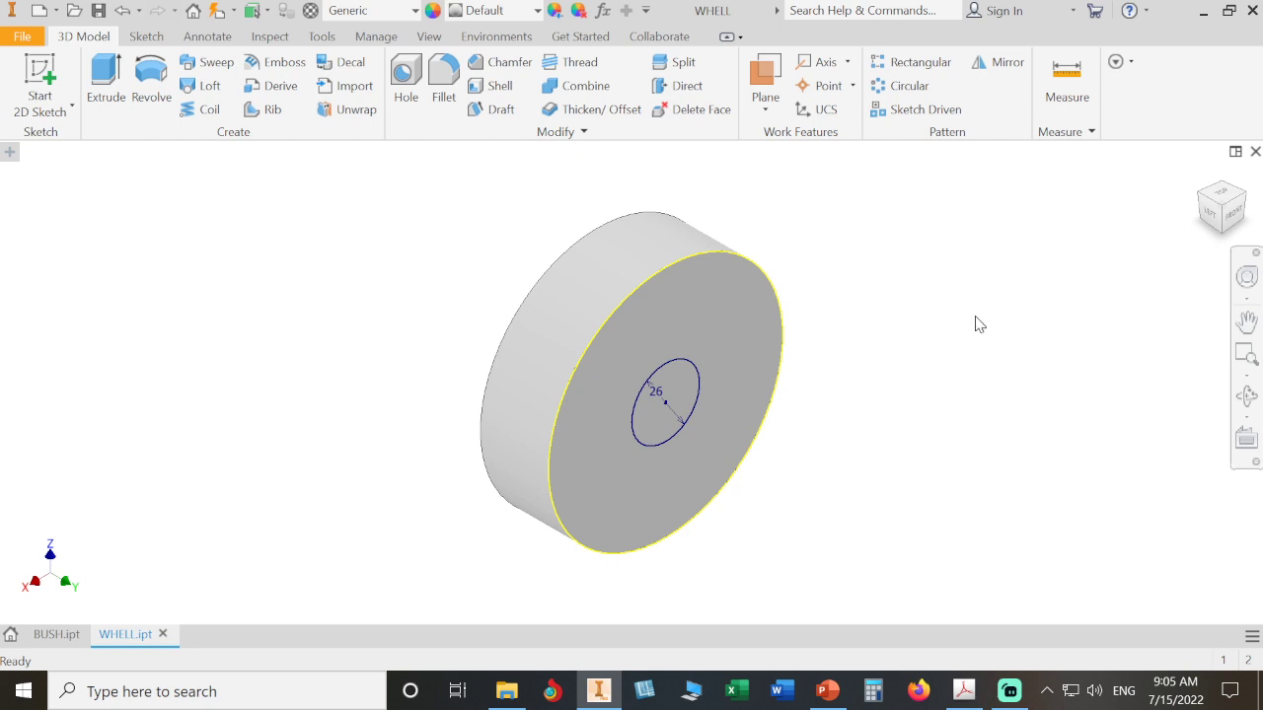
Show the Model Browser and check the sketch used by Extrusion1.
{"action": "left_click", "coordinate": [428, 35]}
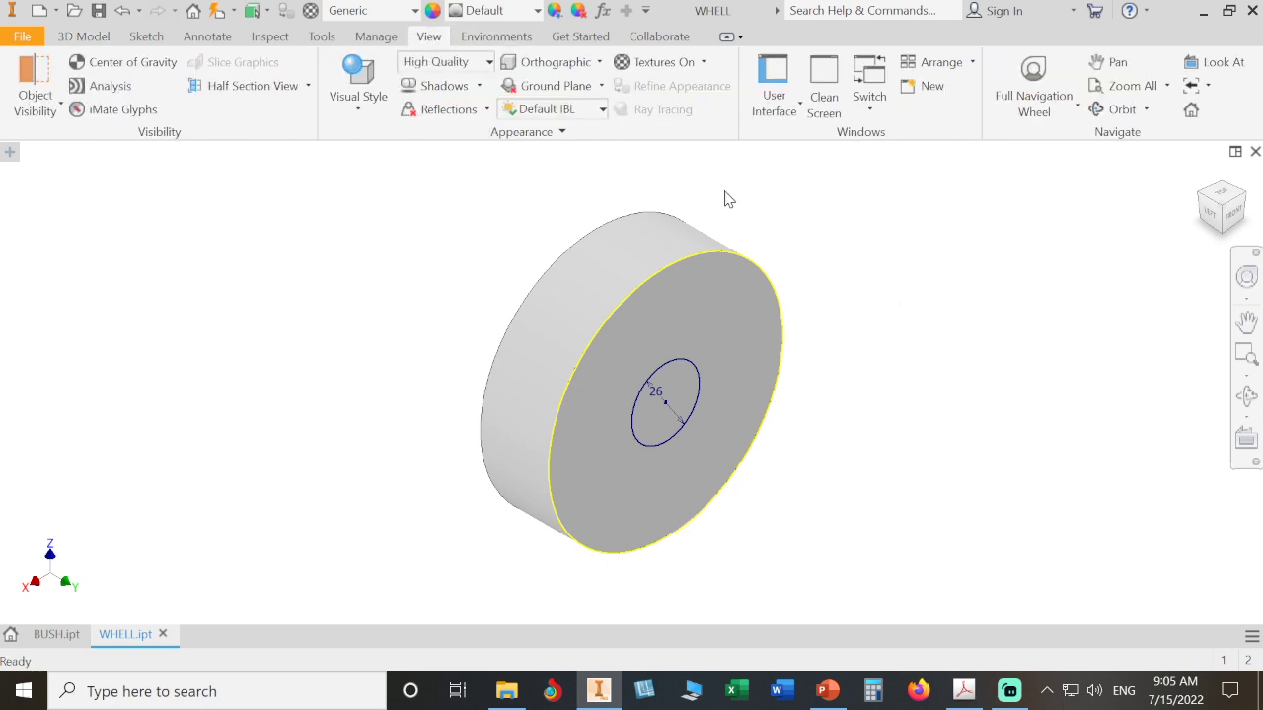
{"action": "left_click", "coordinate": [800, 107]}
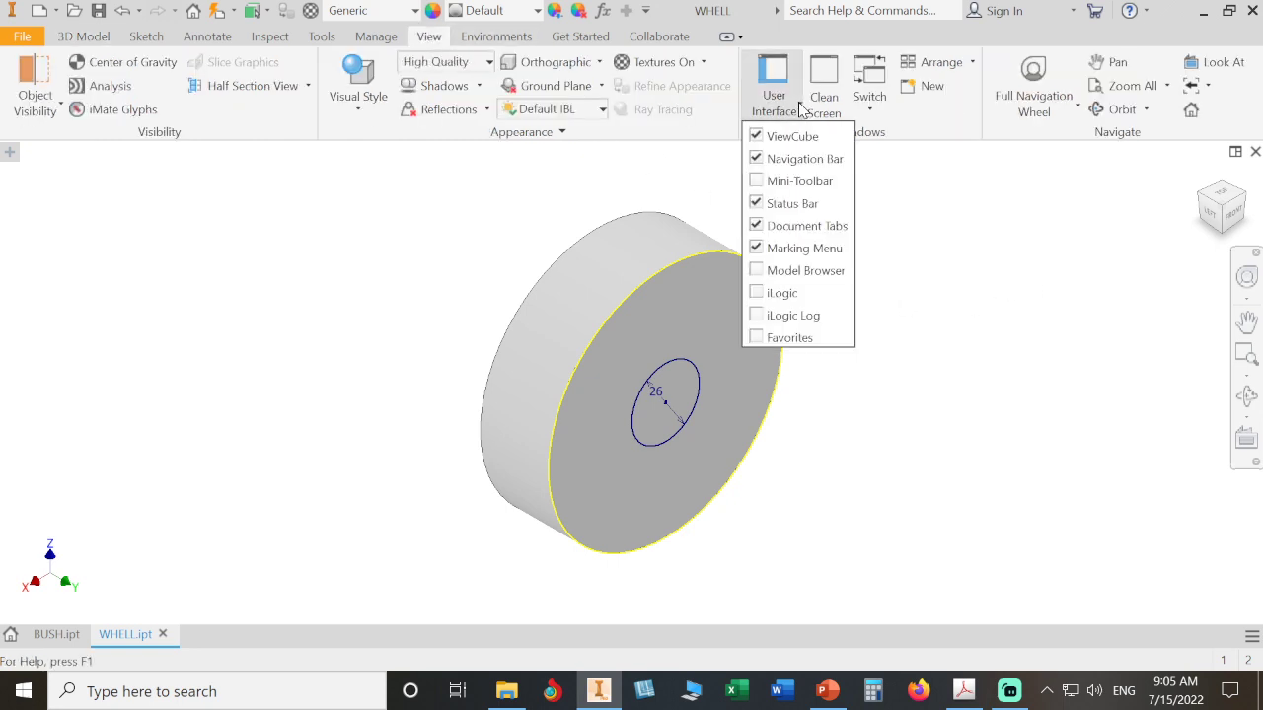
{"action": "left_click", "coordinate": [823, 281]}
{"action": "left_click", "coordinate": [839, 441]}
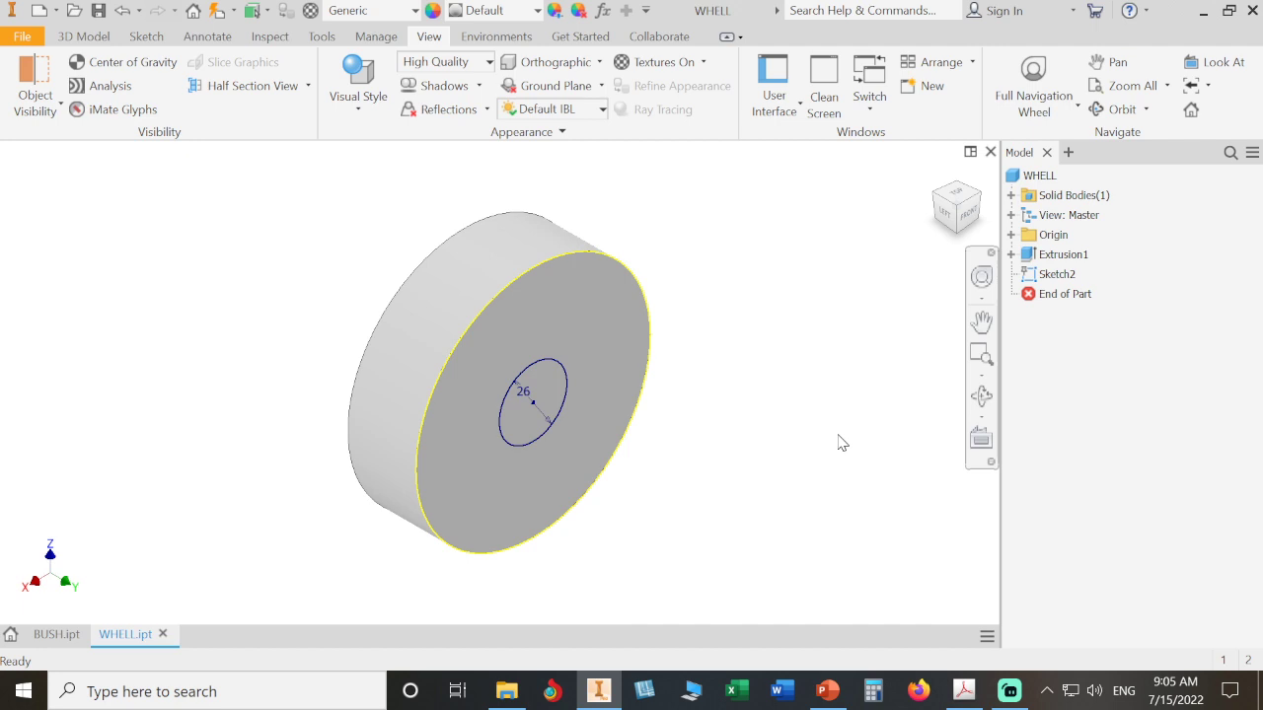
{"action": "left_click", "coordinate": [1011, 255]}
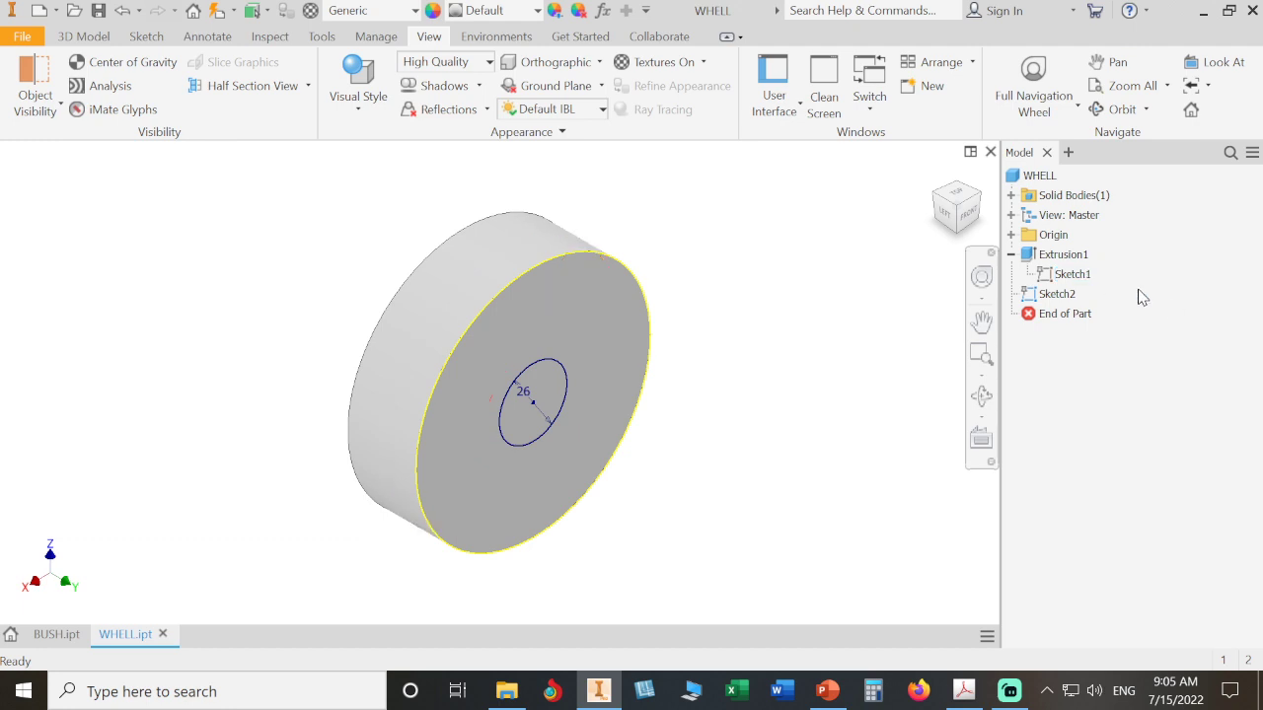
{"action": "left_click", "coordinate": [1012, 255]}
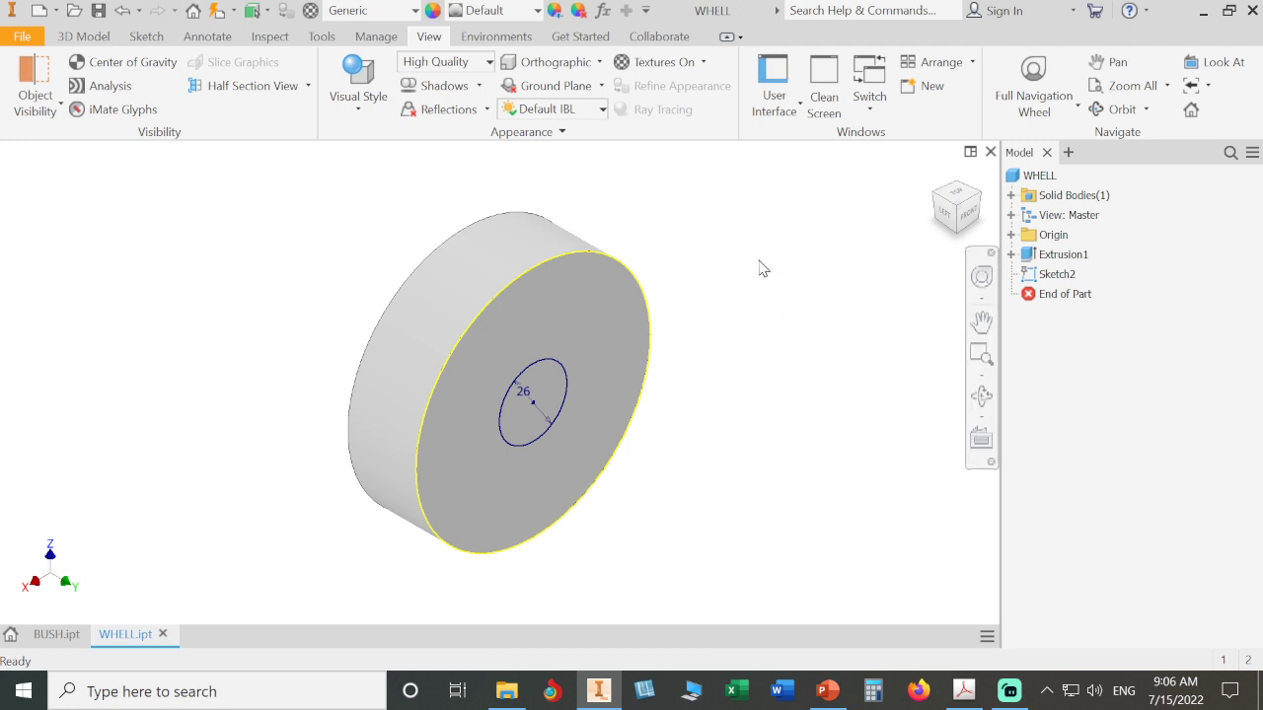
Extrude the ring between the 26 mm circle and the outer edge as a 2 mm cut into the disc.
{"action": "left_click", "coordinate": [104, 39]}
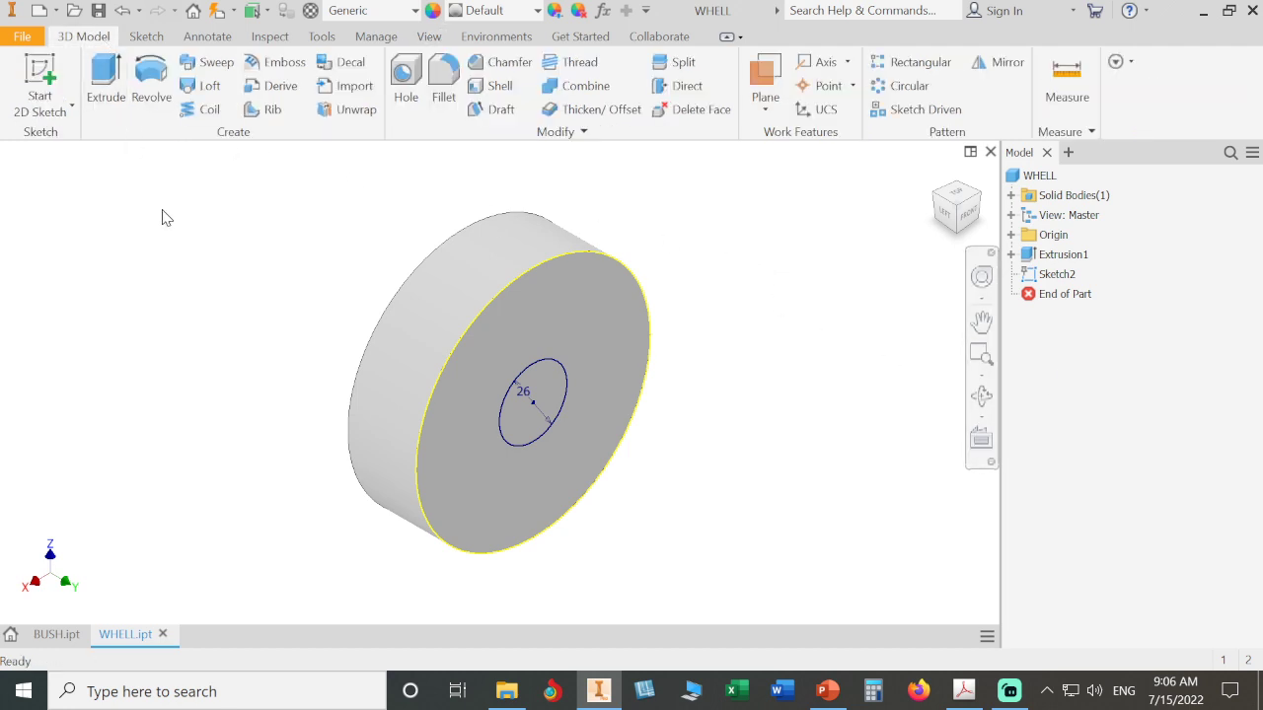
{"action": "left_click", "coordinate": [104, 111]}
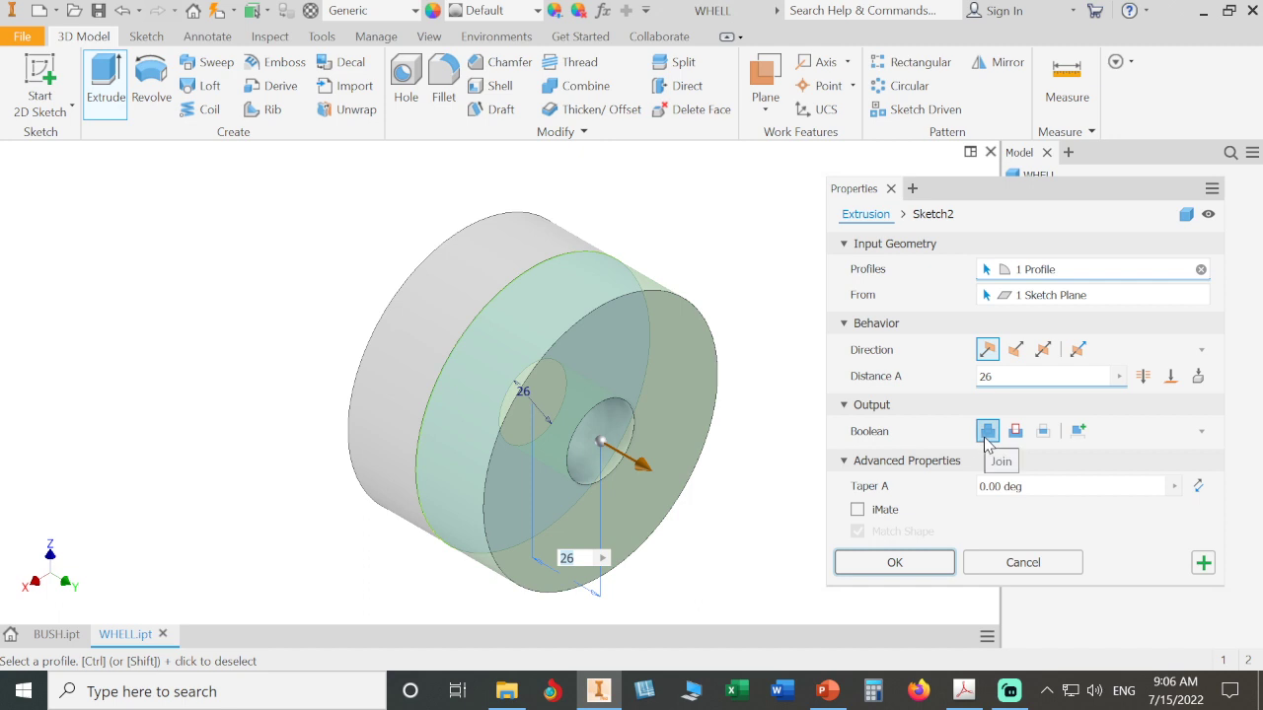
{"action": "left_click", "coordinate": [1015, 431]}
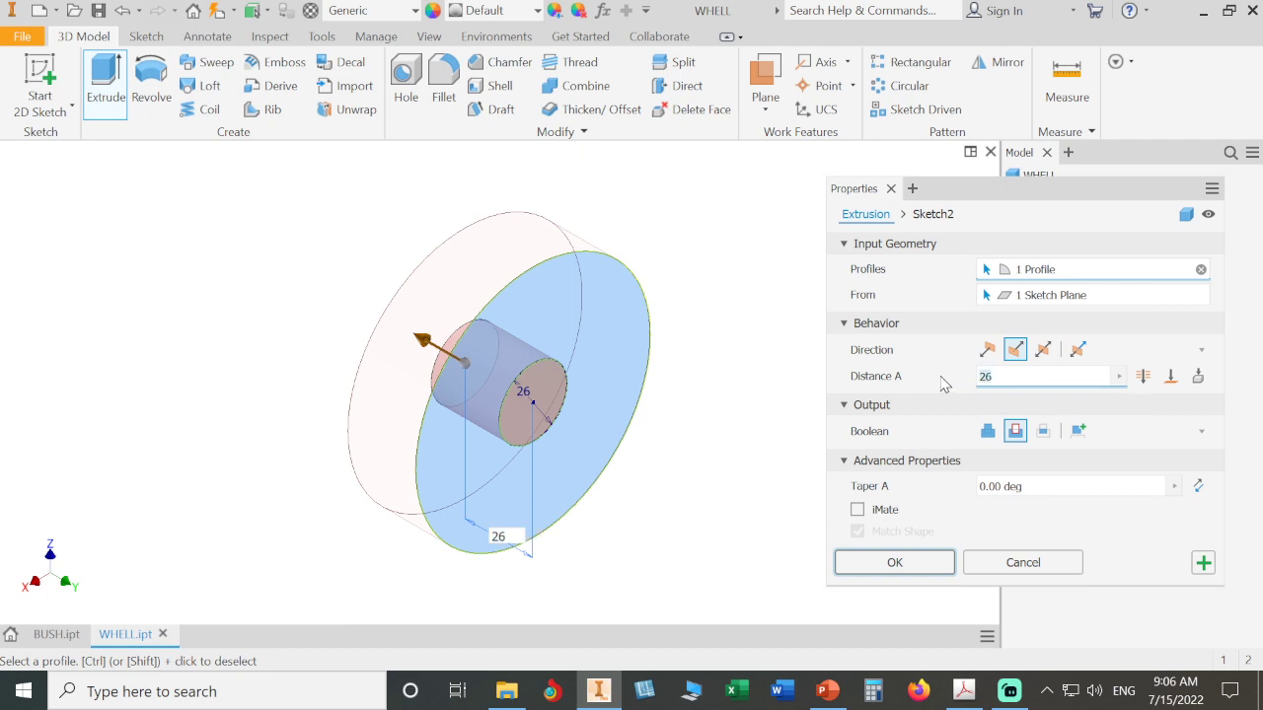
{"action": "type", "text": "2"}
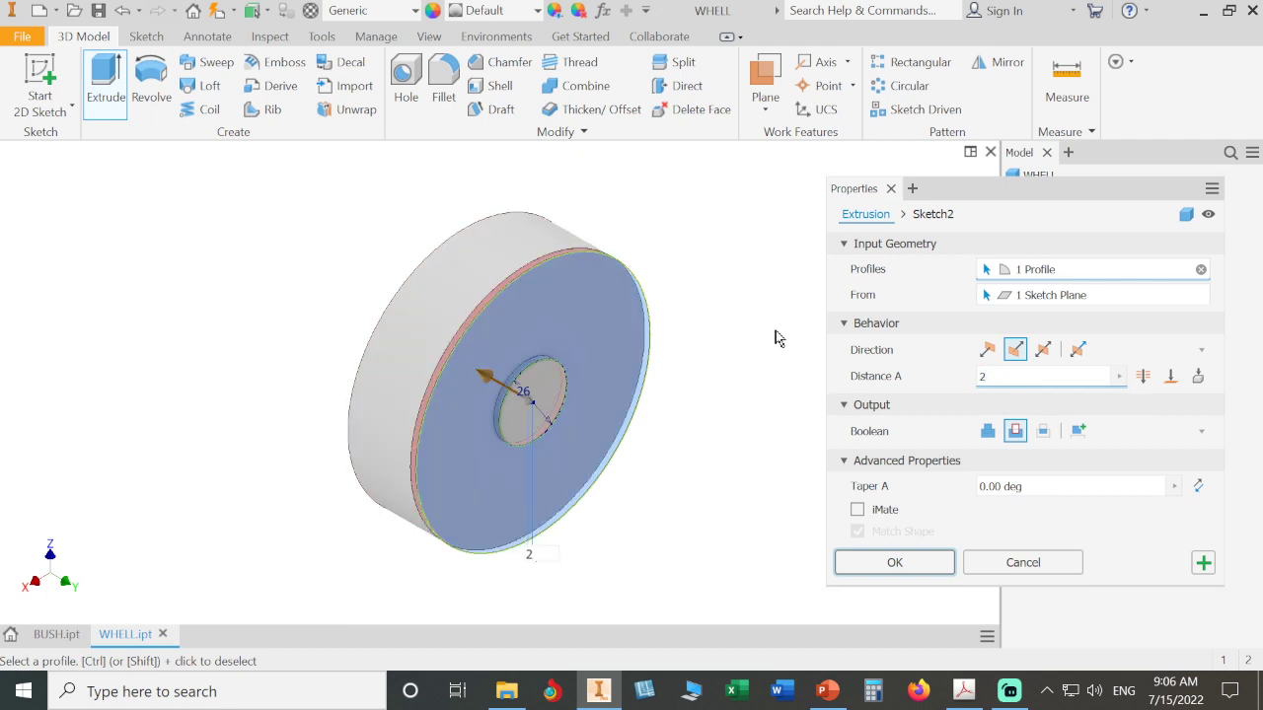
{"action": "left_click_drag", "start_coordinate": [993, 203], "coordinate": [935, 252]}
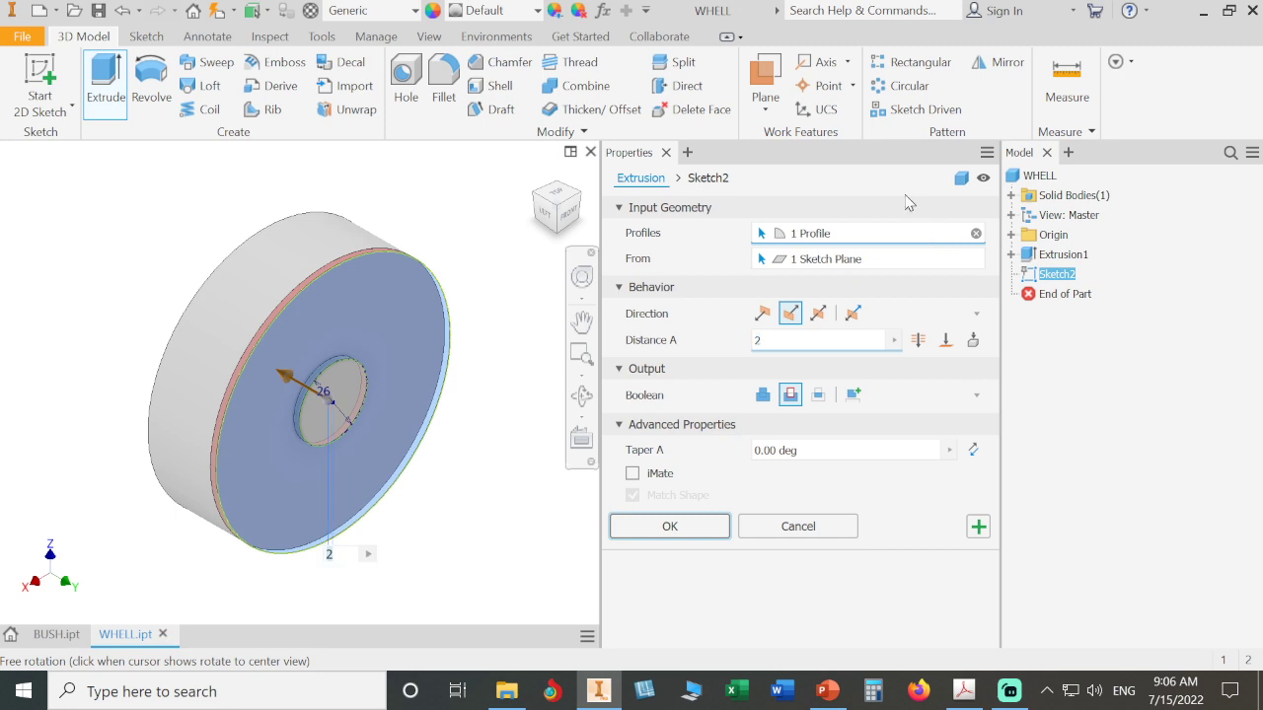
{"action": "left_click", "coordinate": [548, 219]}
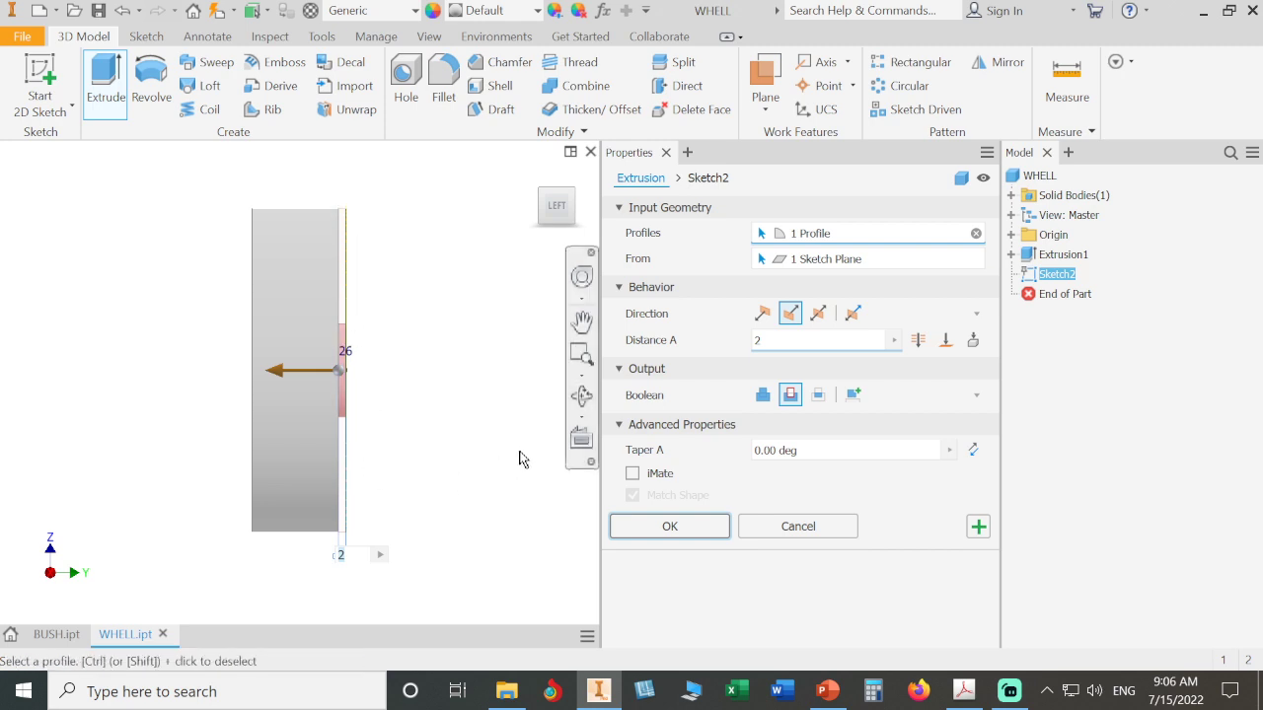
{"action": "left_click_drag", "start_coordinate": [792, 164], "coordinate": [774, 331]}
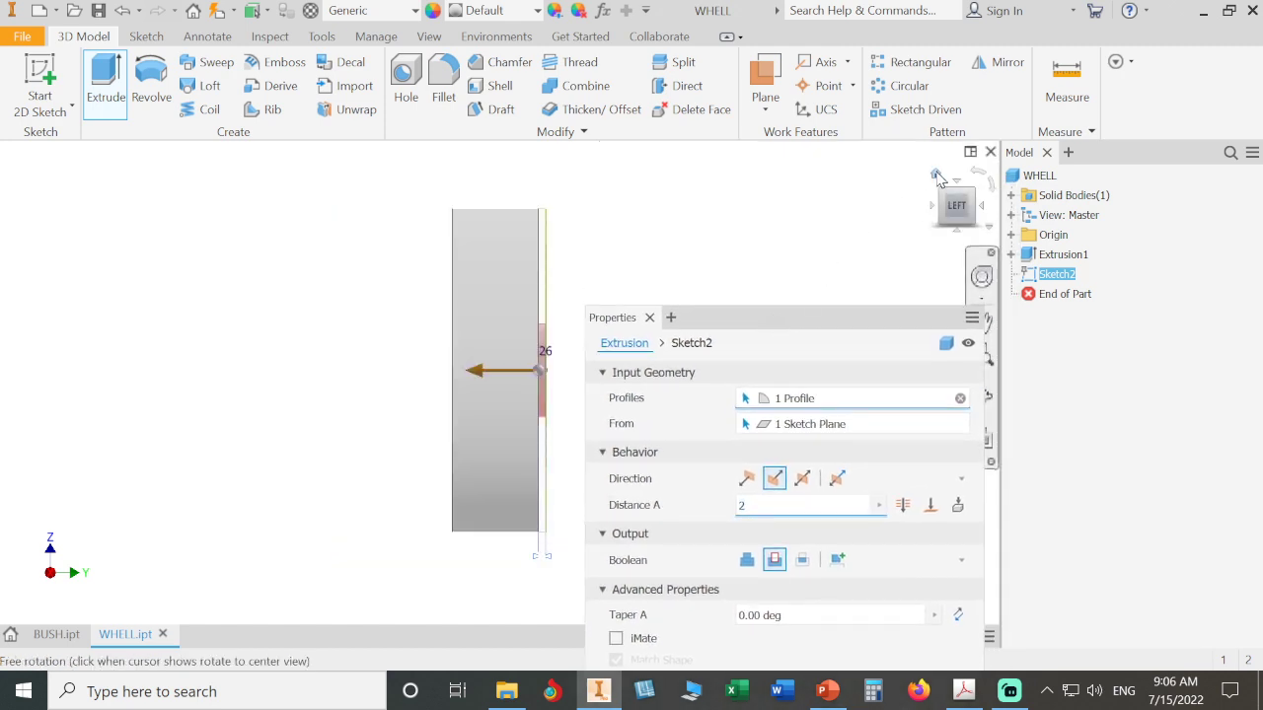
{"action": "left_click", "coordinate": [933, 177]}
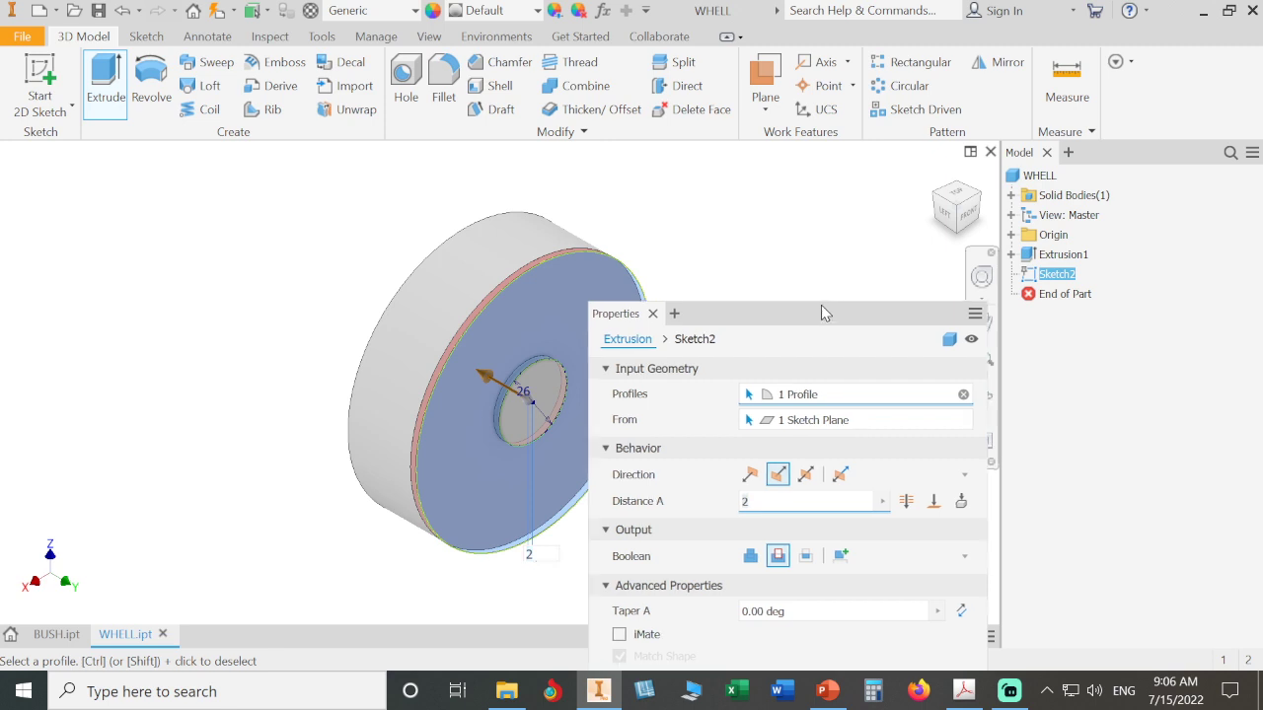
{"action": "left_click_drag", "start_coordinate": [820, 309], "coordinate": [874, 187]}
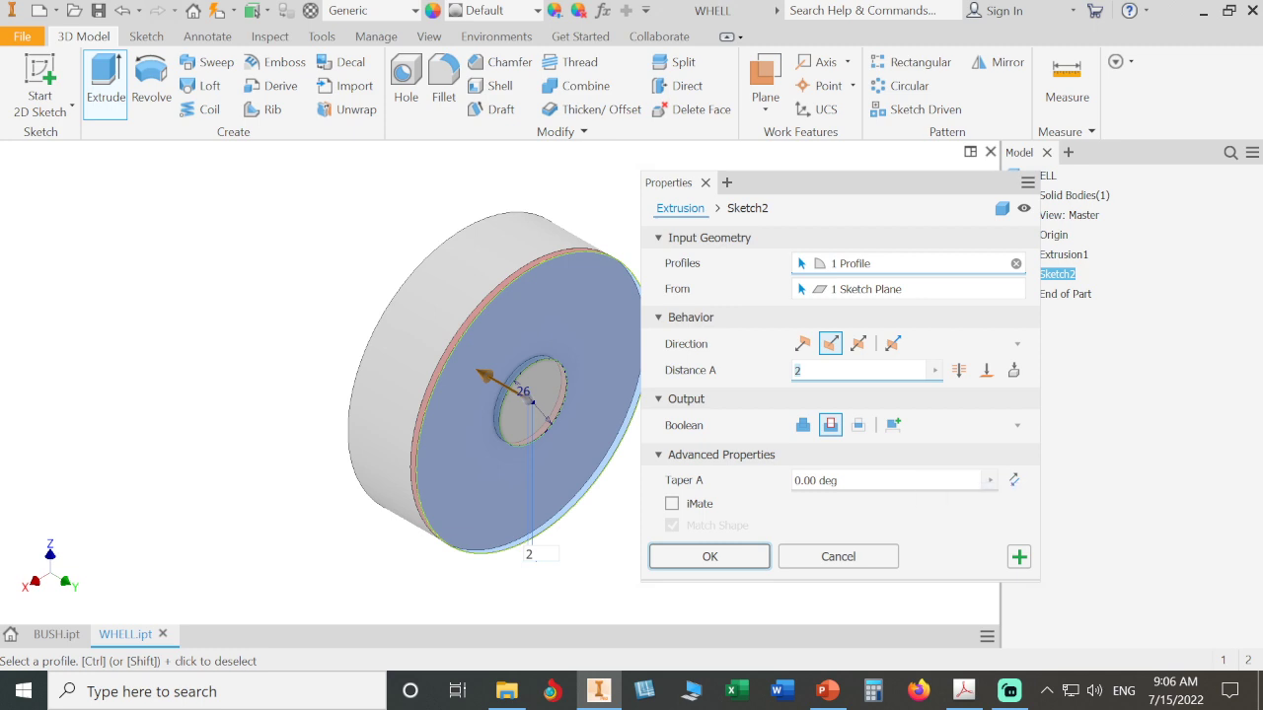
{"action": "left_click", "coordinate": [723, 558]}
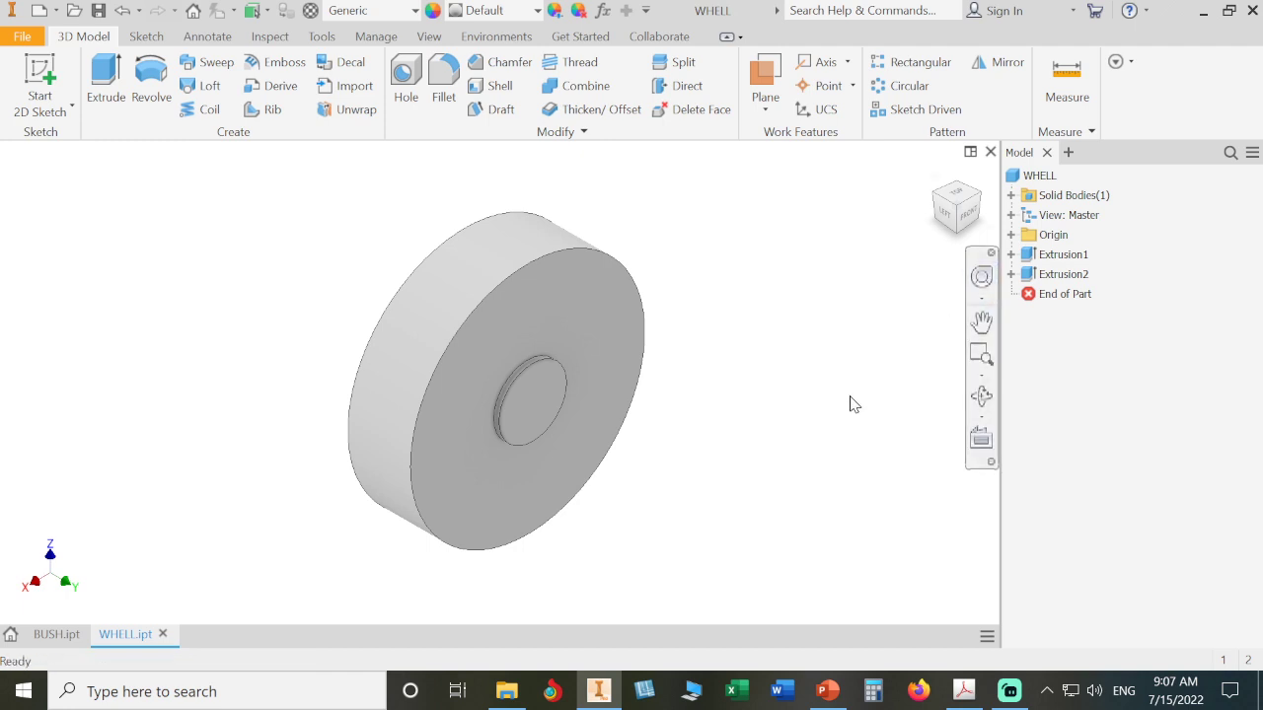
Check the wheel's dimensions in the PDF drawing in Acrobat, return to Inventor and start a sketch on the front ring face around the hub.
{"action": "left_click", "coordinate": [964, 691]}
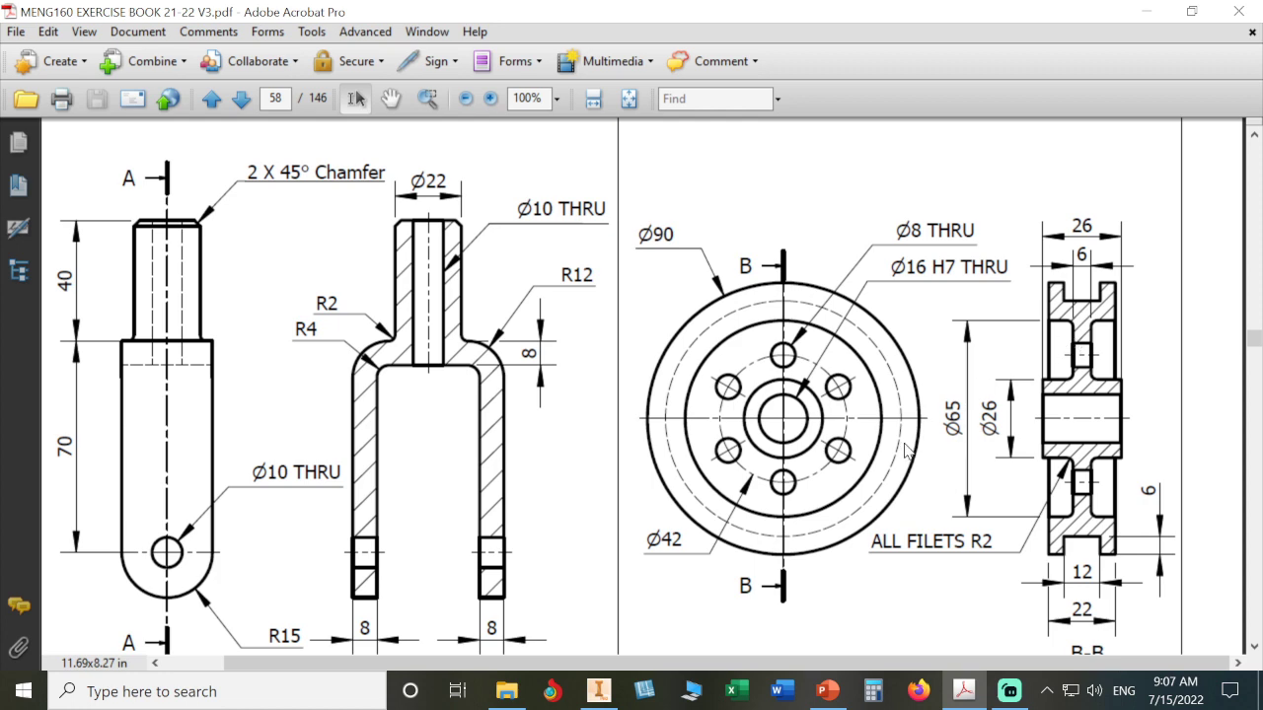
{"action": "left_click", "coordinate": [598, 690]}
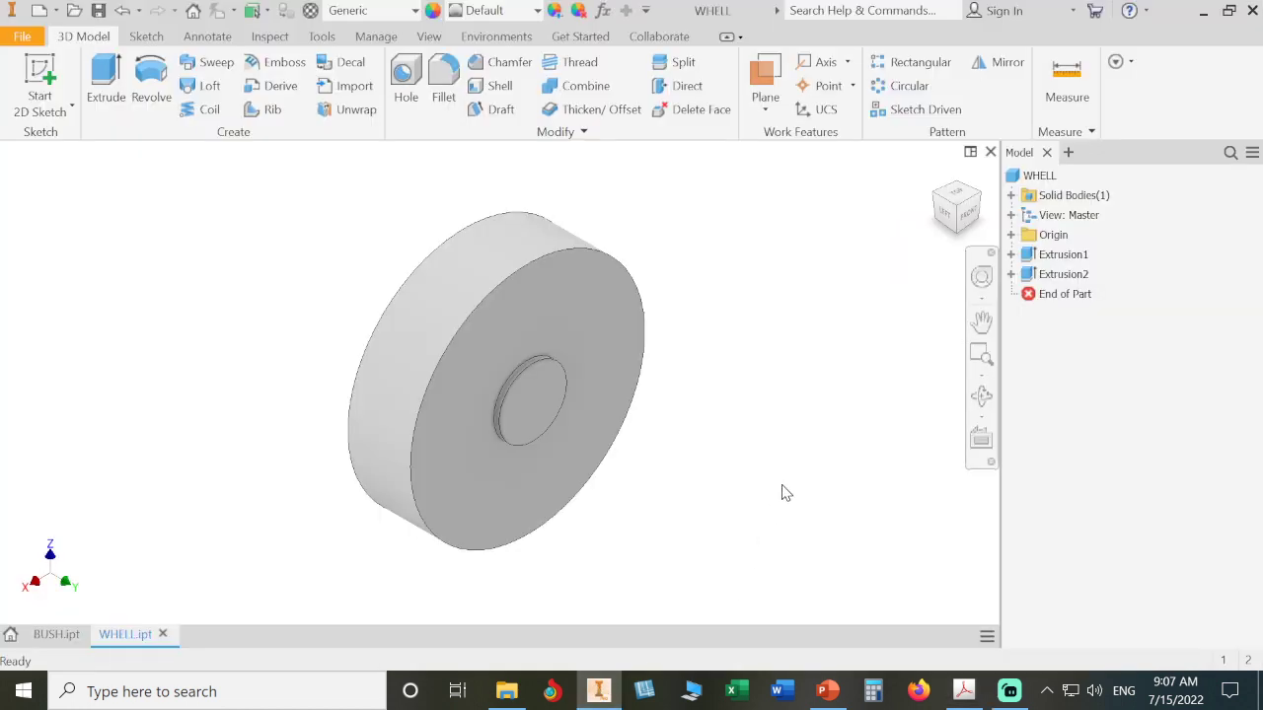
{"action": "left_click", "coordinate": [613, 350]}
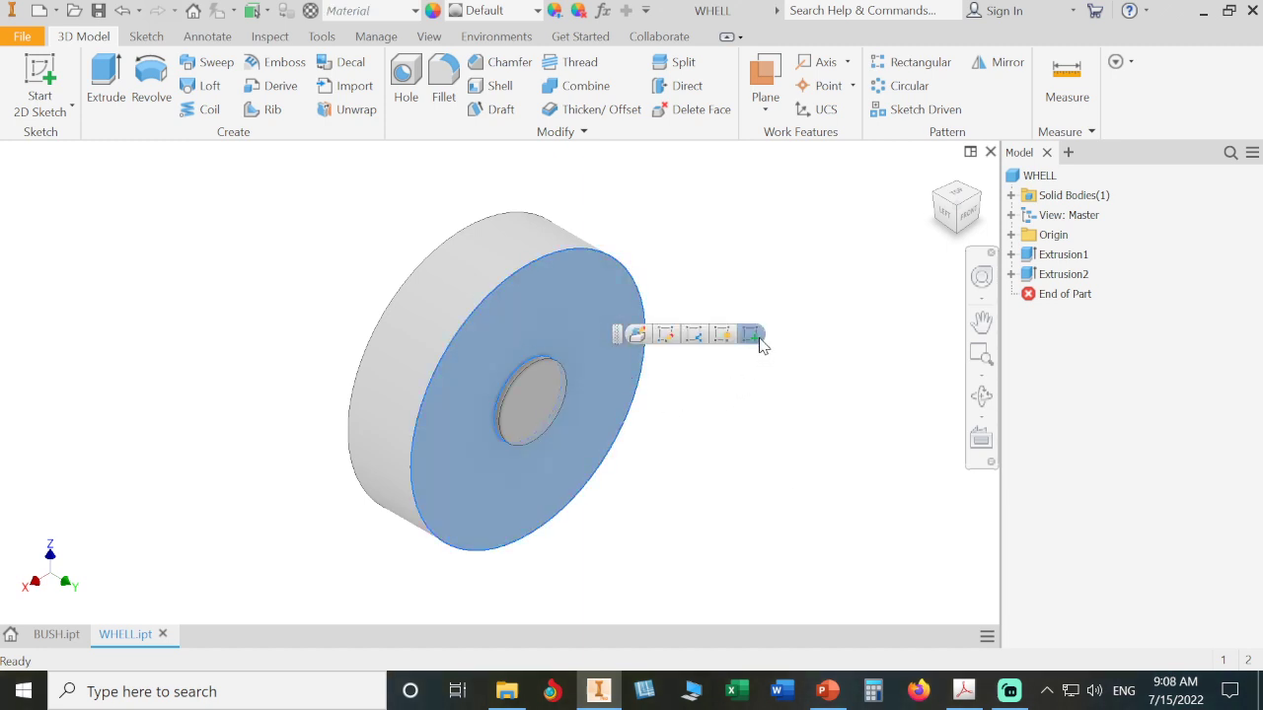
{"action": "left_click", "coordinate": [754, 335]}
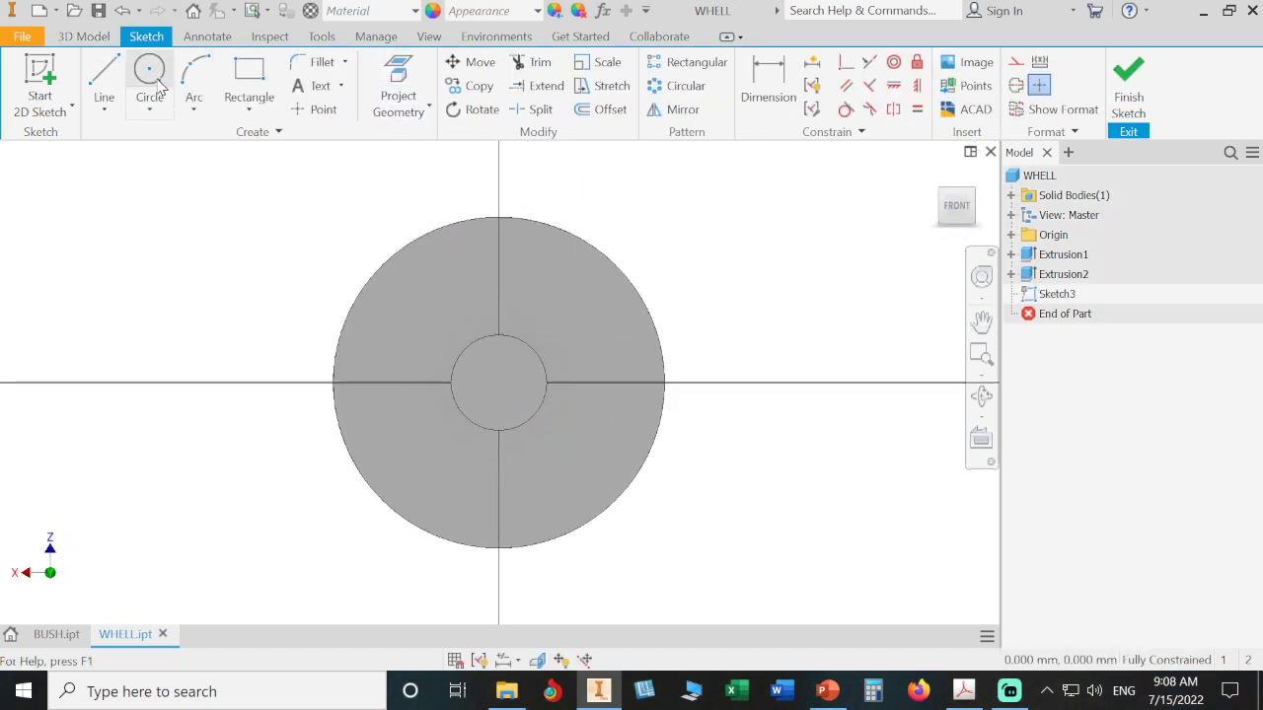
Turn on slice graphics so the model is cut away at the sketch plane, viewed at an angle.
{"action": "left_click", "coordinate": [150, 75]}
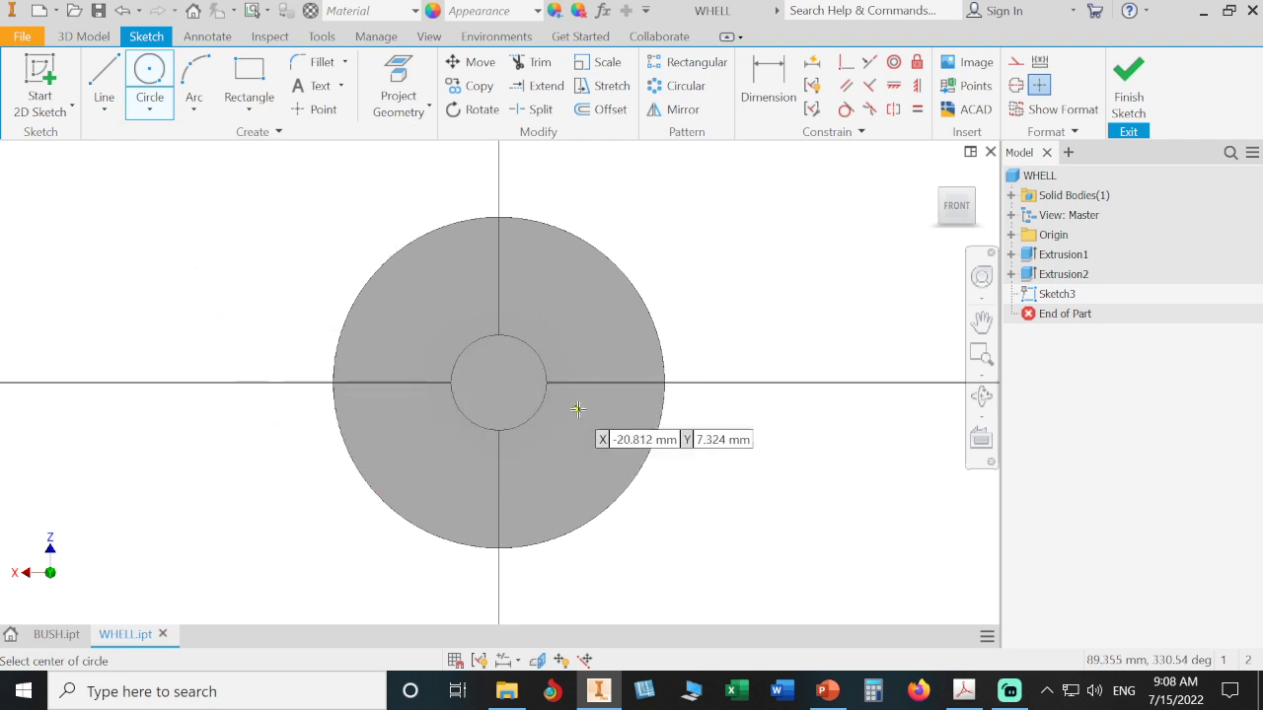
{"action": "middle_click_drag", "start_coordinate": [725, 356], "coordinate": [795, 378], "text": "shift"}
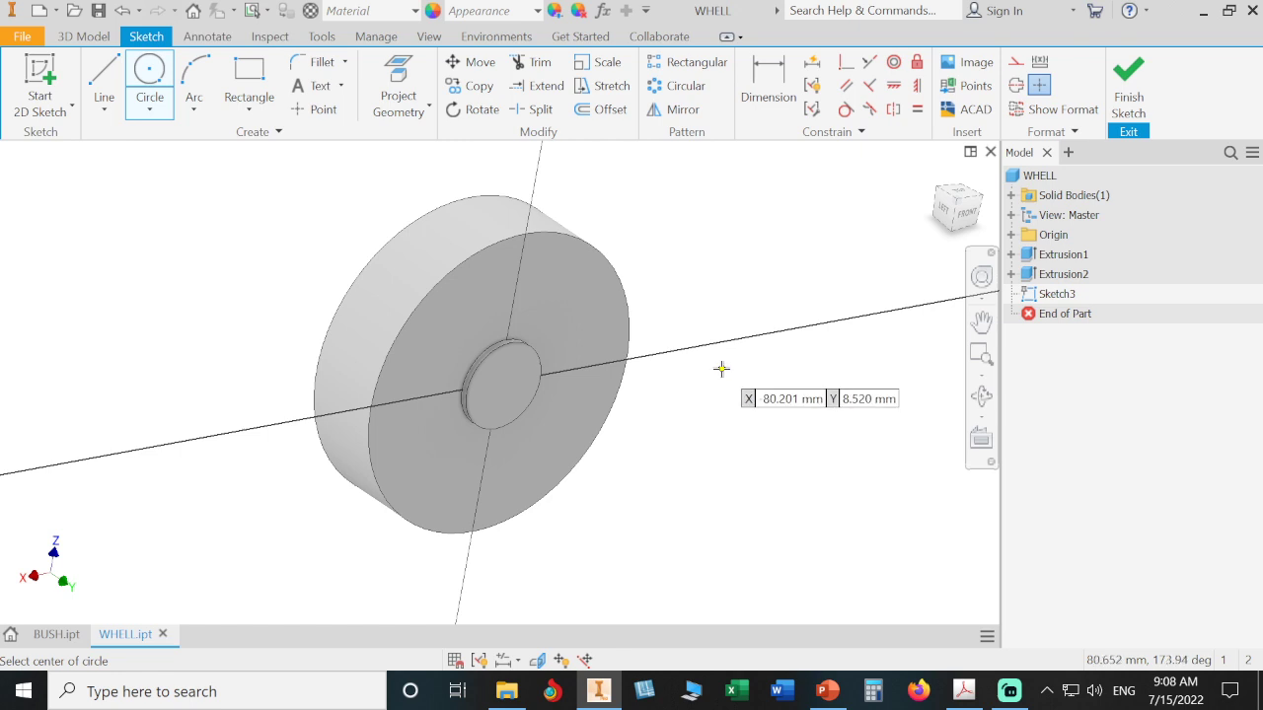
{"action": "key", "text": "Escape"}
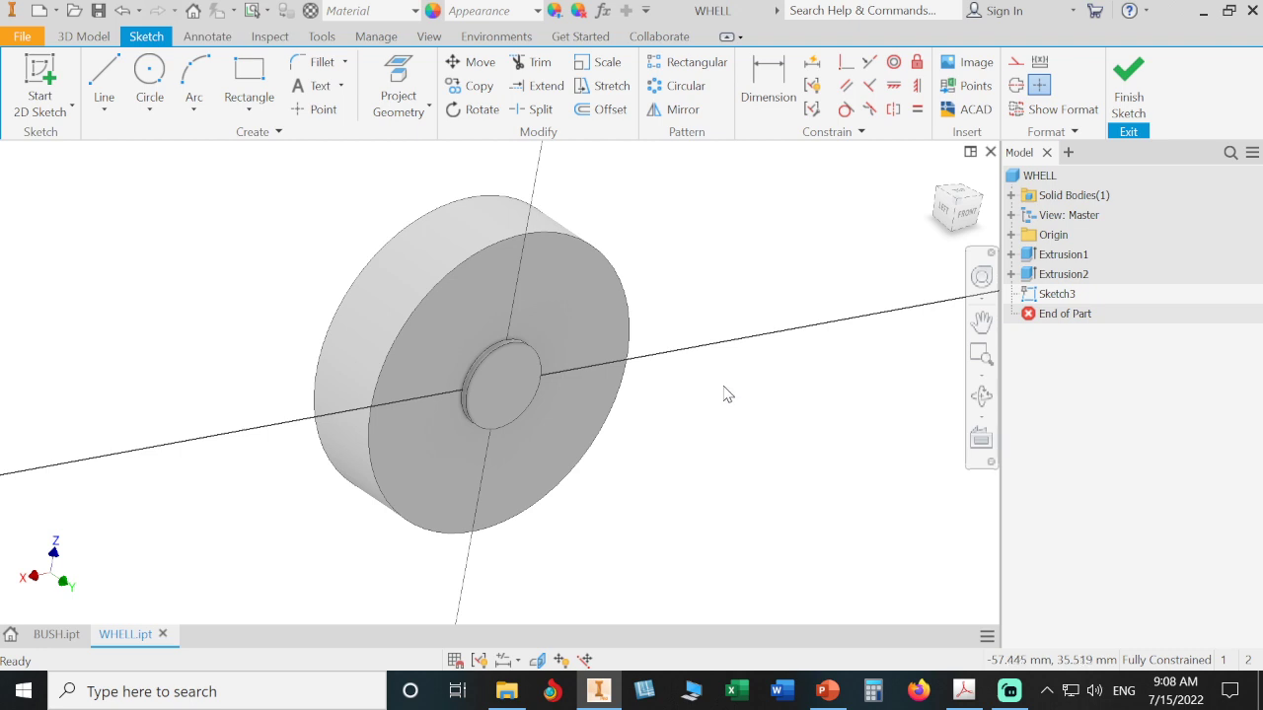
{"action": "left_click", "coordinate": [426, 37]}
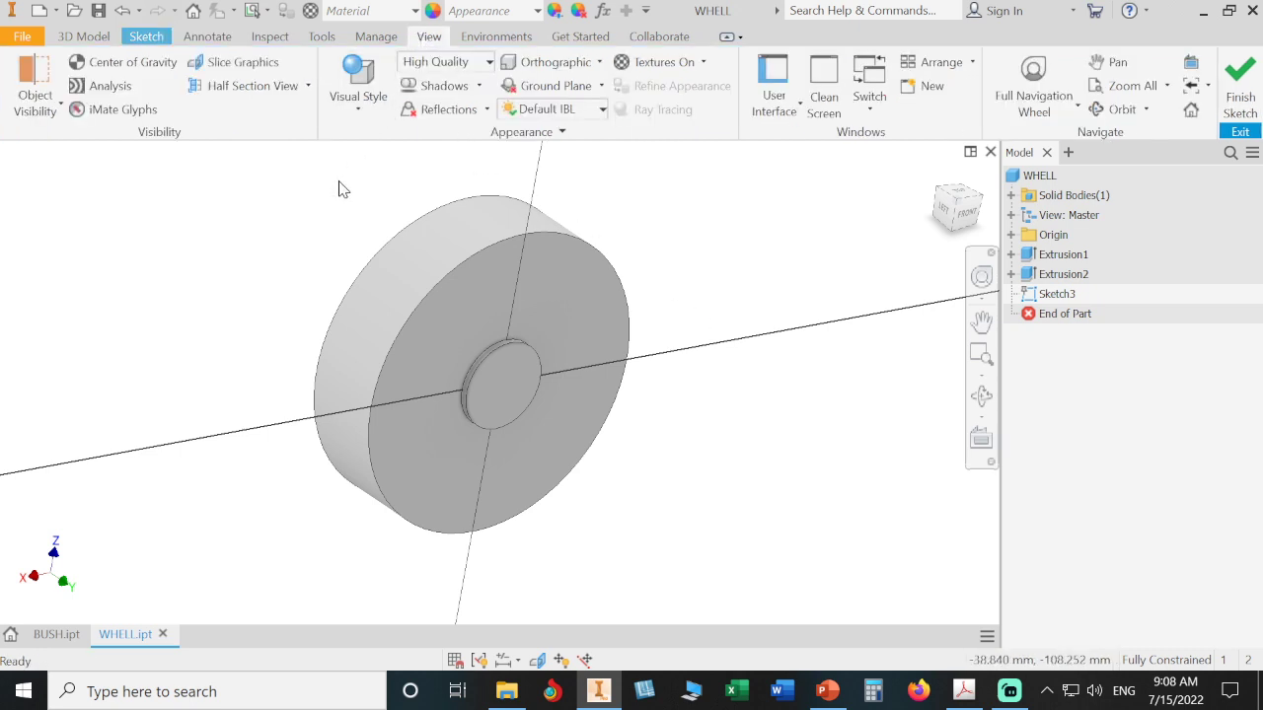
{"action": "left_click", "coordinate": [235, 63]}
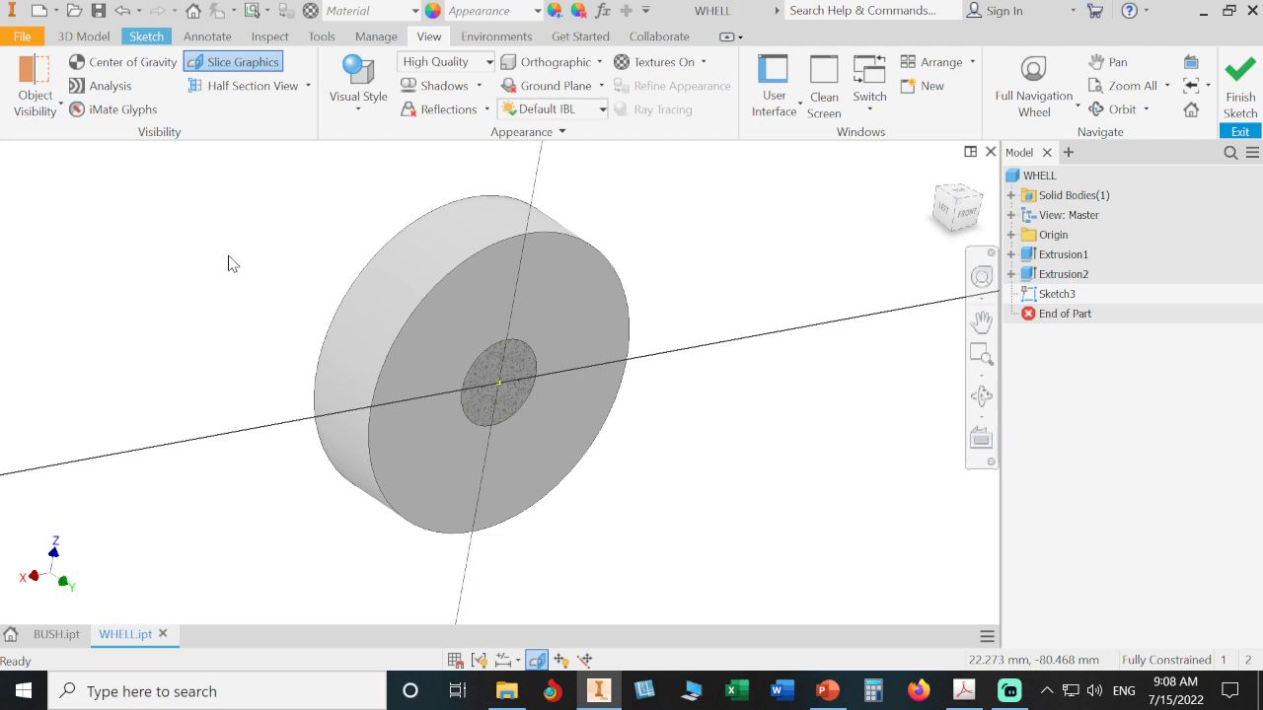
{"action": "key", "text": "F7"}
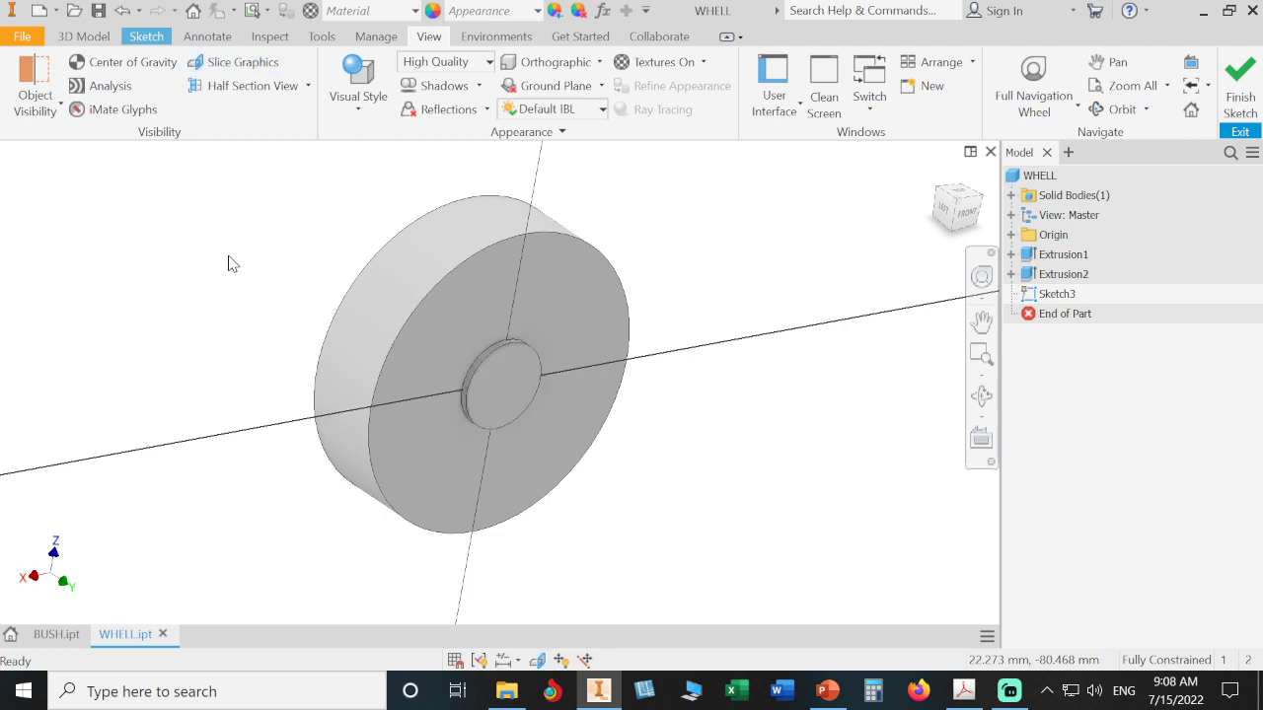
{"action": "key", "text": "F7"}
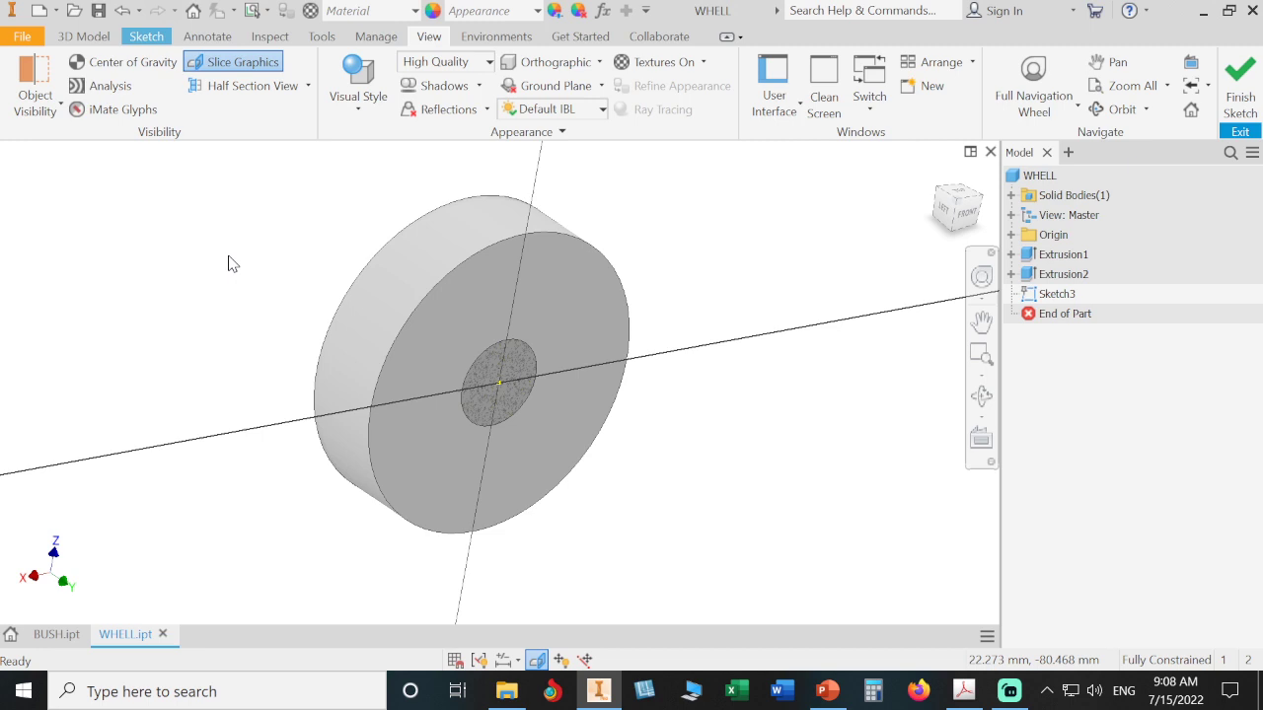
Sketch a 65 mm diameter circle centred on the wheel's axis and finish the sketch.
{"action": "left_click", "coordinate": [146, 36]}
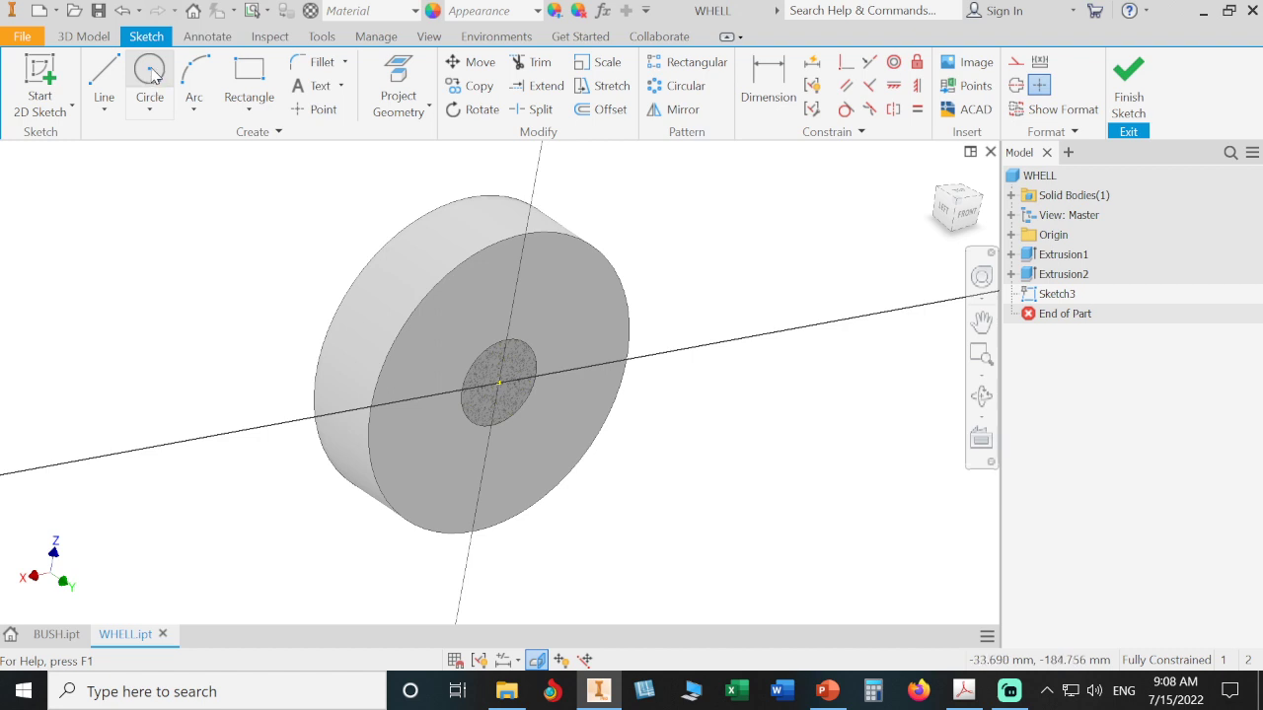
{"action": "left_click", "coordinate": [151, 72]}
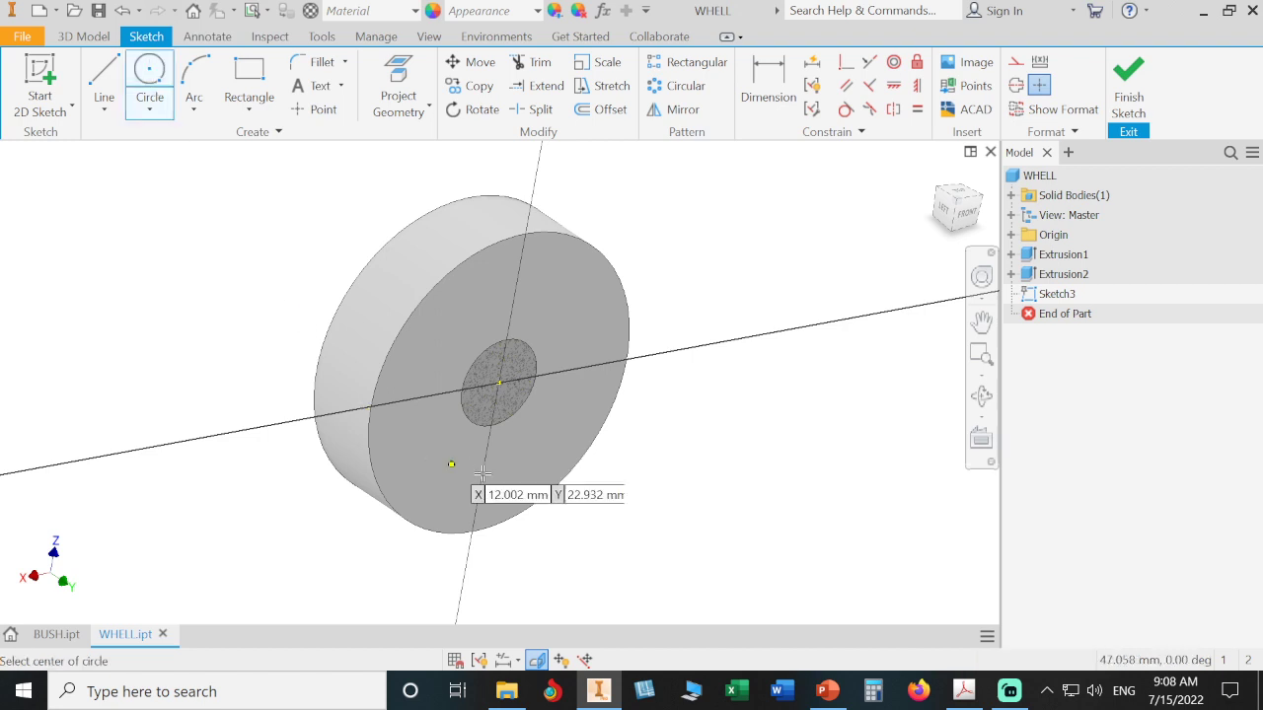
{"action": "left_click", "coordinate": [499, 383]}
{"action": "type", "text": "6"}
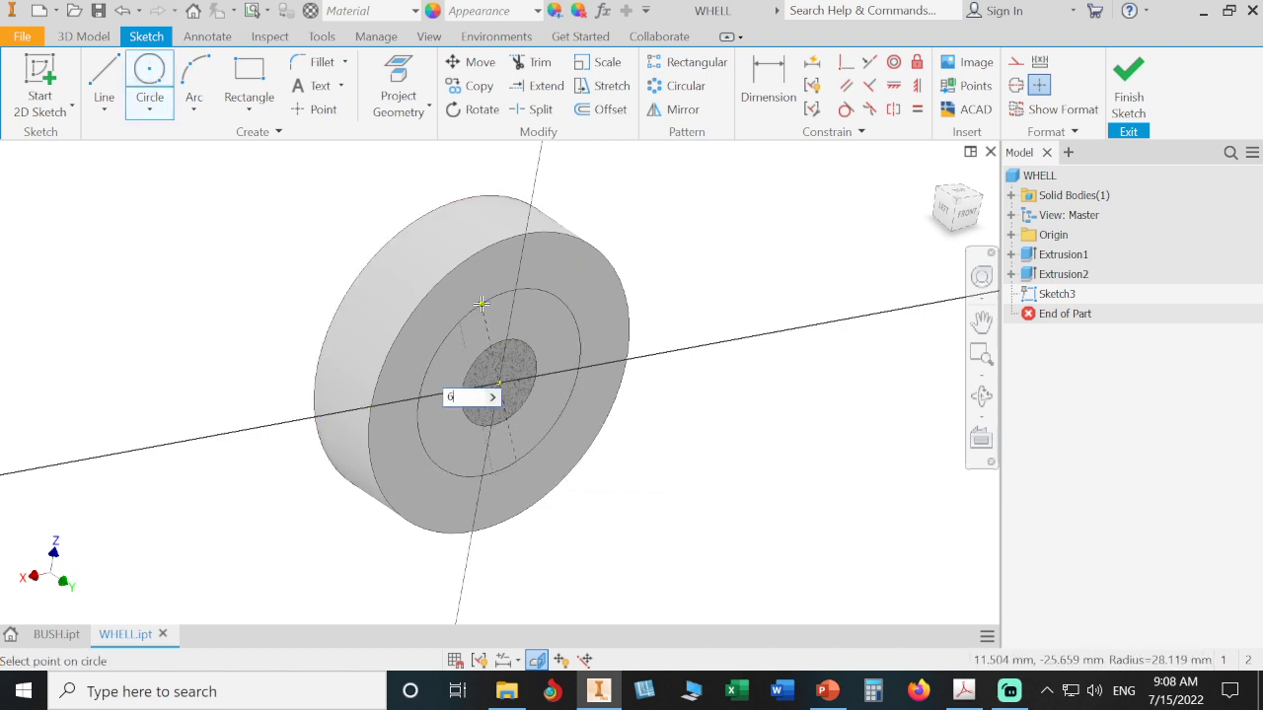
{"action": "type", "text": "5"}
{"action": "key", "text": "Return"}
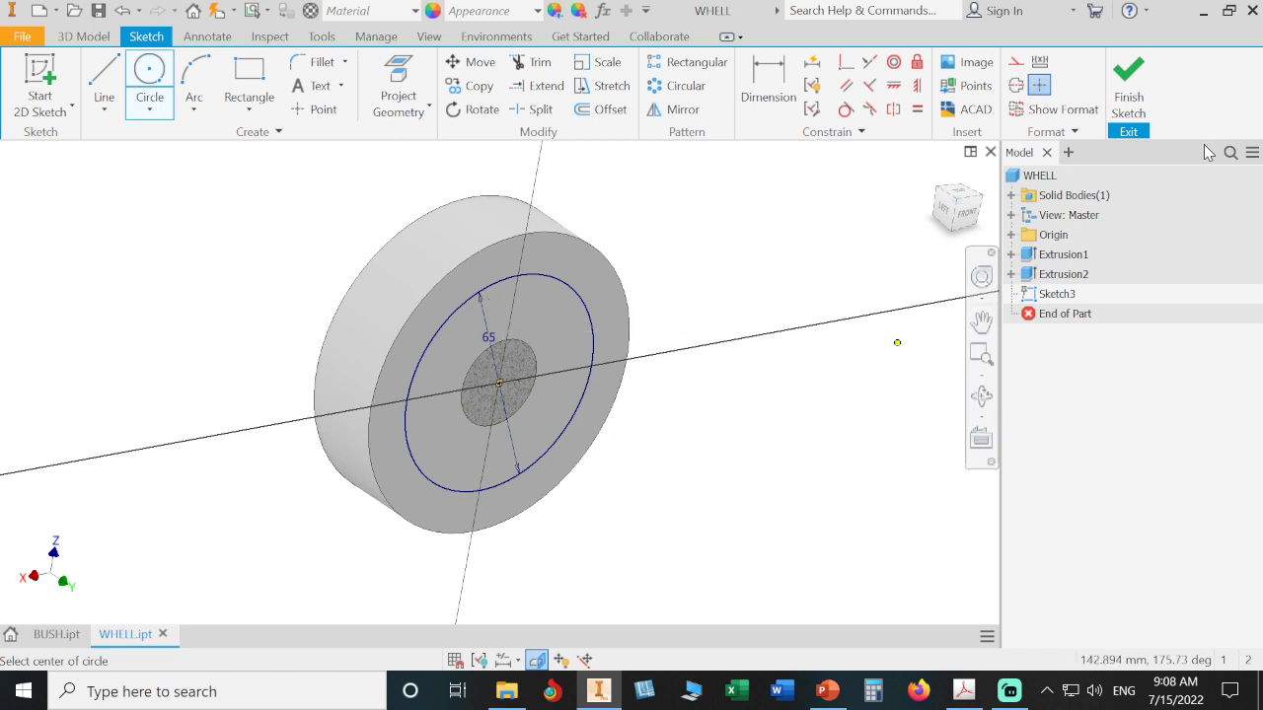
{"action": "left_click", "coordinate": [1144, 85]}
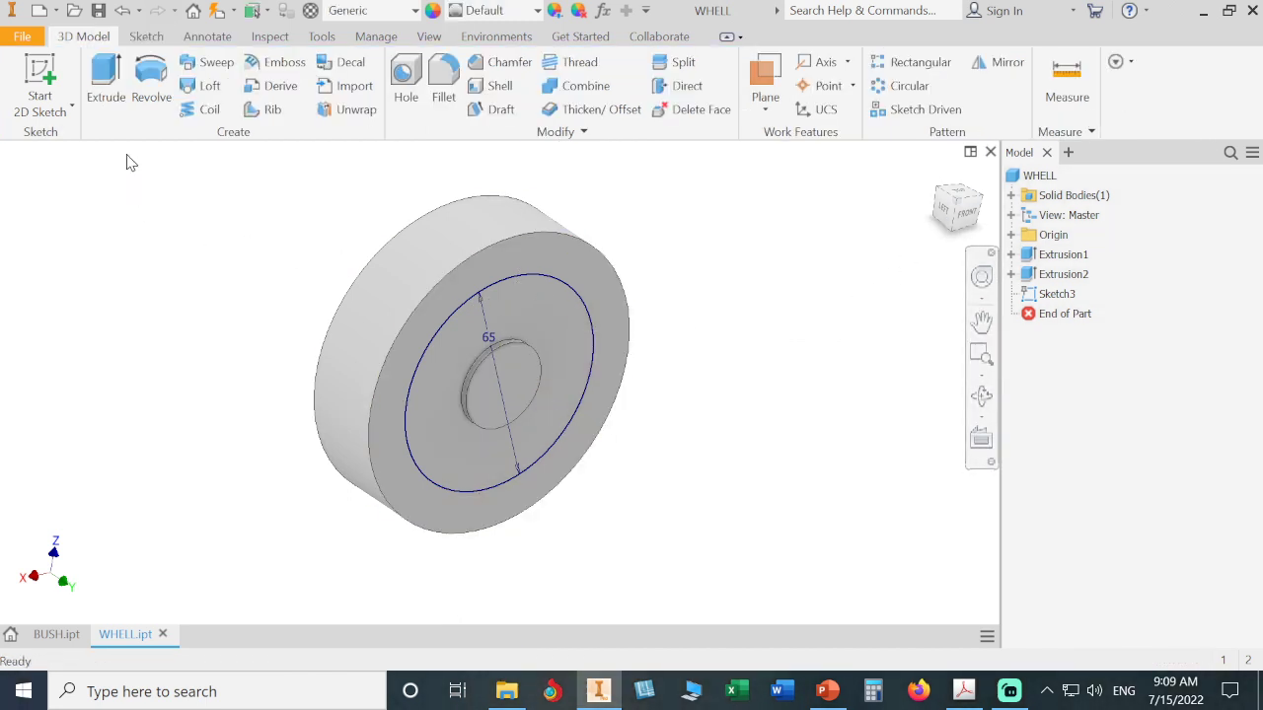
{"action": "left_click", "coordinate": [104, 88]}
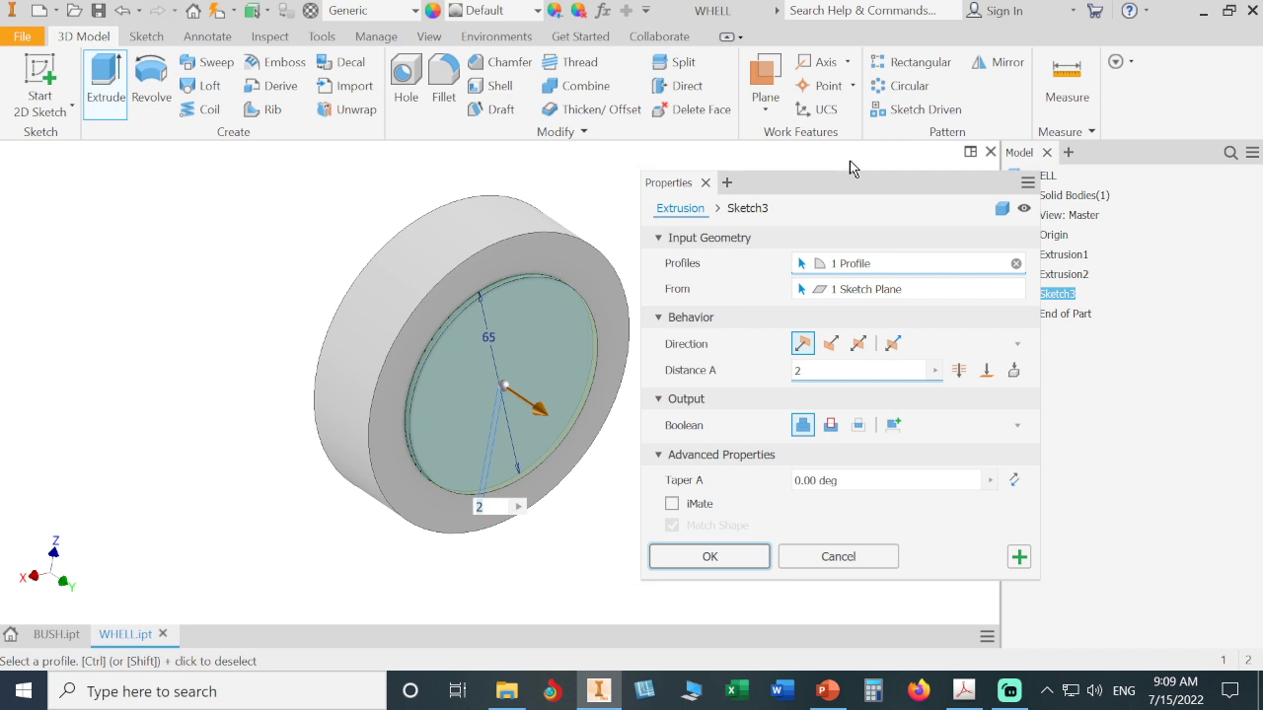
{"action": "left_click_drag", "start_coordinate": [855, 181], "coordinate": [865, 318]}
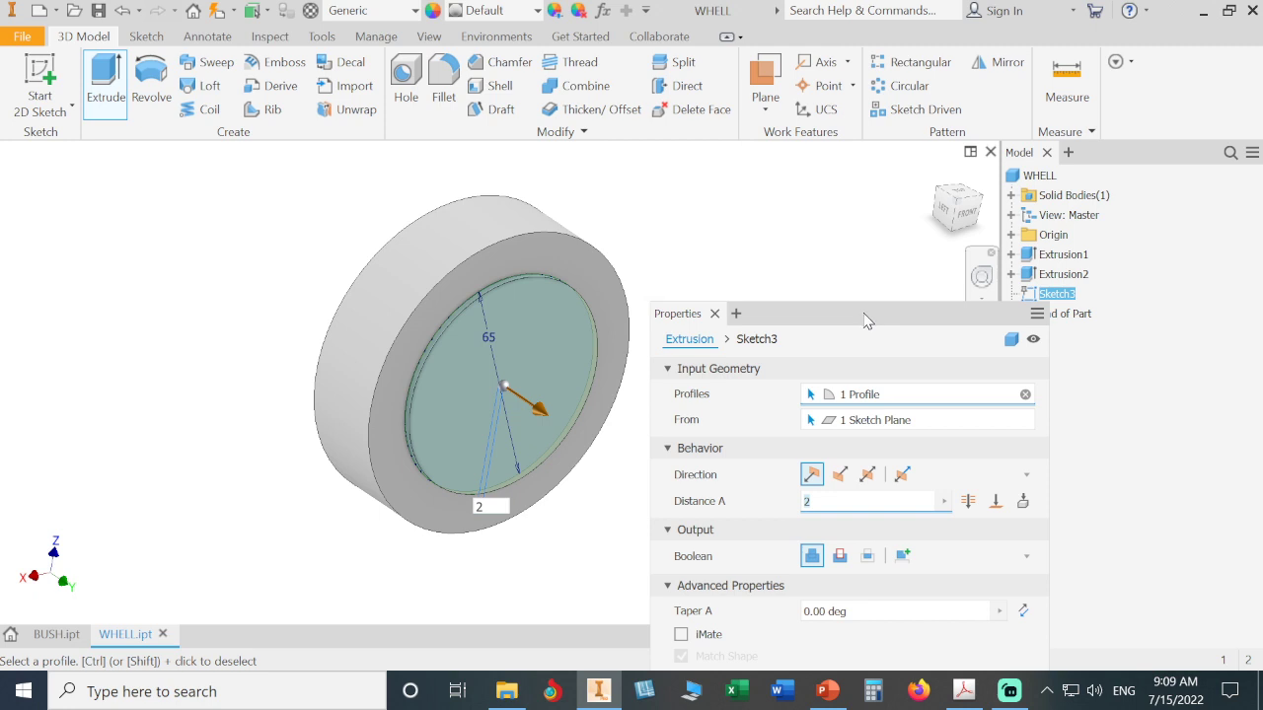
{"action": "left_click", "coordinate": [923, 221]}
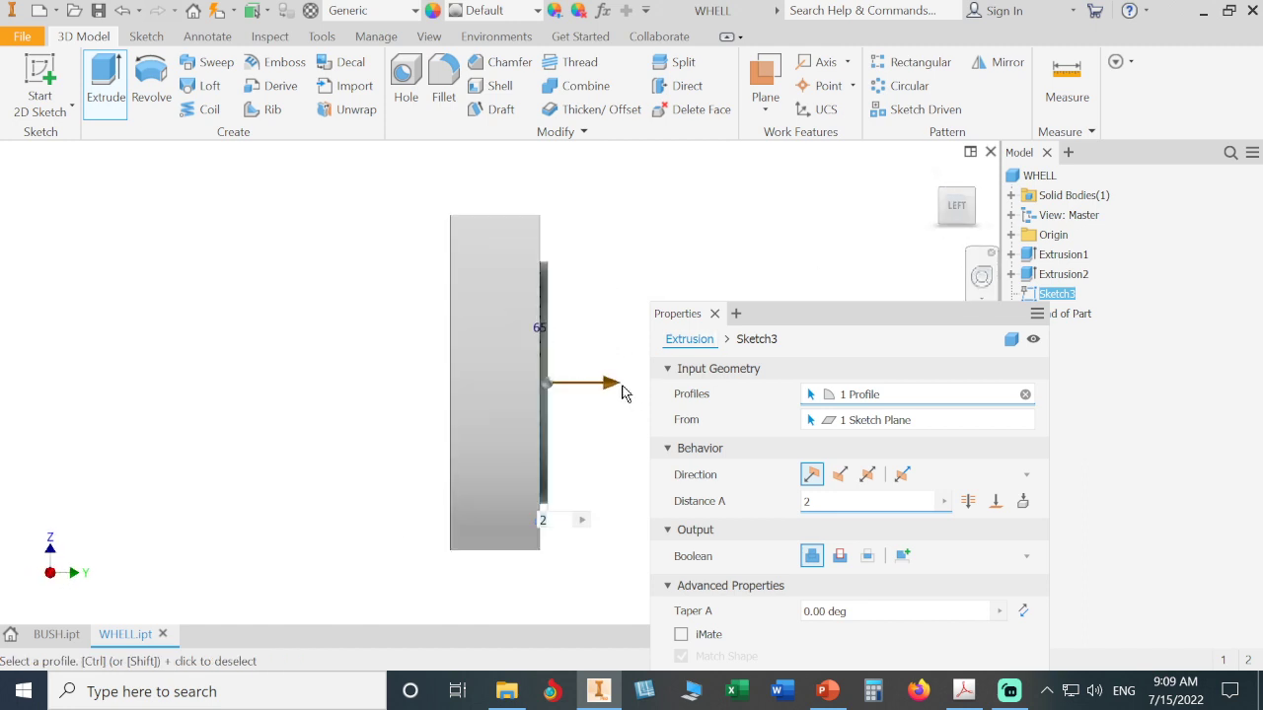
{"action": "mouse_move", "coordinate": [621, 393]}
{"action": "left_mouse_down"}
{"action": "mouse_move", "coordinate": [603, 388]}
{"action": "mouse_move", "coordinate": [635, 383]}
{"action": "left_mouse_up"}
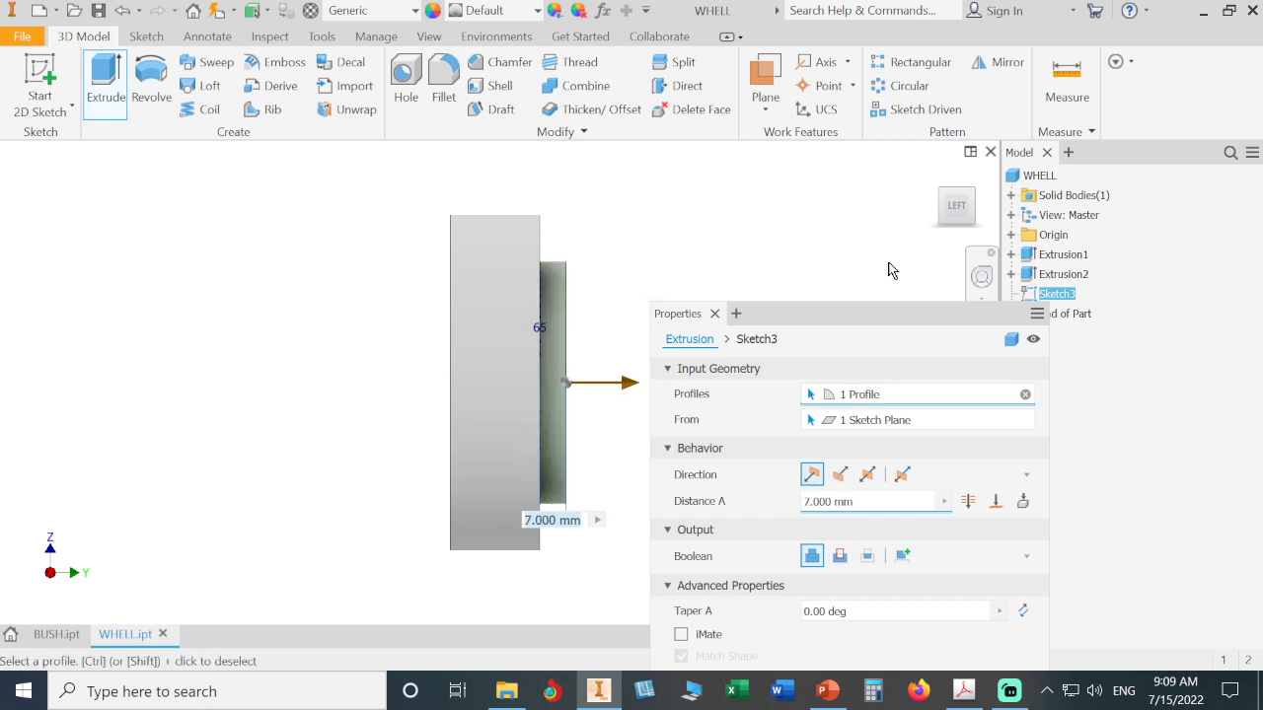
{"action": "left_click", "coordinate": [936, 174]}
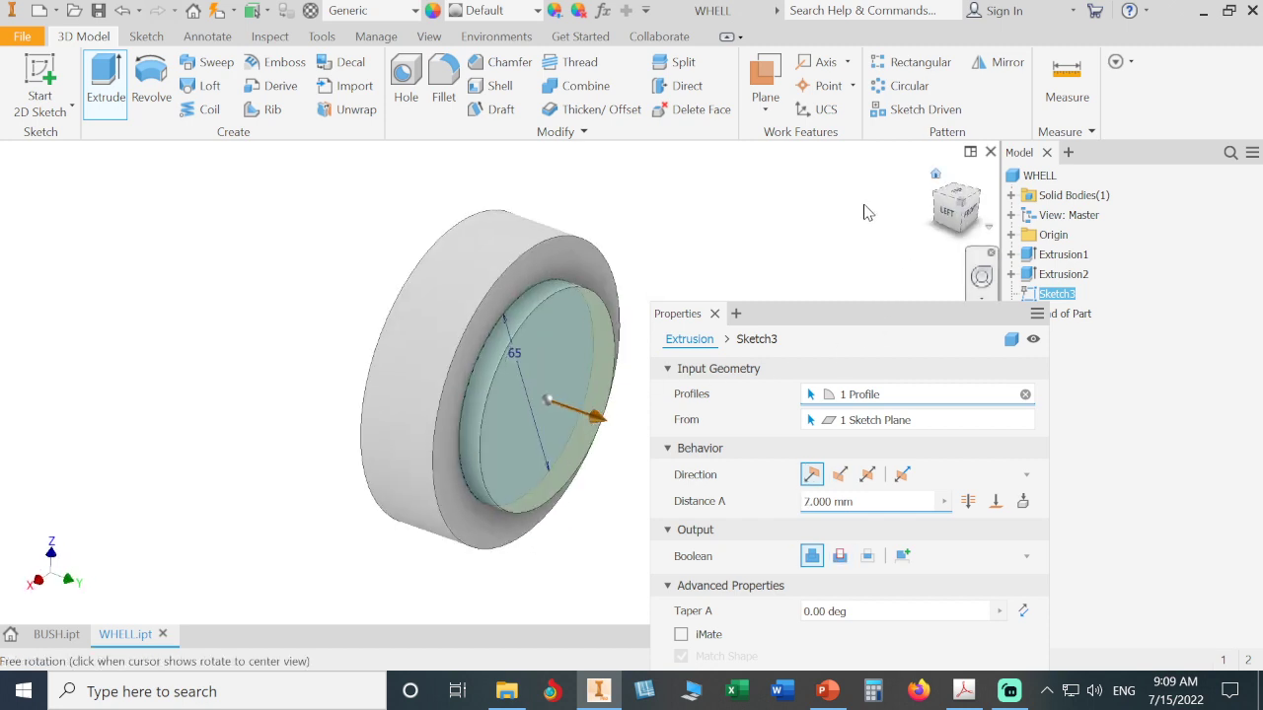
{"action": "left_click_drag", "start_coordinate": [862, 314], "coordinate": [856, 207]}
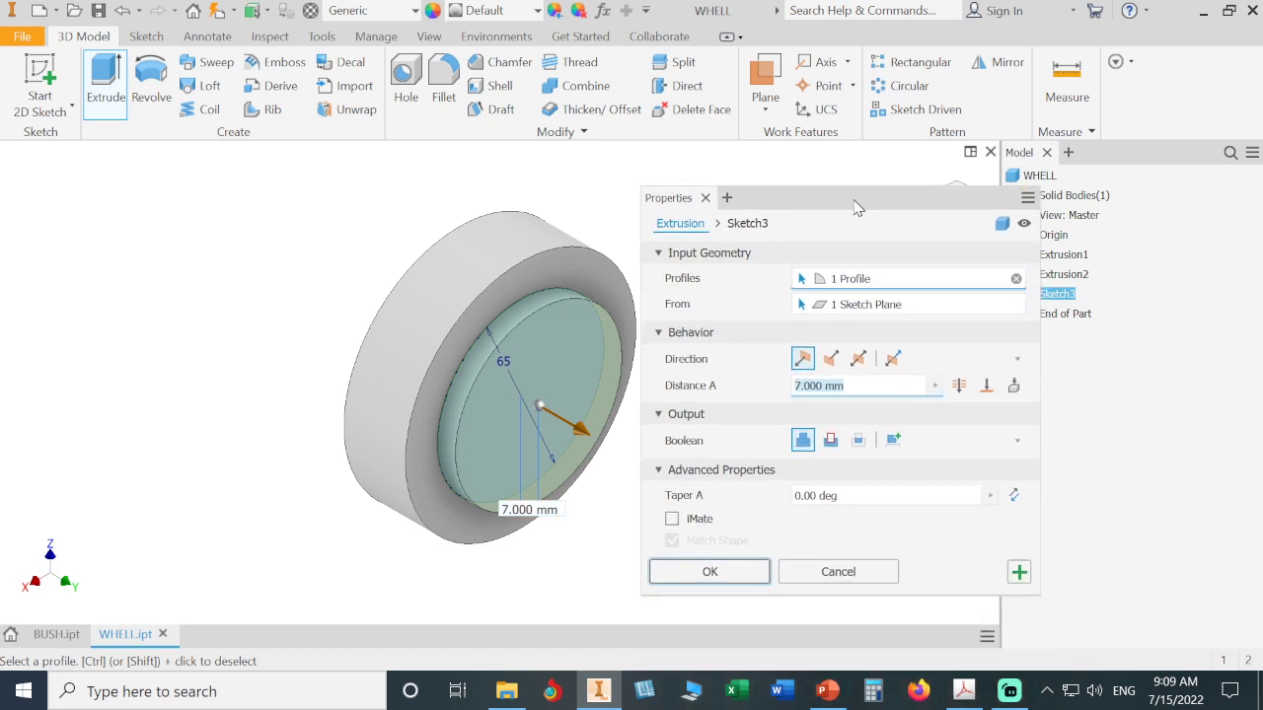
{"action": "left_click", "coordinate": [838, 572]}
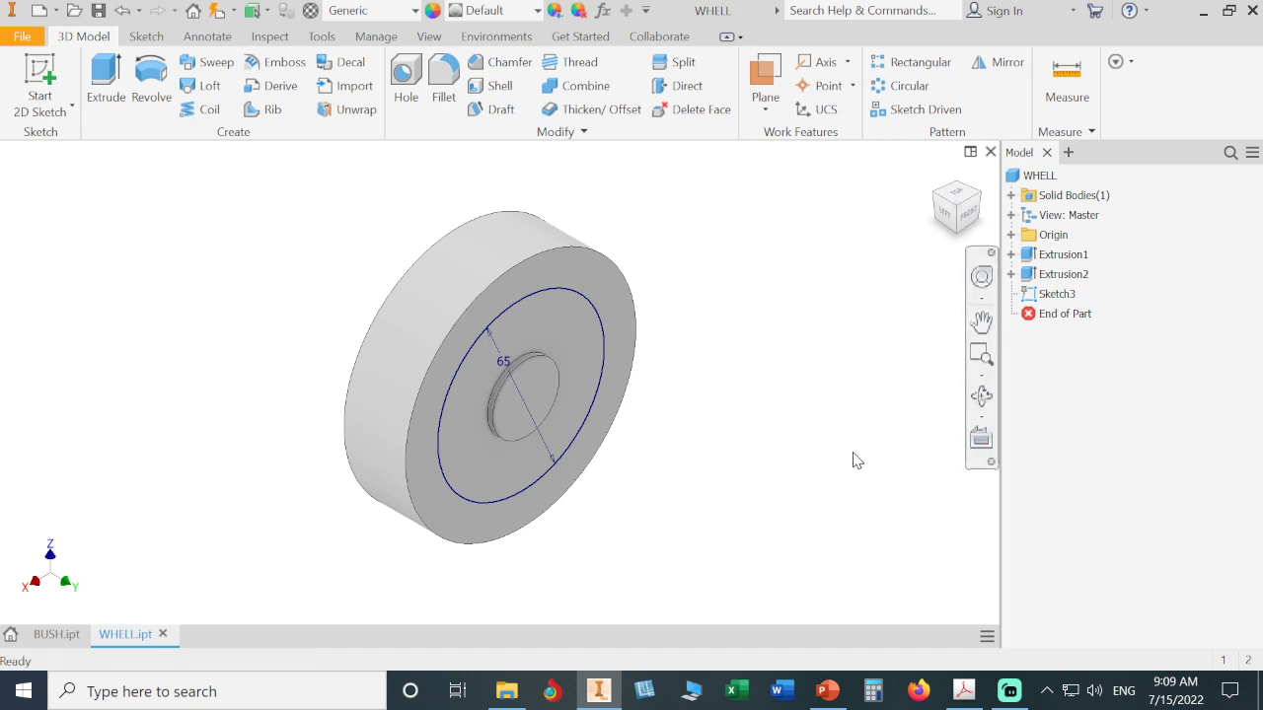
Reopen Sketch3, project the hub's circular edge into it and finish the sketch.
{"action": "left_click", "coordinate": [1032, 296]}
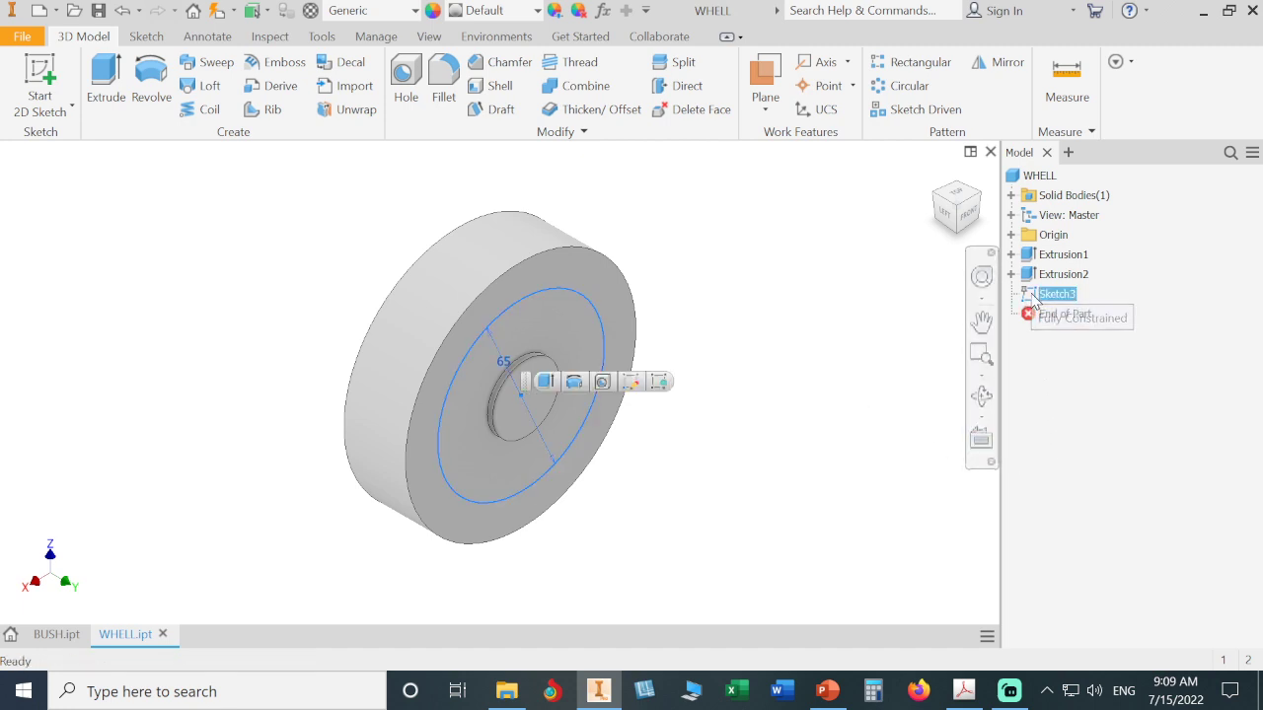
{"action": "double_click", "coordinate": [1034, 294]}
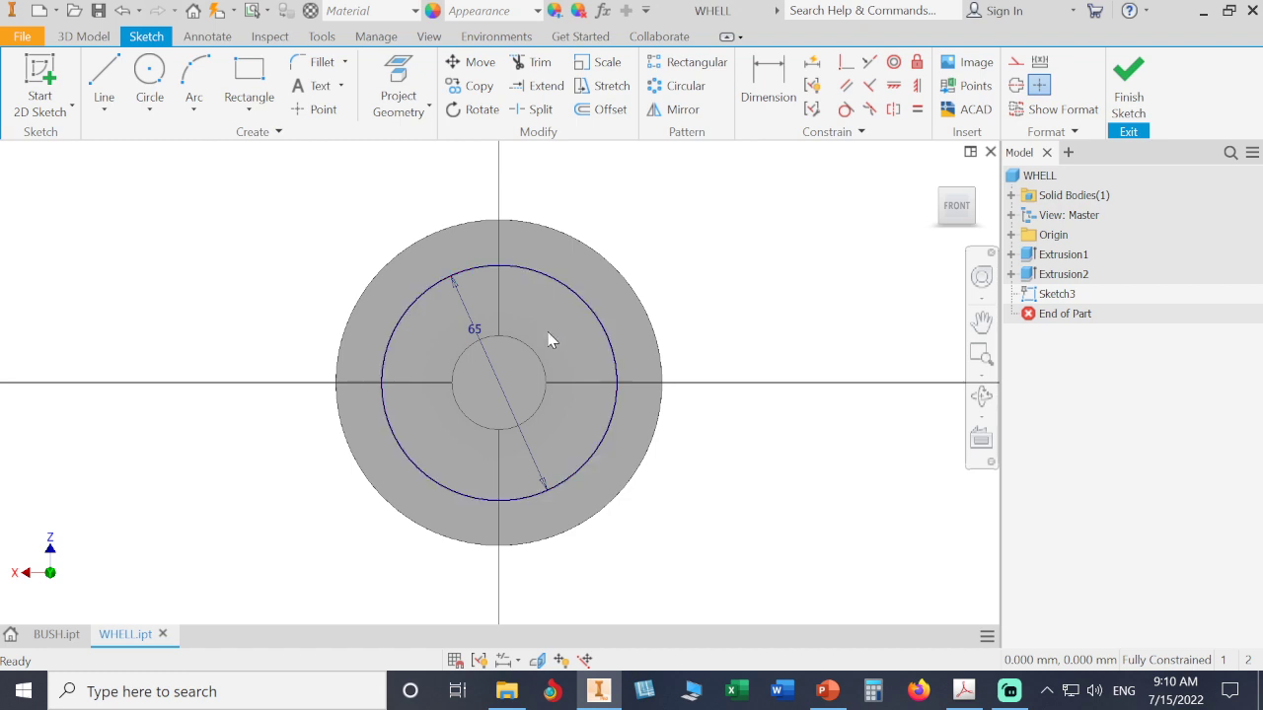
{"action": "left_click", "coordinate": [398, 67]}
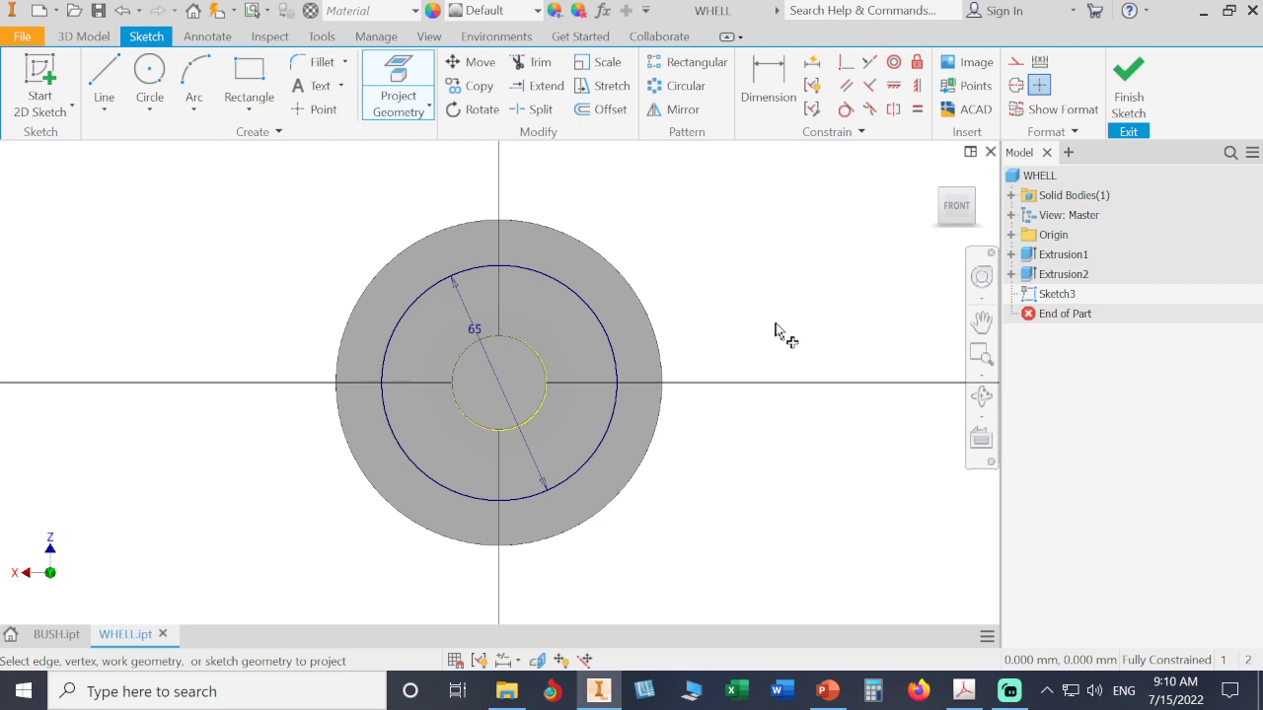
{"action": "key", "text": "Escape"}
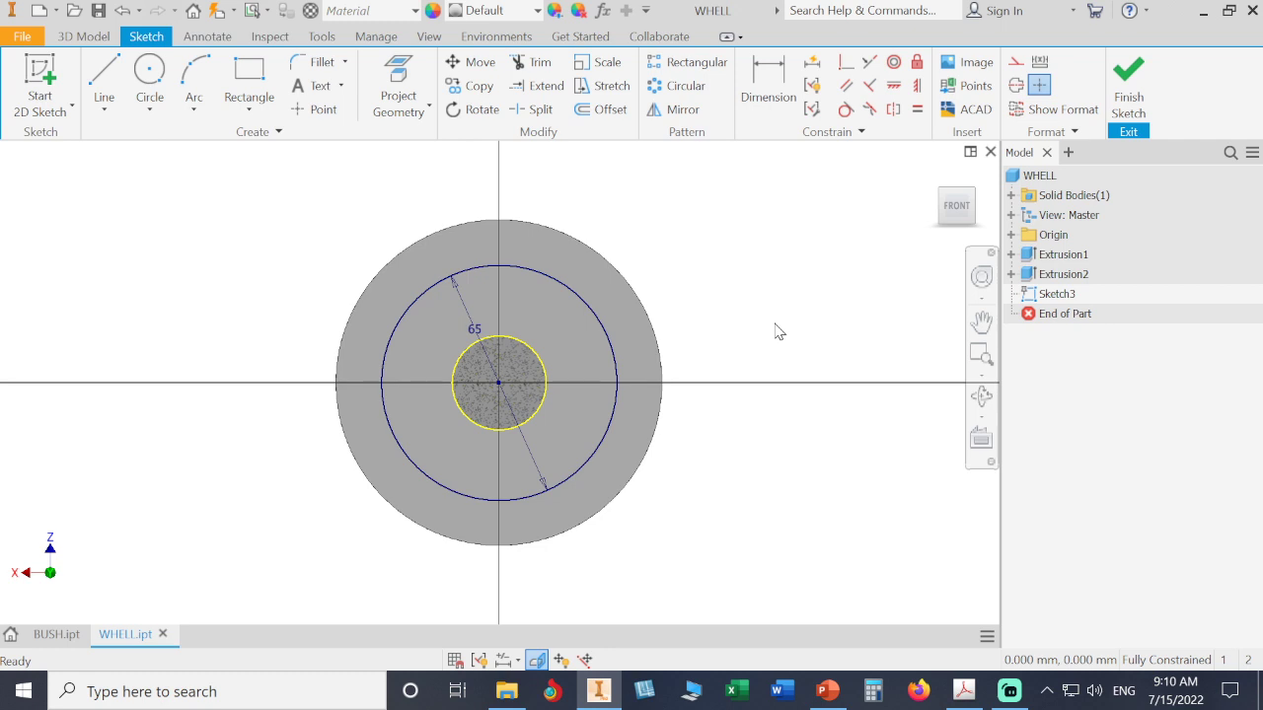
{"action": "left_click", "coordinate": [1127, 84]}
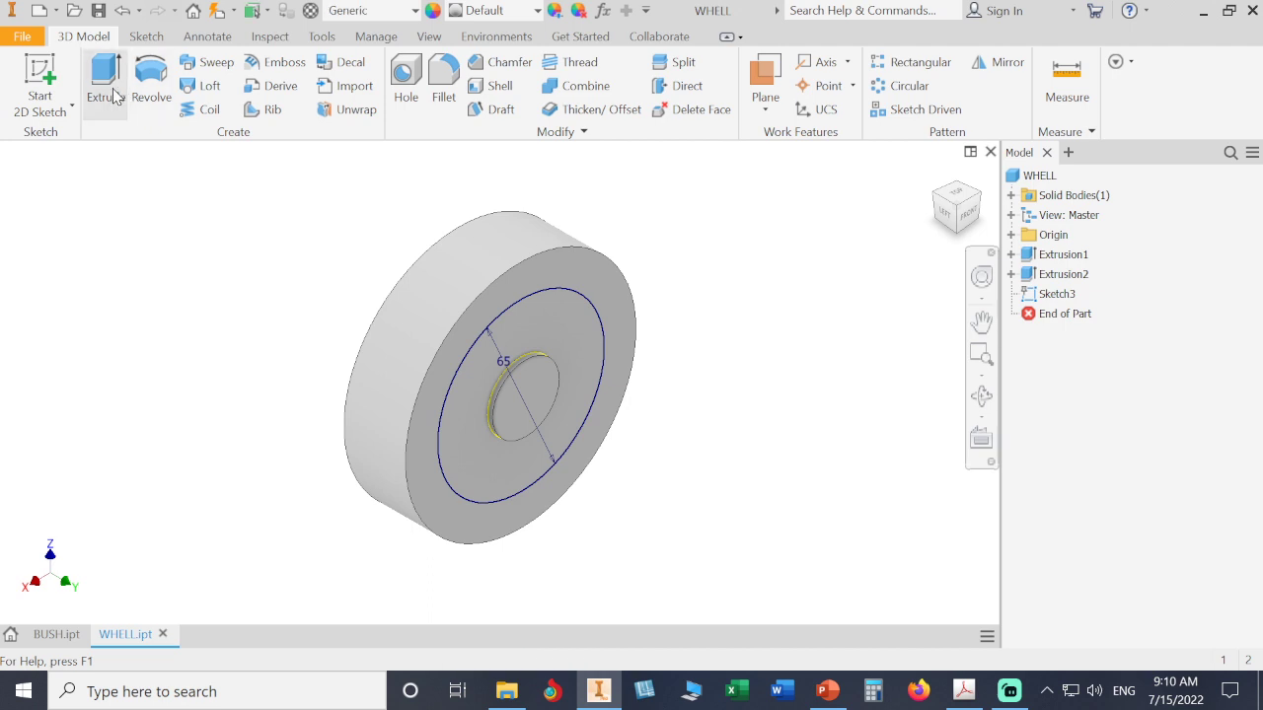
Extrude the ring between the hub edge and the 65 mm circle as an 8 mm deep cut into the disc.
{"action": "left_click", "coordinate": [105, 84]}
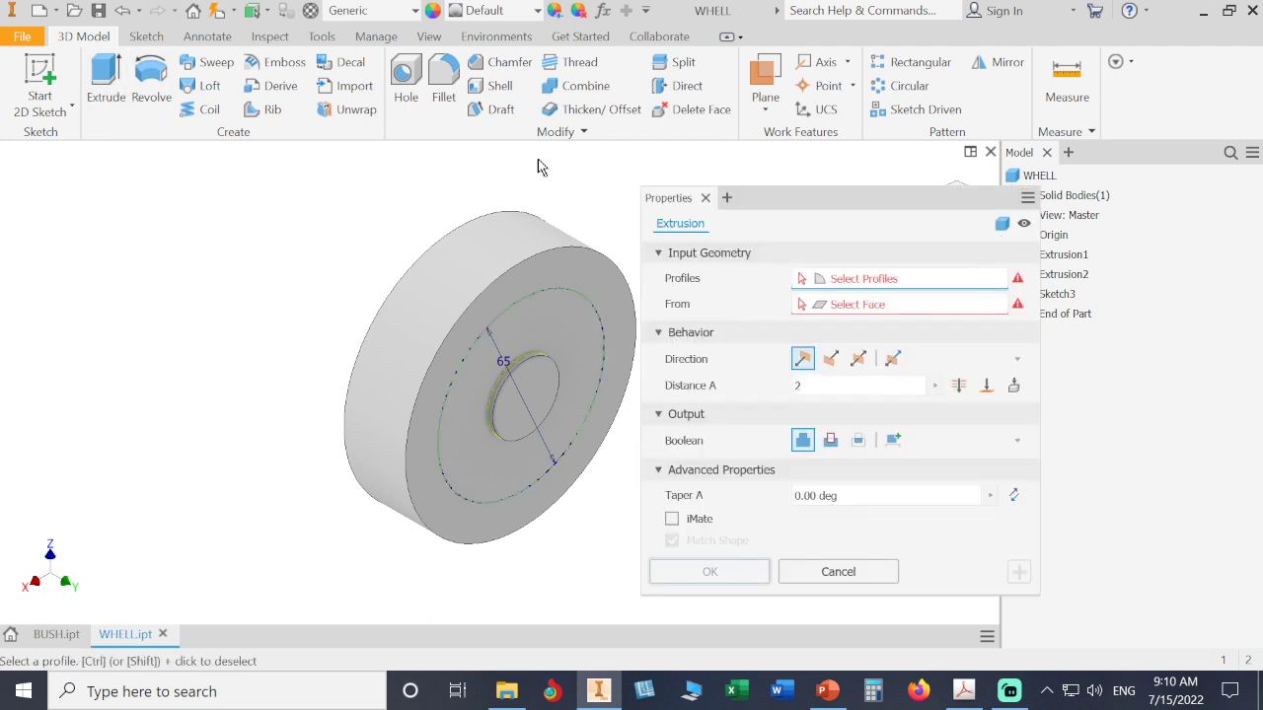
{"action": "left_click", "coordinate": [582, 336]}
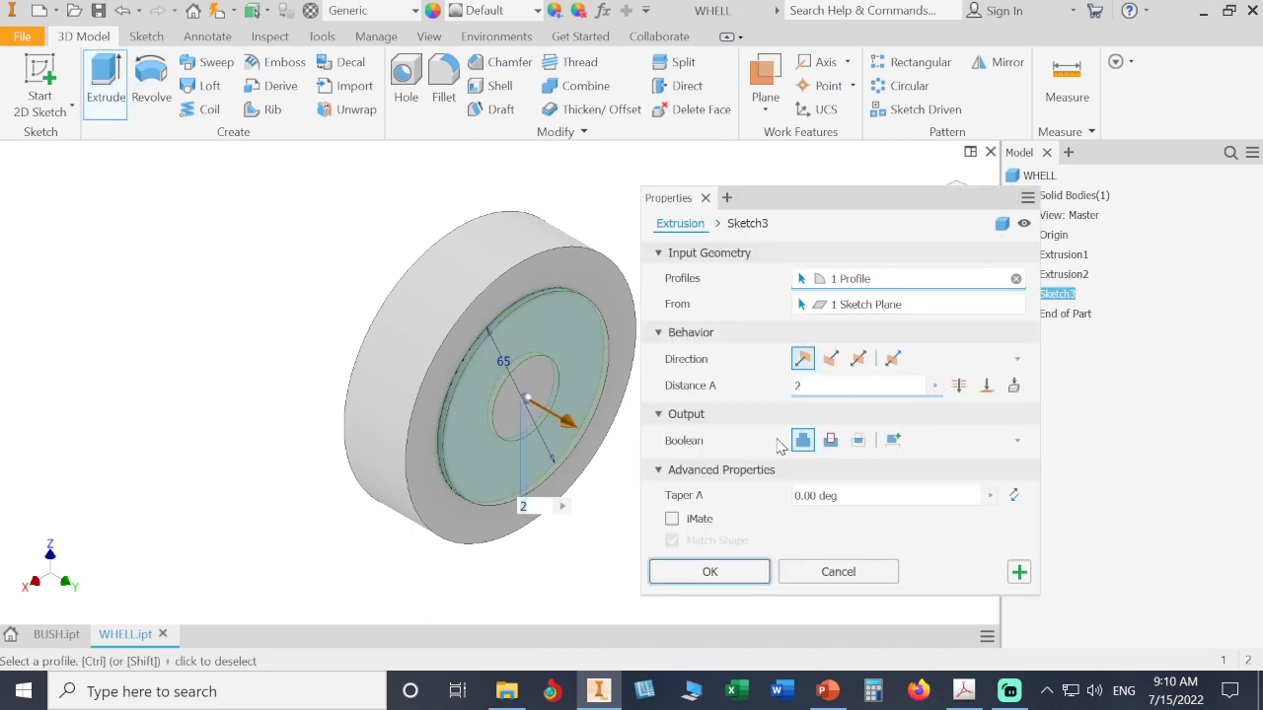
{"action": "left_click", "coordinate": [831, 441]}
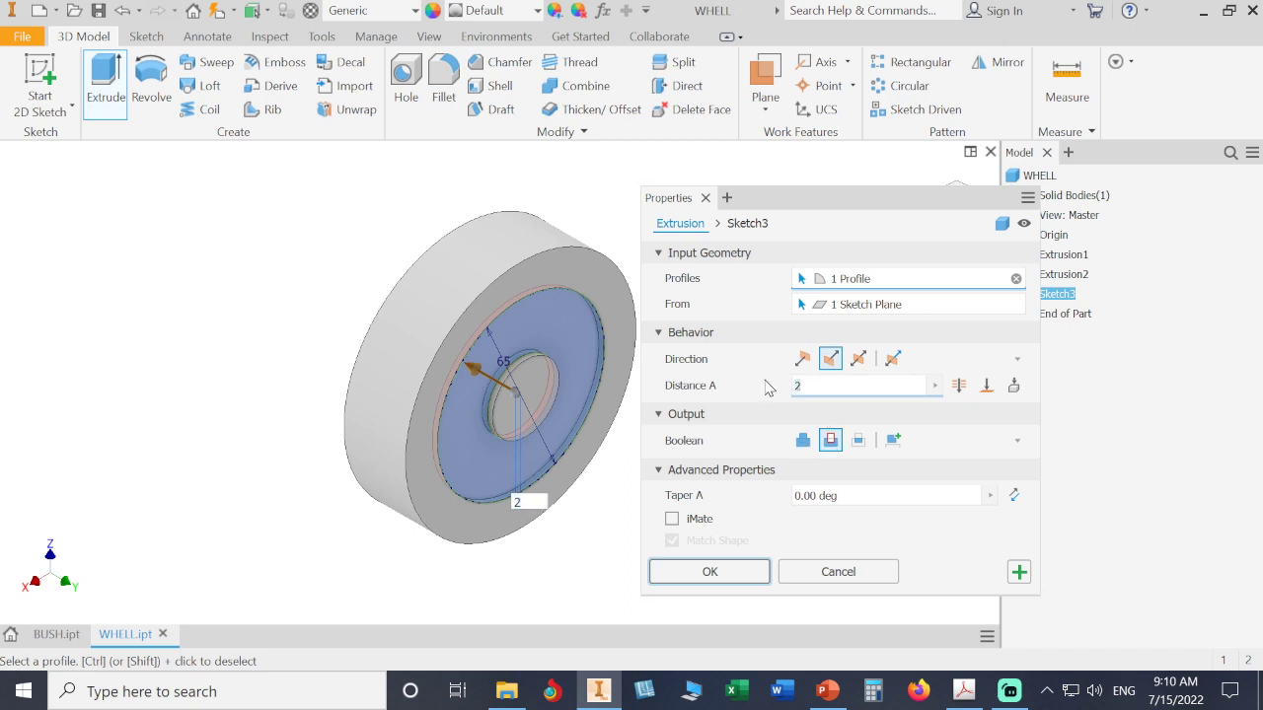
{"action": "key", "text": "BackSpace"}
{"action": "type", "text": "8"}
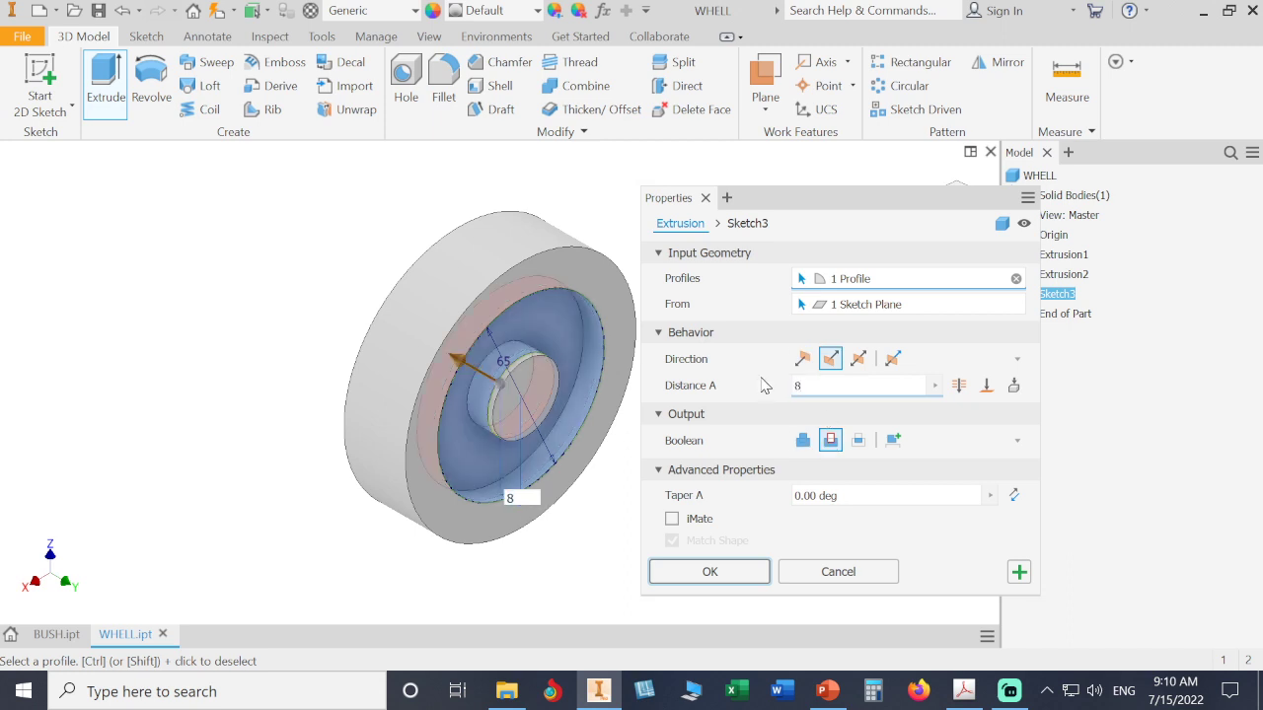
{"action": "left_click", "coordinate": [747, 575]}
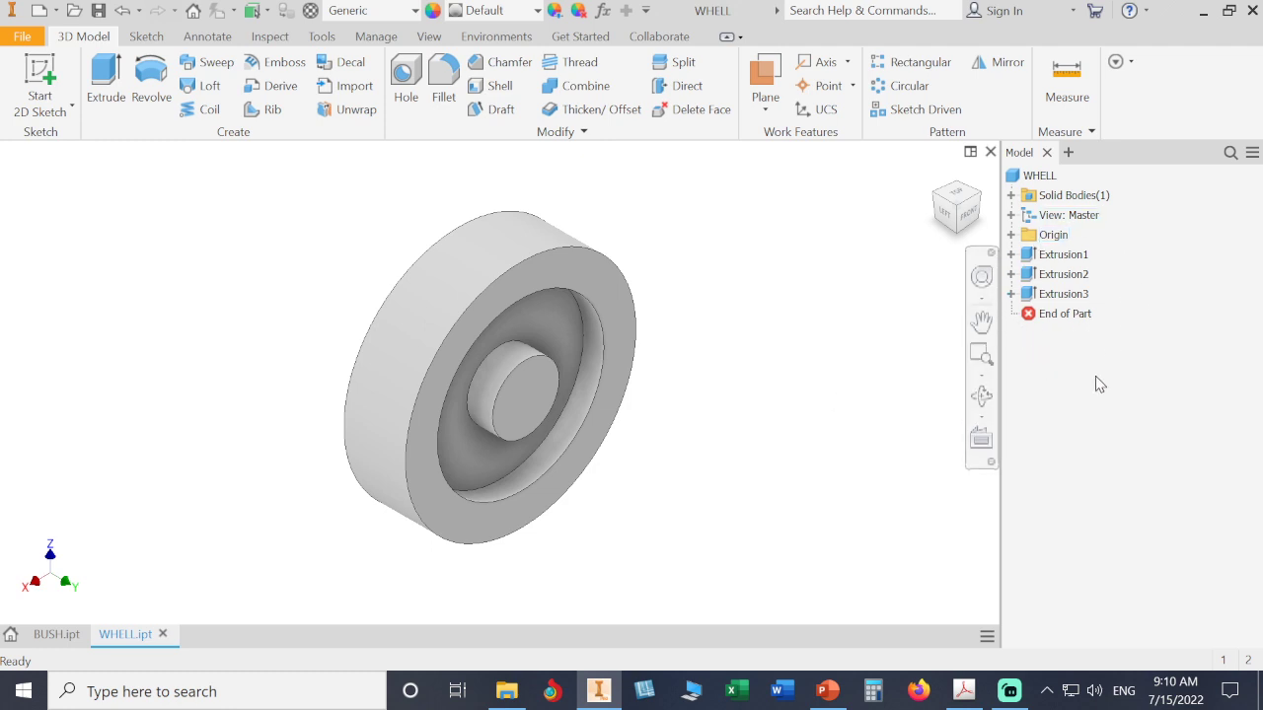
Check the sketch used by Extrusion3 and turn the model to view its back face.
{"action": "left_click", "coordinate": [1010, 294]}
{"action": "left_click", "coordinate": [1010, 294]}
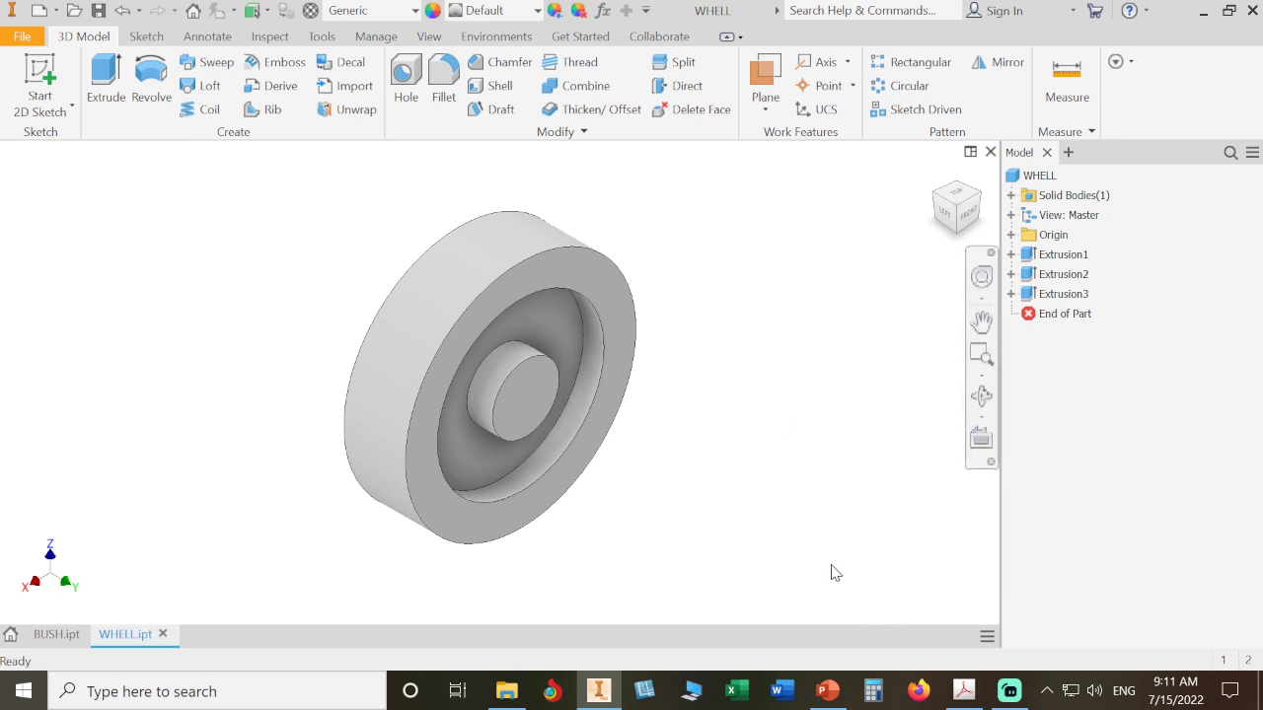
{"action": "left_click", "coordinate": [938, 204]}
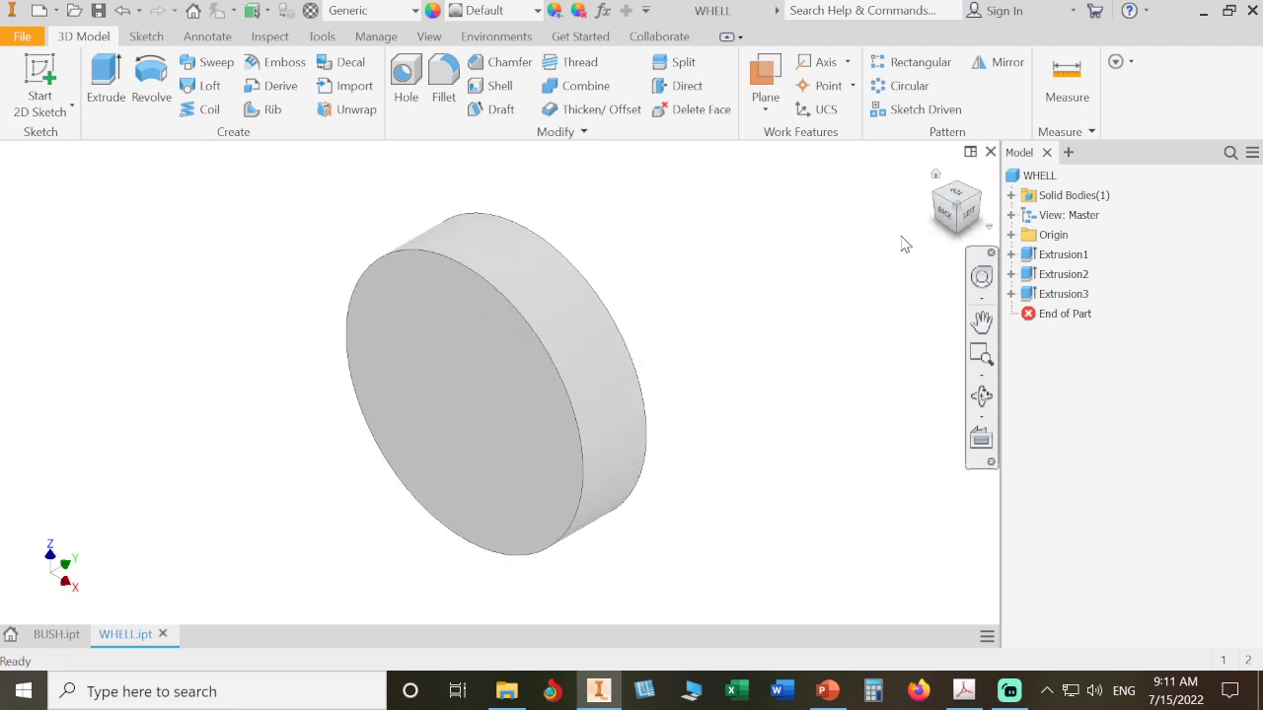
Examine the wheel's recessed front, plain back and rim from several view directions, ending on an isometric view of the recessed side.
{"action": "left_click", "coordinate": [982, 200]}
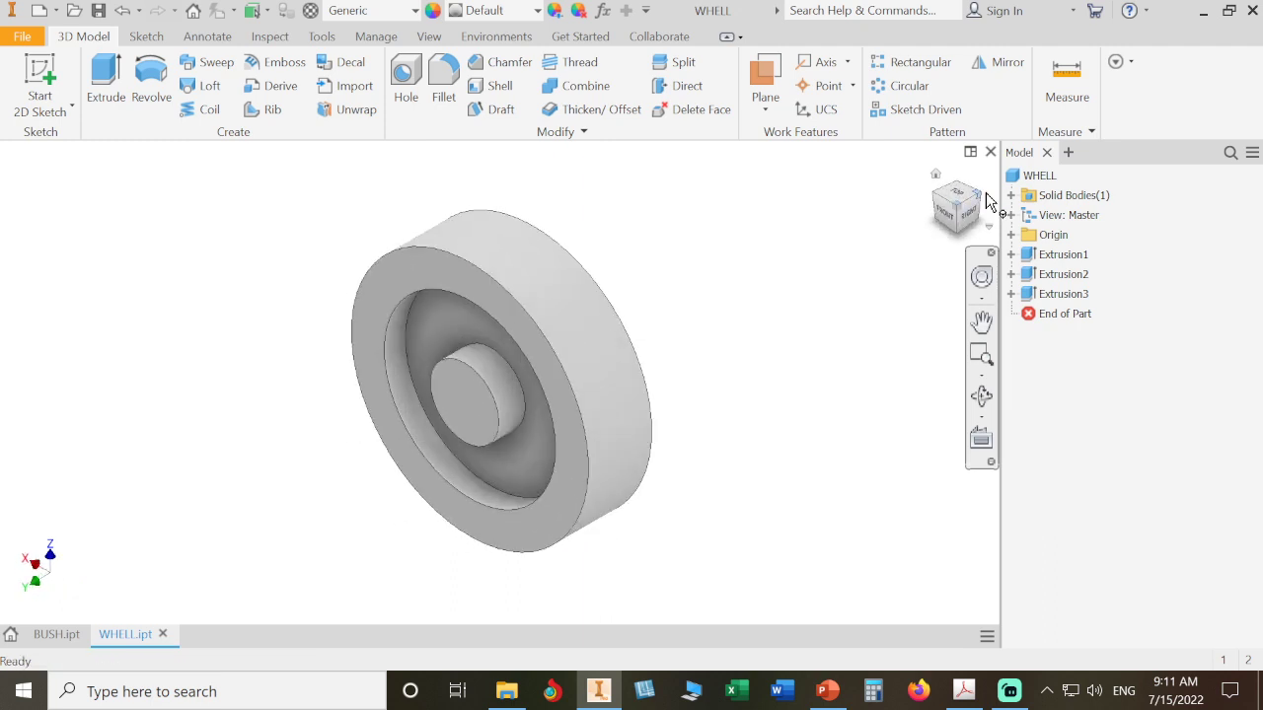
{"action": "left_click", "coordinate": [986, 200]}
{"action": "left_click", "coordinate": [986, 200]}
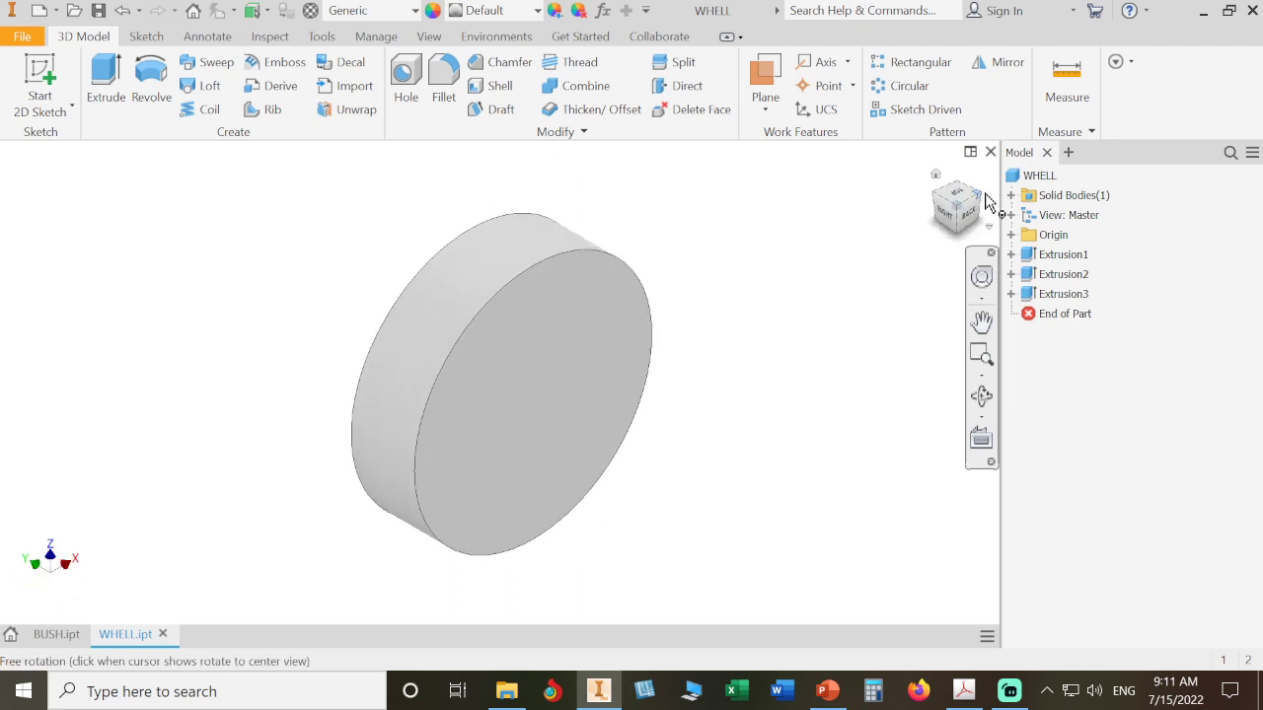
{"action": "left_click", "coordinate": [986, 201]}
{"action": "left_click", "coordinate": [986, 200]}
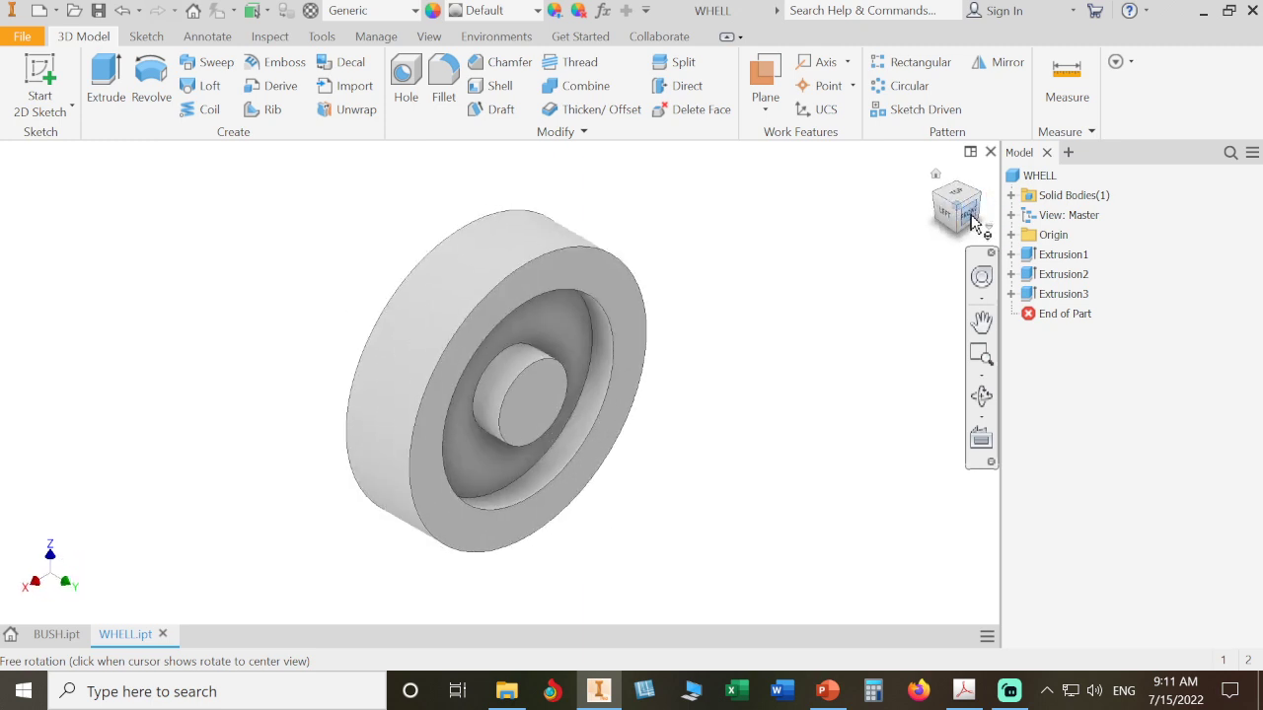
{"action": "left_click", "coordinate": [967, 209]}
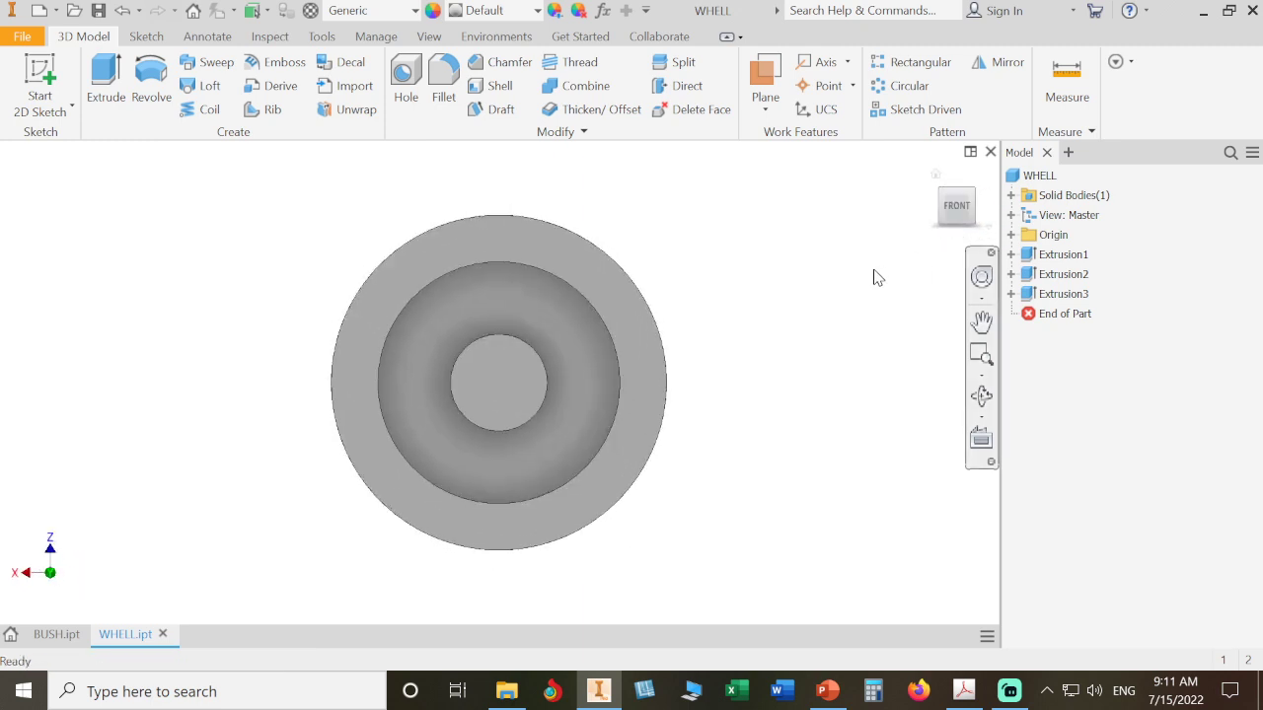
{"action": "left_click", "coordinate": [933, 208]}
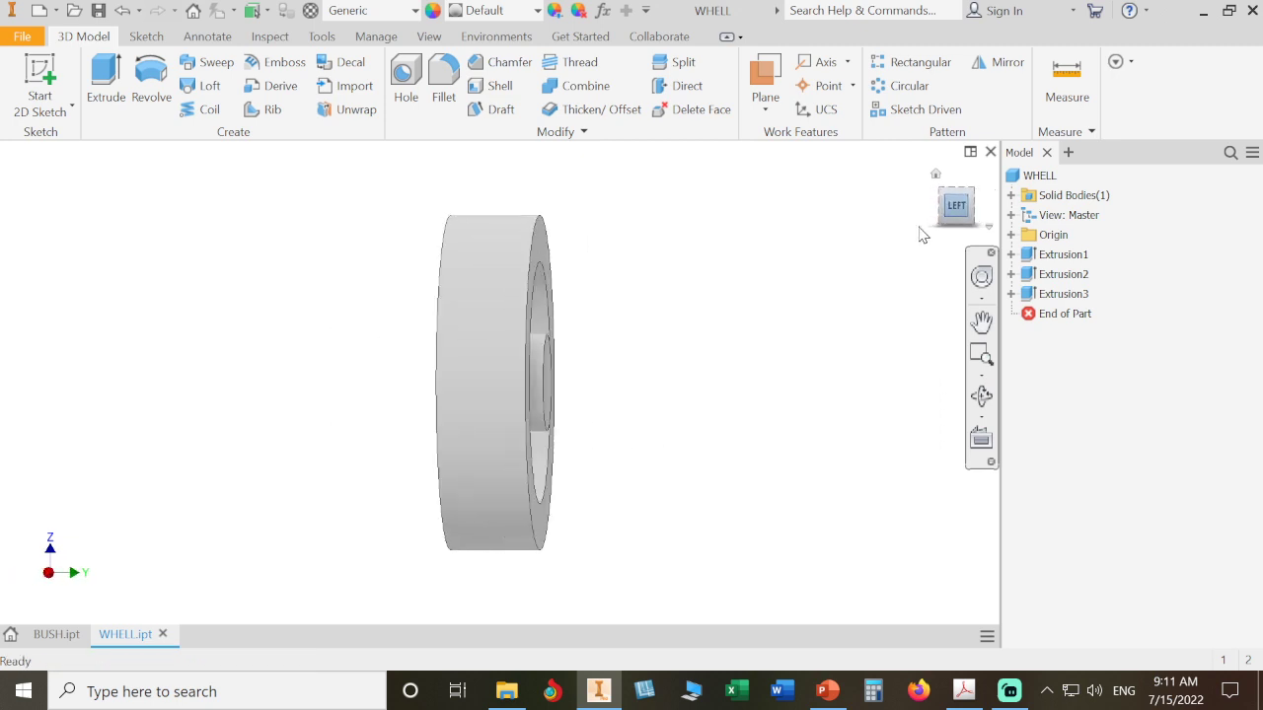
{"action": "left_click", "coordinate": [983, 207]}
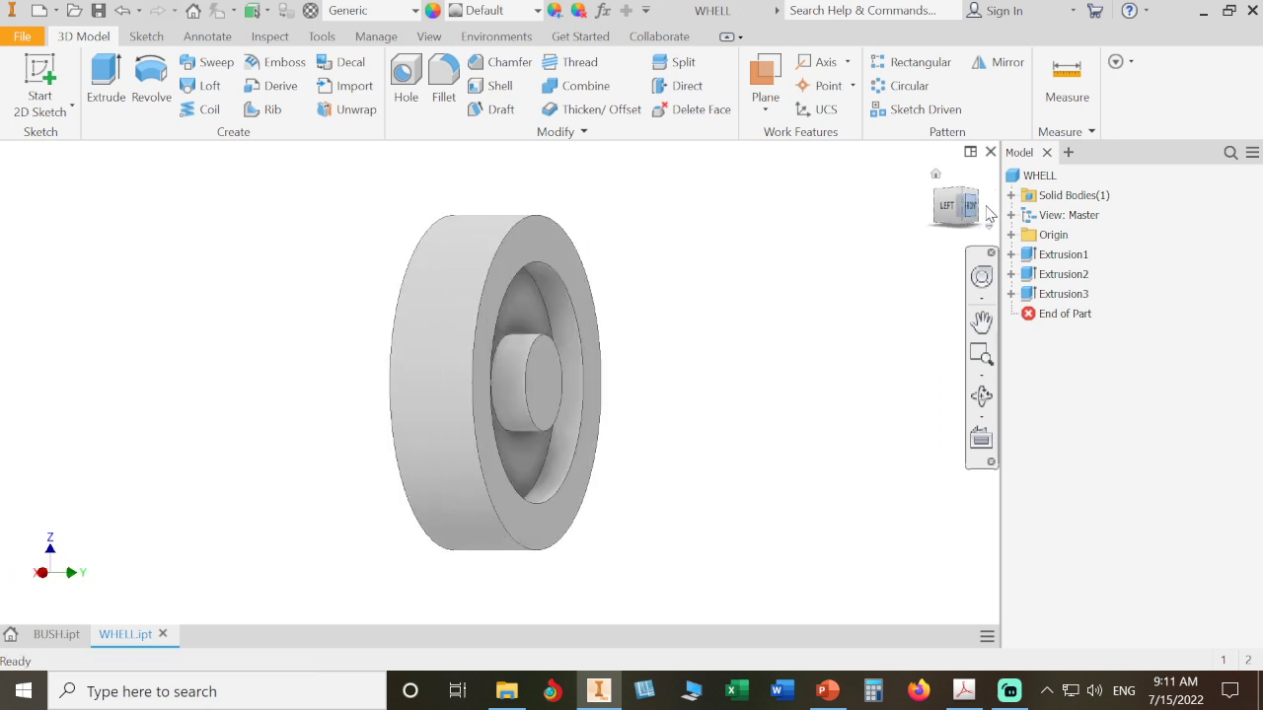
{"action": "left_click", "coordinate": [982, 207]}
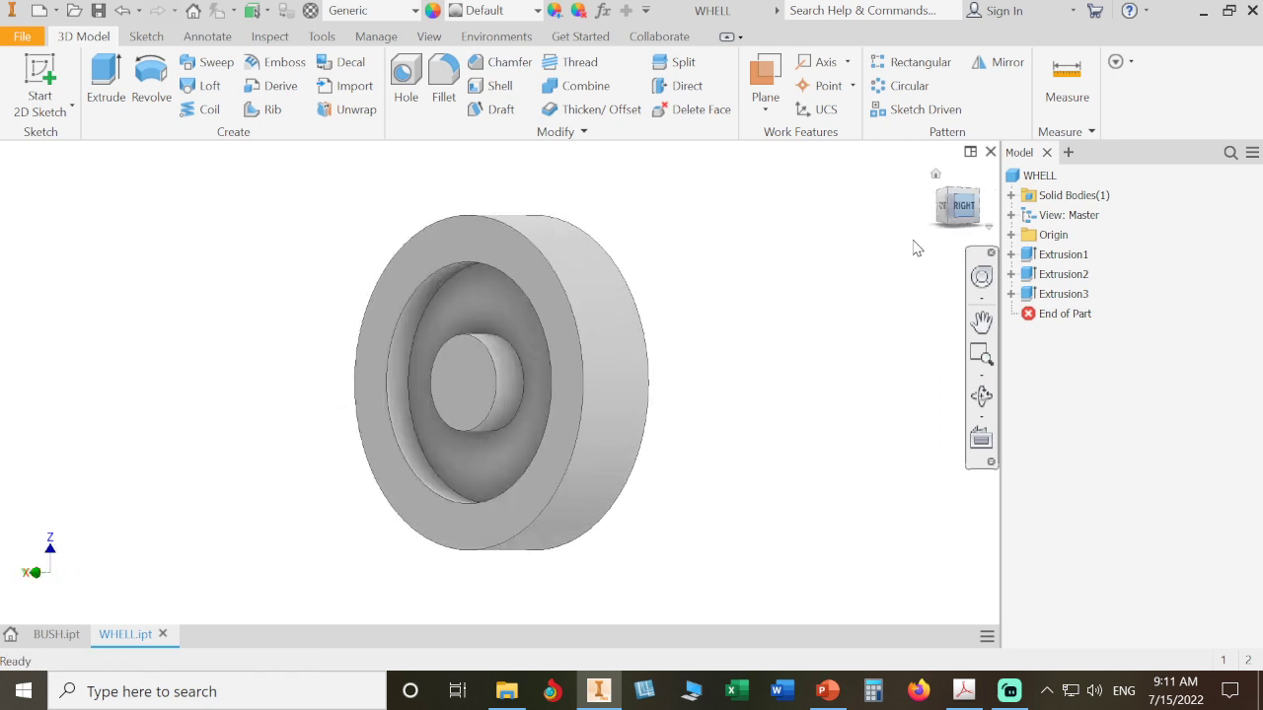
{"action": "left_click", "coordinate": [931, 209]}
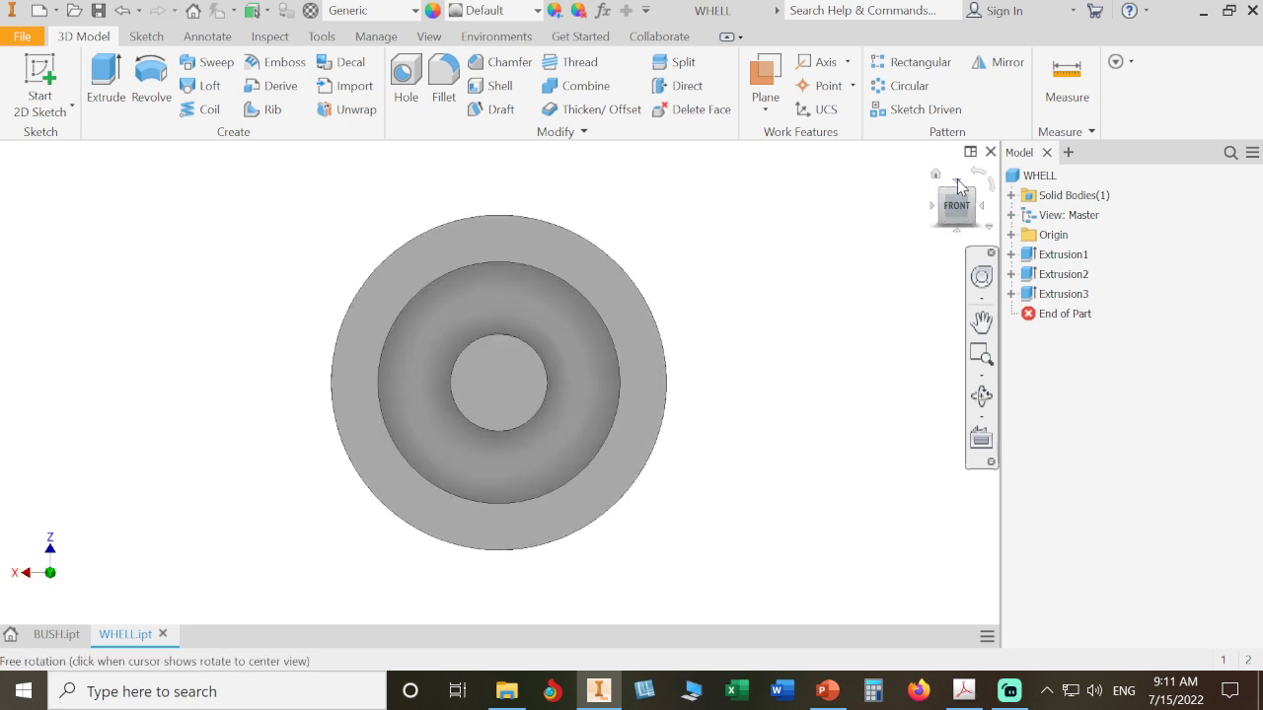
{"action": "left_click", "coordinate": [957, 184]}
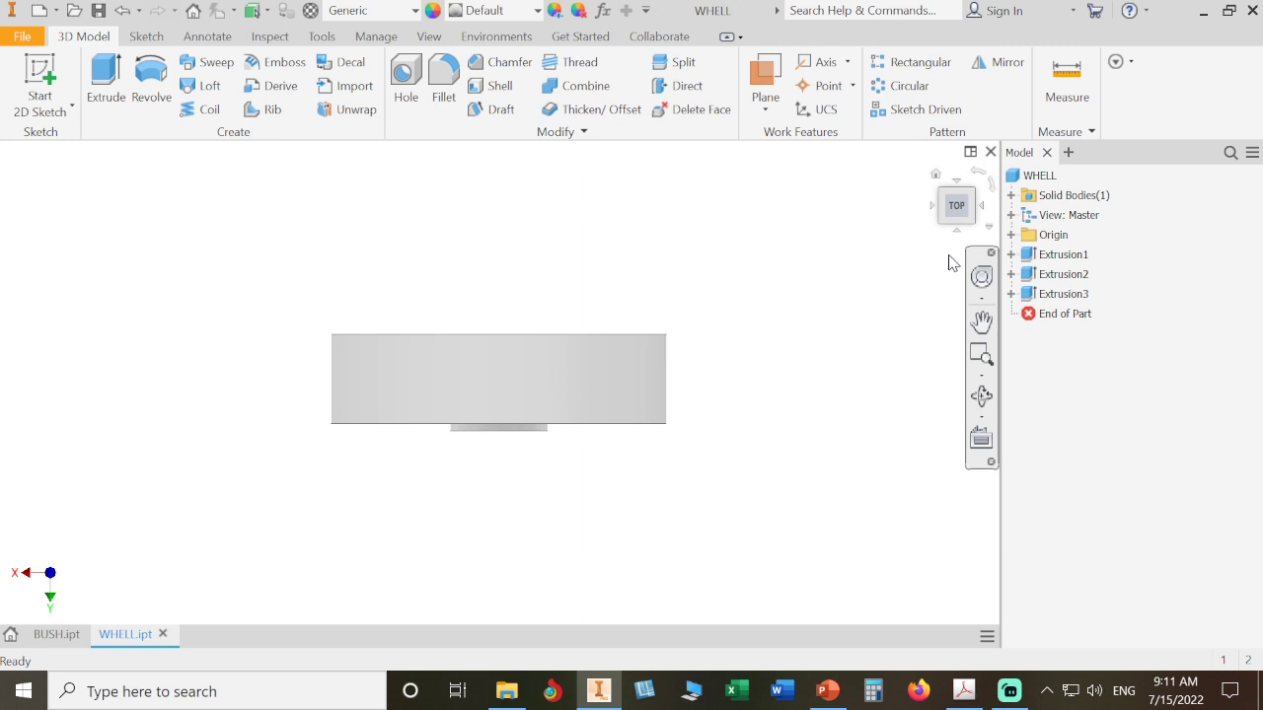
{"action": "left_click", "coordinate": [954, 227]}
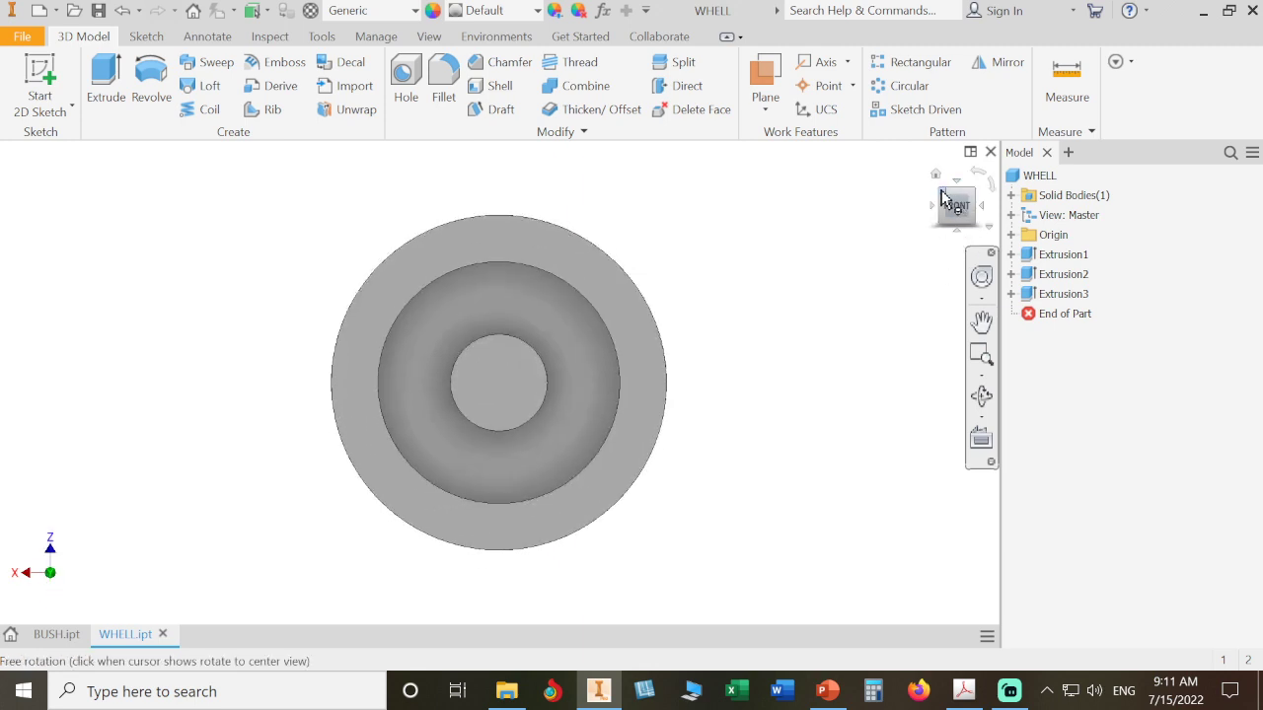
{"action": "left_click", "coordinate": [942, 197]}
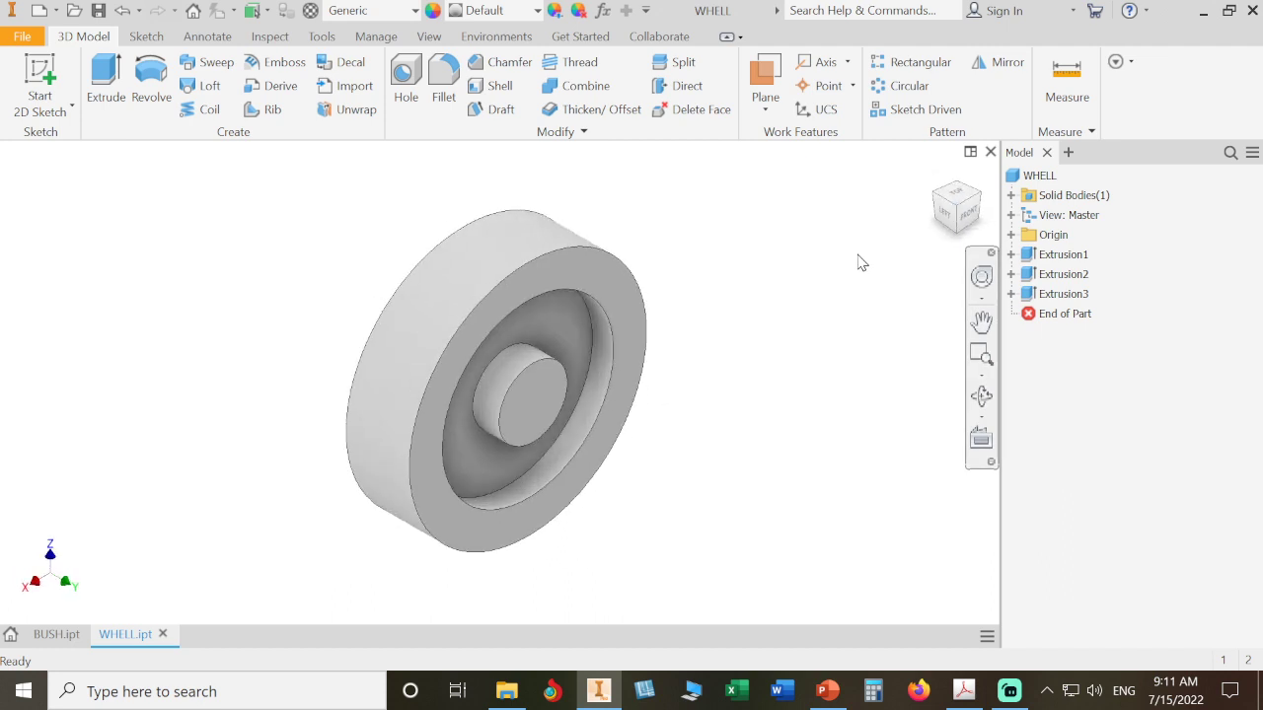
{"action": "left_click", "coordinate": [937, 195]}
{"action": "left_click", "coordinate": [937, 195]}
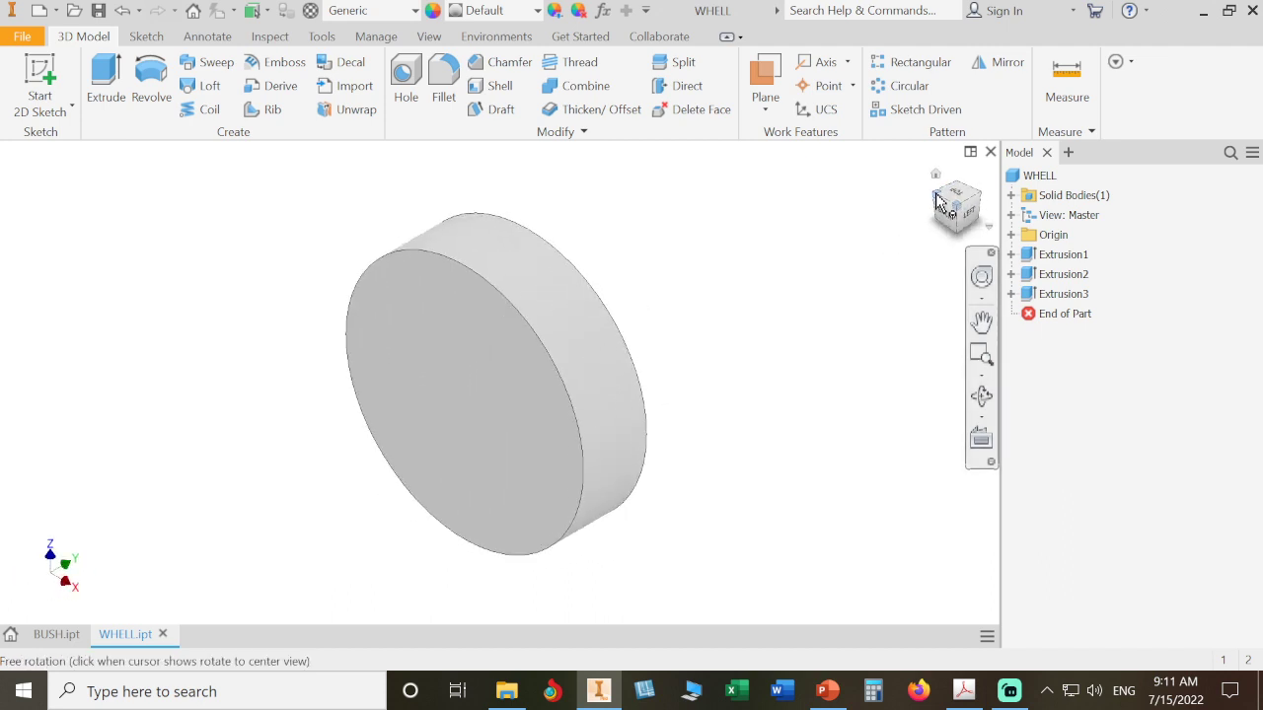
{"action": "left_click", "coordinate": [938, 198]}
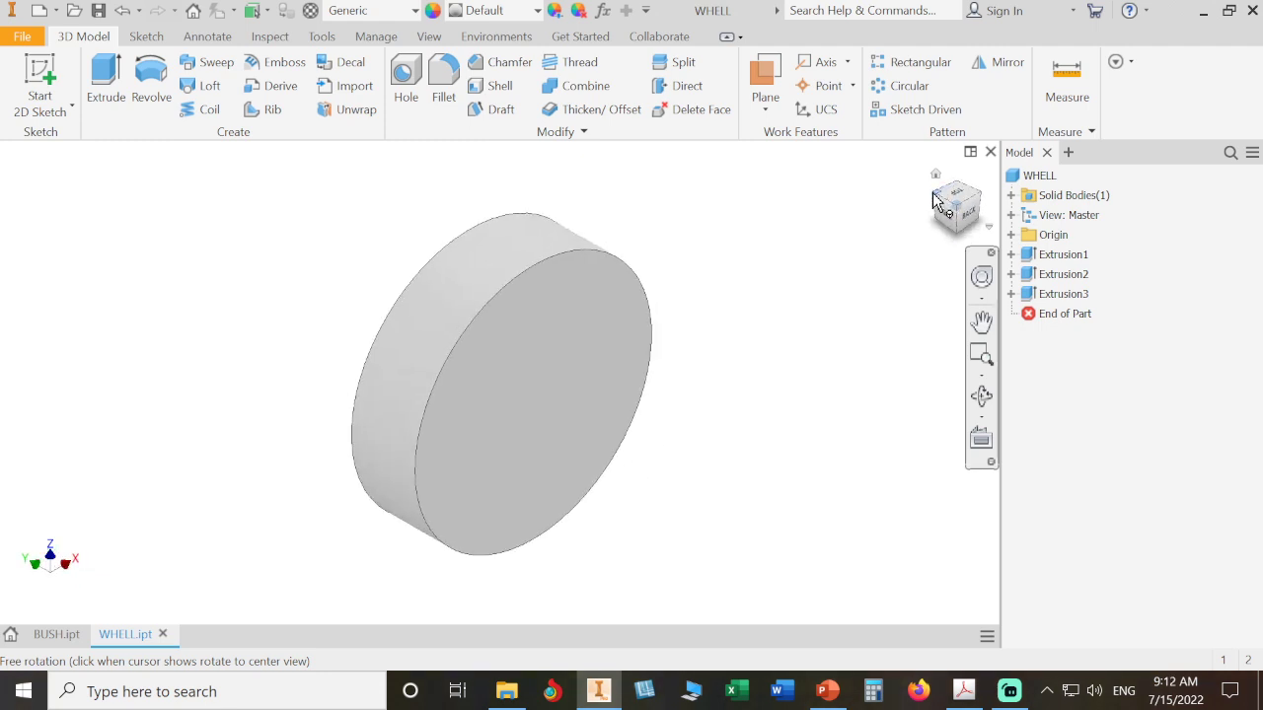
{"action": "left_click", "coordinate": [937, 197]}
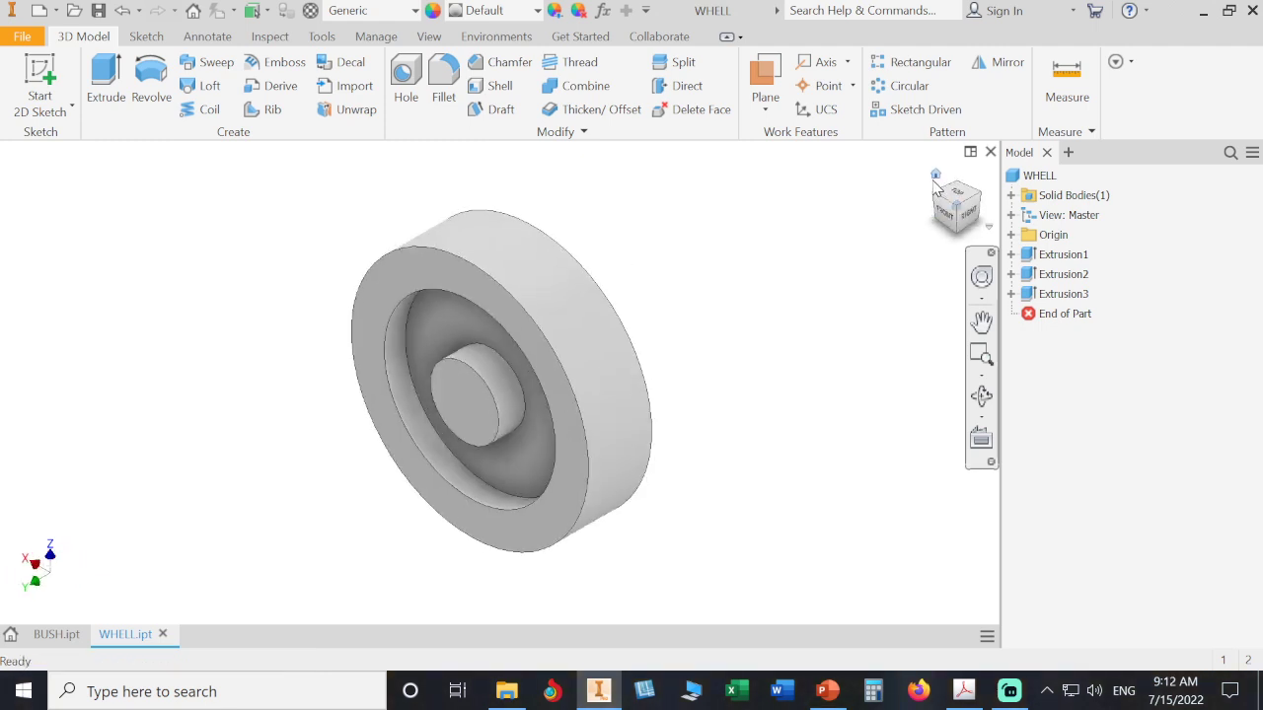
{"action": "left_click", "coordinate": [935, 189]}
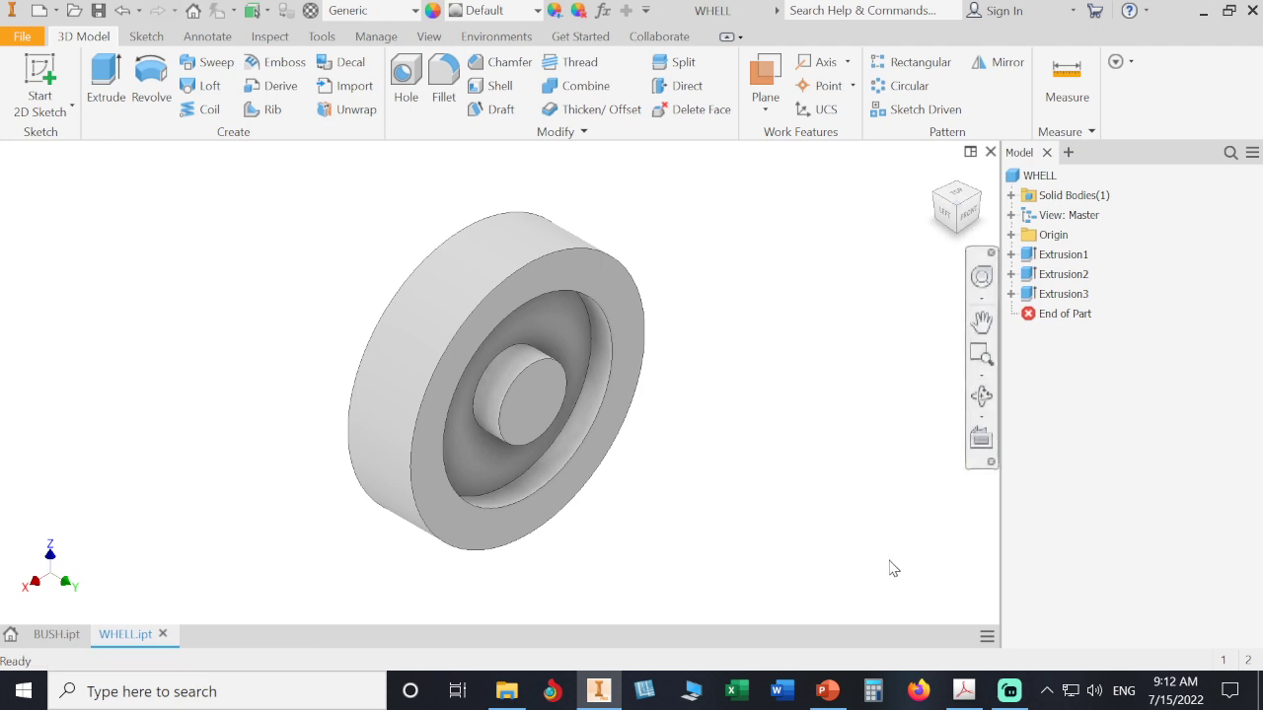
Consult the PDF drawing's fillet note, and fillet the recess floor's outer edge and the hub's base edge with a 2 mm radius.
{"action": "left_click", "coordinate": [964, 692]}
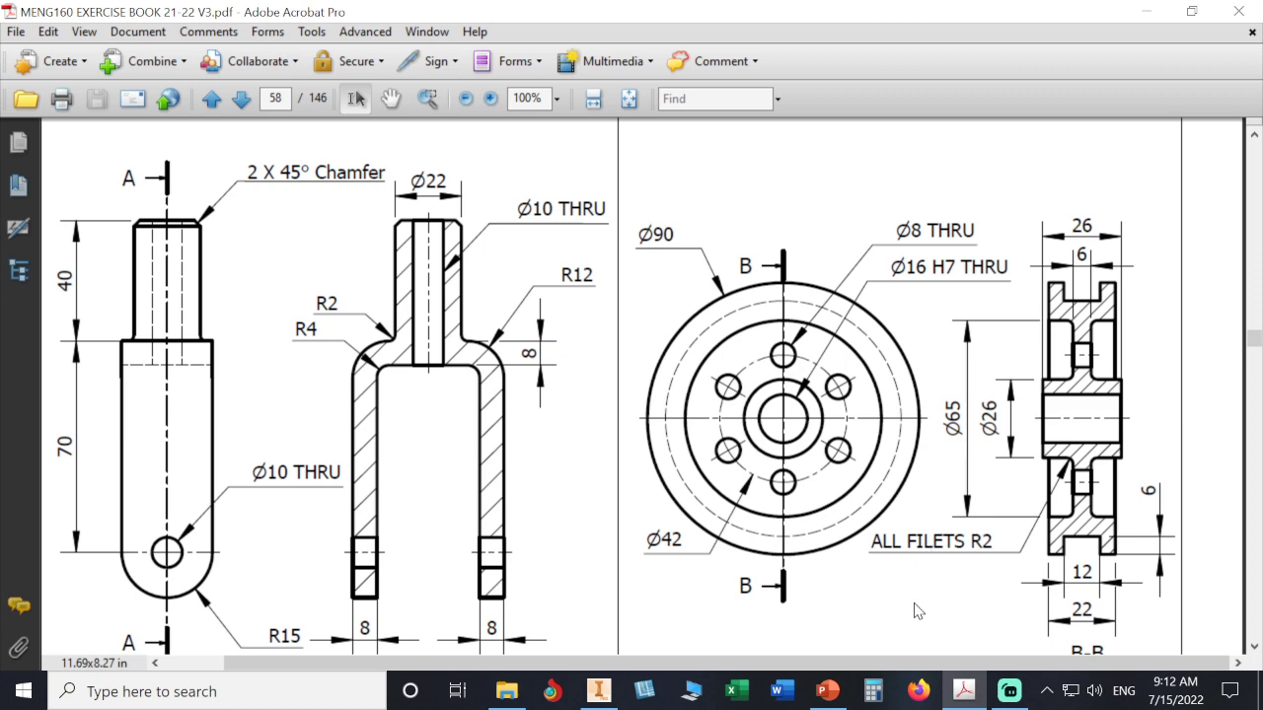
{"action": "left_click", "coordinate": [599, 692]}
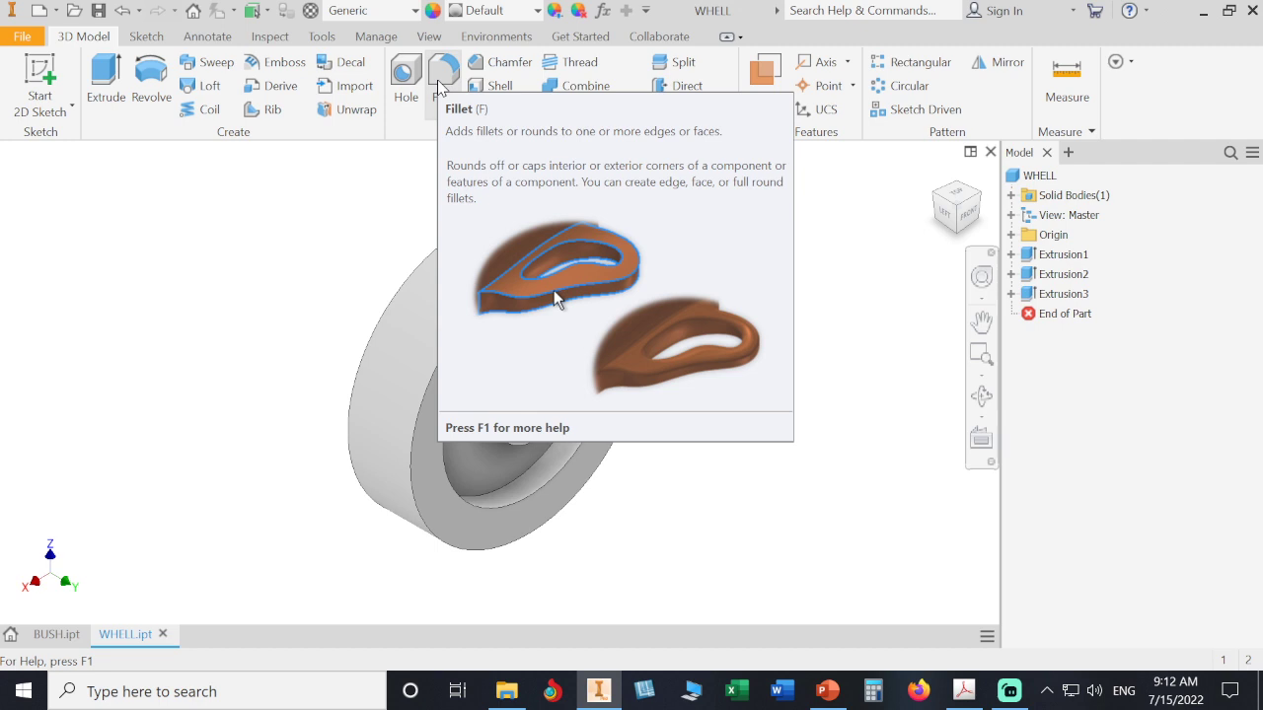
{"action": "left_click", "coordinate": [442, 79]}
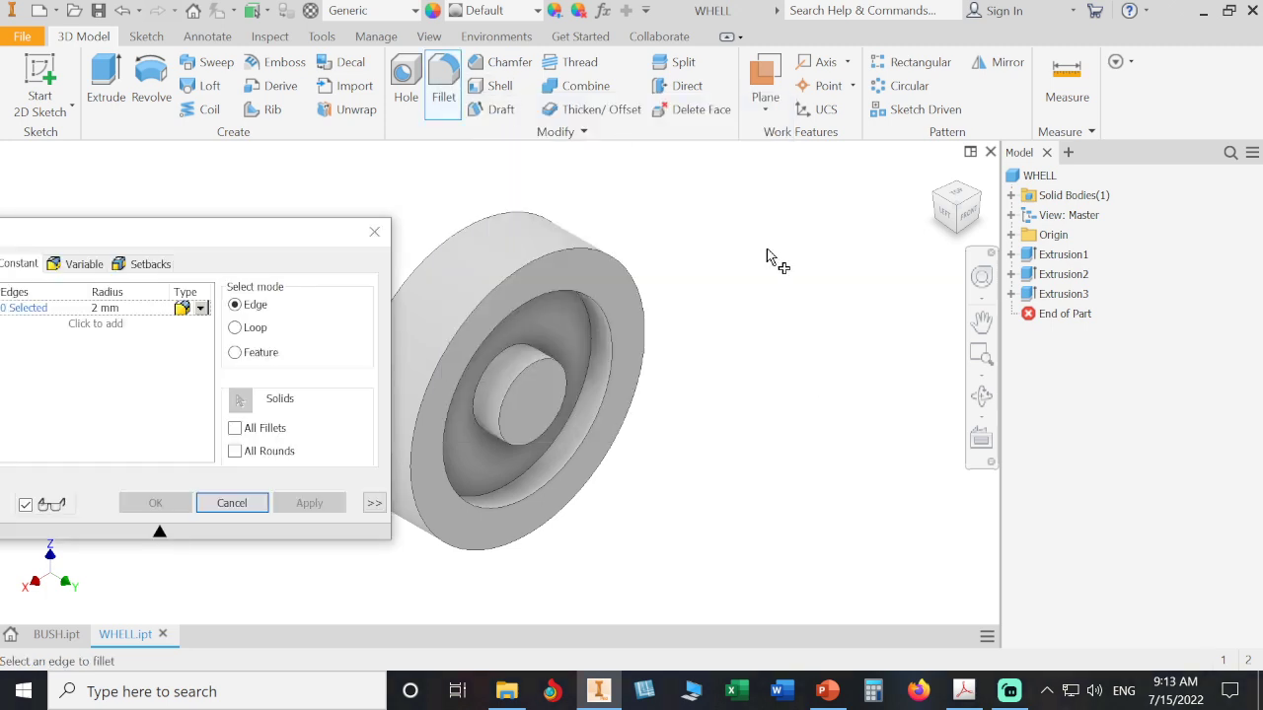
{"action": "left_click", "coordinate": [591, 361]}
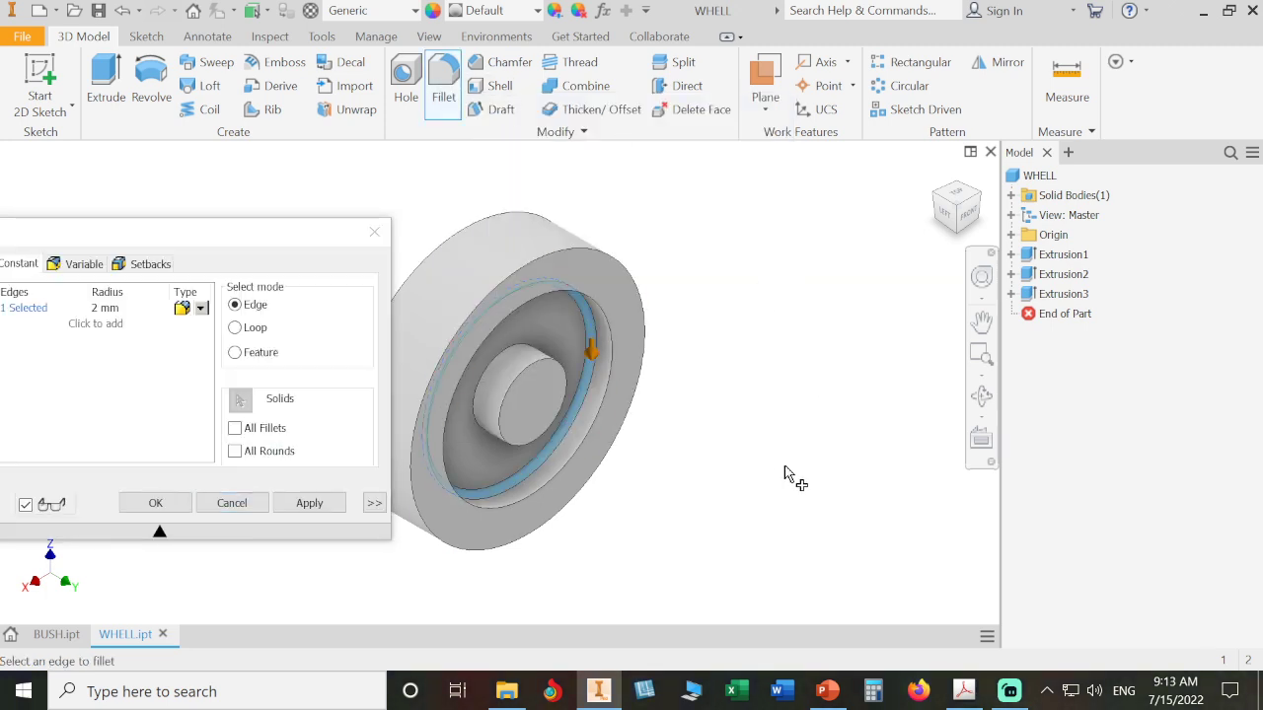
{"action": "left_click_drag", "start_coordinate": [207, 236], "coordinate": [1056, 254]}
{"action": "left_click", "coordinate": [515, 350]}
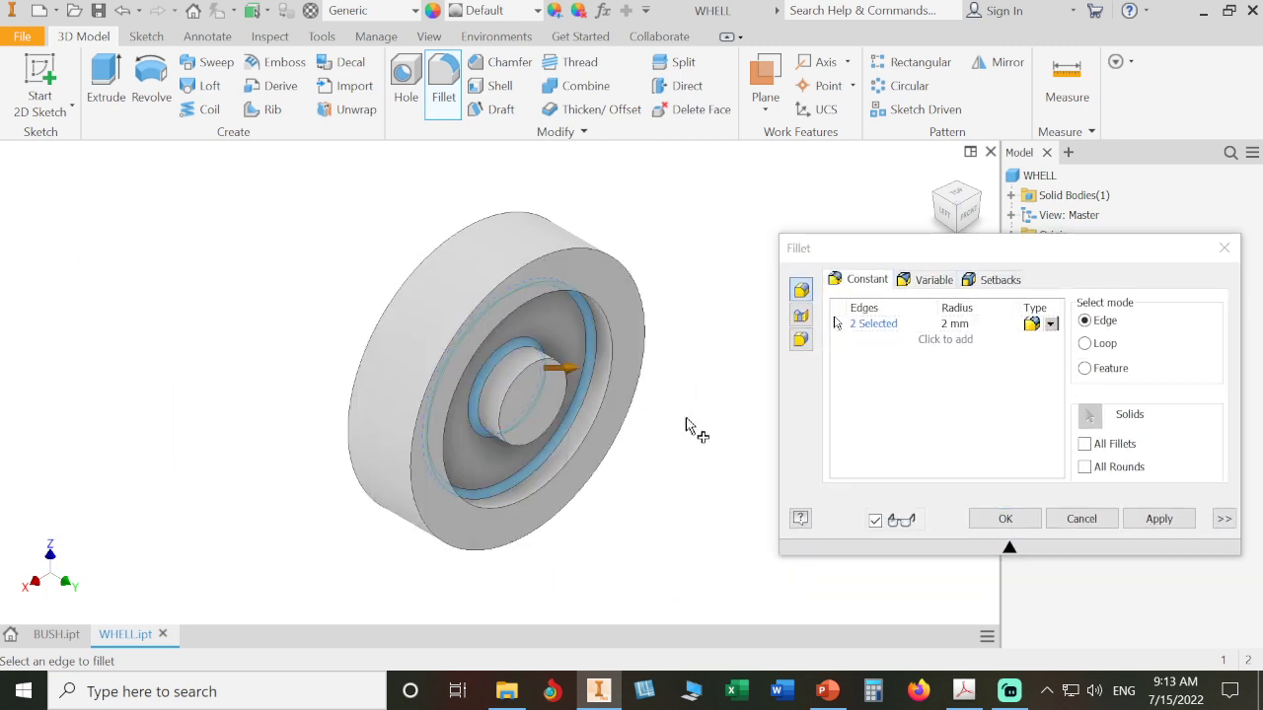
{"action": "left_click", "coordinate": [966, 327]}
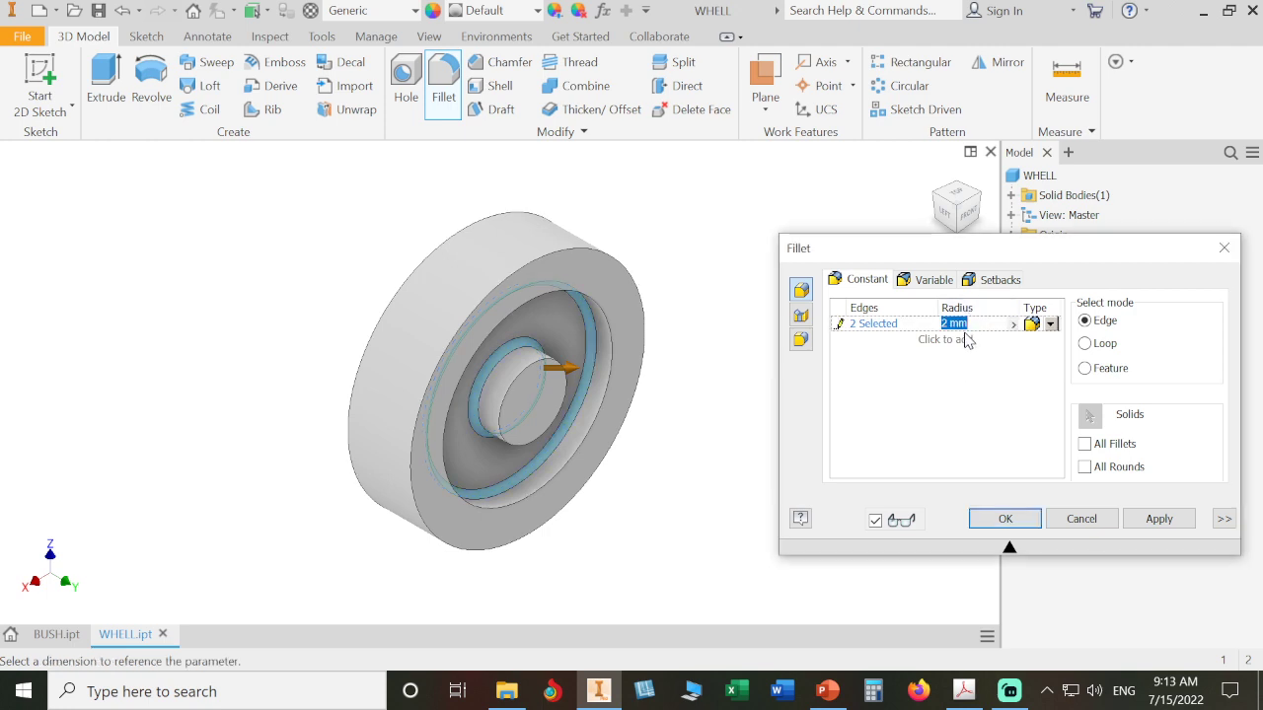
{"action": "type", "text": "10"}
{"action": "left_click", "coordinate": [939, 325]}
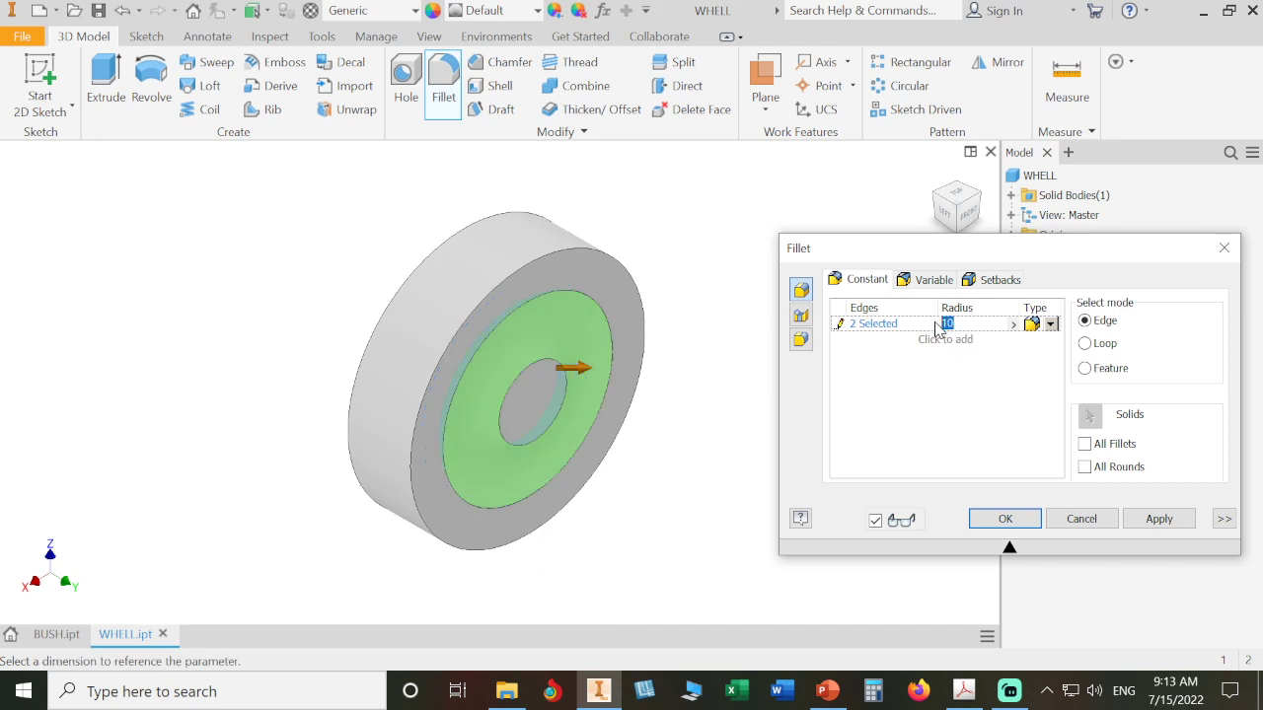
{"action": "type", "text": "2"}
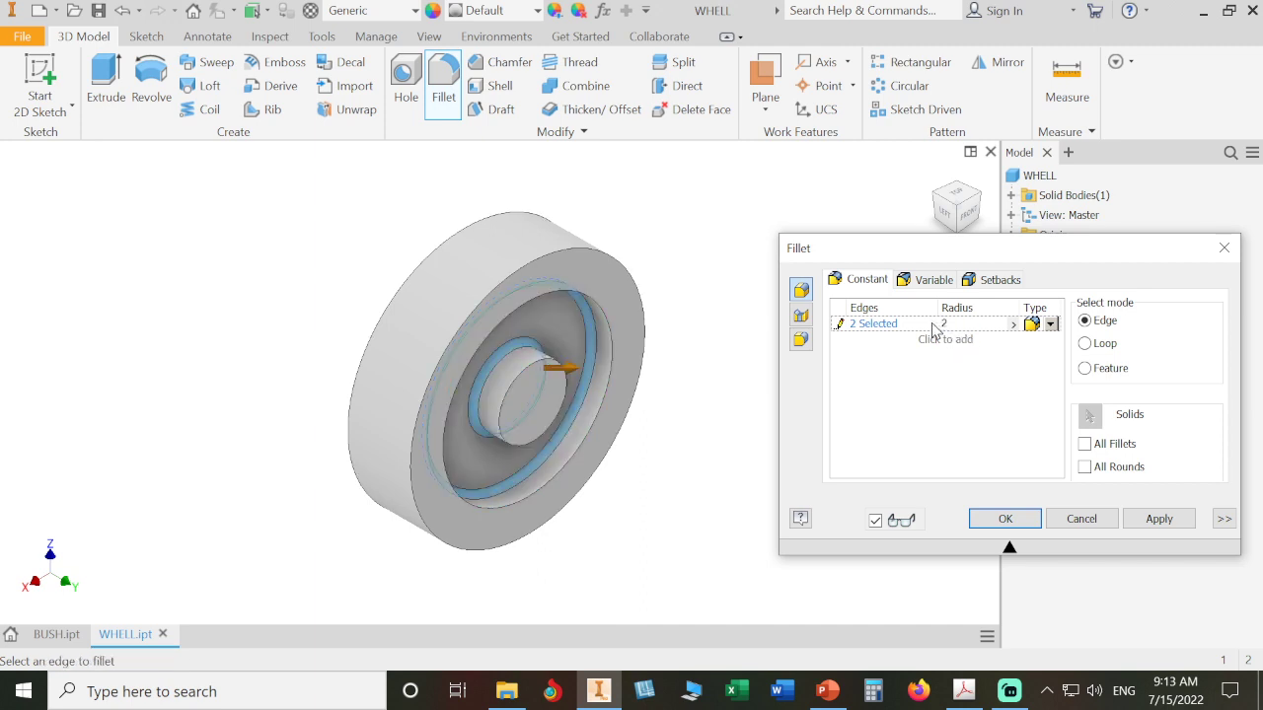
{"action": "left_click", "coordinate": [1004, 519]}
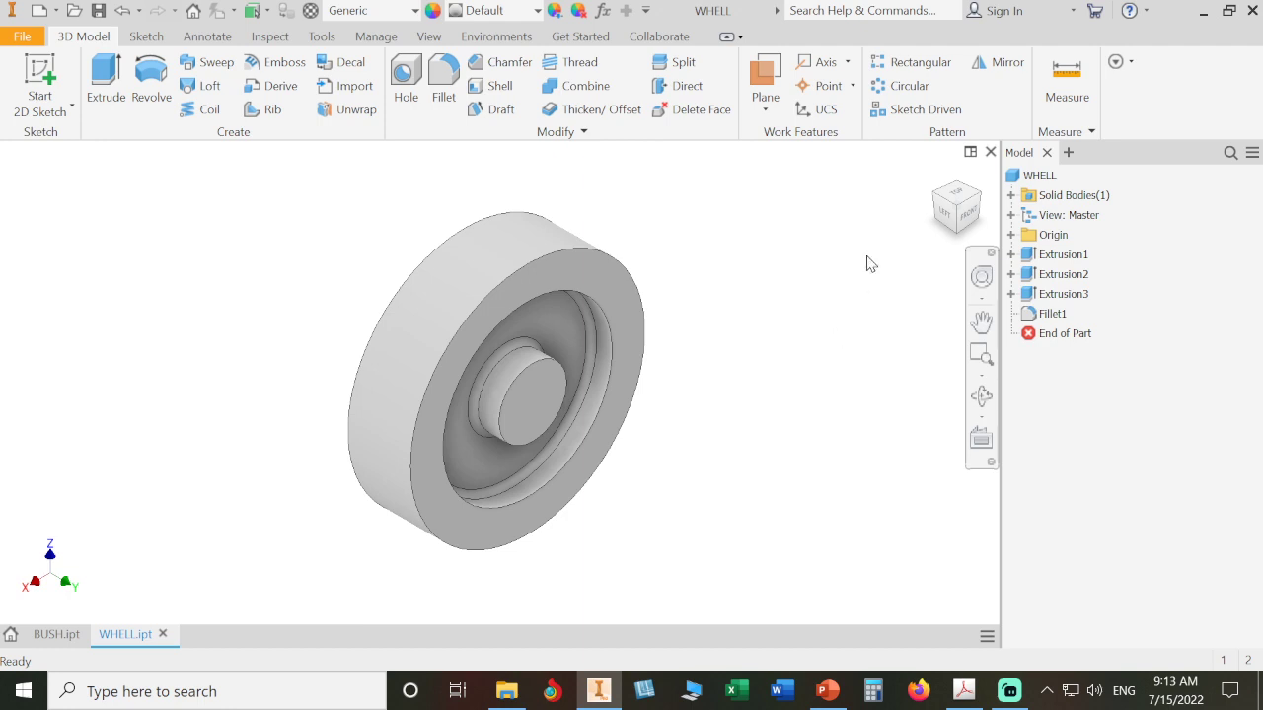
Start a Mirror of individual features and select Extrusion2, Extrusion3 and Fillet1 as the features to mirror.
{"action": "left_click", "coordinate": [920, 212]}
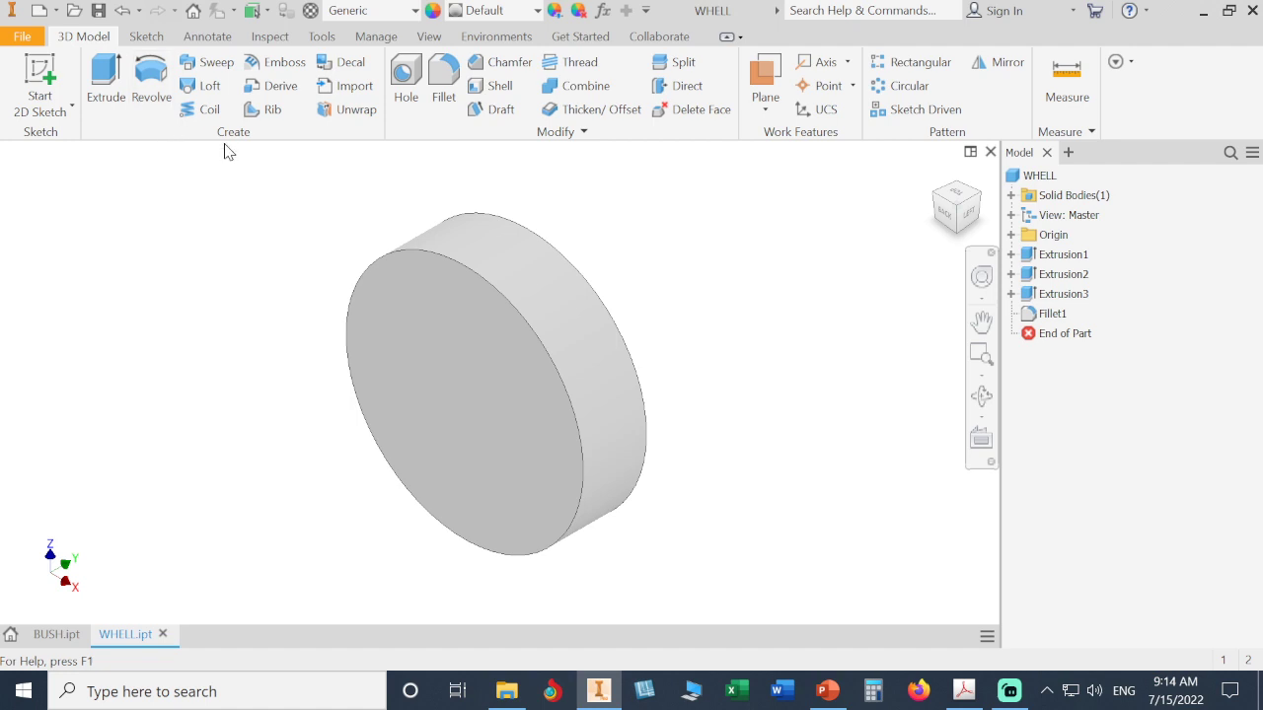
{"action": "left_click", "coordinate": [1000, 62]}
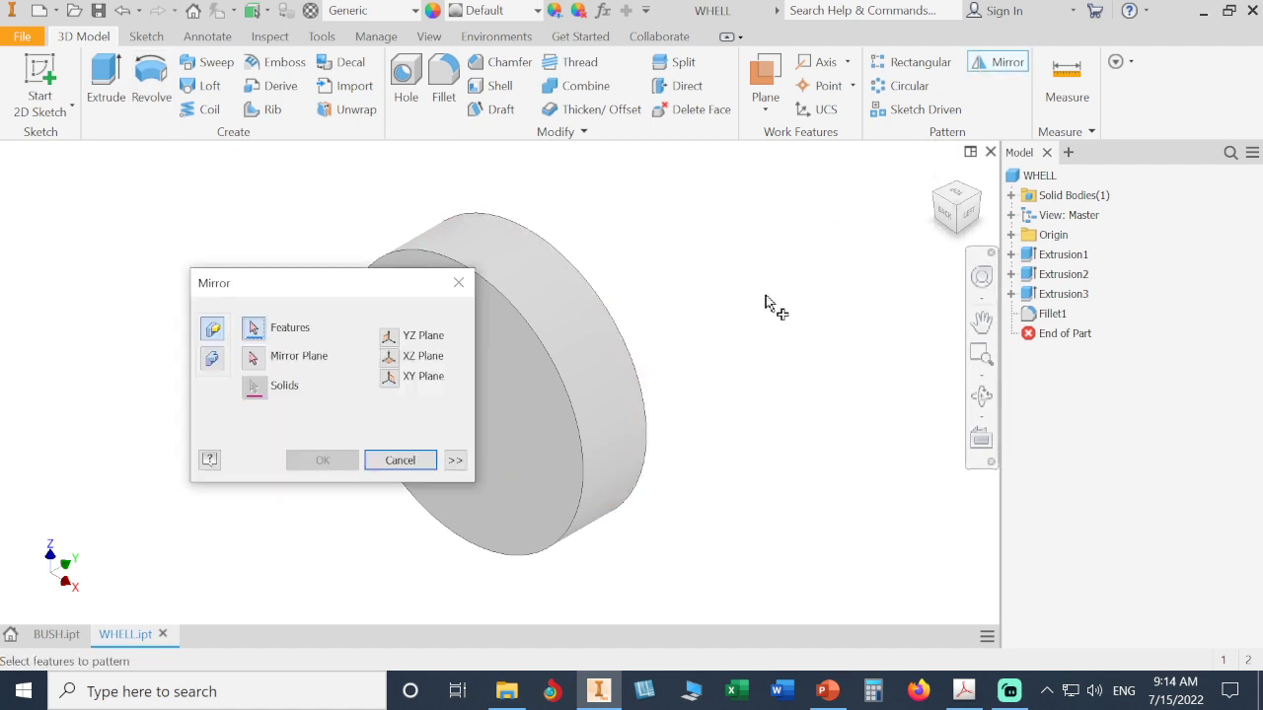
{"action": "left_click_drag", "start_coordinate": [283, 270], "coordinate": [823, 206]}
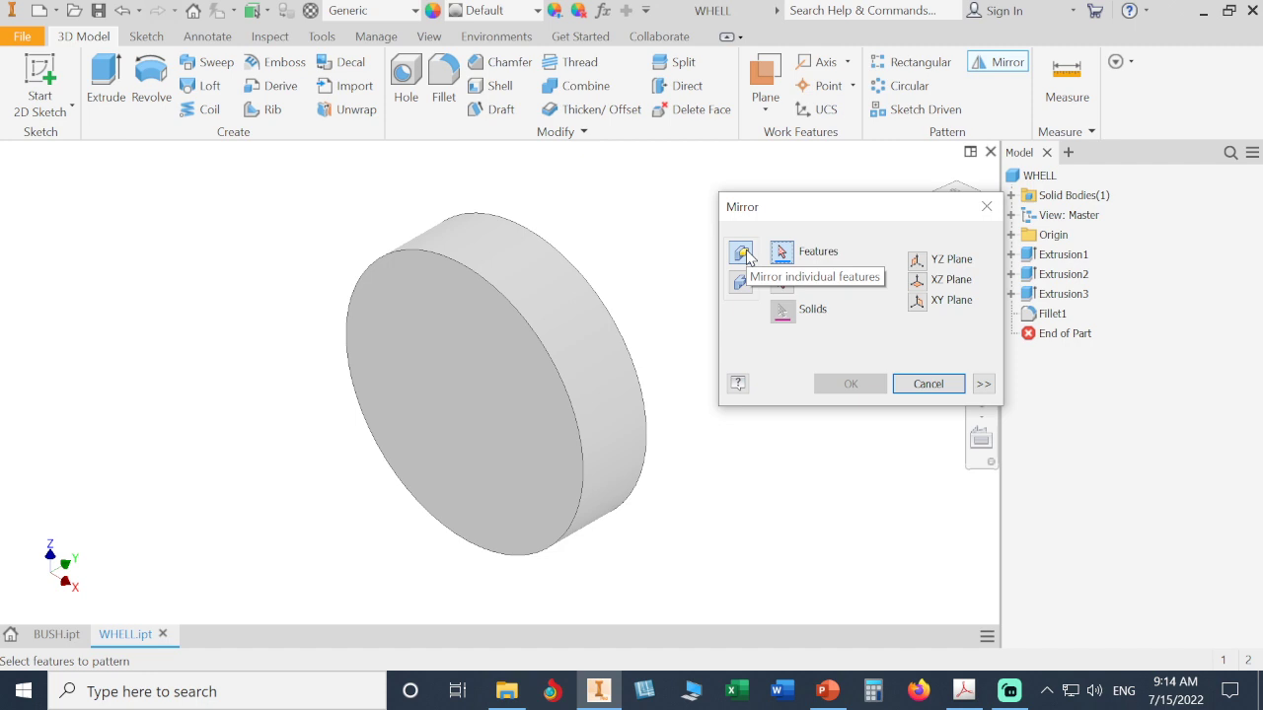
{"action": "left_click", "coordinate": [741, 283]}
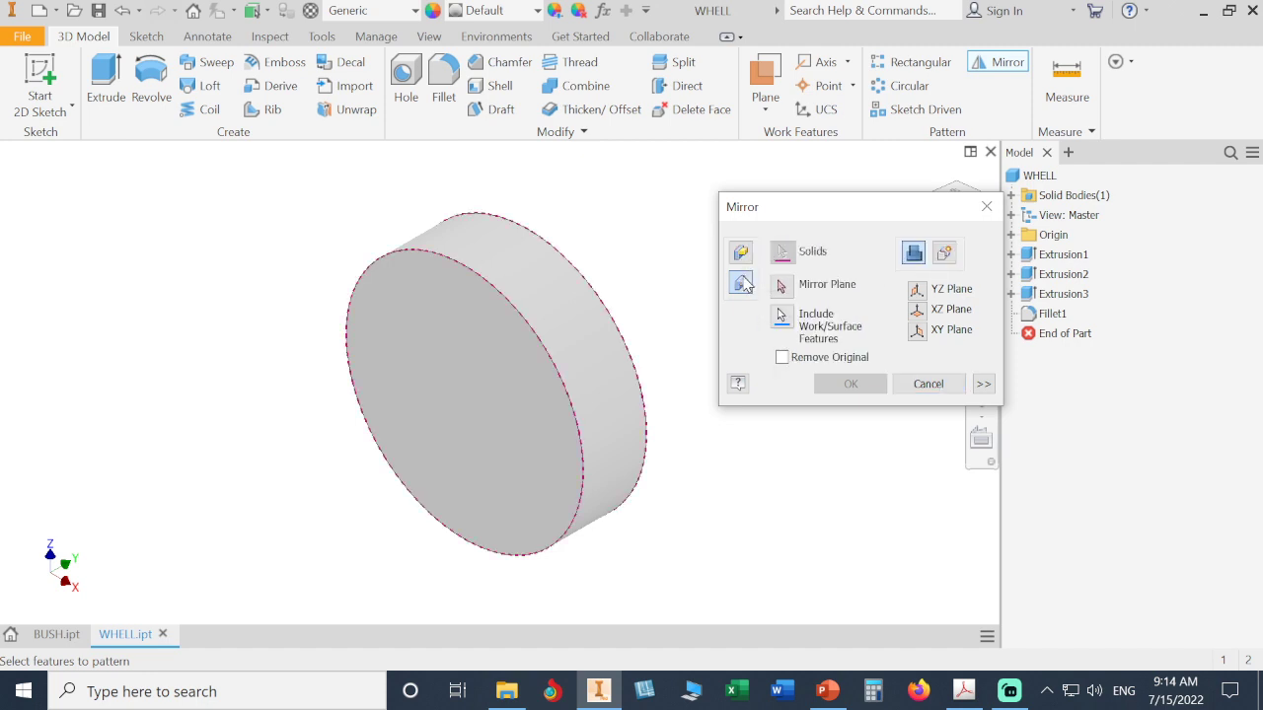
{"action": "left_click", "coordinate": [740, 253]}
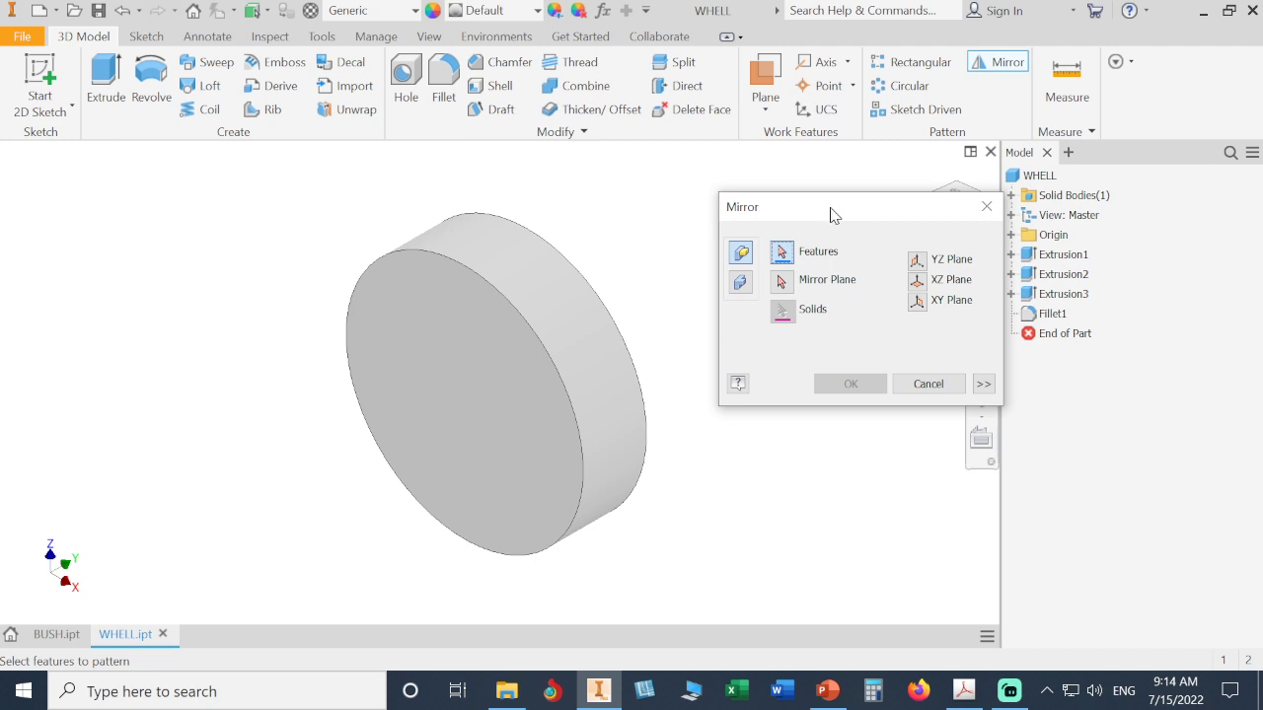
{"action": "left_click_drag", "start_coordinate": [830, 215], "coordinate": [823, 361]}
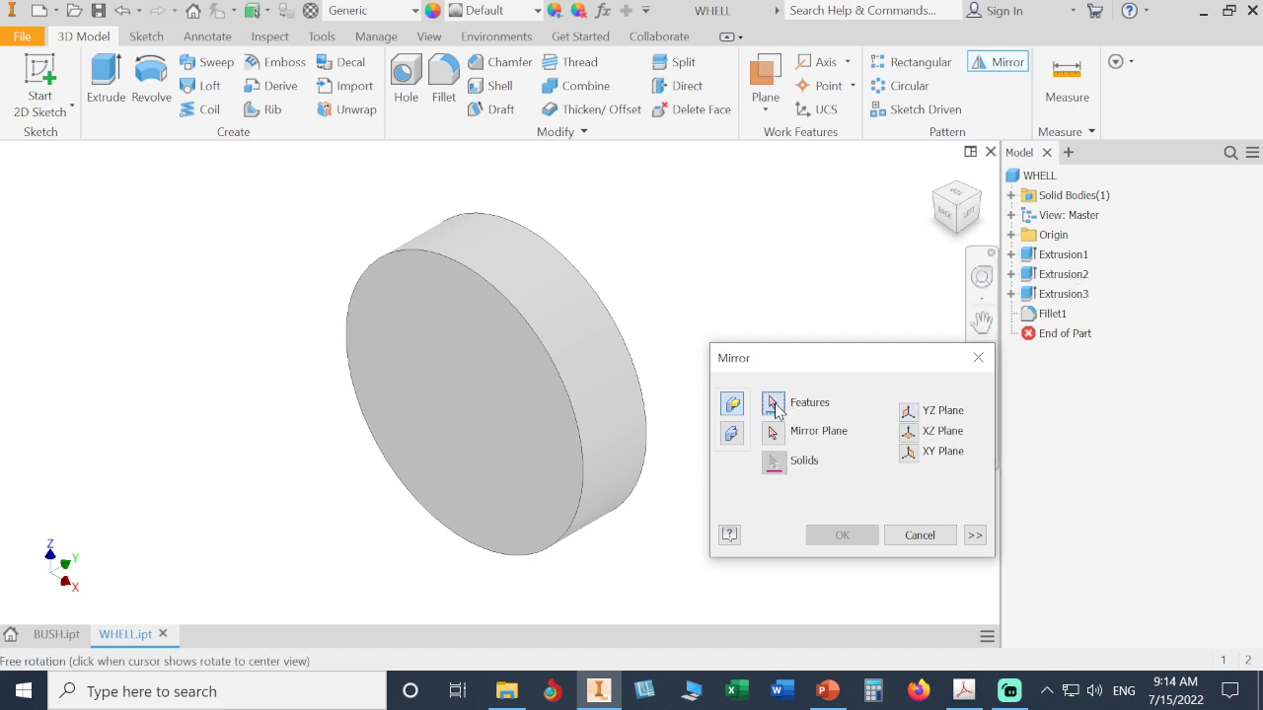
{"action": "left_click", "coordinate": [1083, 275]}
{"action": "left_click", "coordinate": [1076, 294], "text": "ctrl"}
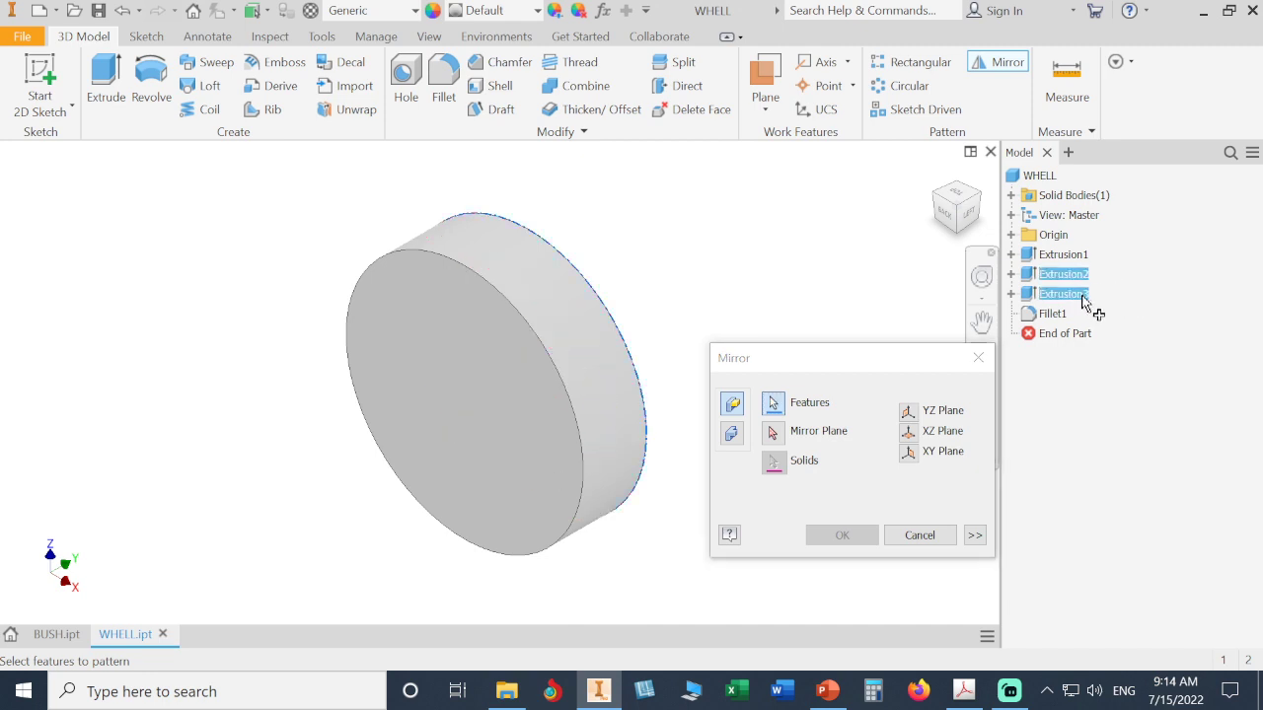
{"action": "left_click", "coordinate": [1059, 314], "text": "ctrl"}
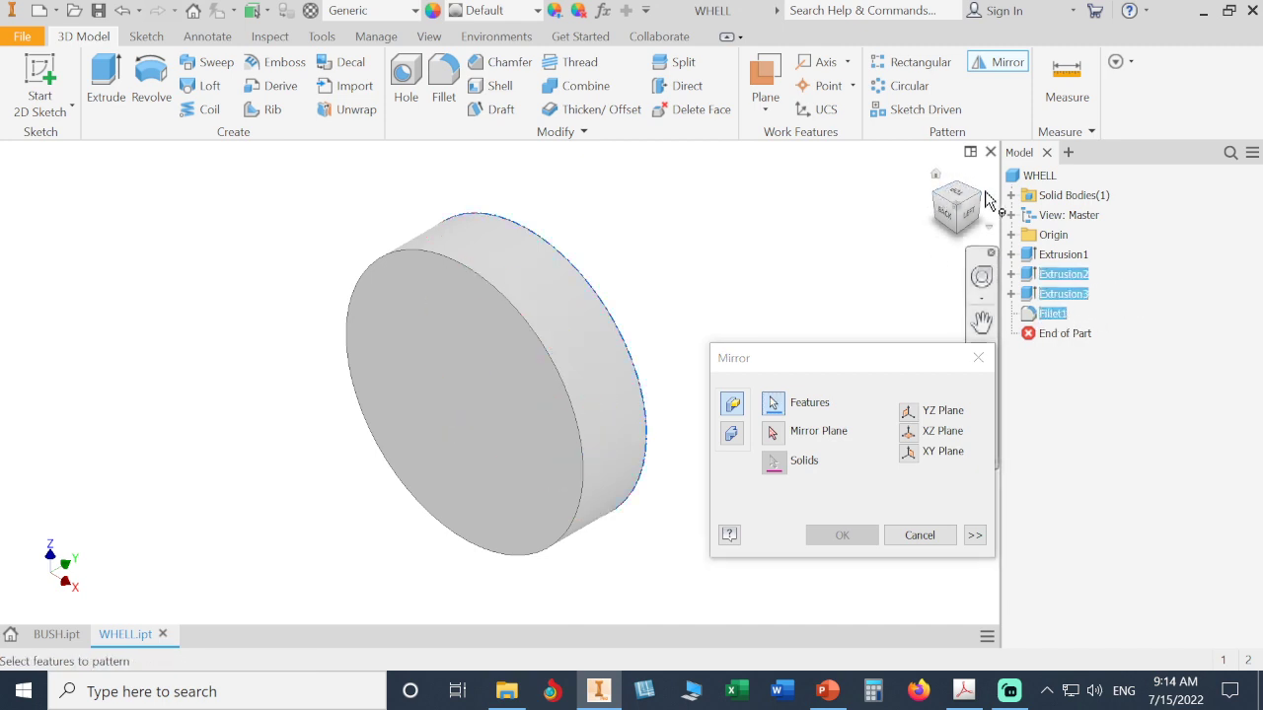
Mirror the selected extrusions and fillet about the XZ Plane, checking the preview from the side and back, and return to the home view.
{"action": "left_click", "coordinate": [985, 204]}
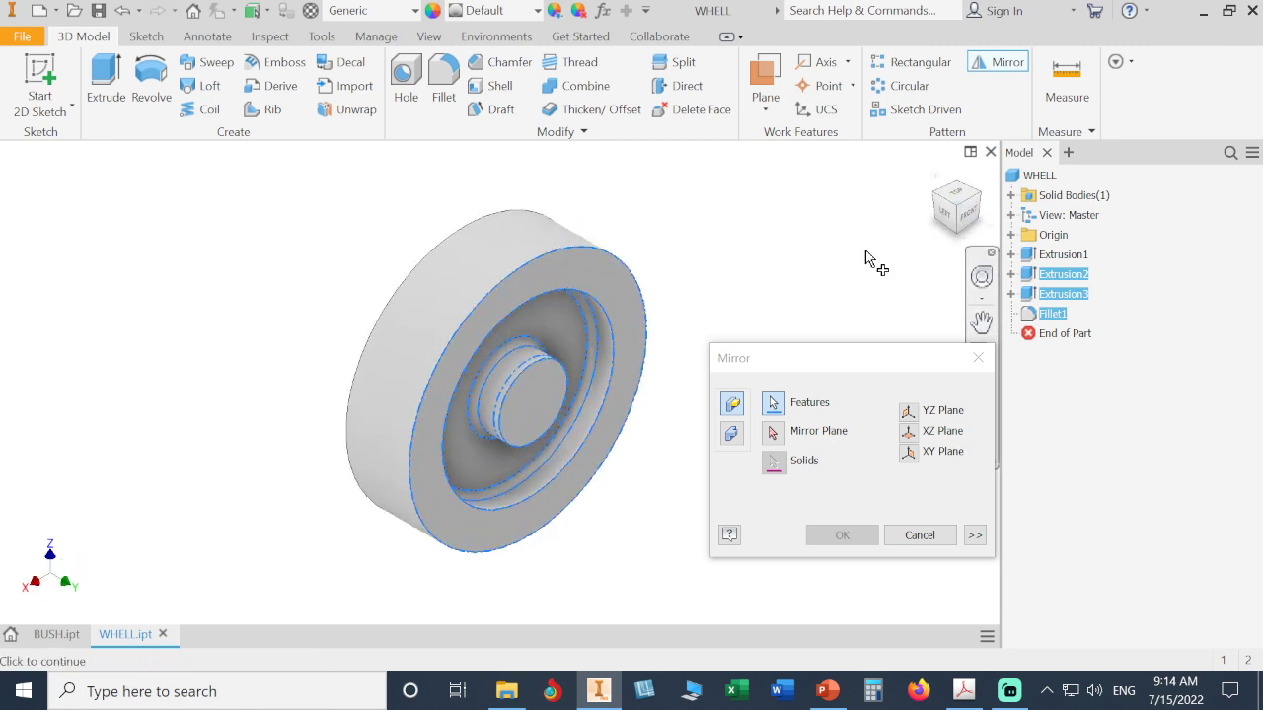
{"action": "left_click", "coordinate": [774, 437]}
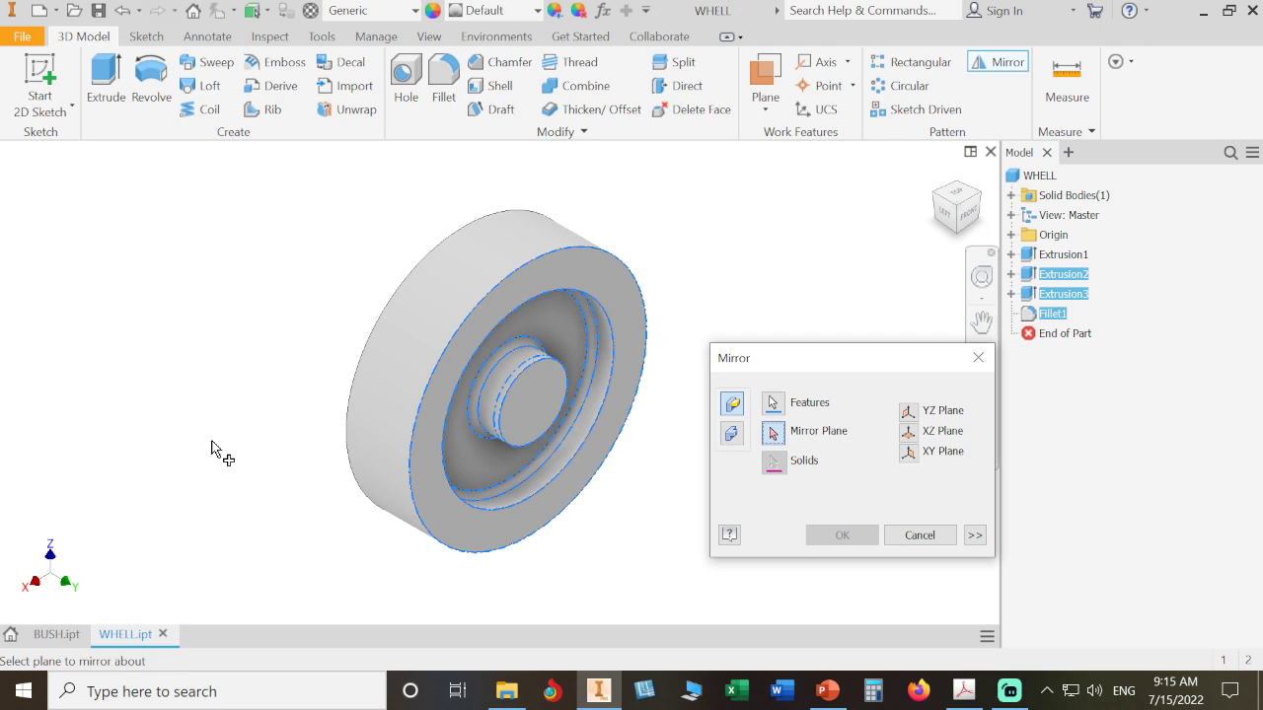
{"action": "left_click", "coordinate": [1011, 235]}
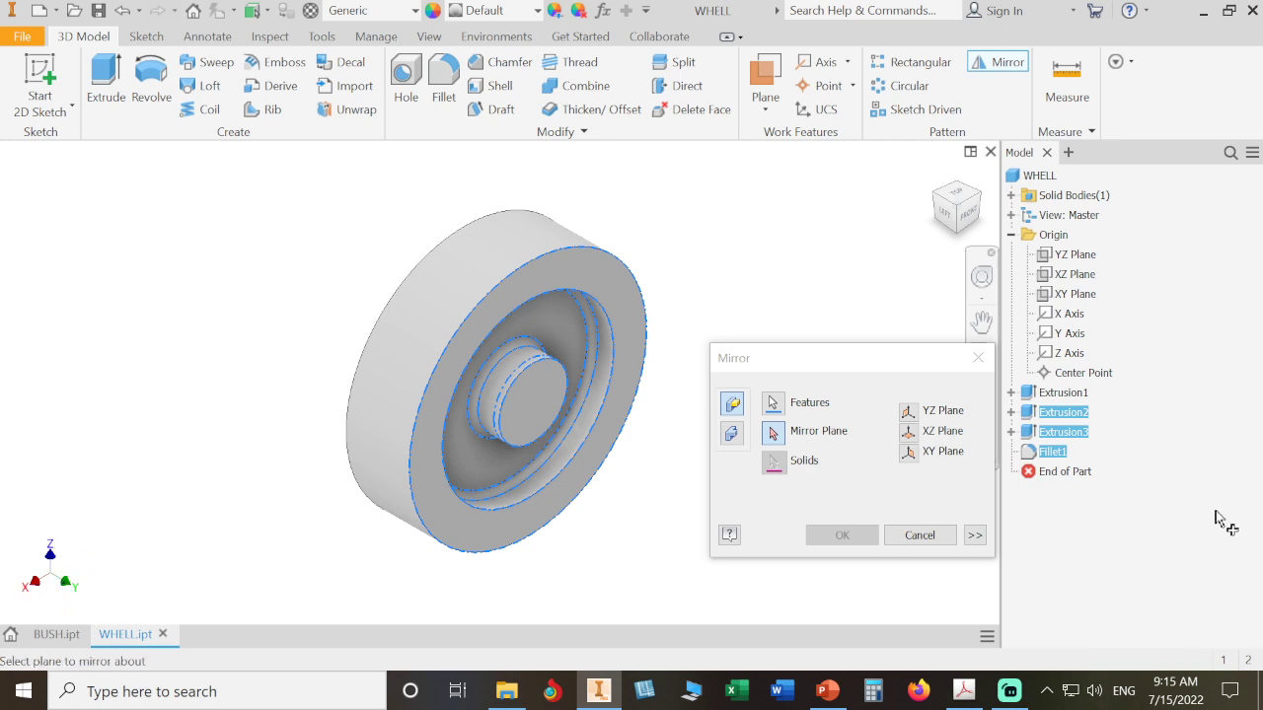
{"action": "left_click", "coordinate": [1083, 278]}
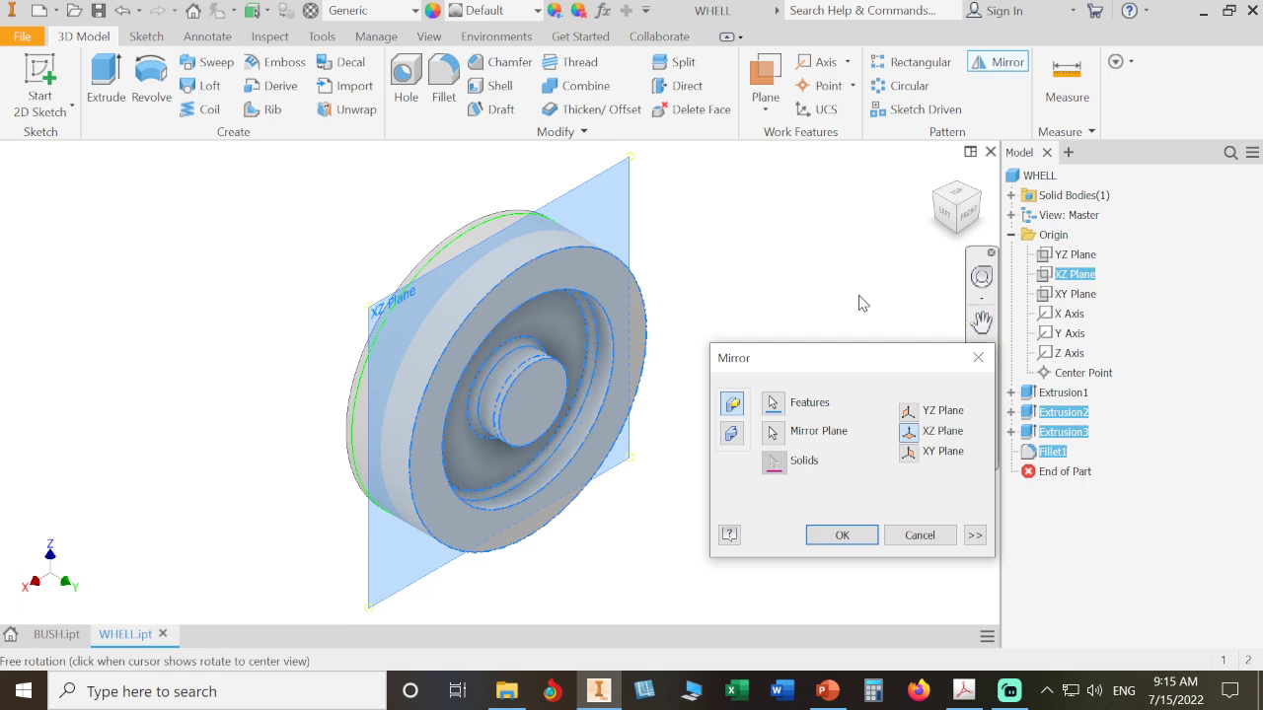
{"action": "left_click", "coordinate": [942, 219]}
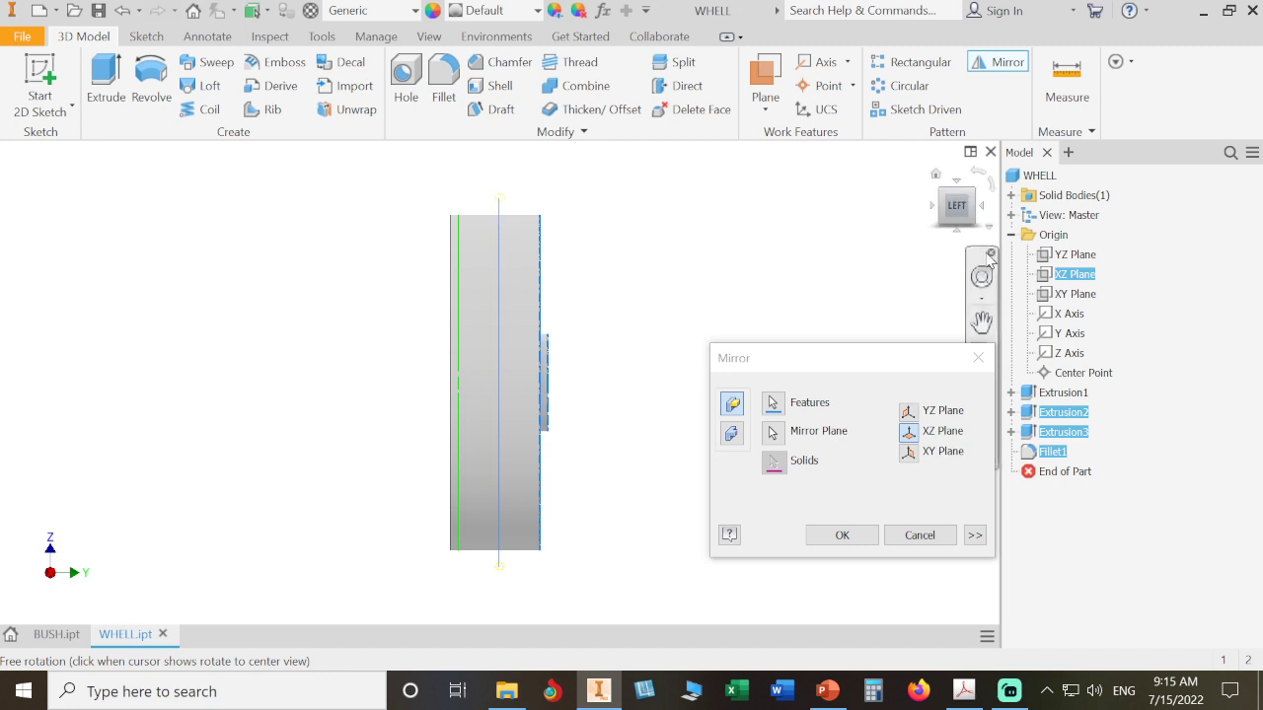
{"action": "left_click", "coordinate": [935, 175]}
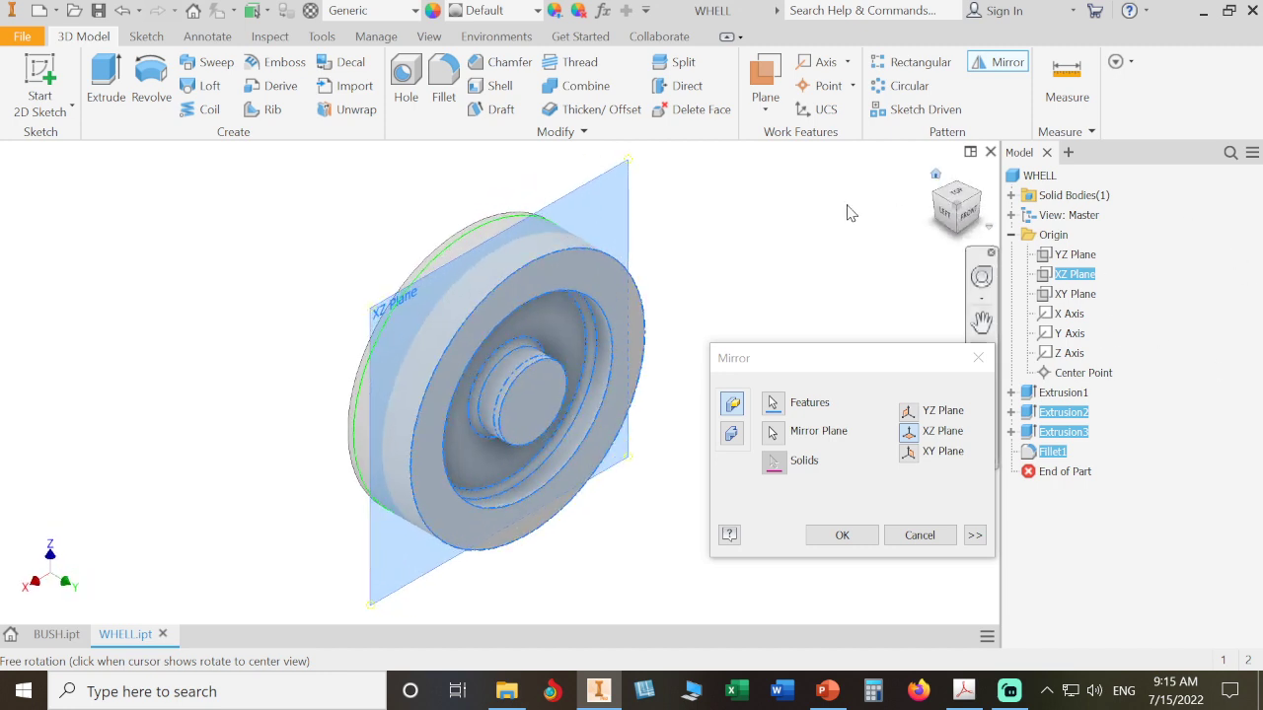
{"action": "left_click", "coordinate": [945, 221]}
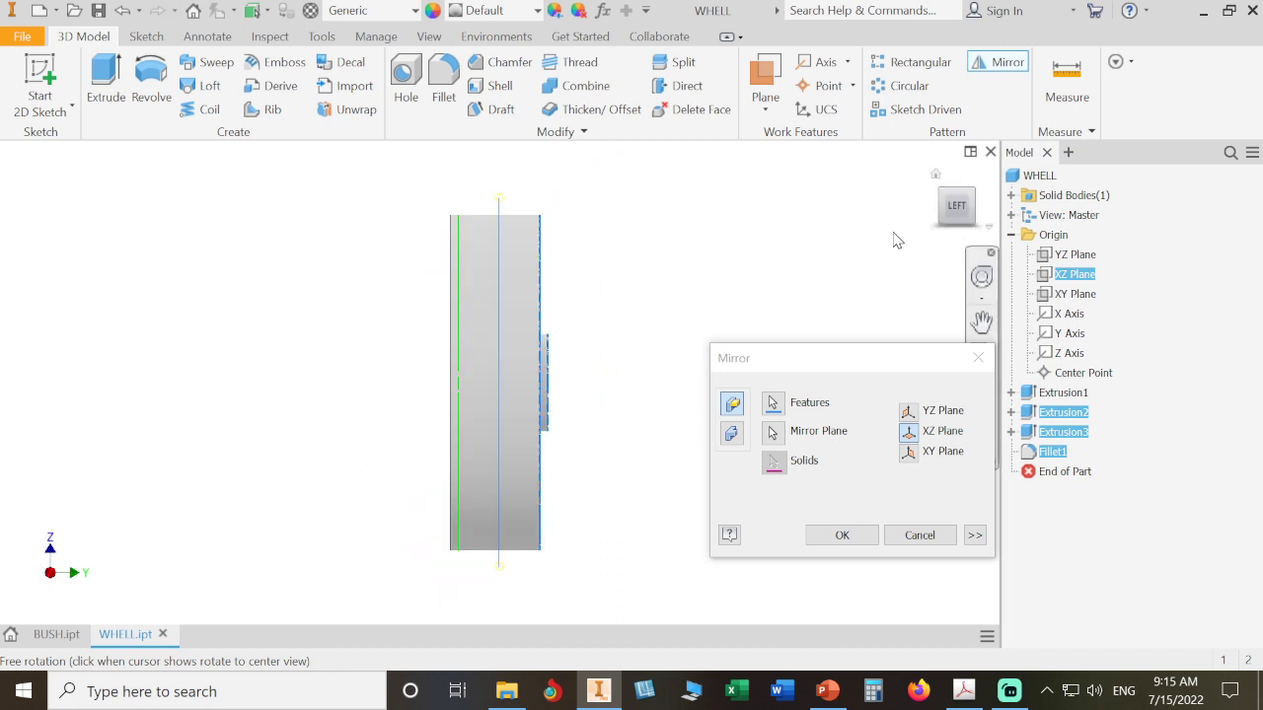
{"action": "left_click", "coordinate": [941, 194]}
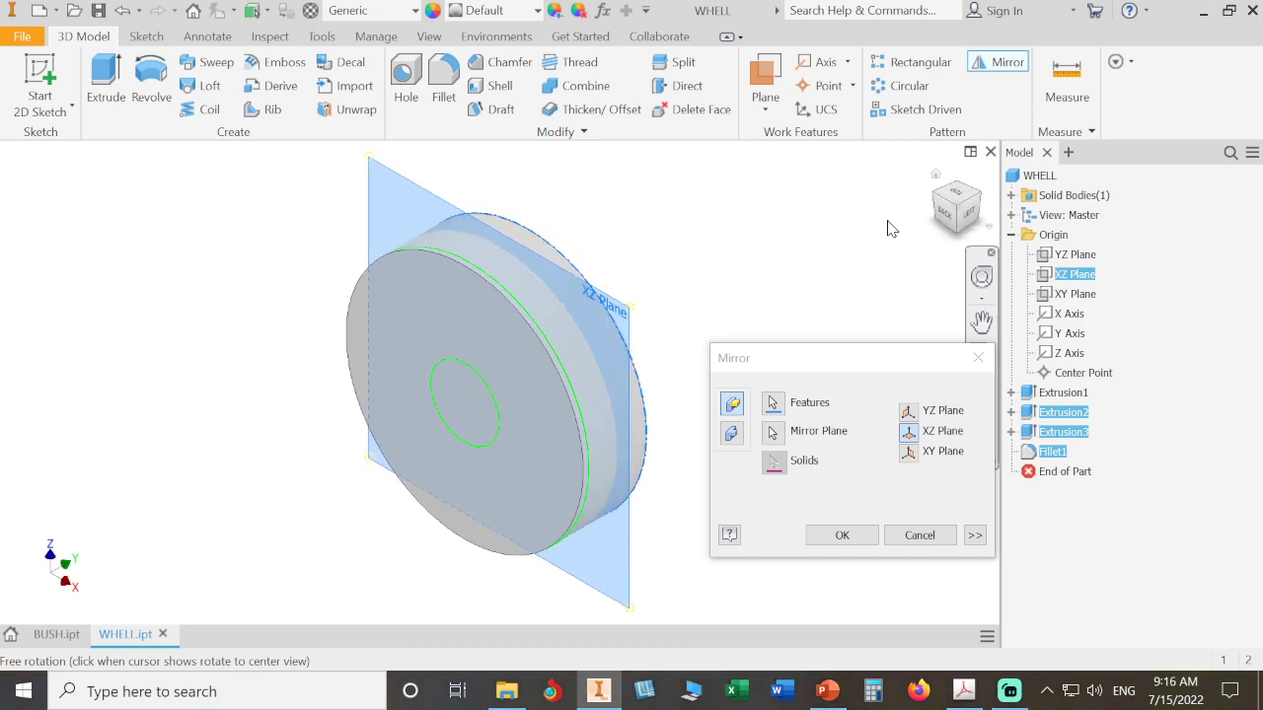
{"action": "left_click", "coordinate": [842, 535]}
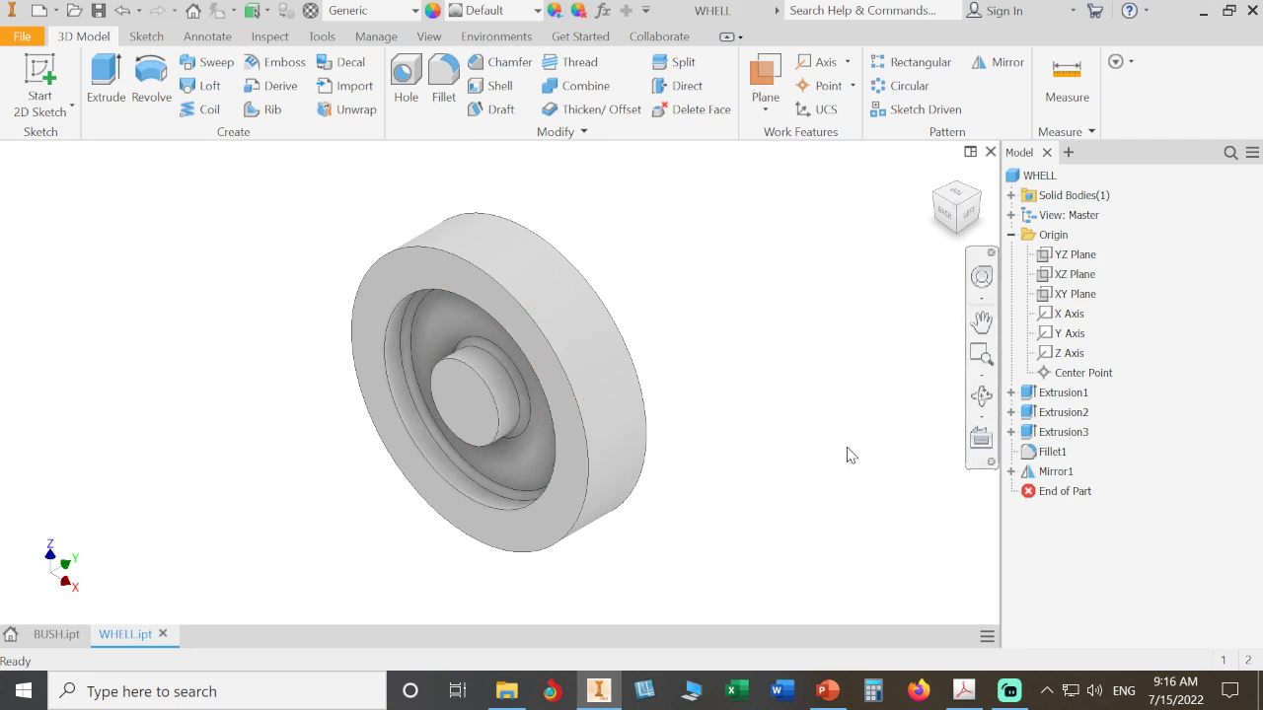
{"action": "middle_click_drag", "start_coordinate": [850, 455], "coordinate": [784, 442], "text": "shift"}
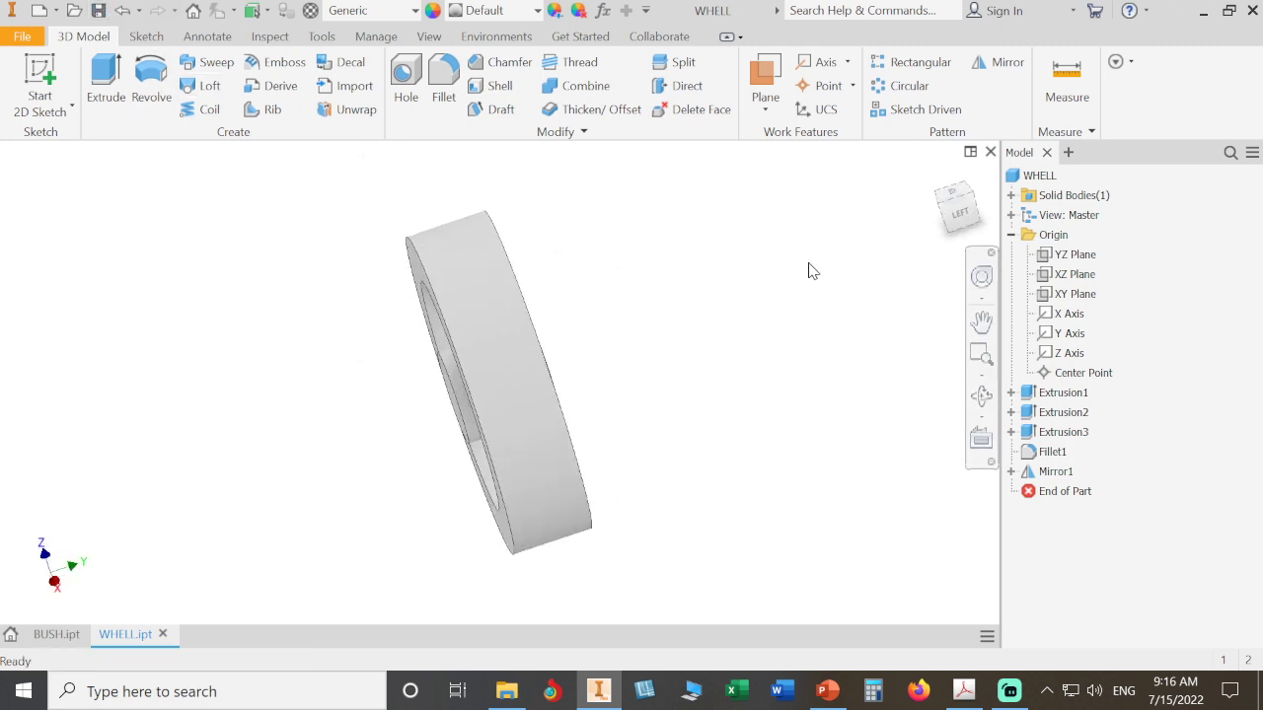
{"action": "left_click", "coordinate": [935, 175]}
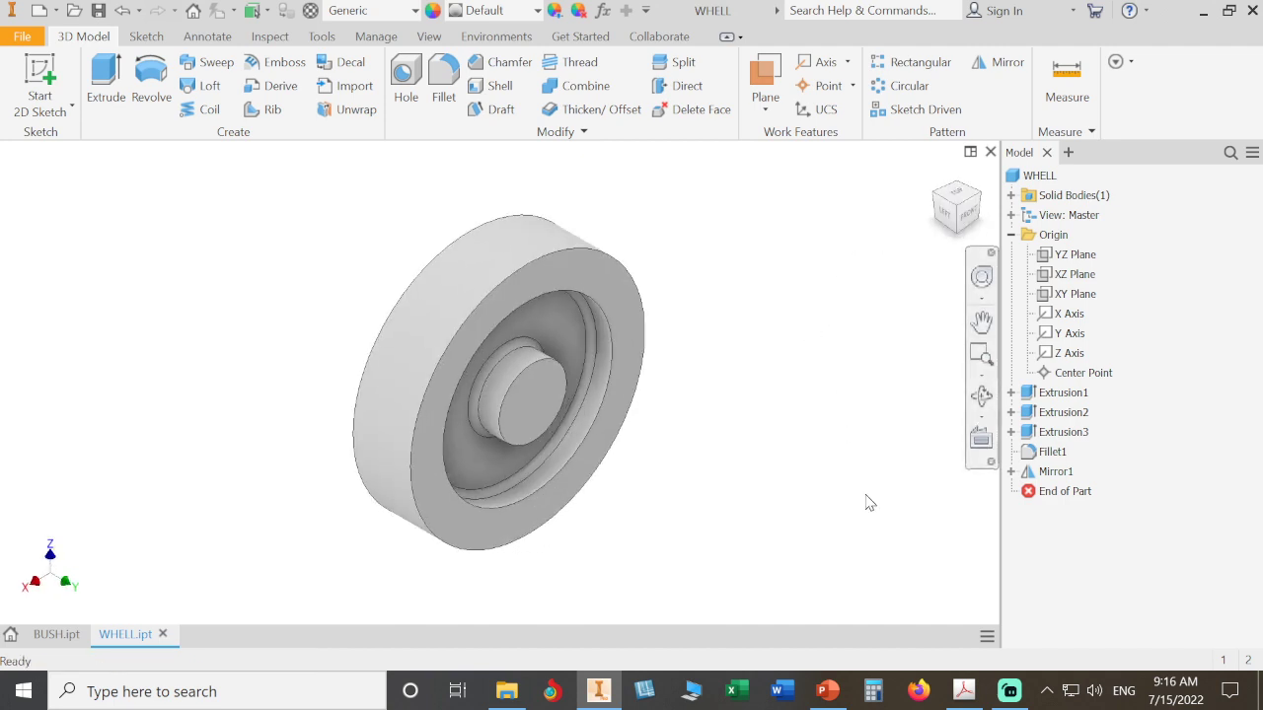
Switch to the PDF exercise book to examine the wheel's rim groove on its drawing and the exploded caster view, and return to the part.
{"action": "left_click", "coordinate": [963, 690]}
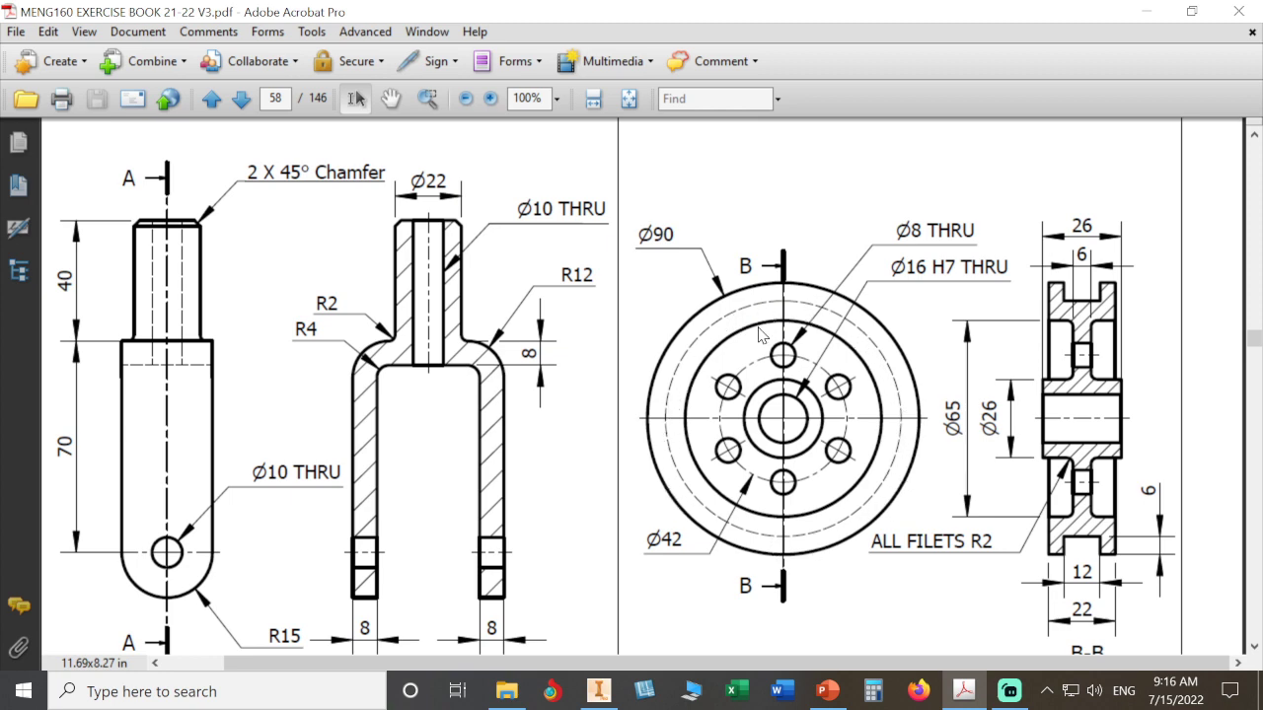
{"action": "left_click", "coordinate": [629, 98]}
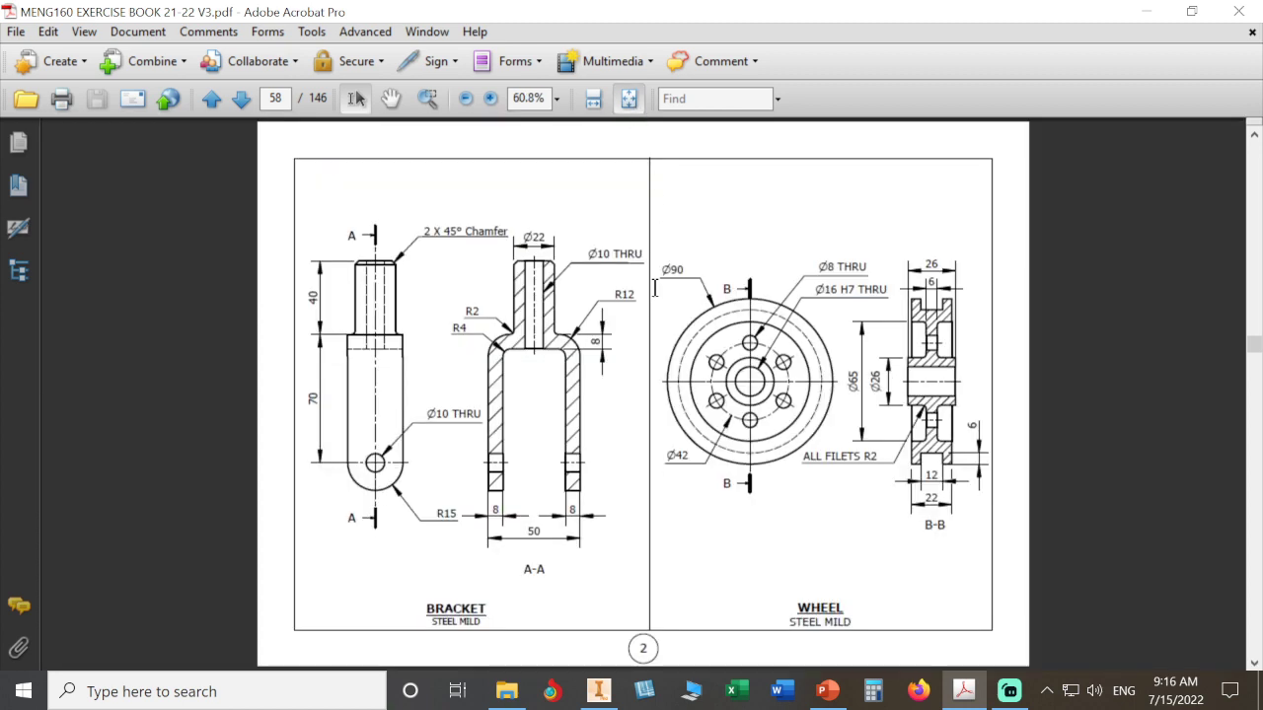
{"action": "scroll", "coordinate": [659, 290], "scroll_direction": "up", "scroll_amount": 2}
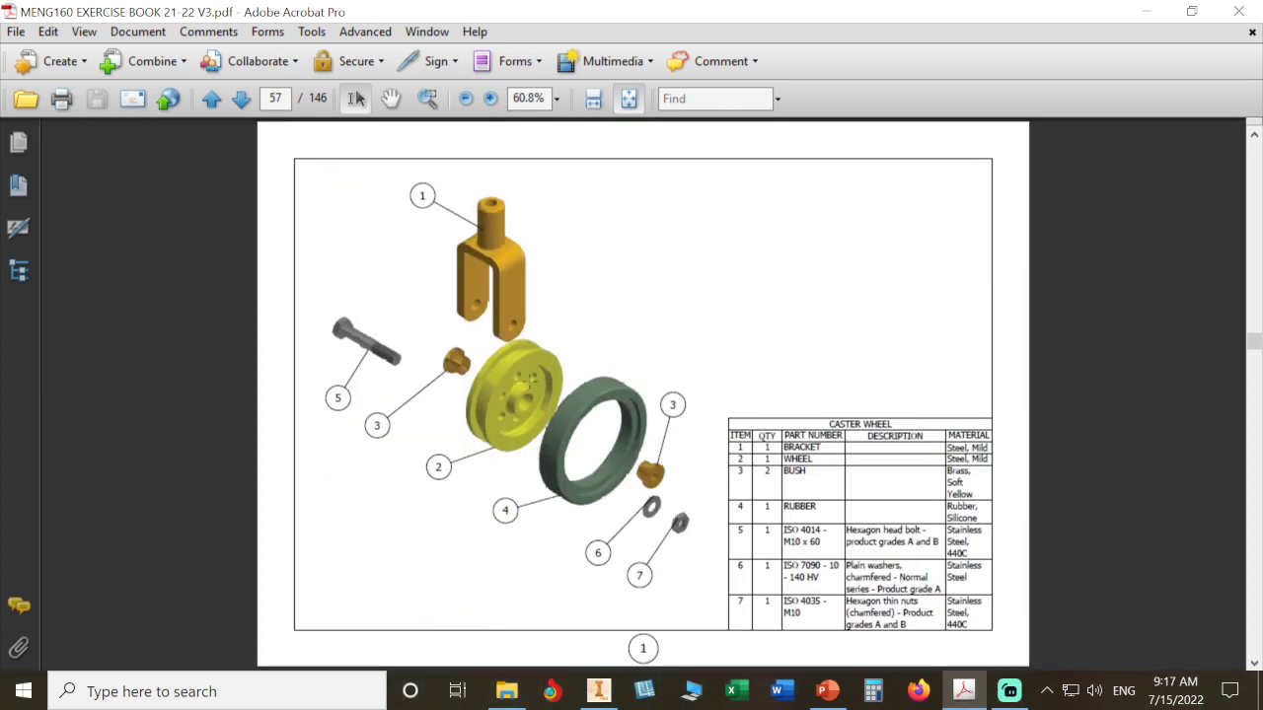
{"action": "scroll", "coordinate": [526, 378], "scroll_direction": "down", "scroll_amount": 2, "text": "ctrl"}
{"action": "scroll", "coordinate": [526, 378], "scroll_direction": "up", "scroll_amount": 5, "text": "ctrl"}
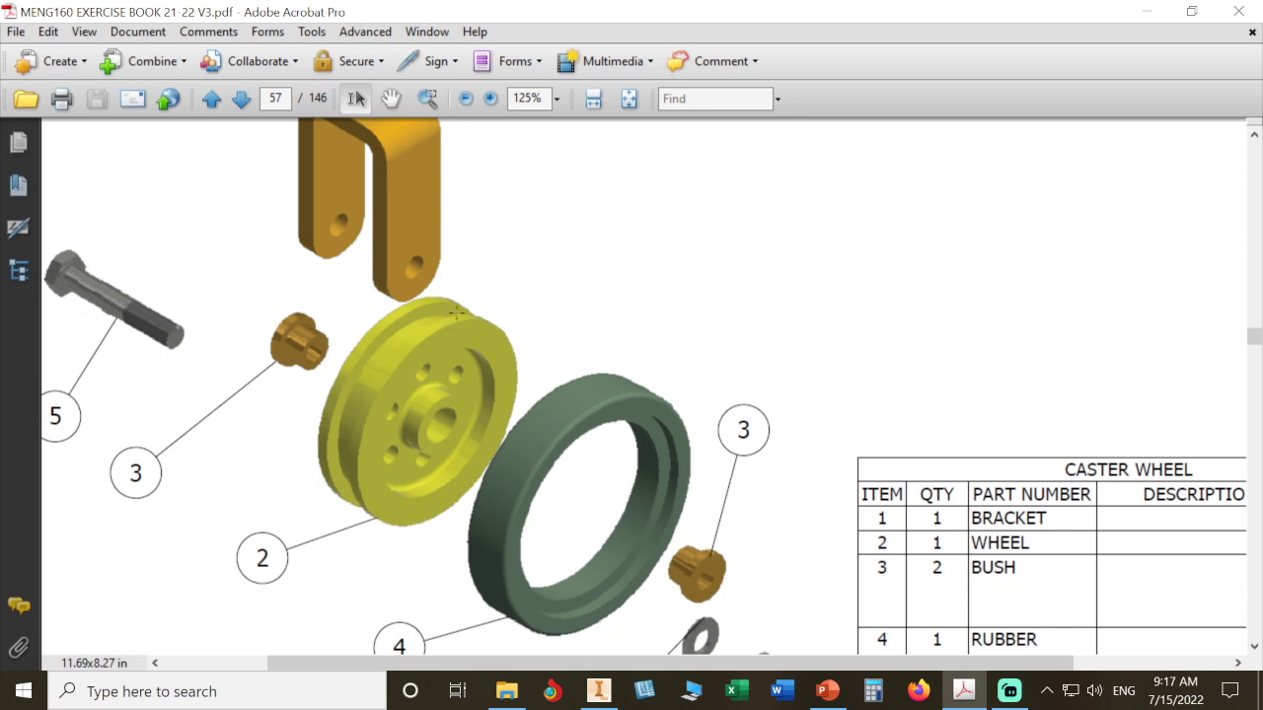
{"action": "left_click", "coordinate": [598, 694]}
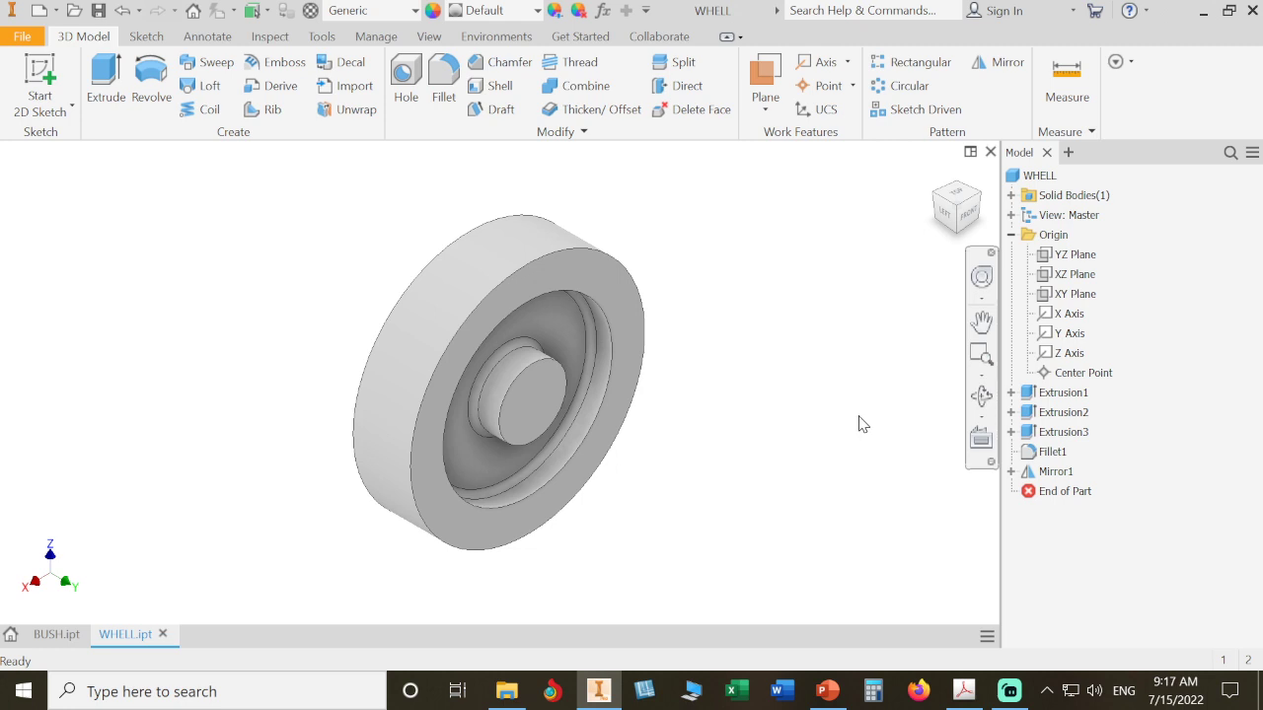
Start a sketch on the YZ Plane and draw a rectangle about 49 mm wide beside the wheel's upper rim.
{"action": "left_click", "coordinate": [41, 77]}
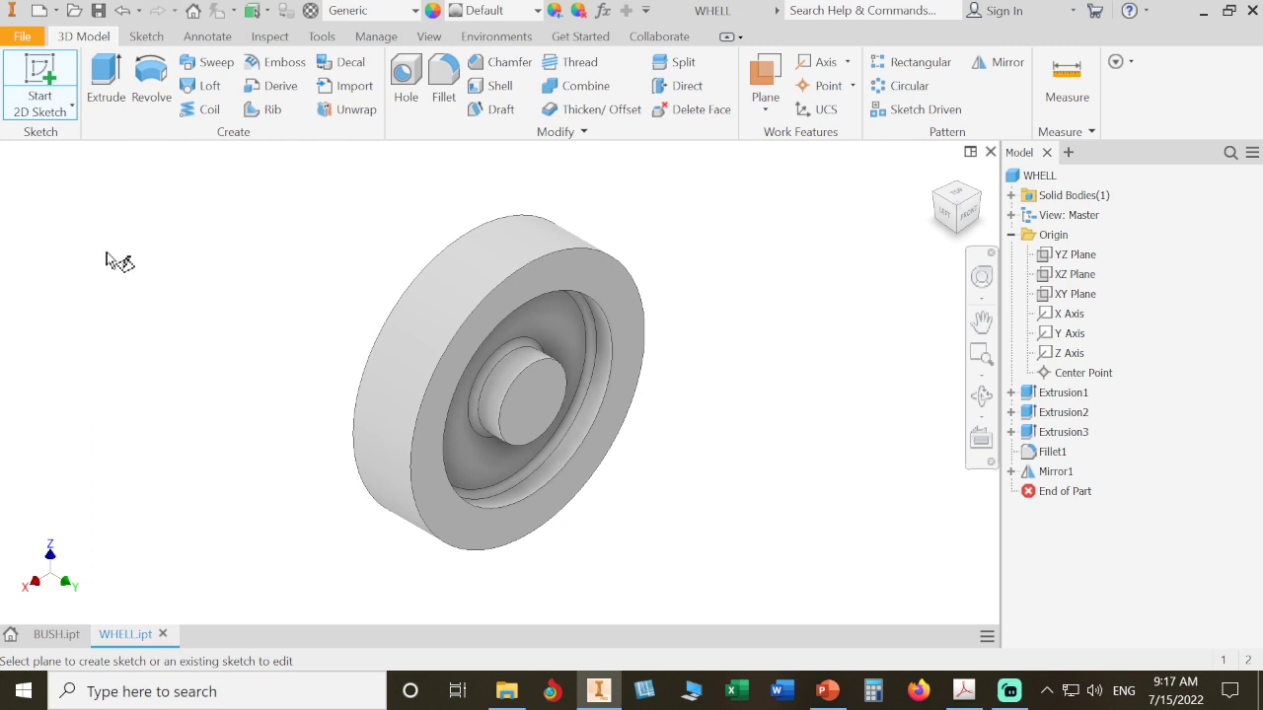
{"action": "left_click", "coordinate": [1078, 254]}
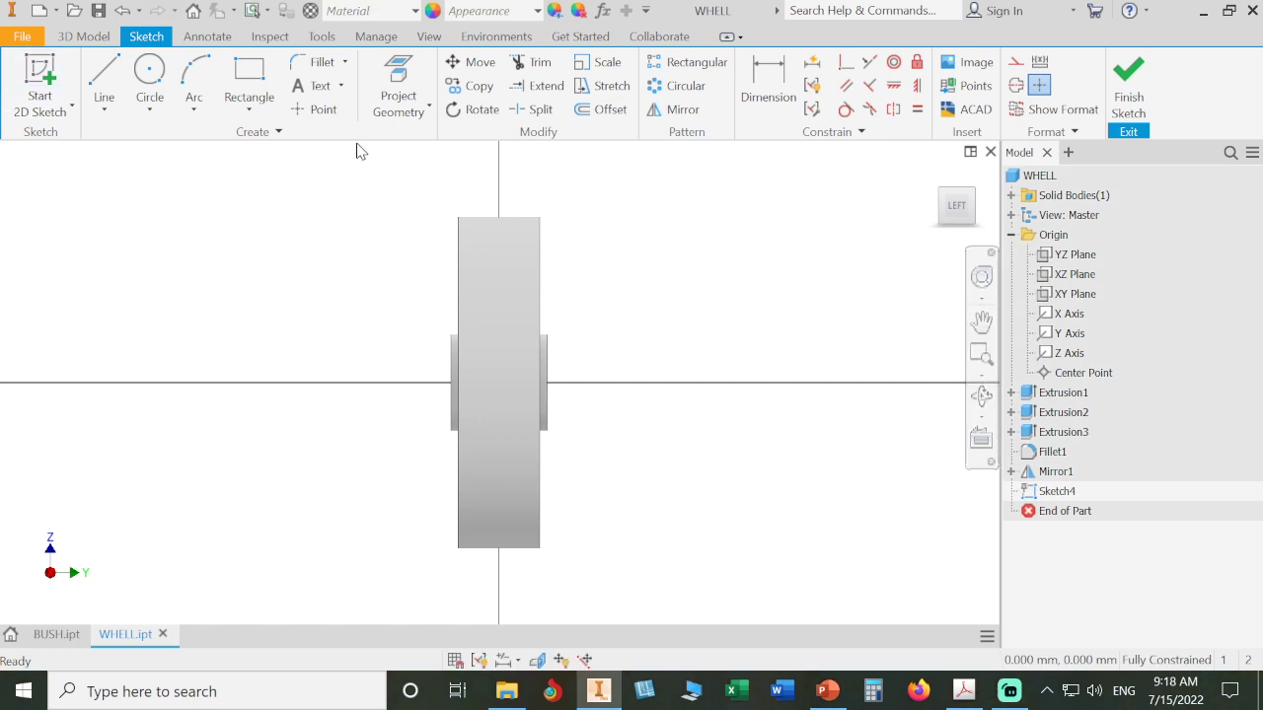
{"action": "left_click", "coordinate": [248, 85]}
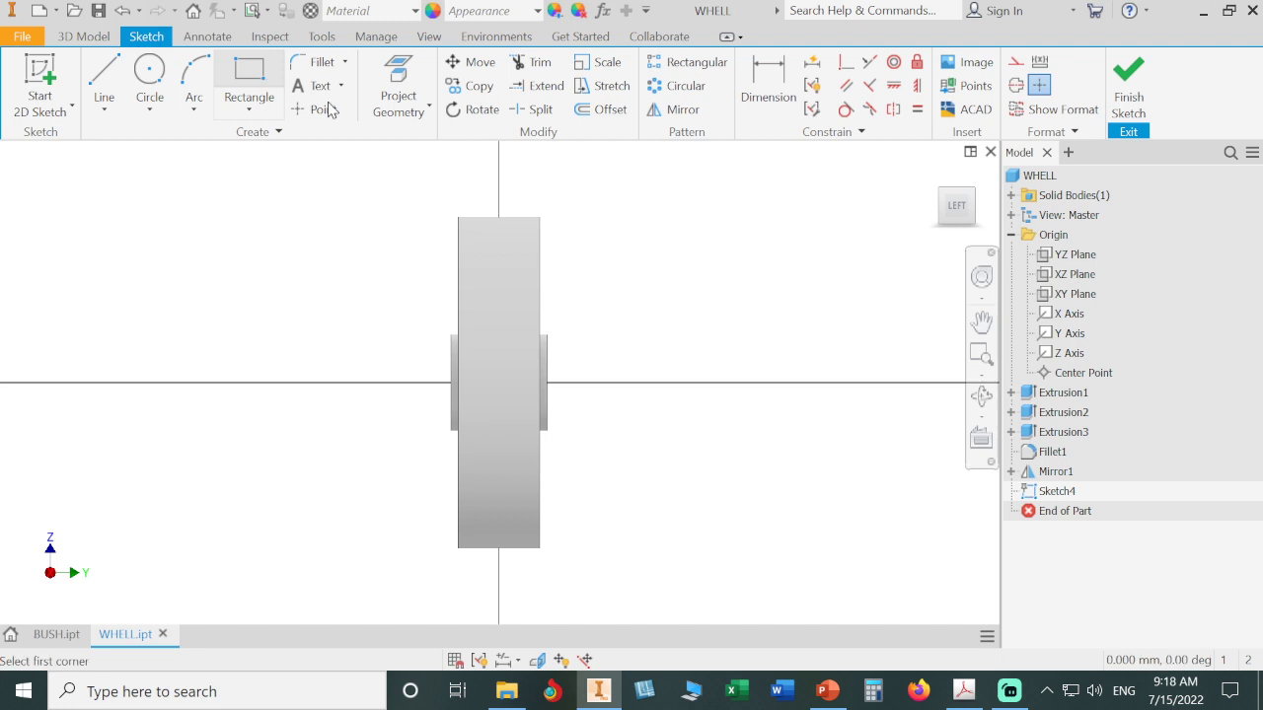
{"action": "left_click", "coordinate": [578, 168]}
{"action": "left_click", "coordinate": [760, 229]}
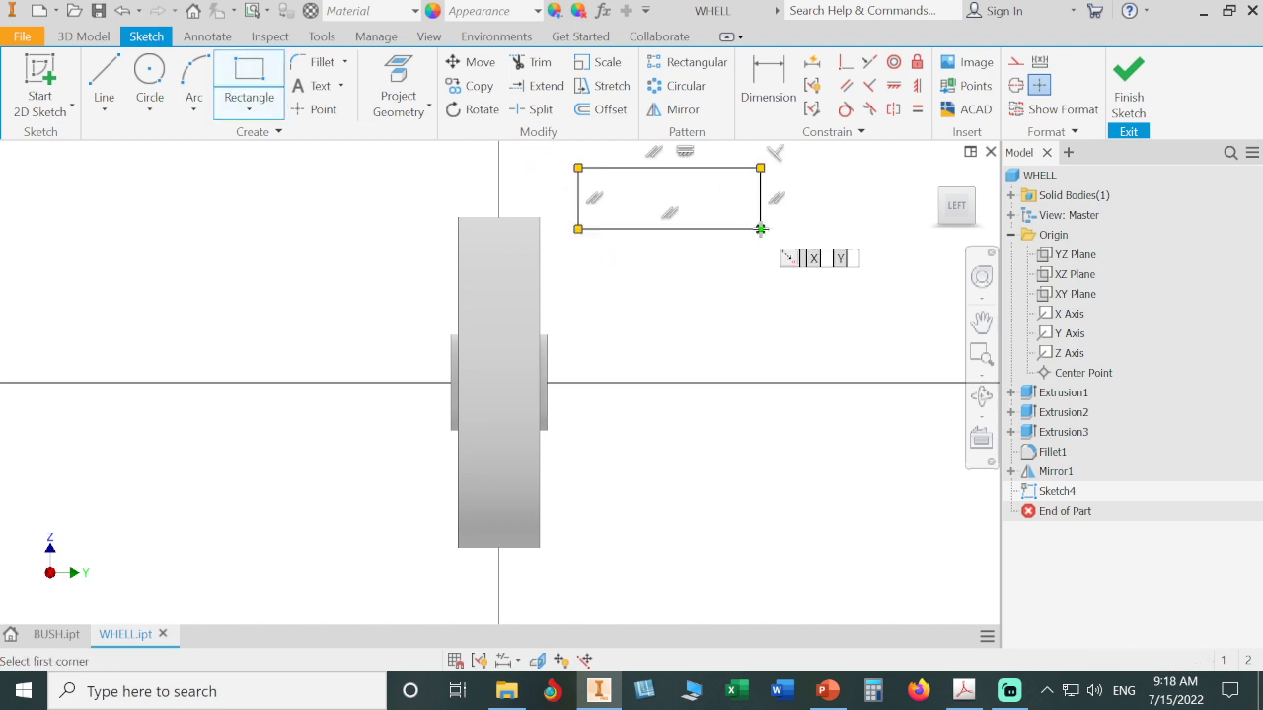
Dimension the rectangle's width as 12 mm.
{"action": "left_click", "coordinate": [767, 89]}
{"action": "left_click", "coordinate": [718, 230]}
{"action": "left_click", "coordinate": [705, 274]}
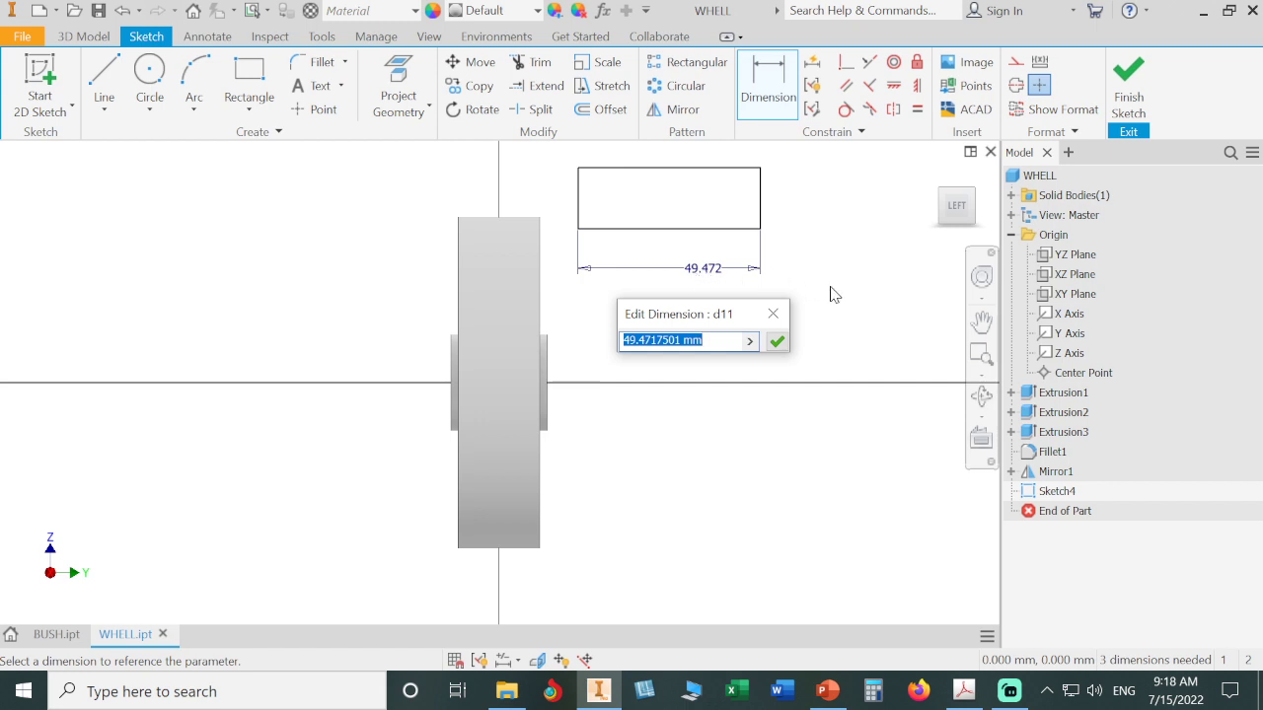
{"action": "type", "text": "12"}
{"action": "key", "text": "Return"}
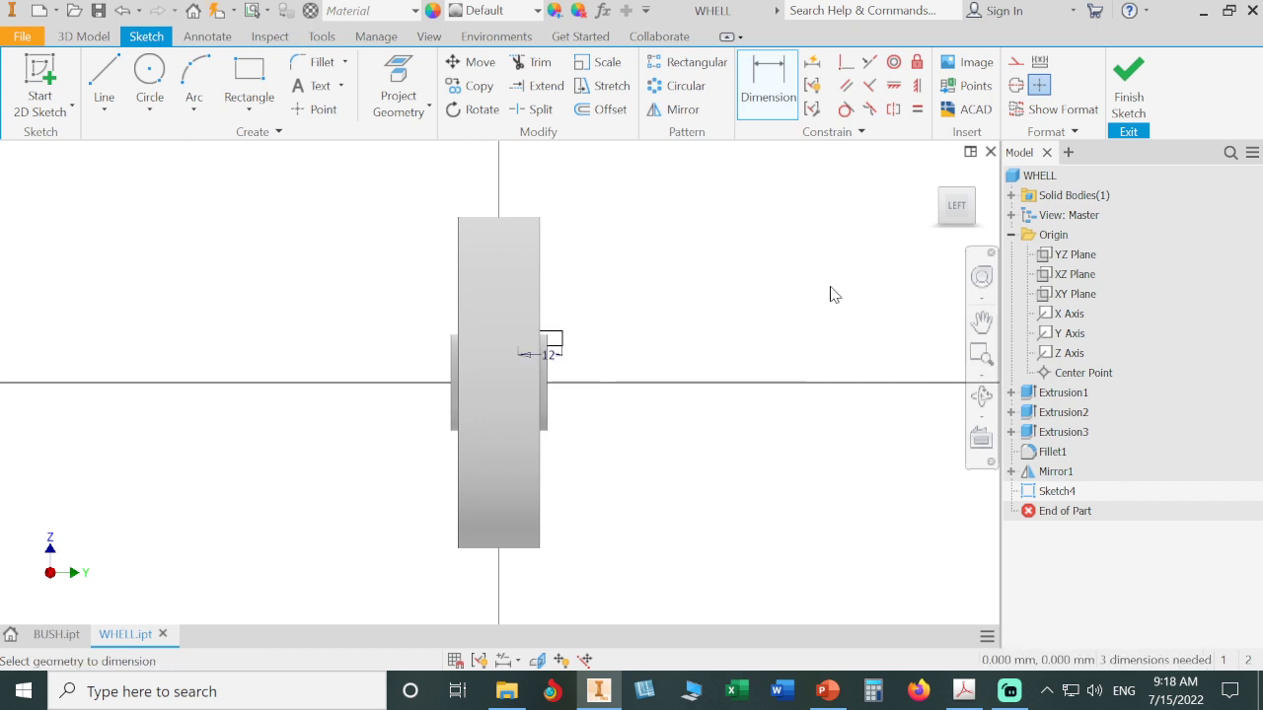
{"action": "key", "text": "Escape"}
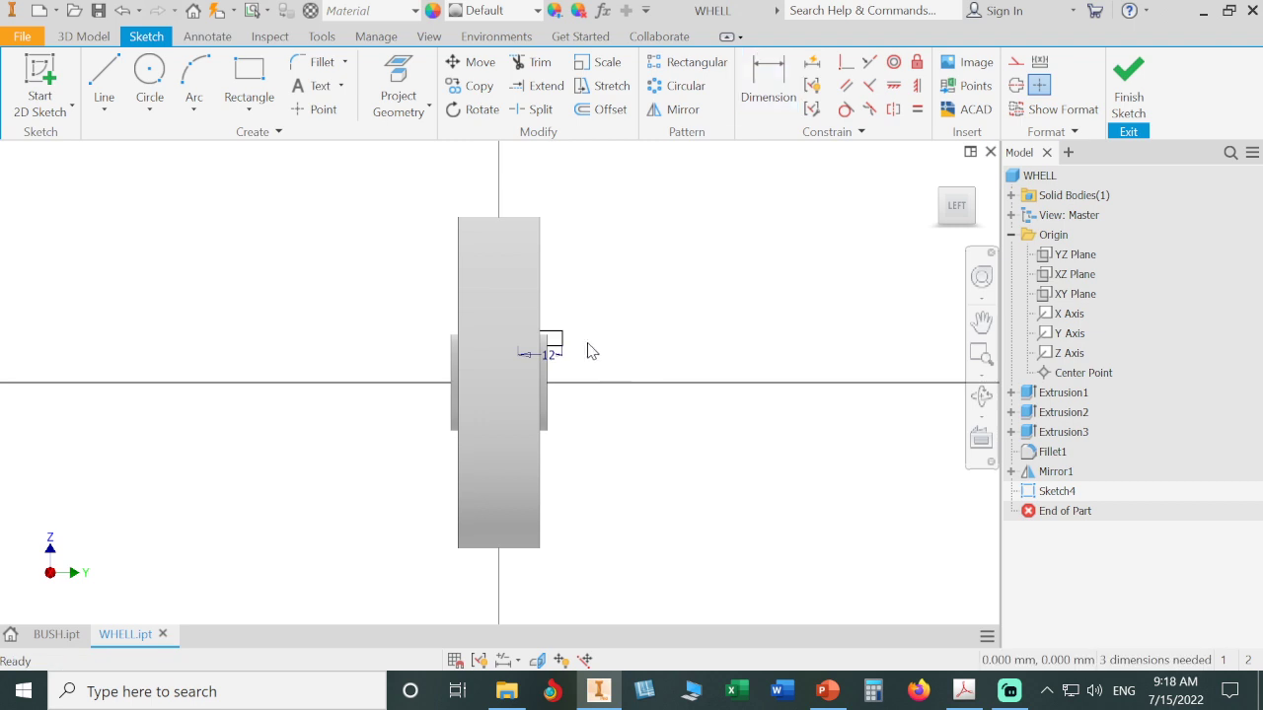
Move the rectangle sideways clear of the wheel and hub, and dimension its height as 6 mm.
{"action": "scroll", "coordinate": [564, 345], "scroll_direction": "up", "scroll_amount": 5}
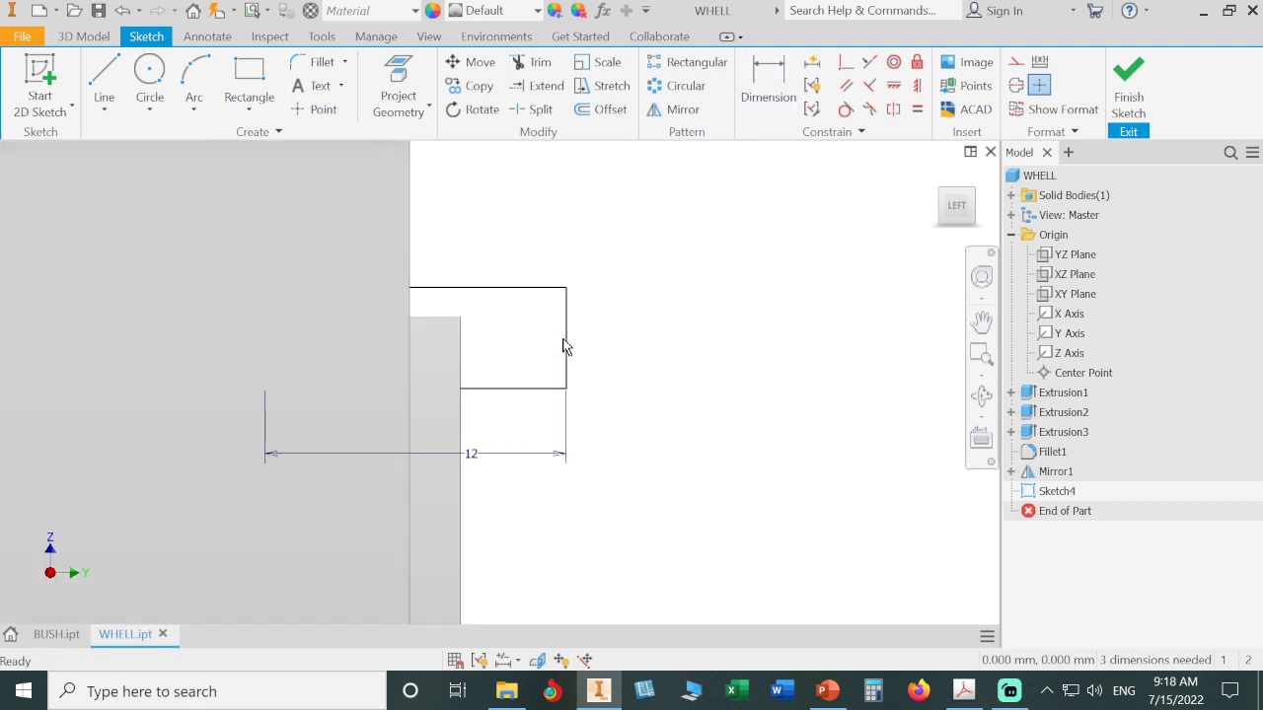
{"action": "left_click_drag", "start_coordinate": [564, 344], "coordinate": [1017, 360]}
{"action": "scroll", "coordinate": [819, 336], "scroll_direction": "down", "scroll_amount": 4}
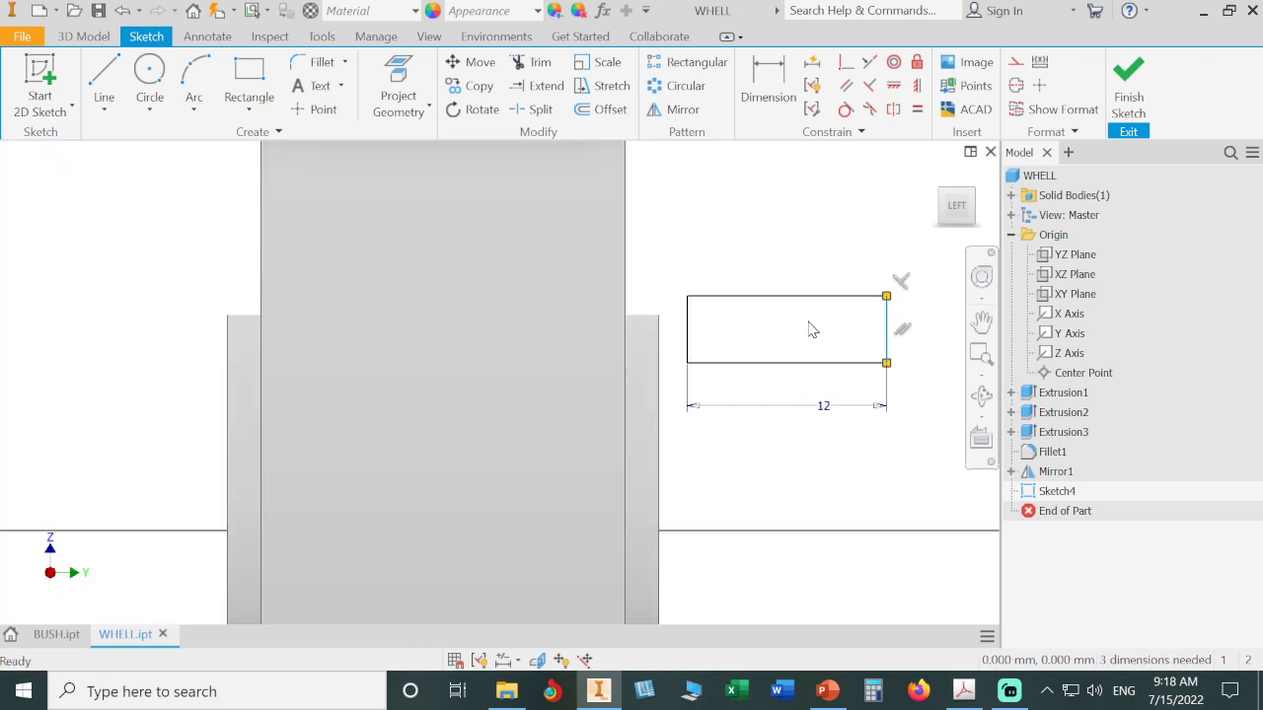
{"action": "left_click", "coordinate": [776, 107]}
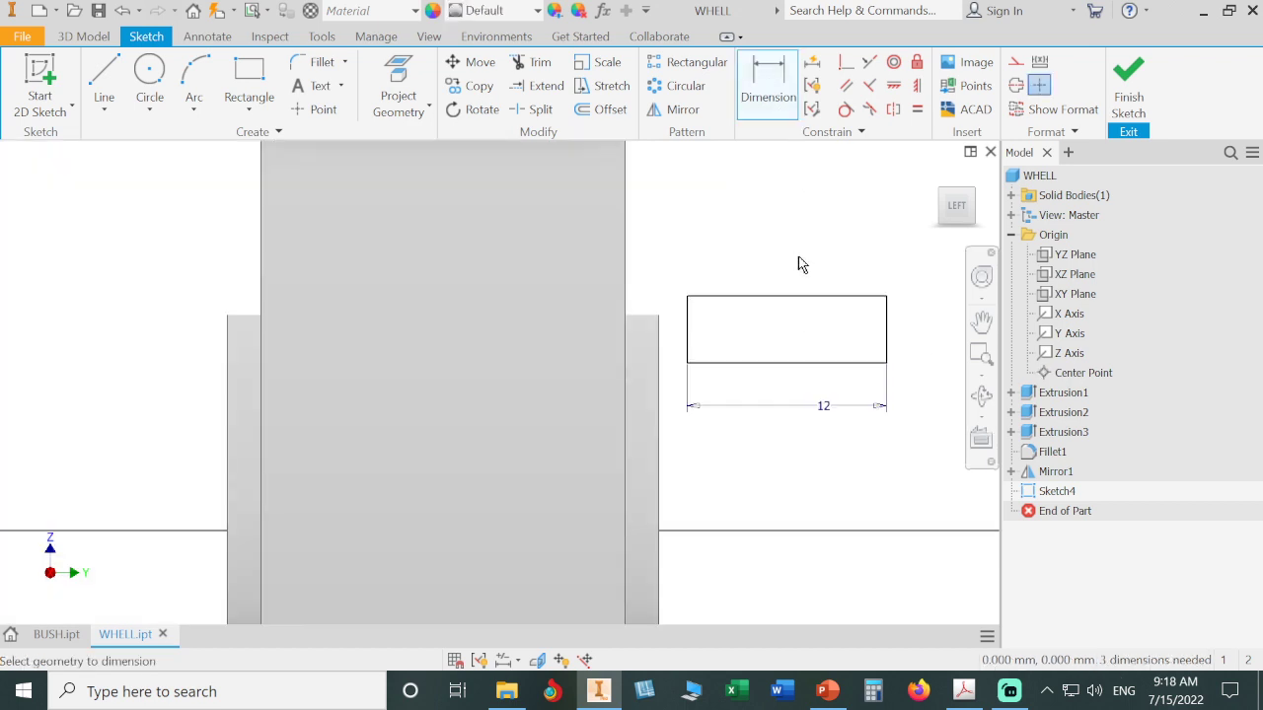
{"action": "left_click", "coordinate": [891, 339]}
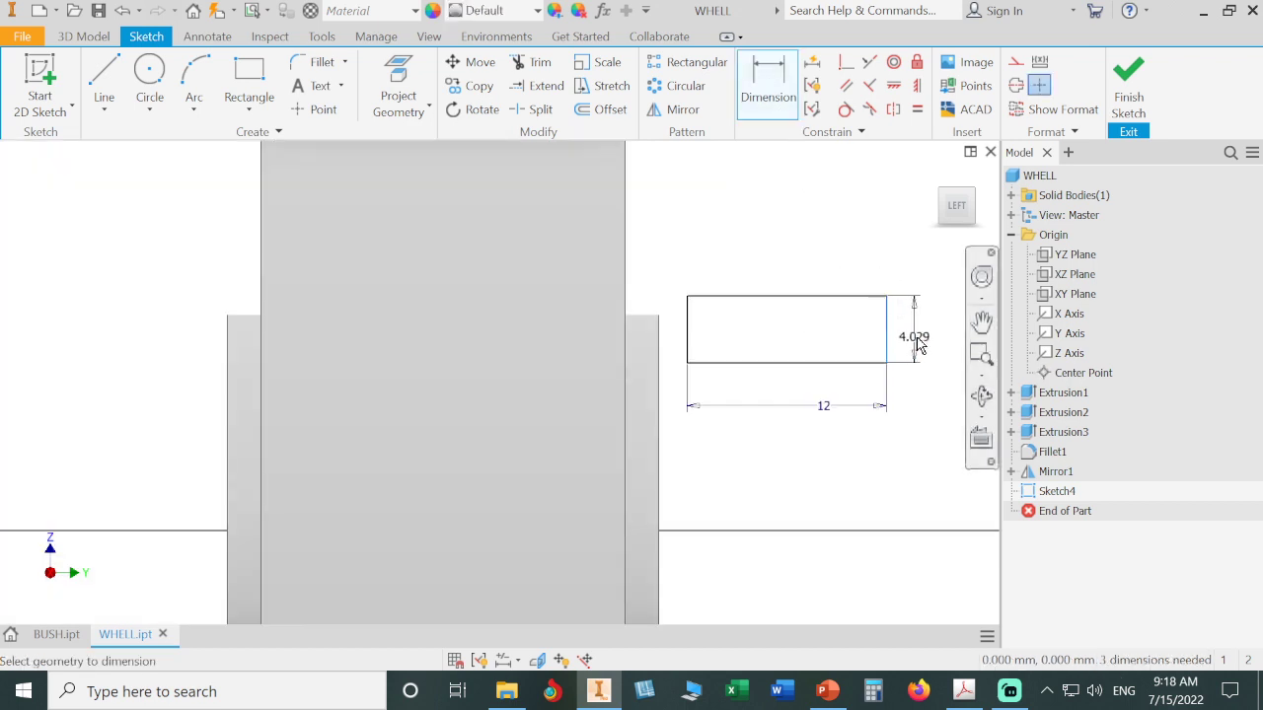
{"action": "left_click", "coordinate": [919, 340]}
{"action": "type", "text": "6"}
{"action": "key", "text": "Return"}
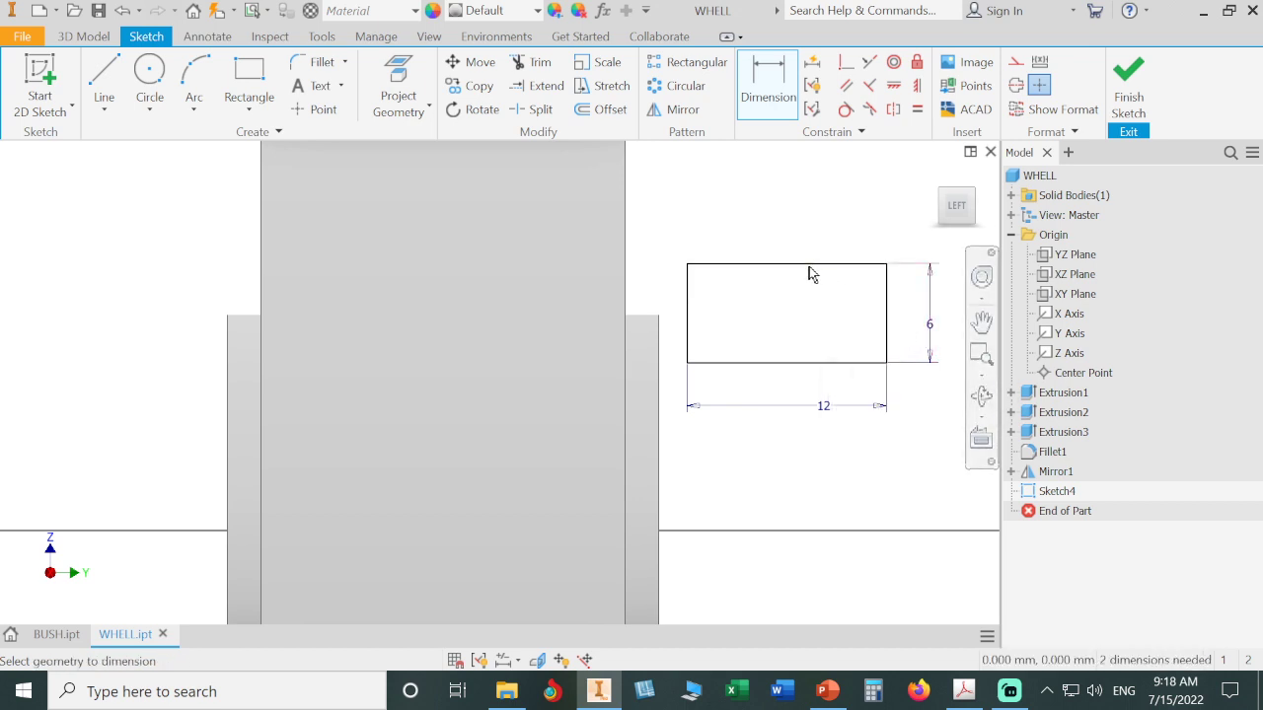
{"action": "scroll", "coordinate": [805, 273], "scroll_direction": "down", "scroll_amount": 6}
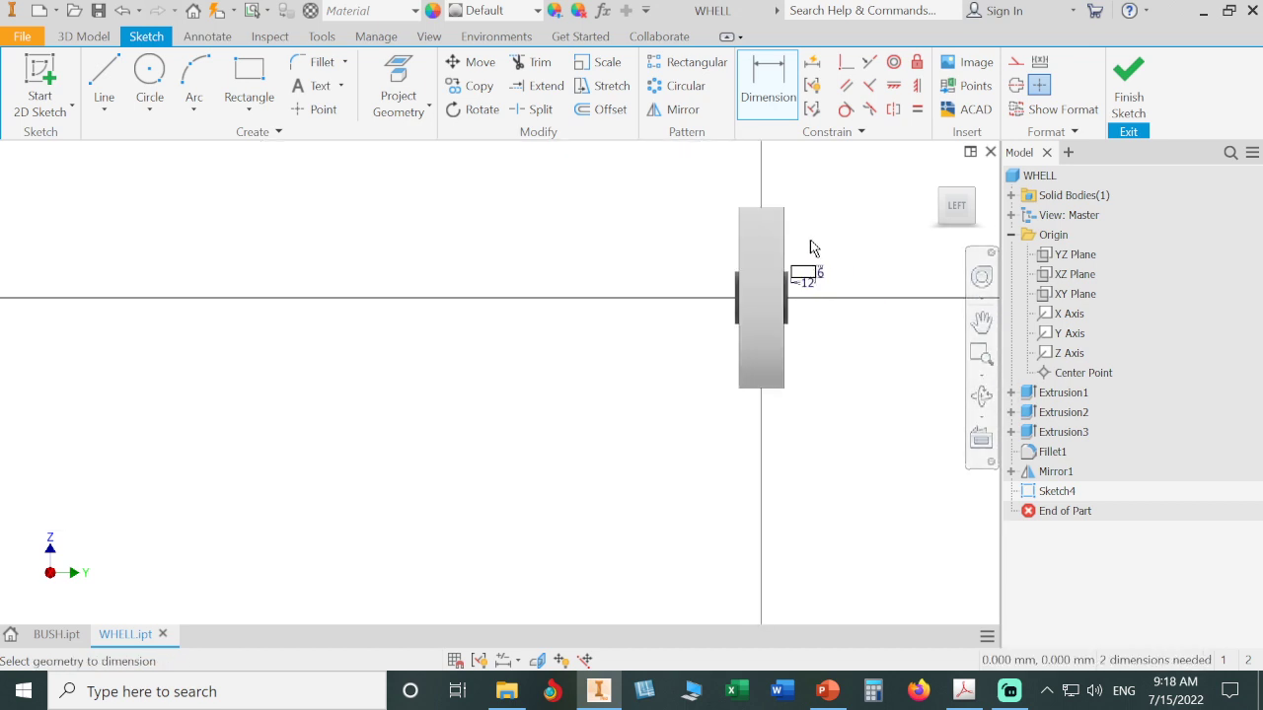
{"action": "key", "text": "Escape"}
Move the 12 by 6 mm rectangle up to a position above and beside the wheel's rim.
{"action": "scroll", "coordinate": [807, 247], "scroll_direction": "up", "scroll_amount": 6}
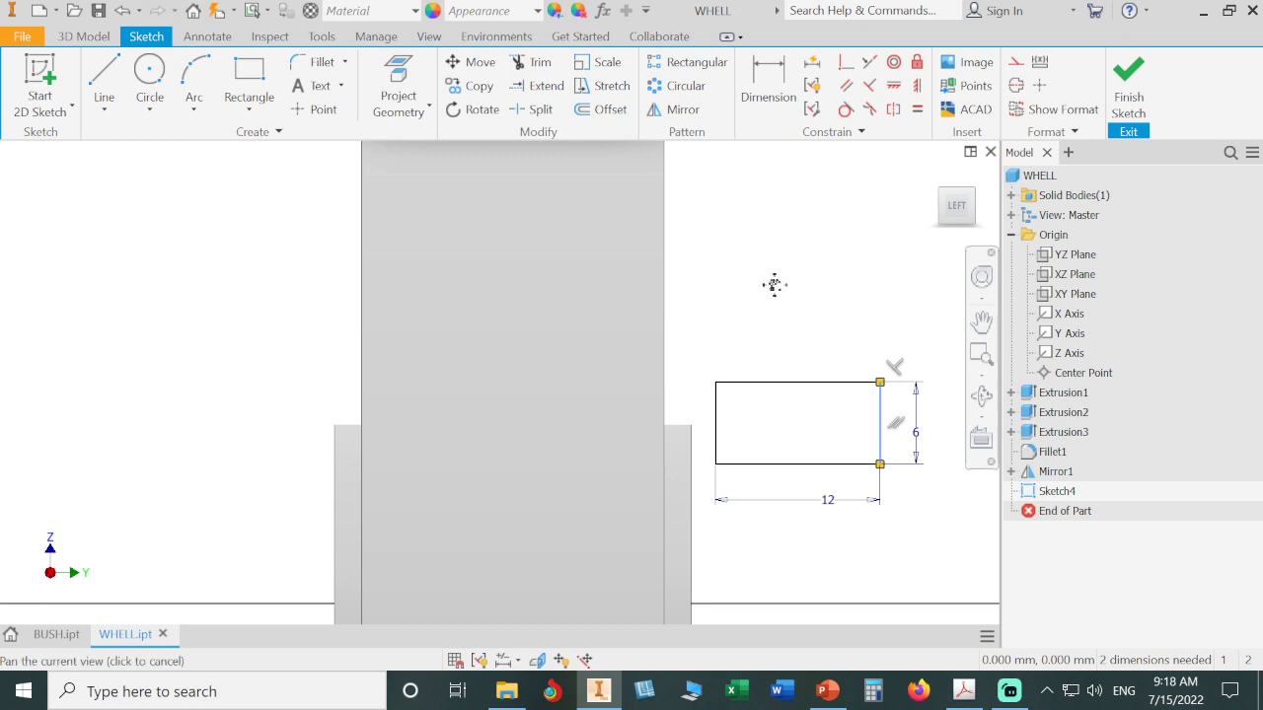
{"action": "scroll", "coordinate": [739, 318], "scroll_direction": "down", "scroll_amount": 4}
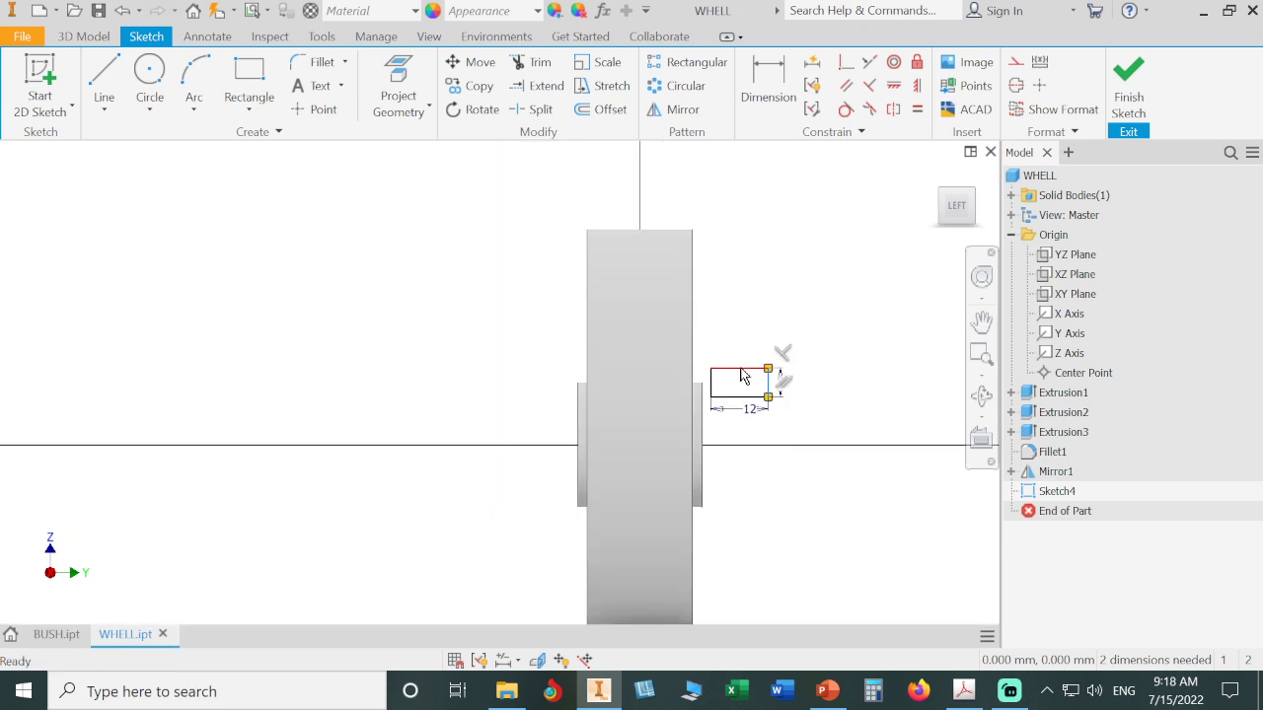
{"action": "left_click_drag", "start_coordinate": [739, 369], "coordinate": [719, 162]}
{"action": "scroll", "coordinate": [684, 219], "scroll_direction": "up", "scroll_amount": 5}
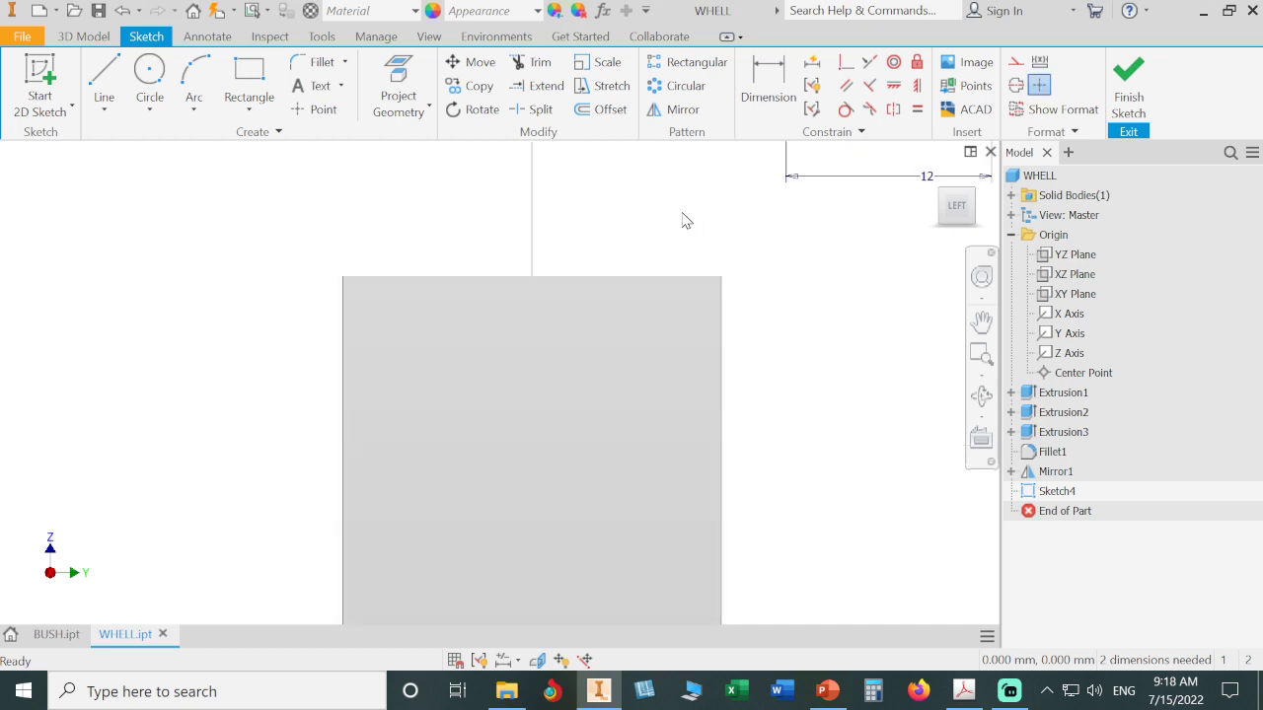
{"action": "scroll", "coordinate": [685, 219], "scroll_direction": "down", "scroll_amount": 4}
{"action": "middle_click_drag", "start_coordinate": [762, 302], "coordinate": [766, 361]}
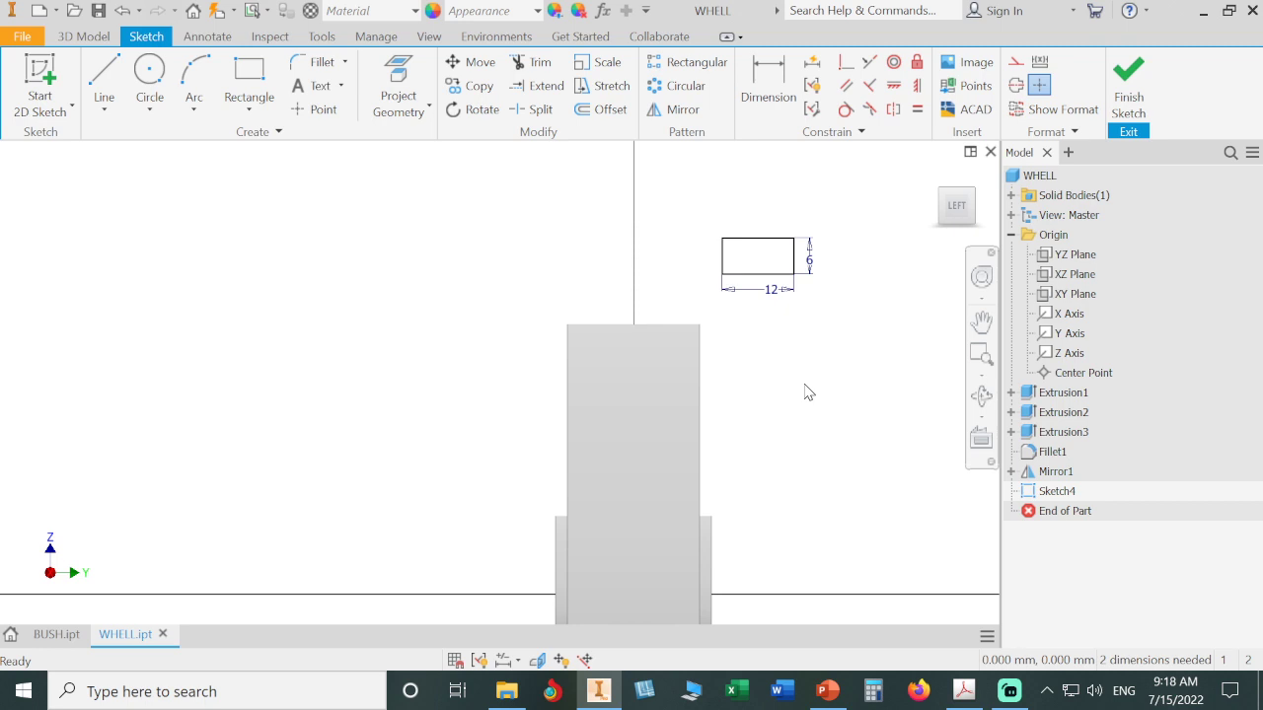
Project the wheel's upper rim edge into the sketch as reference geometry.
{"action": "middle_click_drag", "start_coordinate": [840, 400], "coordinate": [717, 395], "text": "shift"}
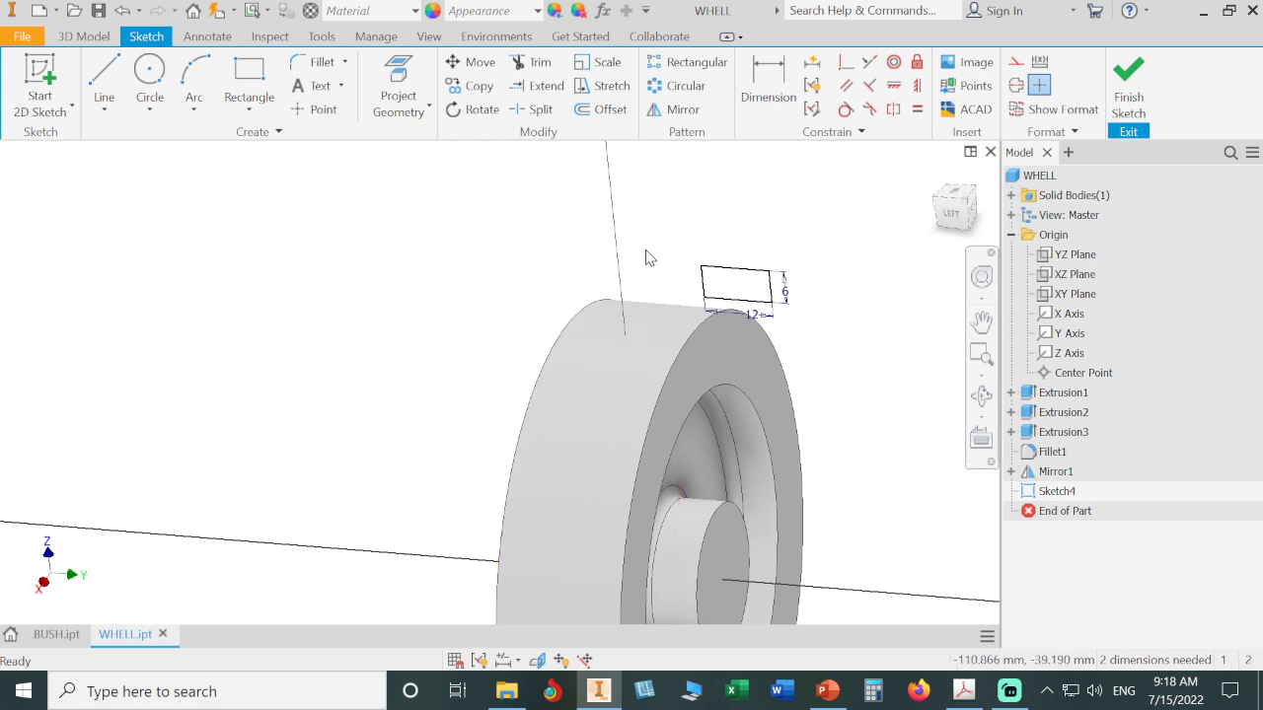
{"action": "left_click", "coordinate": [410, 75]}
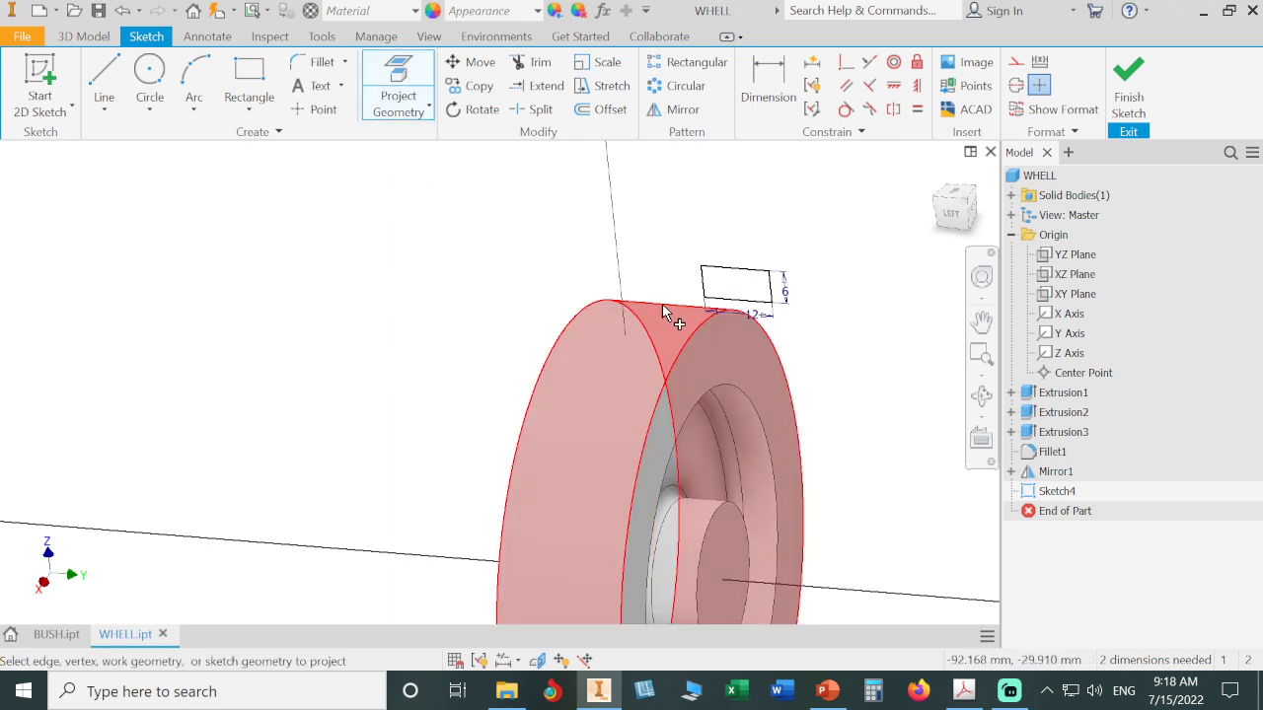
{"action": "left_click", "coordinate": [957, 216]}
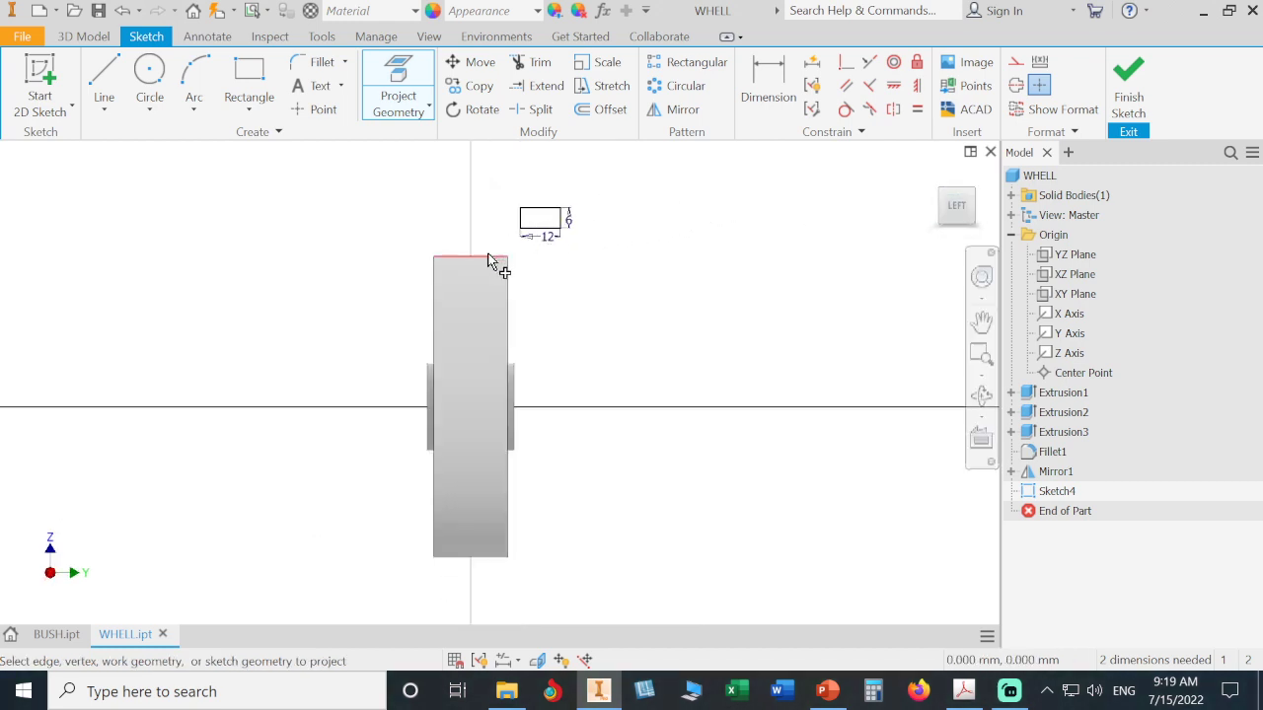
{"action": "left_click", "coordinate": [489, 259]}
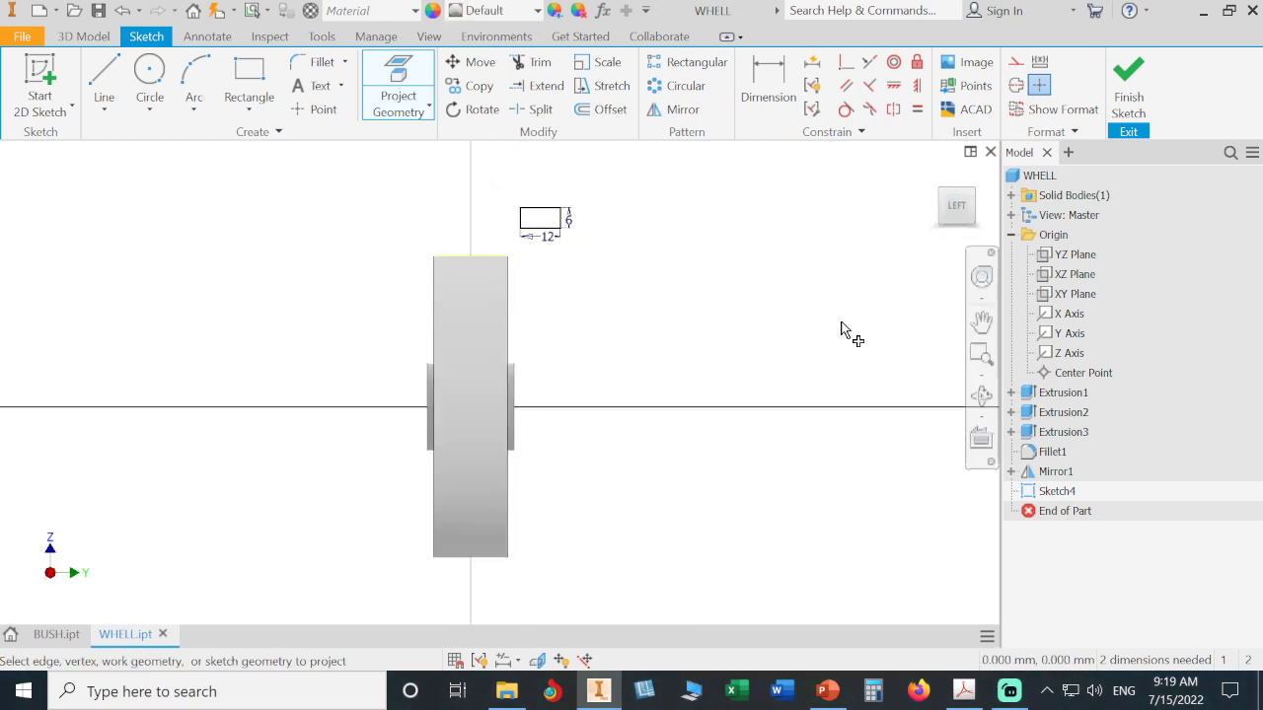
{"action": "middle_click_drag", "start_coordinate": [839, 322], "coordinate": [759, 349], "text": "shift"}
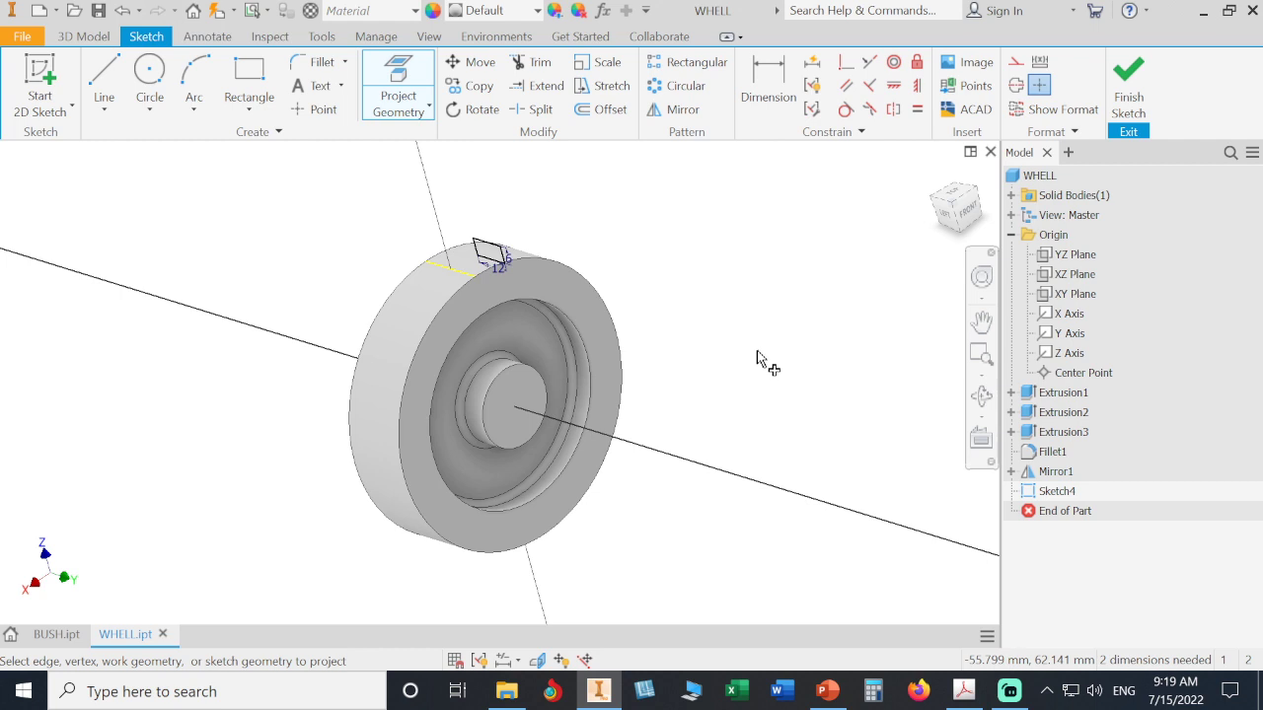
{"action": "left_click", "coordinate": [950, 221]}
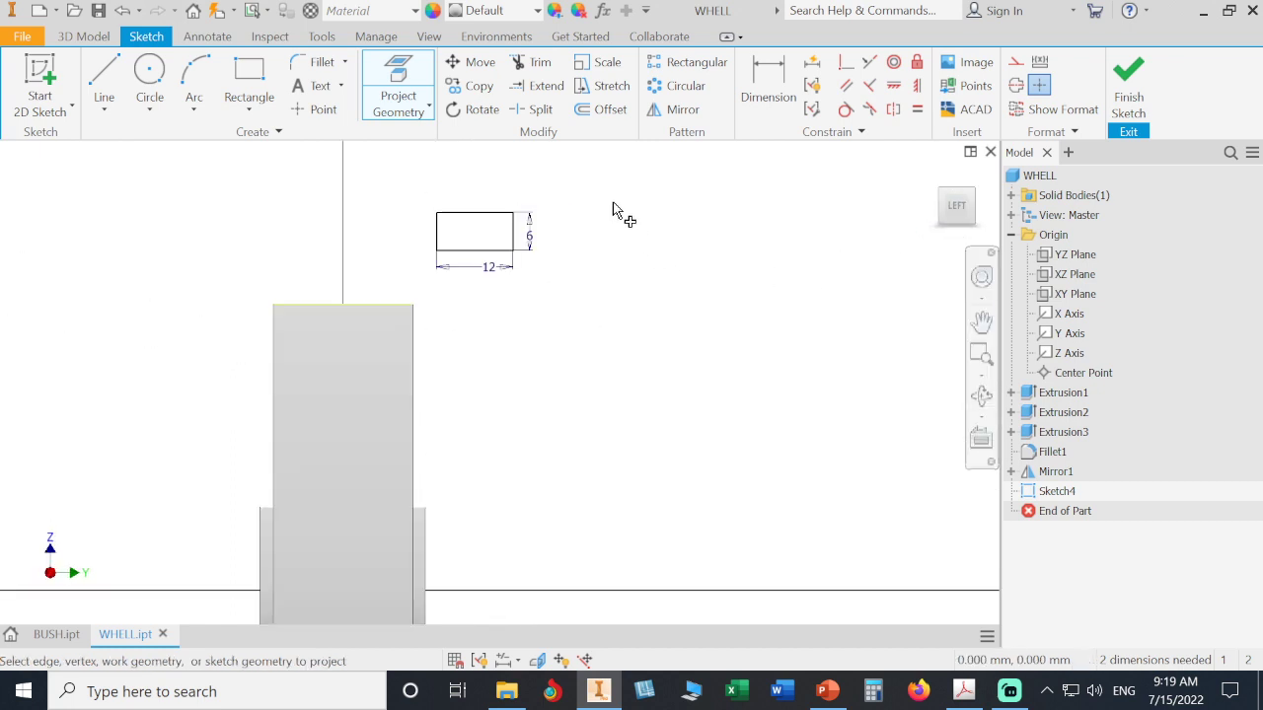
{"action": "key", "text": "Escape"}
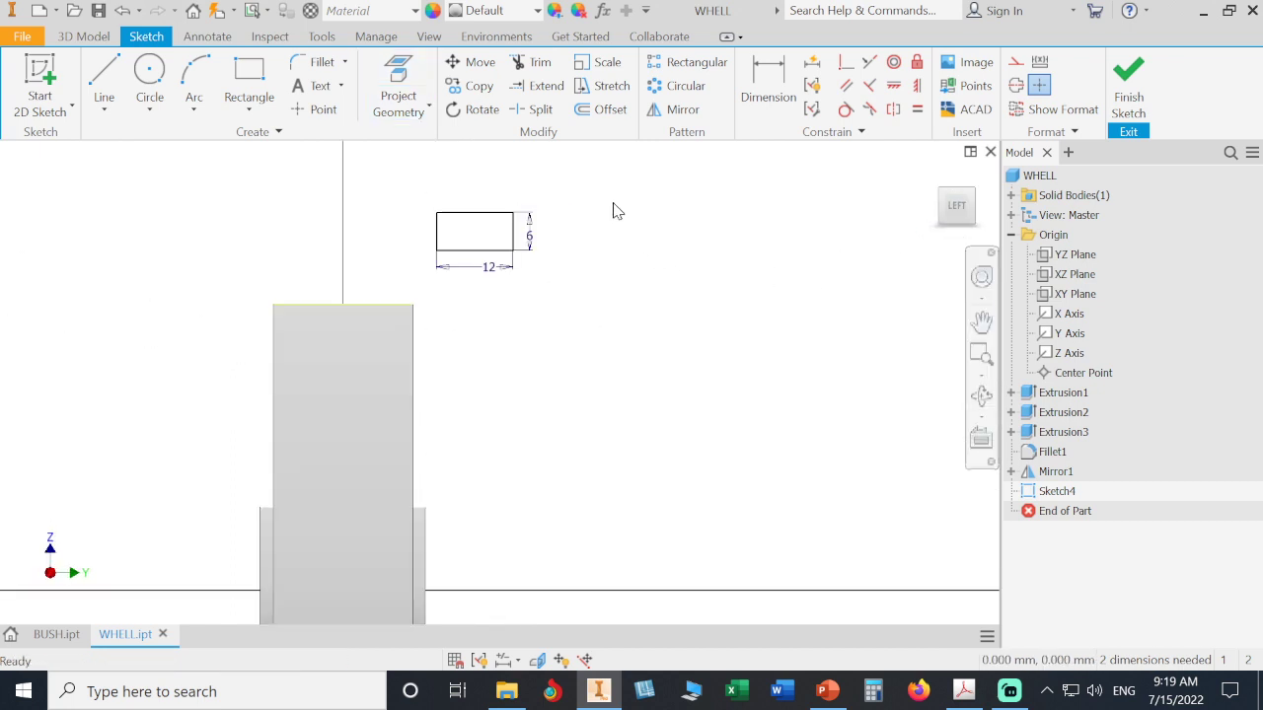
Move the 12 by 6 mm rectangle into the wheel's rim and slice the graphics at the sketch plane.
{"action": "left_click_drag", "start_coordinate": [483, 221], "coordinate": [389, 348], "text": "ctrl"}
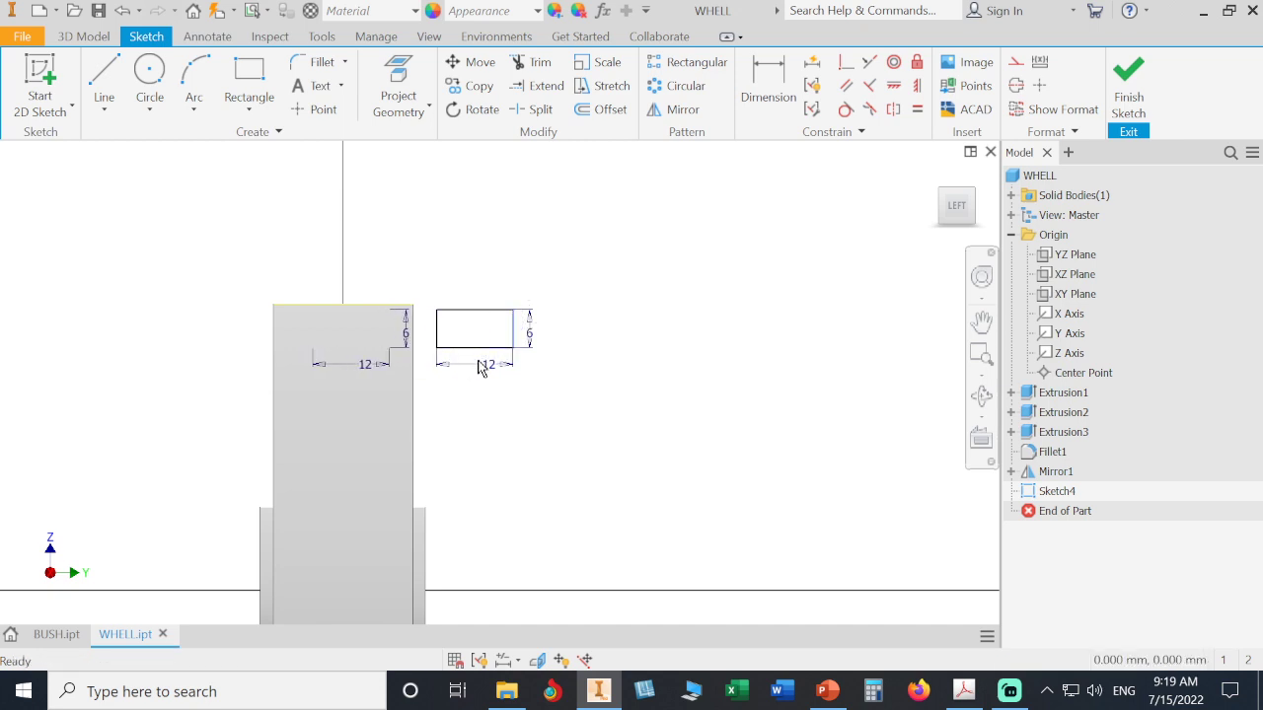
{"action": "left_click", "coordinate": [560, 399]}
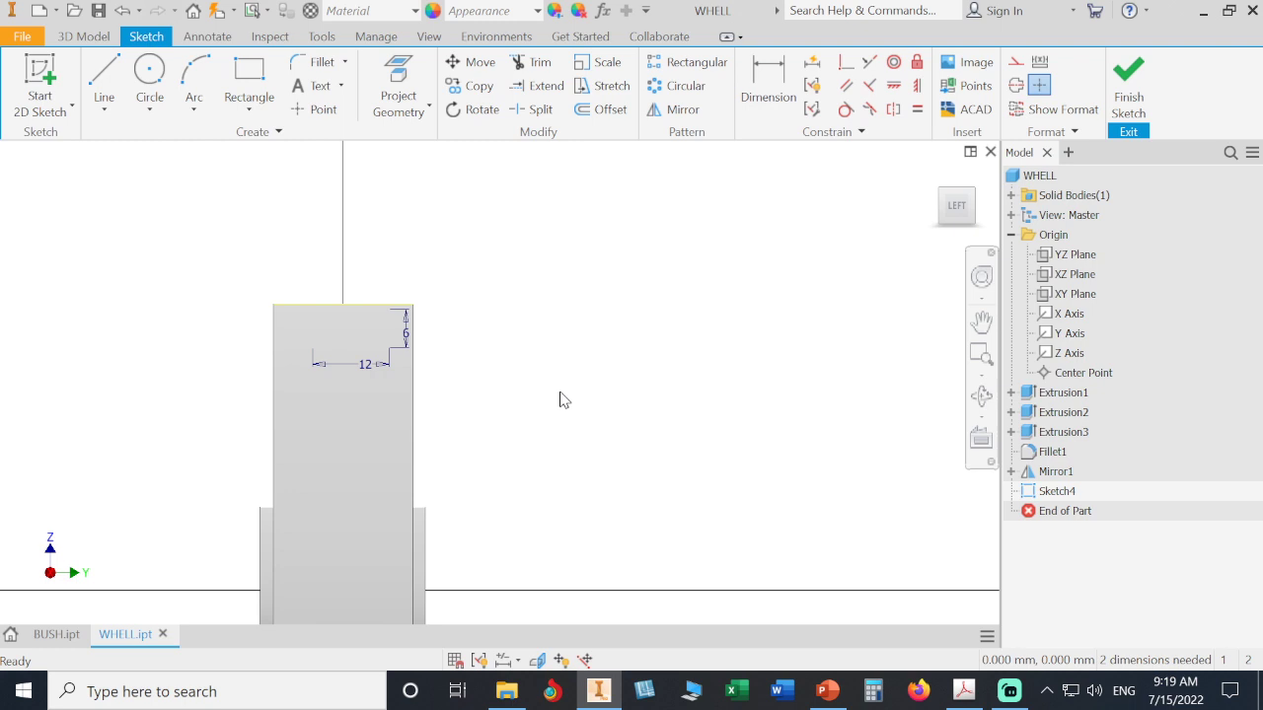
{"action": "left_click", "coordinate": [428, 35]}
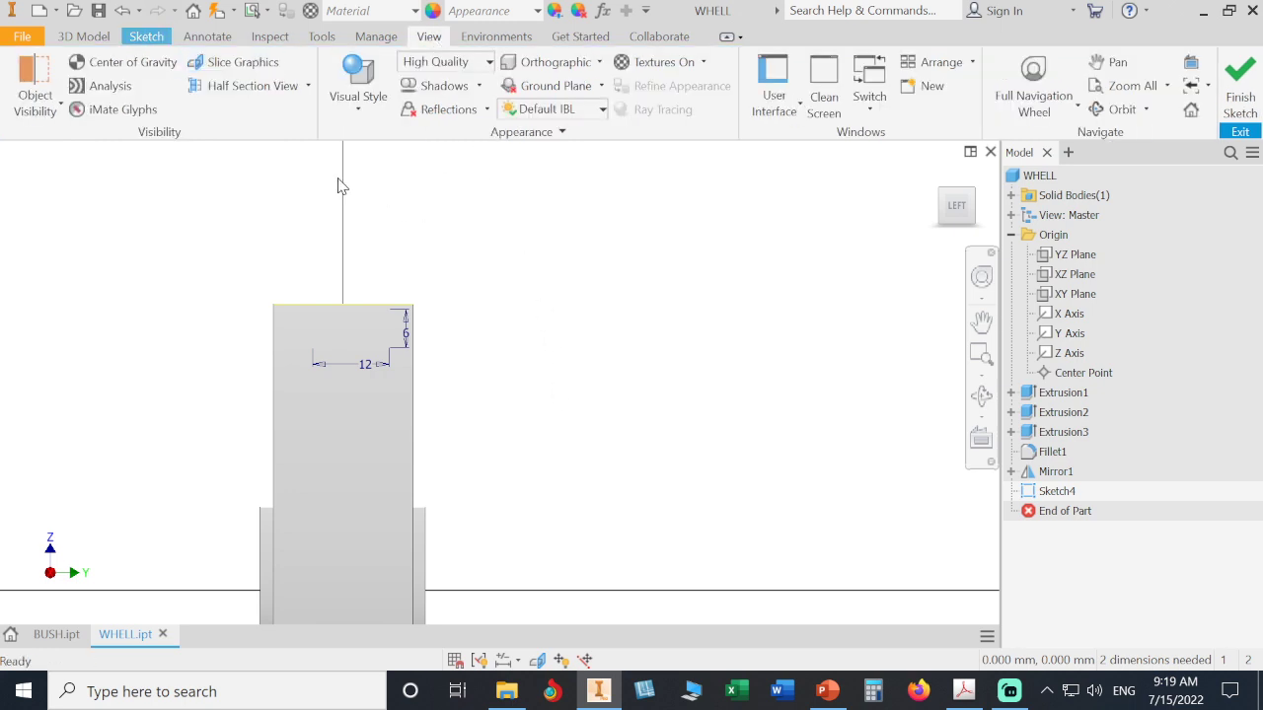
{"action": "left_click", "coordinate": [264, 65]}
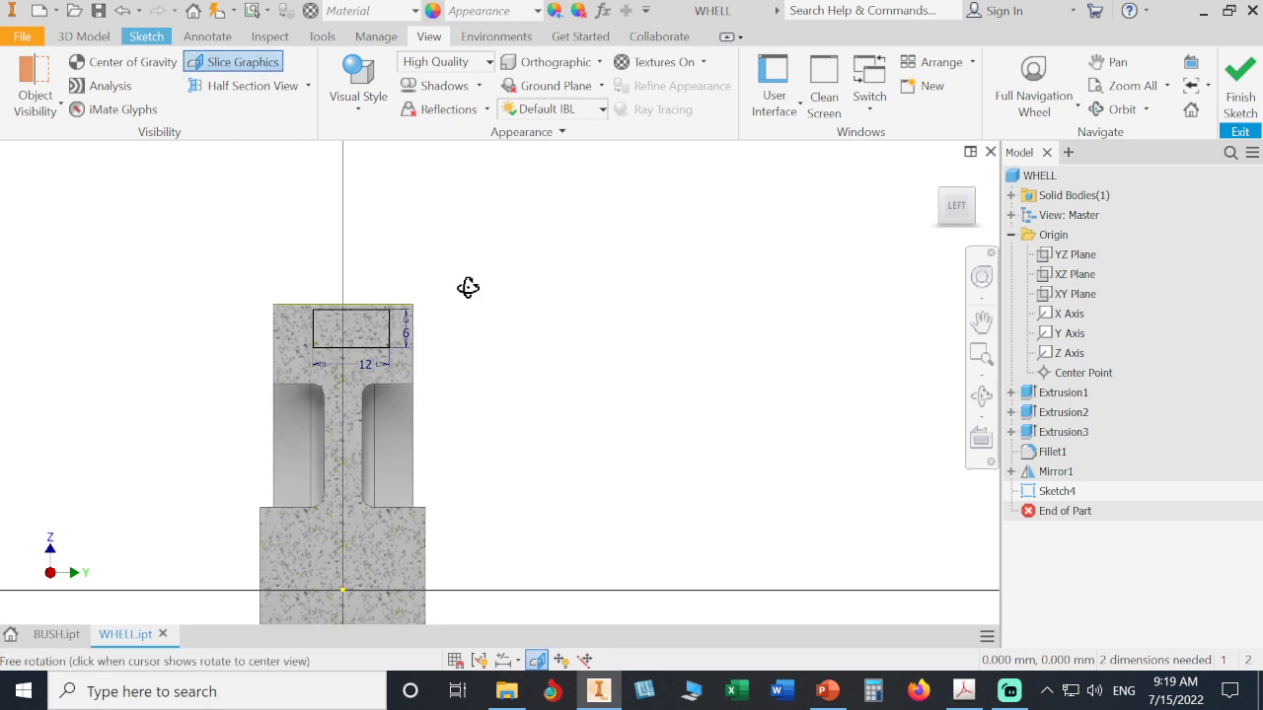
{"action": "middle_click_drag", "start_coordinate": [468, 287], "coordinate": [609, 268], "text": "shift"}
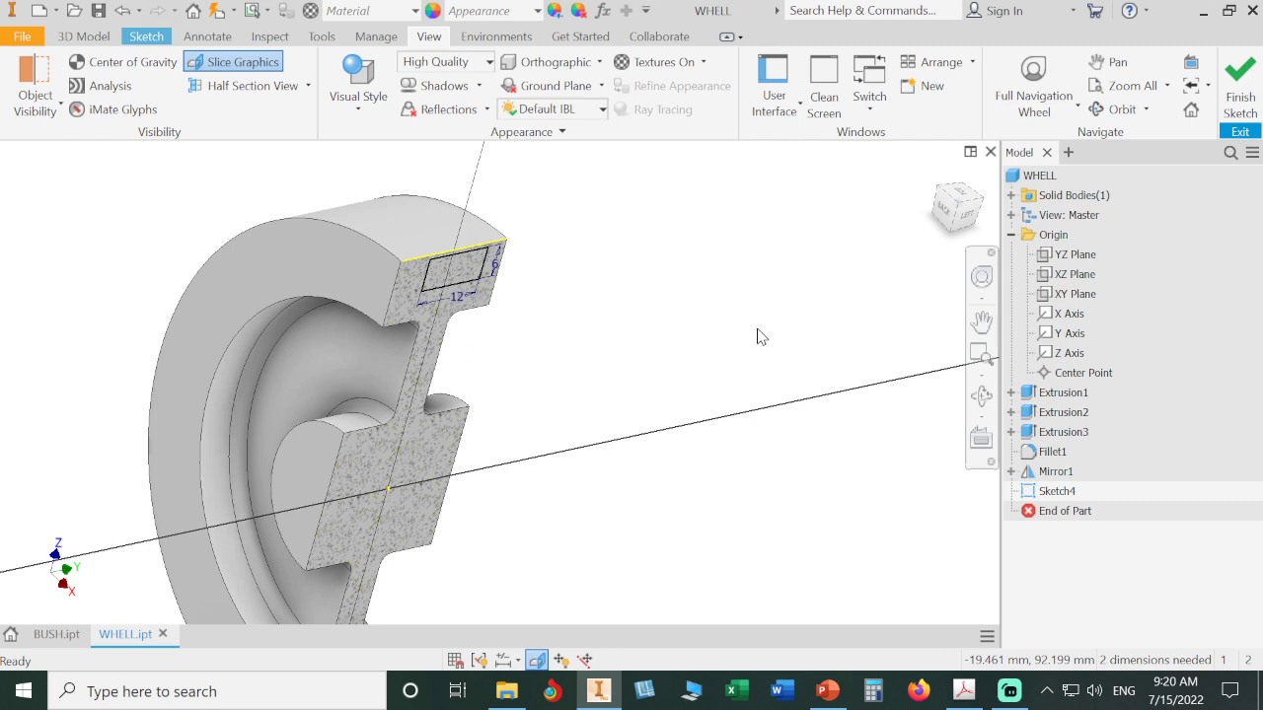
{"action": "left_click", "coordinate": [945, 229]}
{"action": "scroll", "coordinate": [553, 203], "scroll_direction": "up", "scroll_amount": 4}
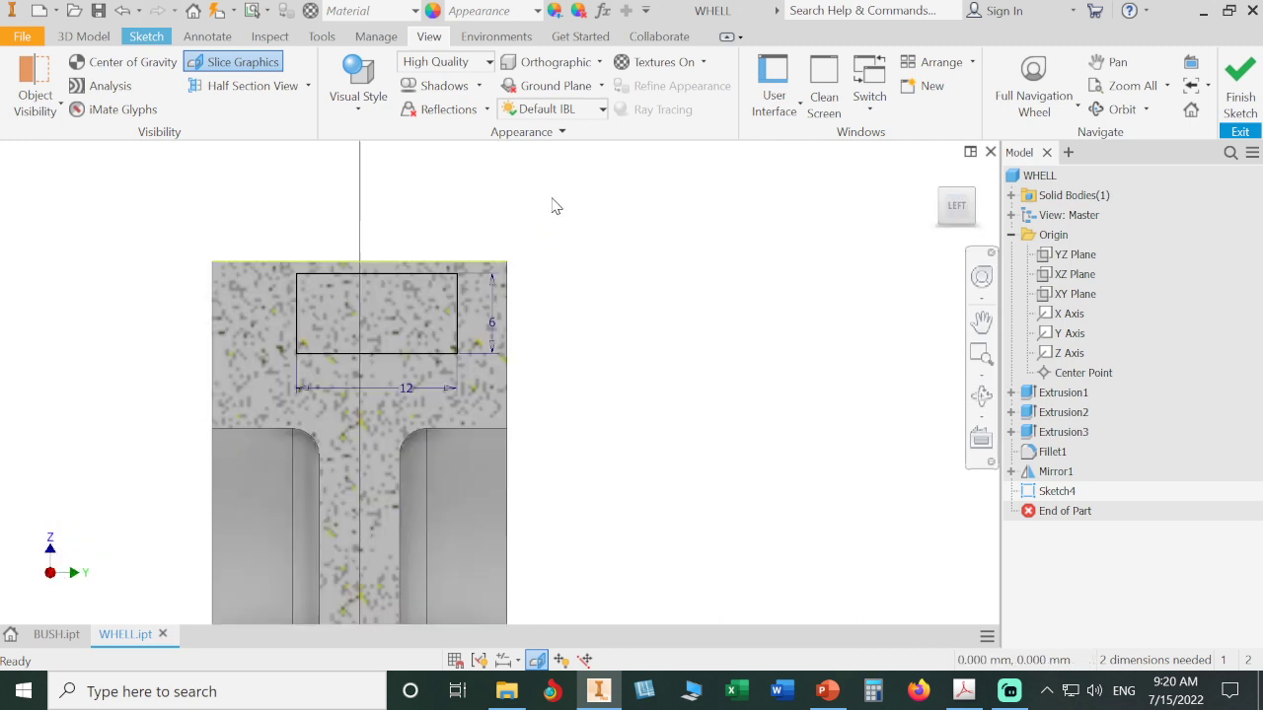
Try positioning the rectangle by hand near the rim's outer edge, and move it back out beside the wheel.
{"action": "left_click_drag", "start_coordinate": [446, 275], "coordinate": [444, 266]}
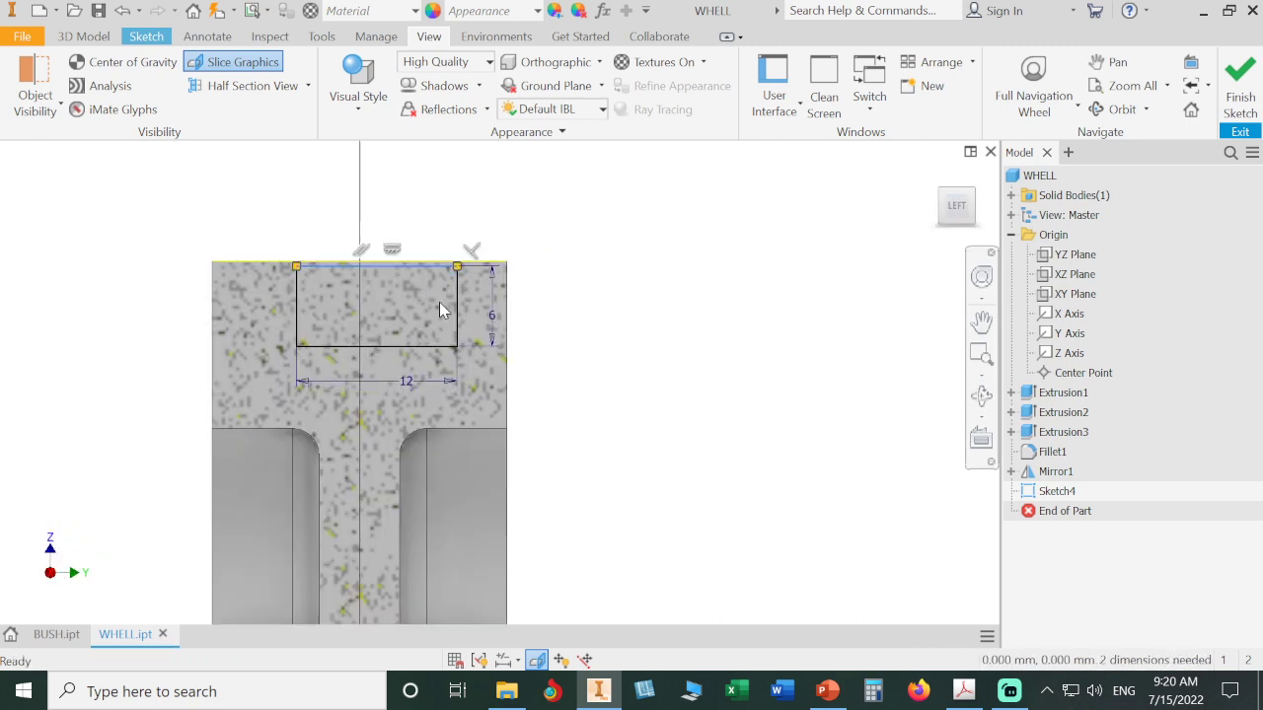
{"action": "left_click_drag", "start_coordinate": [455, 312], "coordinate": [427, 314]}
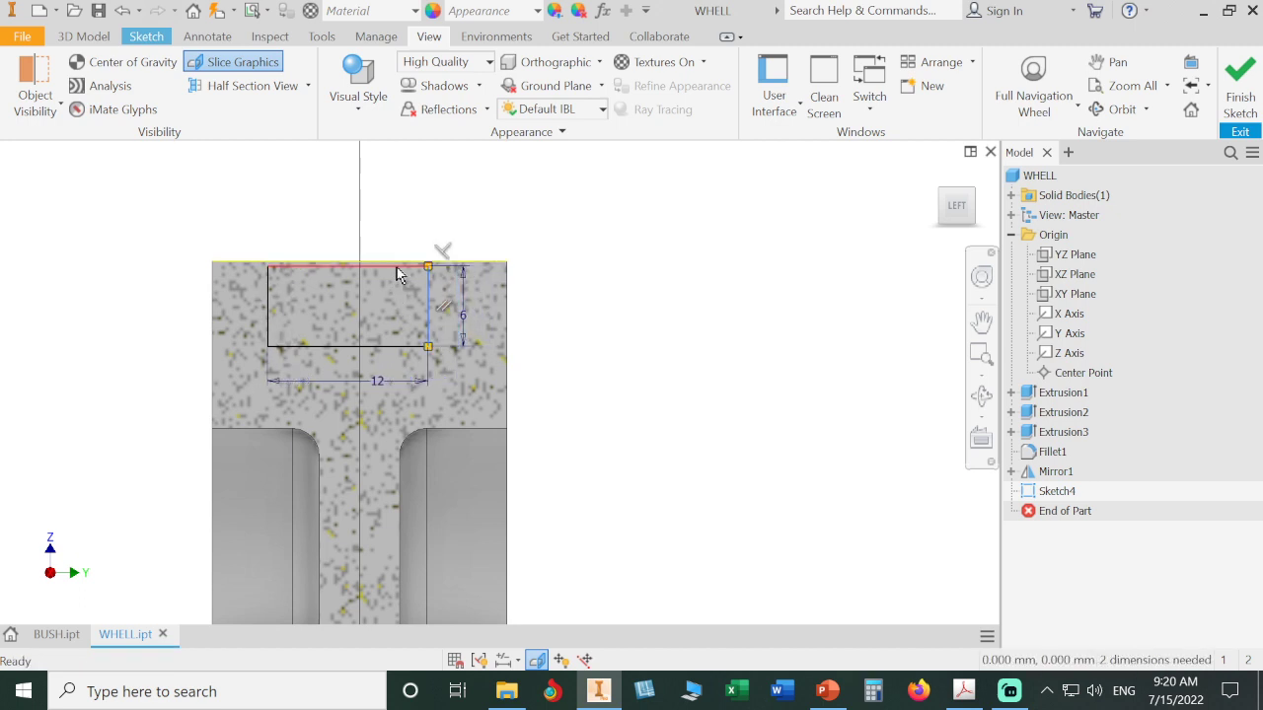
{"action": "mouse_move", "coordinate": [443, 264]}
{"action": "left_mouse_down"}
{"action": "mouse_move", "coordinate": [504, 286]}
{"action": "mouse_move", "coordinate": [463, 312]}
{"action": "mouse_move", "coordinate": [771, 321]}
{"action": "left_mouse_up"}
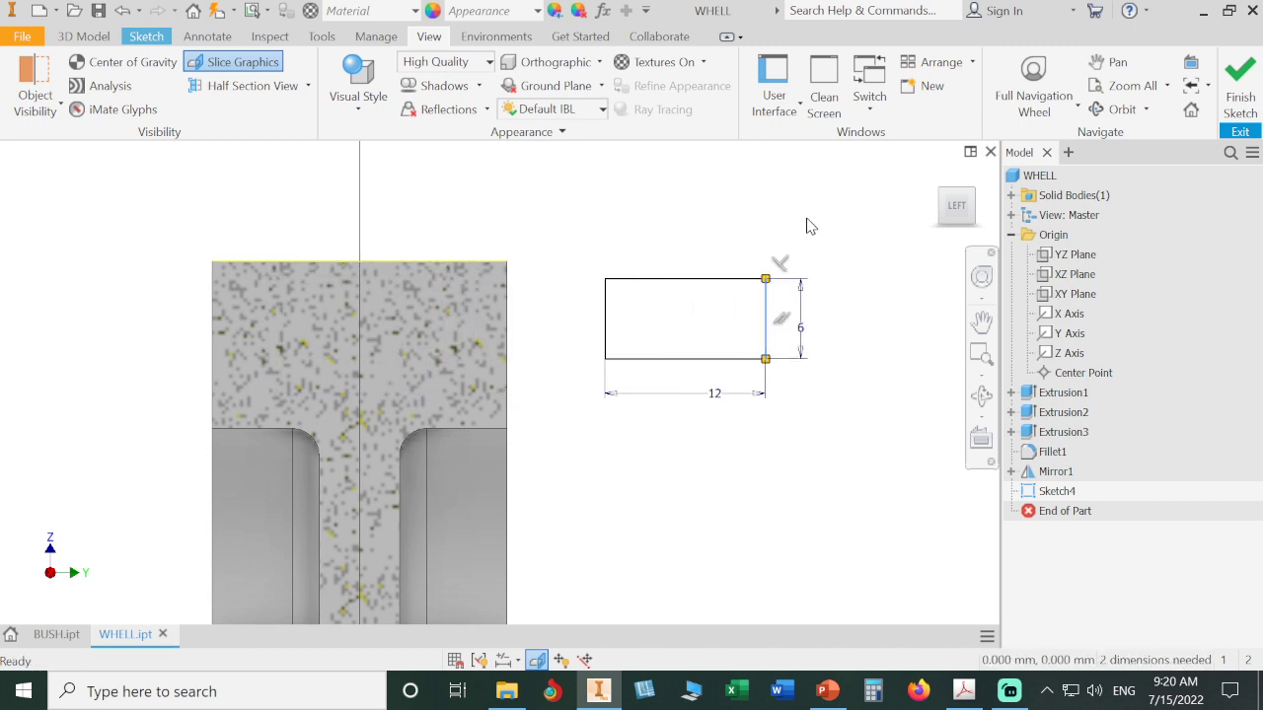
Make the midpoint of the rectangle's upper edge coincident with the midpoint of the projected rim edge, and finish the sketch.
{"action": "left_click", "coordinate": [146, 36]}
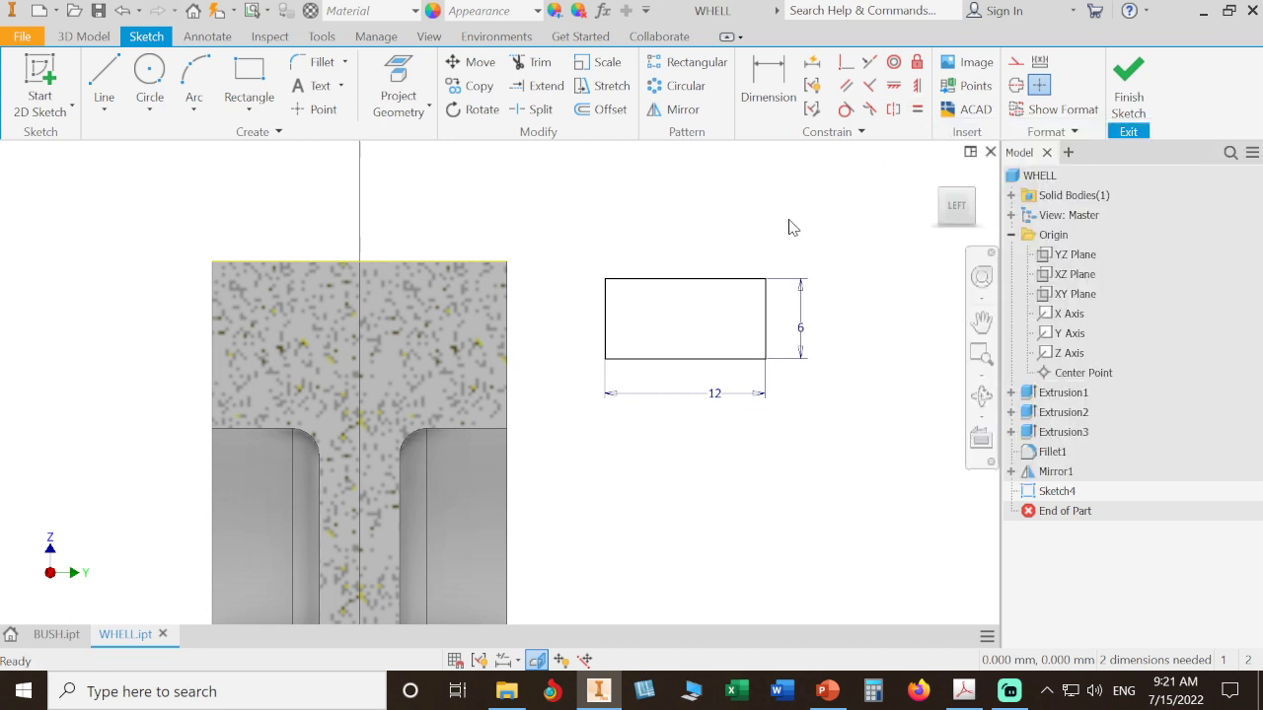
{"action": "left_click", "coordinate": [845, 63]}
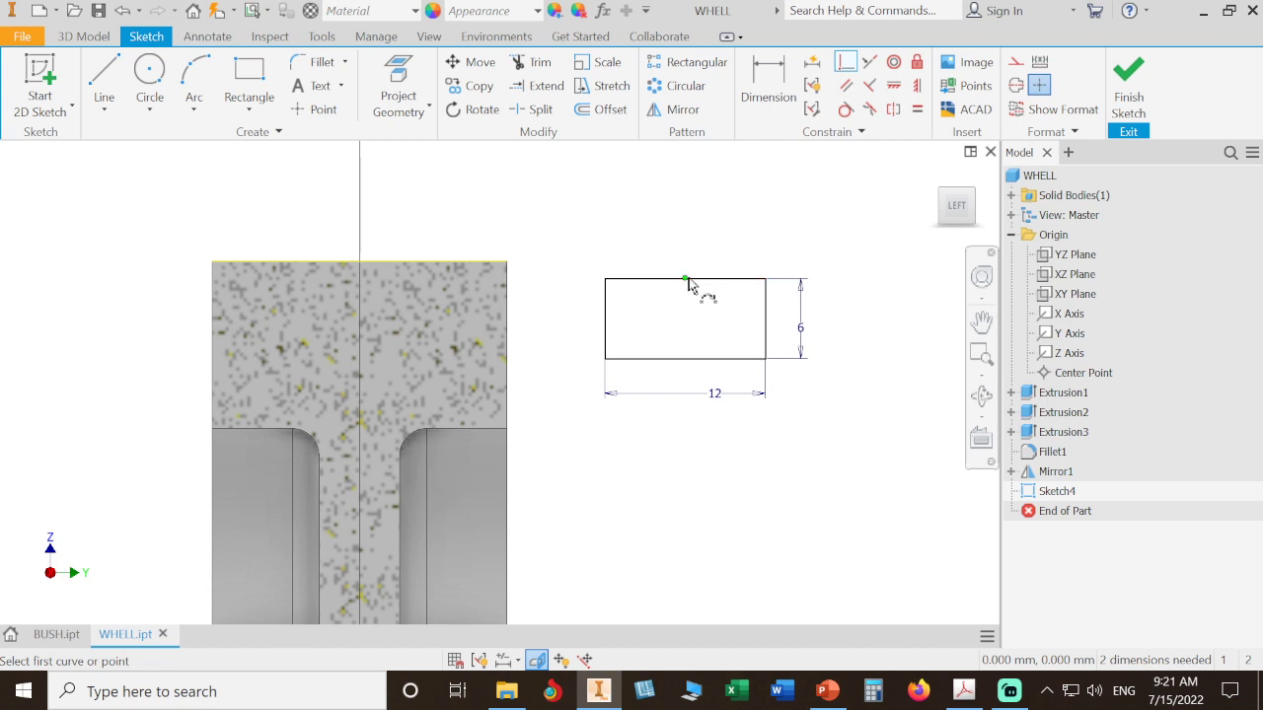
{"action": "mouse_move", "coordinate": [688, 284]}
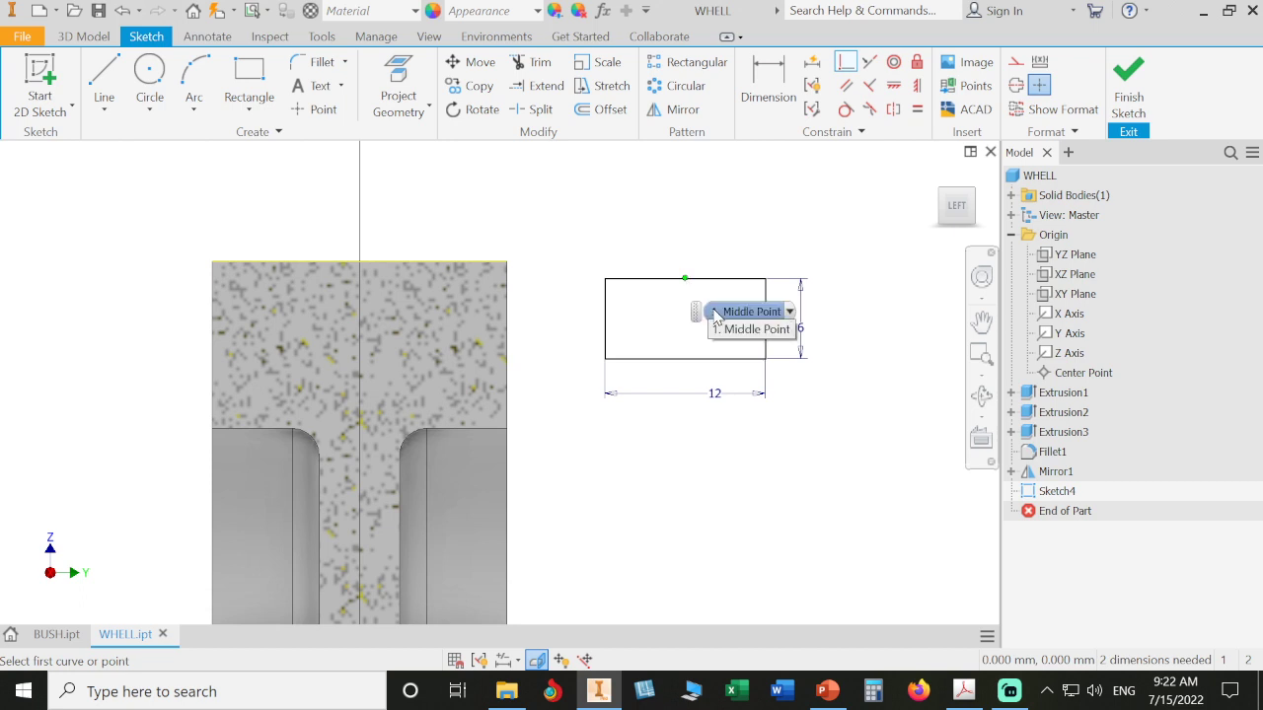
{"action": "left_click", "coordinate": [684, 280]}
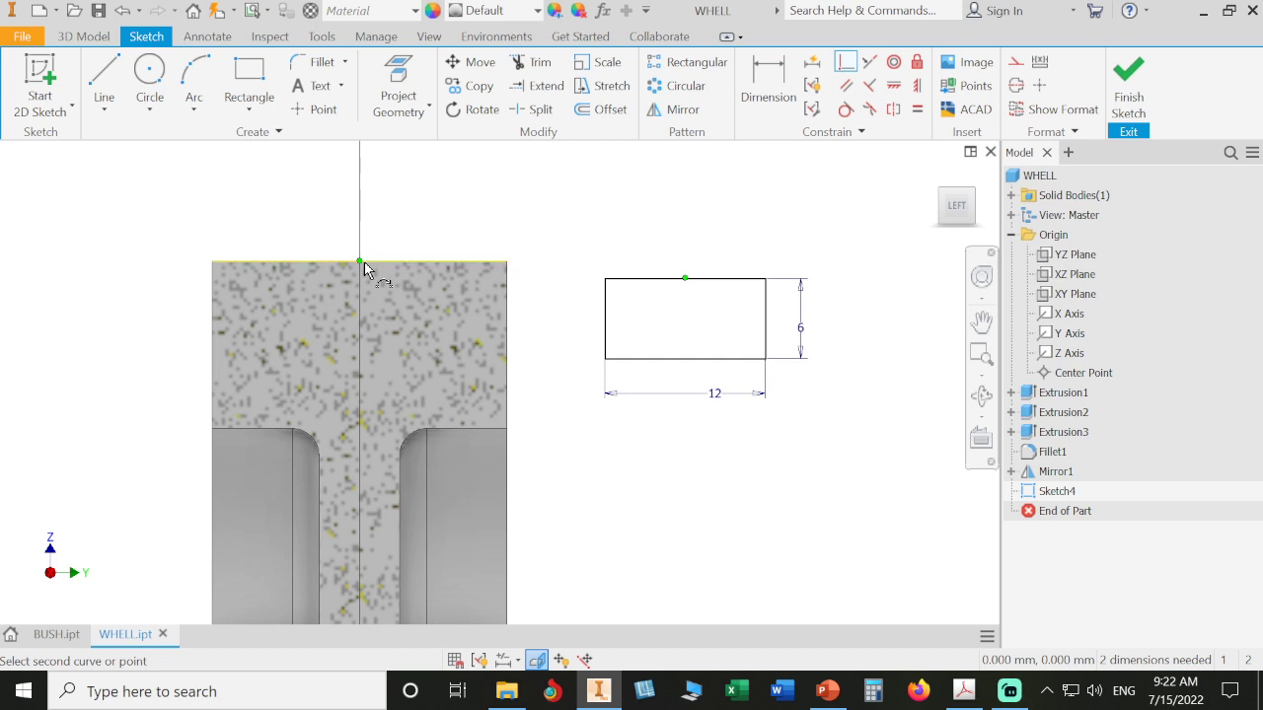
{"action": "mouse_move", "coordinate": [364, 262]}
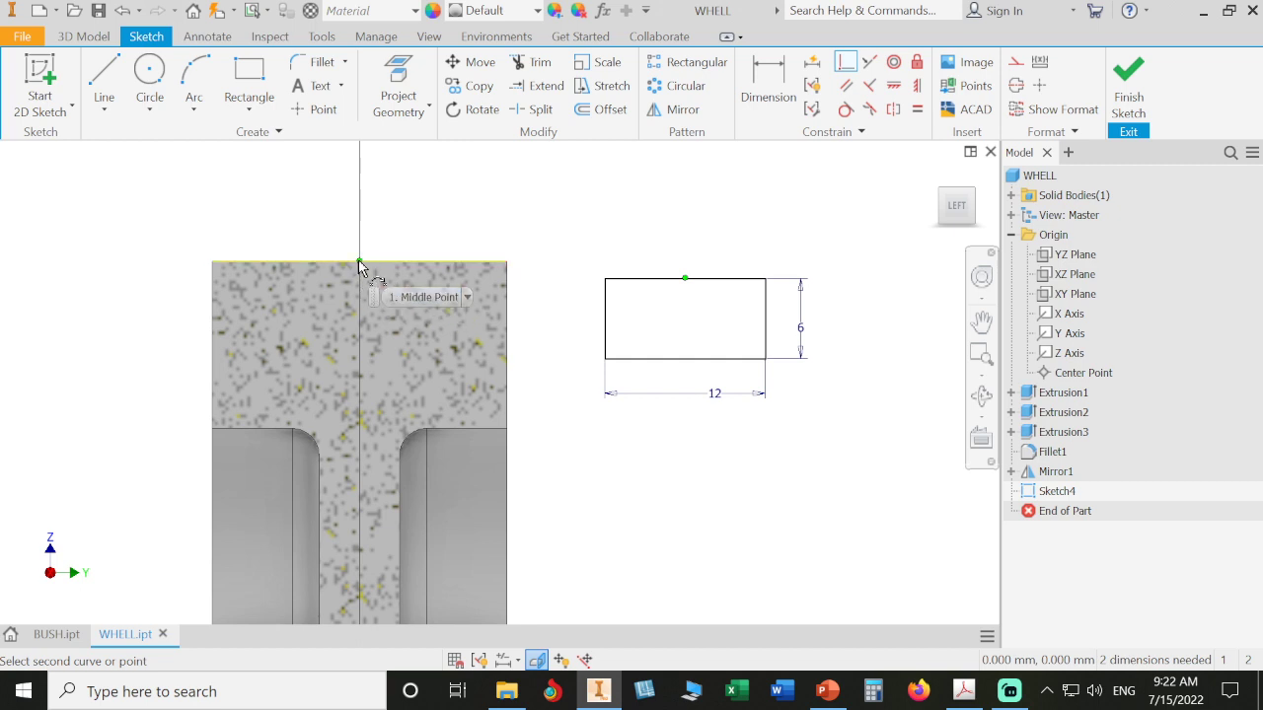
{"action": "left_click", "coordinate": [359, 262]}
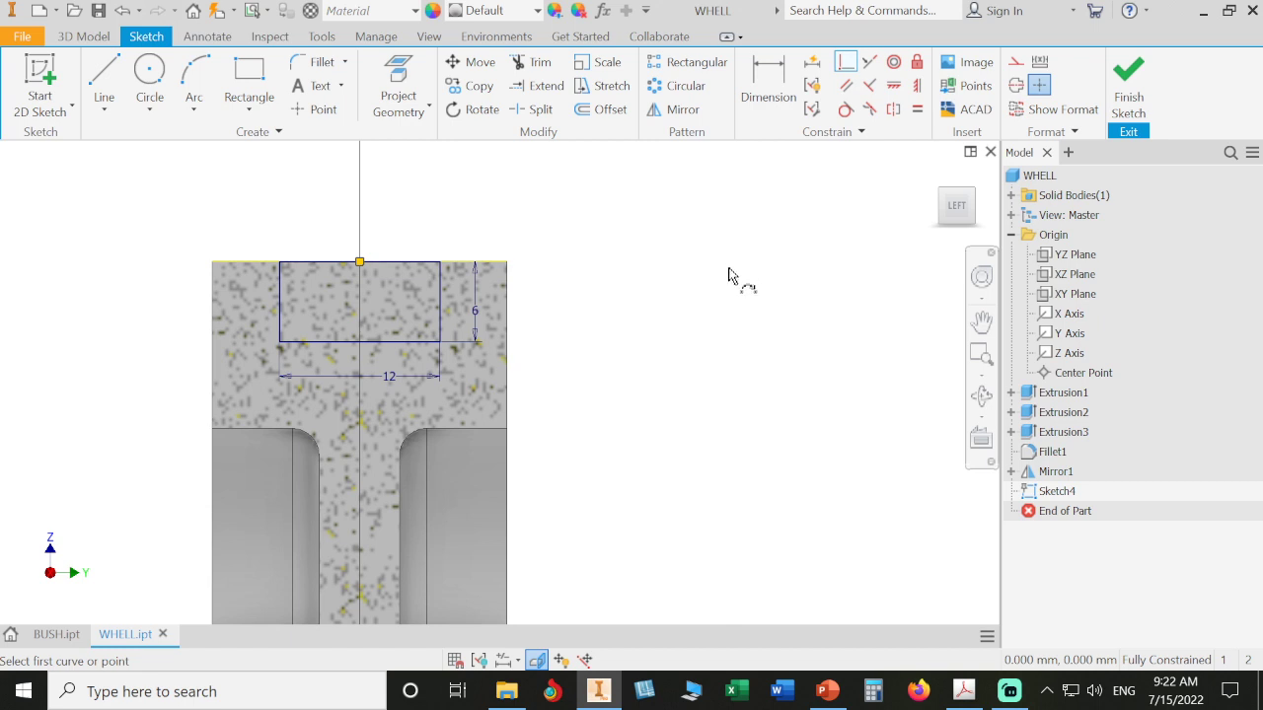
{"action": "key", "text": "Escape"}
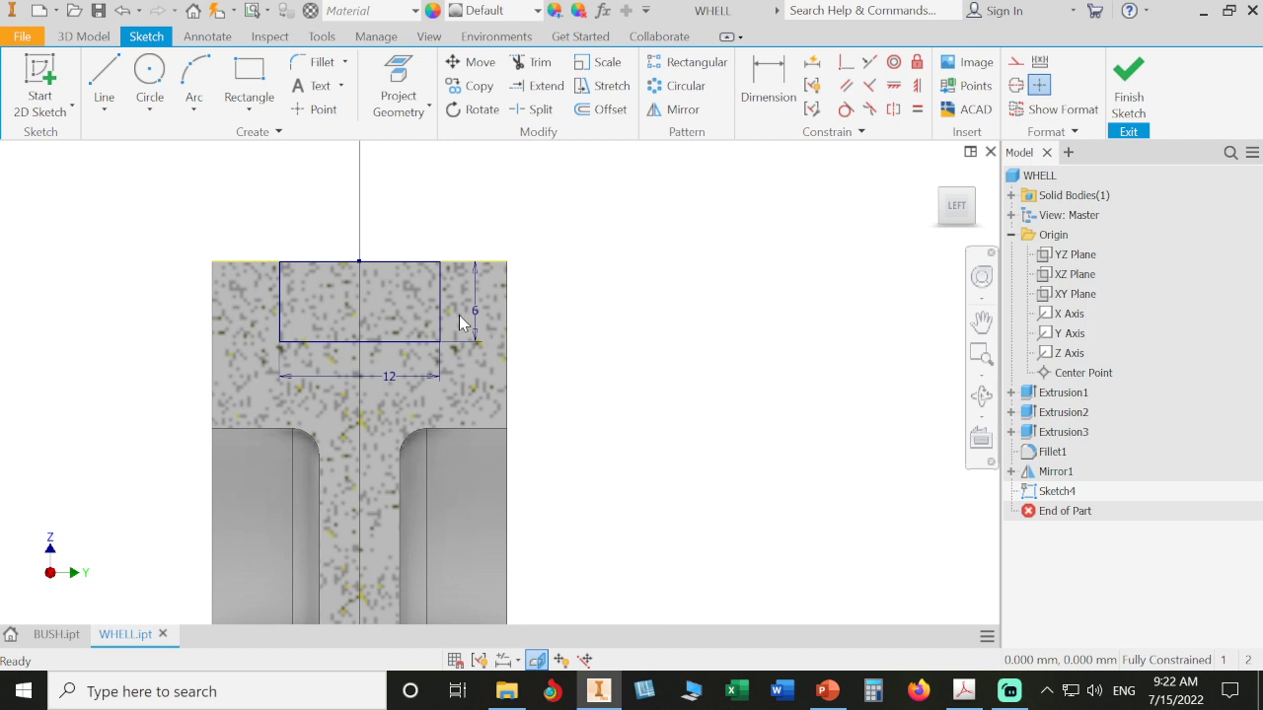
{"action": "left_click_drag", "start_coordinate": [443, 301], "coordinate": [493, 318]}
{"action": "left_click_drag", "start_coordinate": [410, 342], "coordinate": [488, 214]}
{"action": "left_click", "coordinate": [1127, 84]}
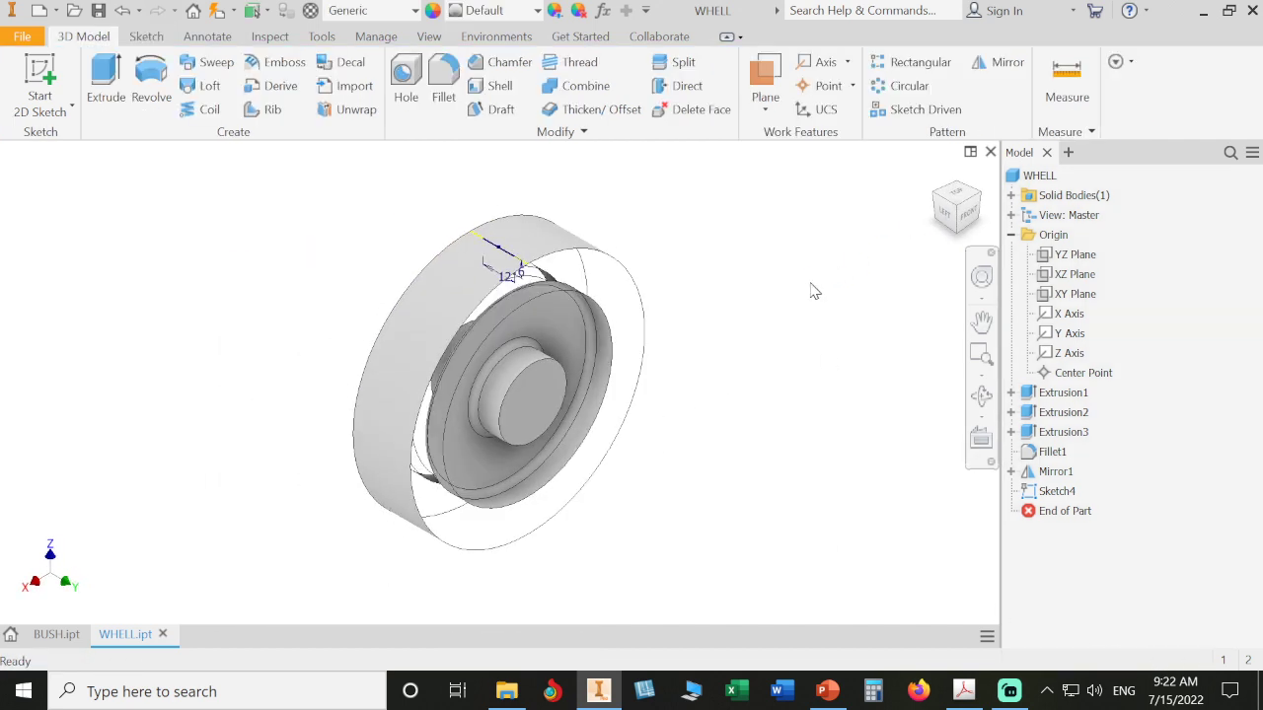
{"action": "scroll", "coordinate": [458, 229], "scroll_direction": "up", "scroll_amount": 3}
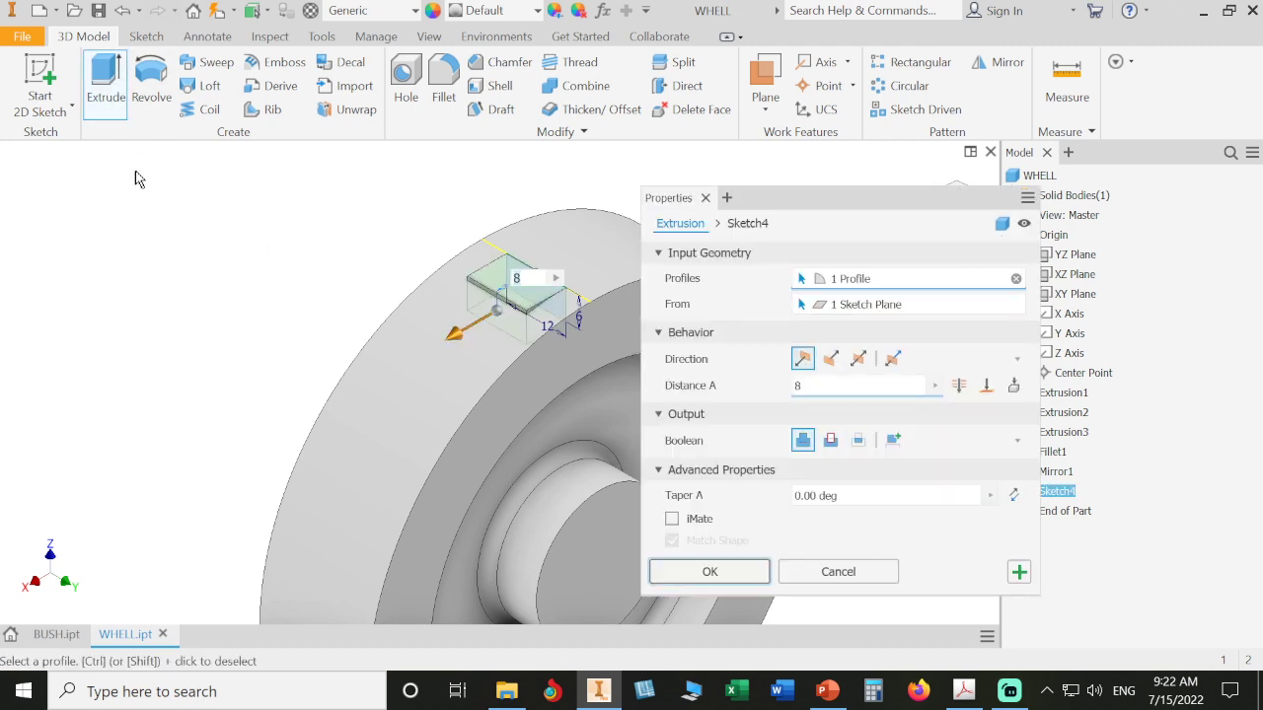
{"action": "left_click", "coordinate": [831, 441]}
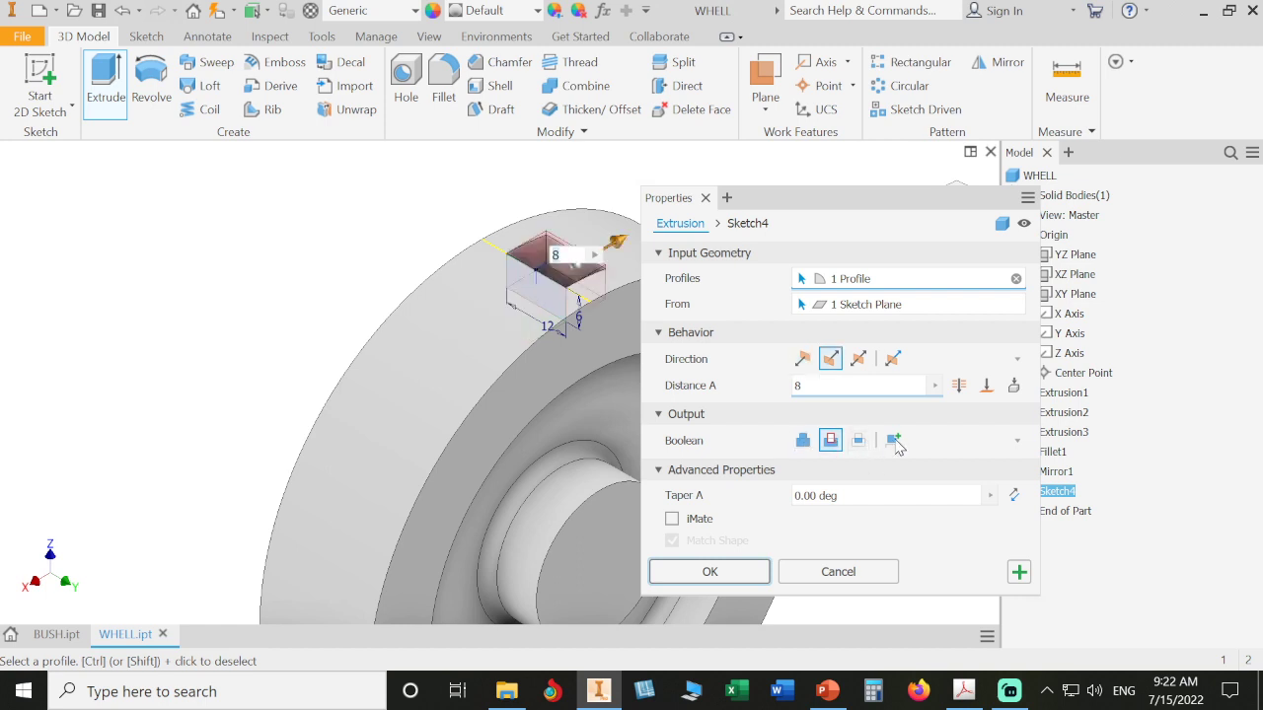
{"action": "left_click", "coordinate": [959, 386]}
{"action": "left_click_drag", "start_coordinate": [868, 201], "coordinate": [1038, 417]}
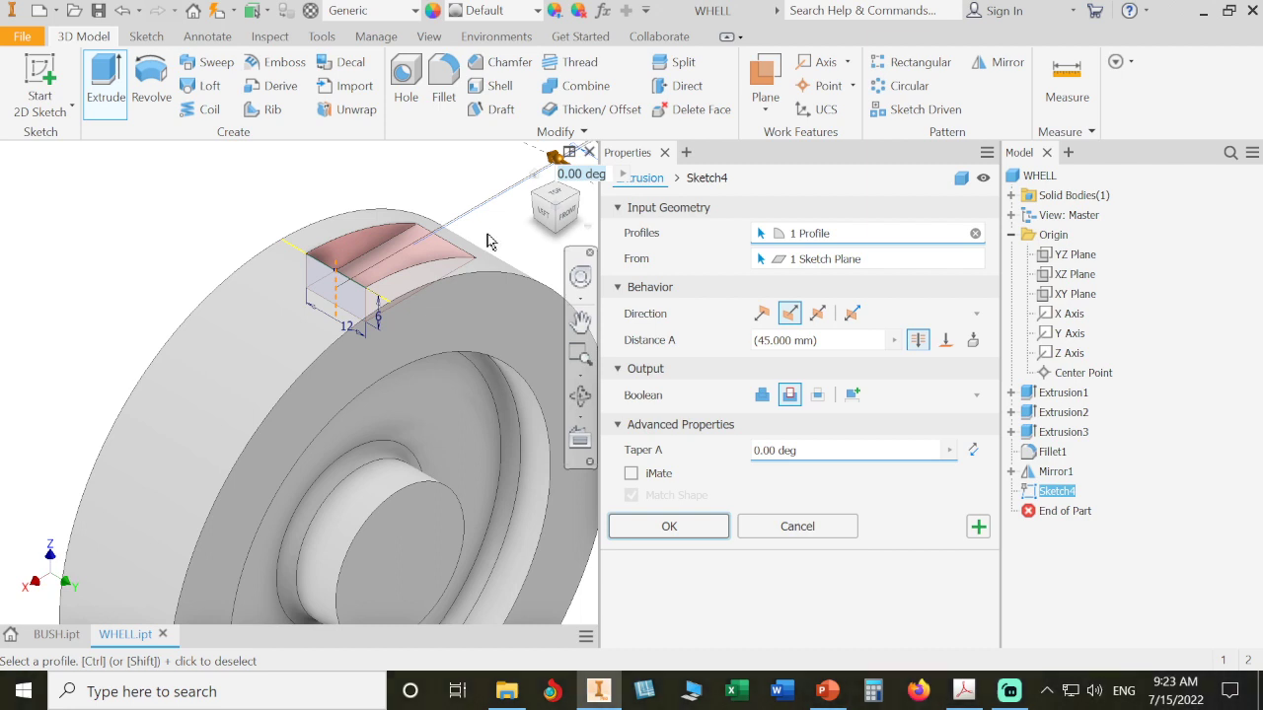
{"action": "middle_click_drag", "start_coordinate": [516, 239], "coordinate": [425, 229], "text": "shift"}
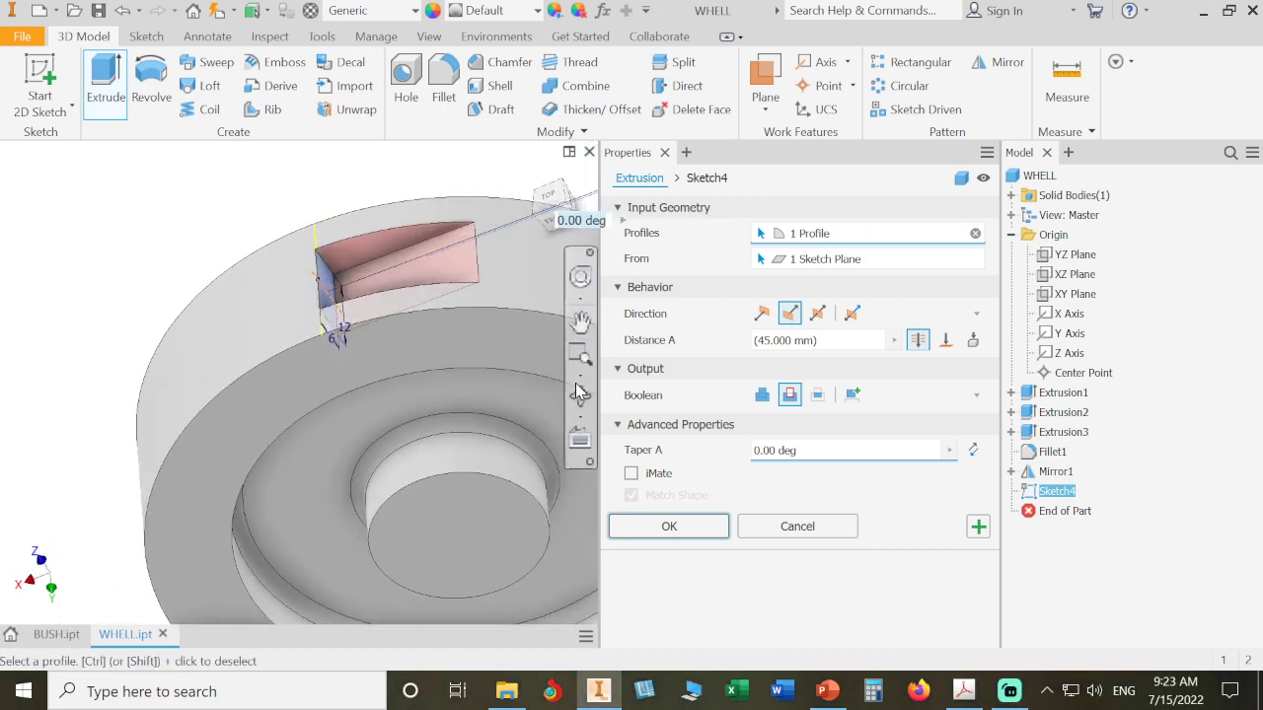
{"action": "left_click", "coordinate": [838, 534]}
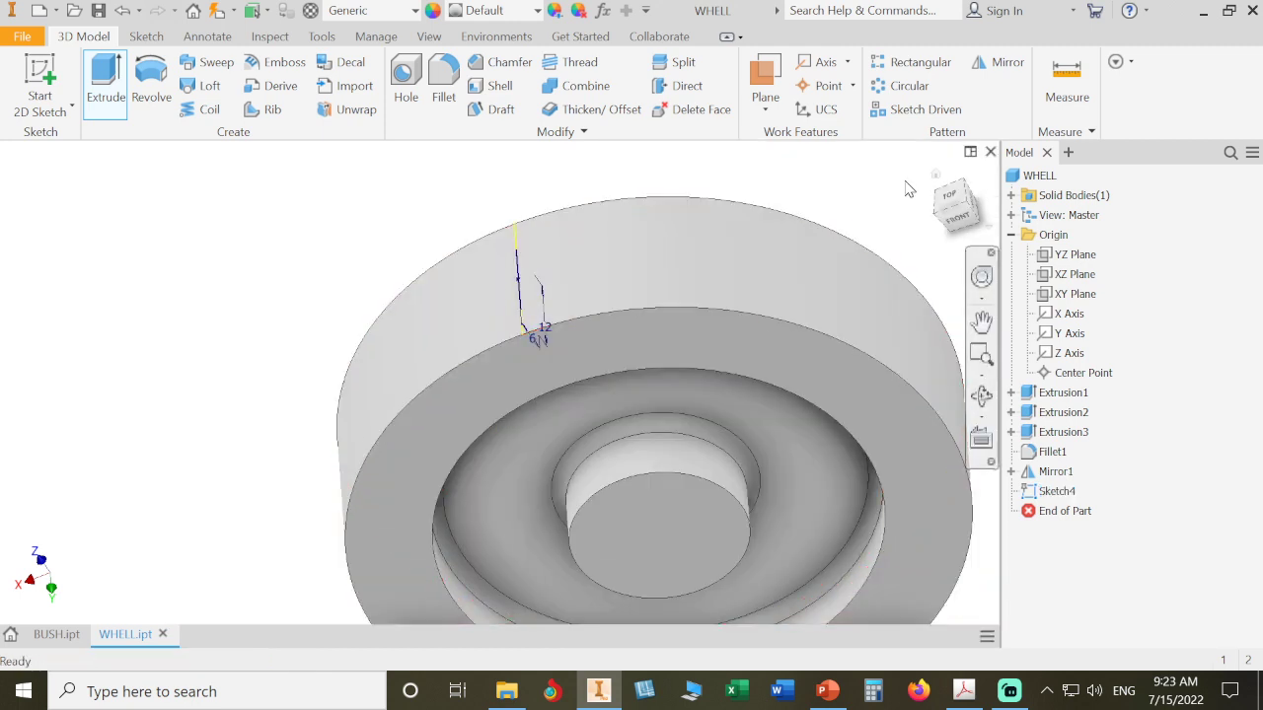
{"action": "left_click", "coordinate": [936, 176]}
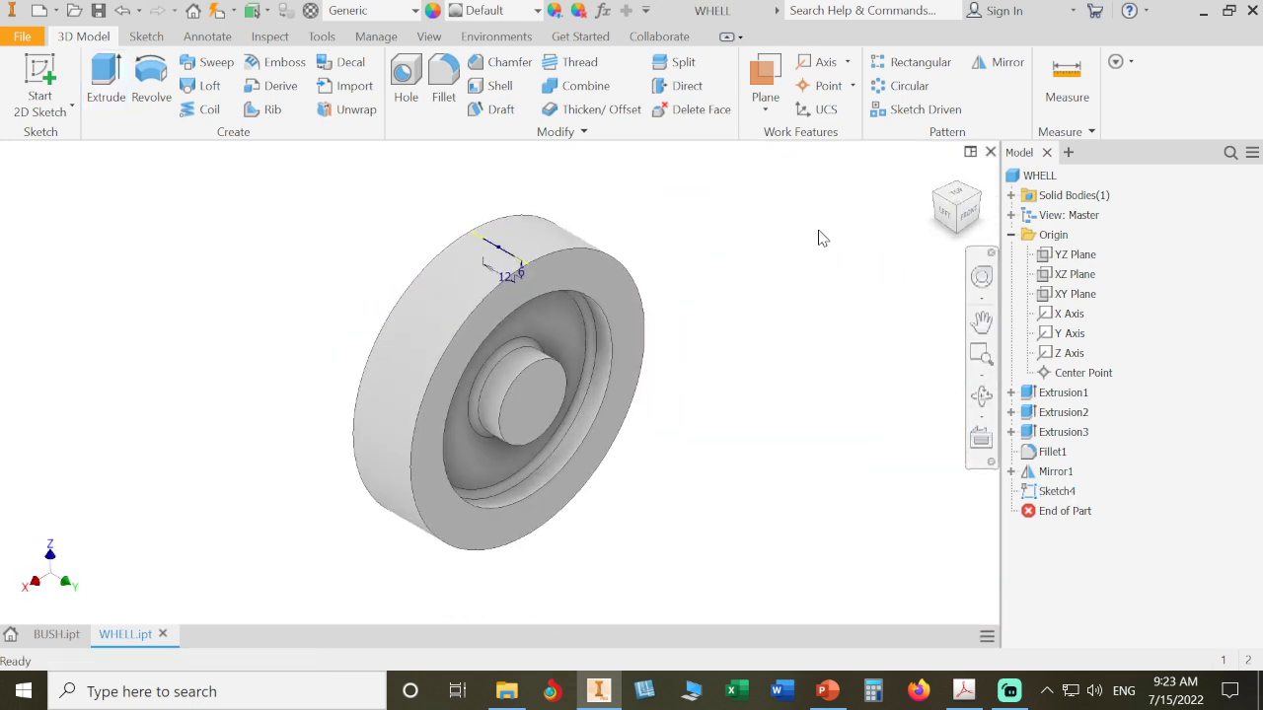
Set up a Revolve of the groove rectangle about the origin's Y axis as a cut in the flipped direction.
{"action": "left_click", "coordinate": [156, 85]}
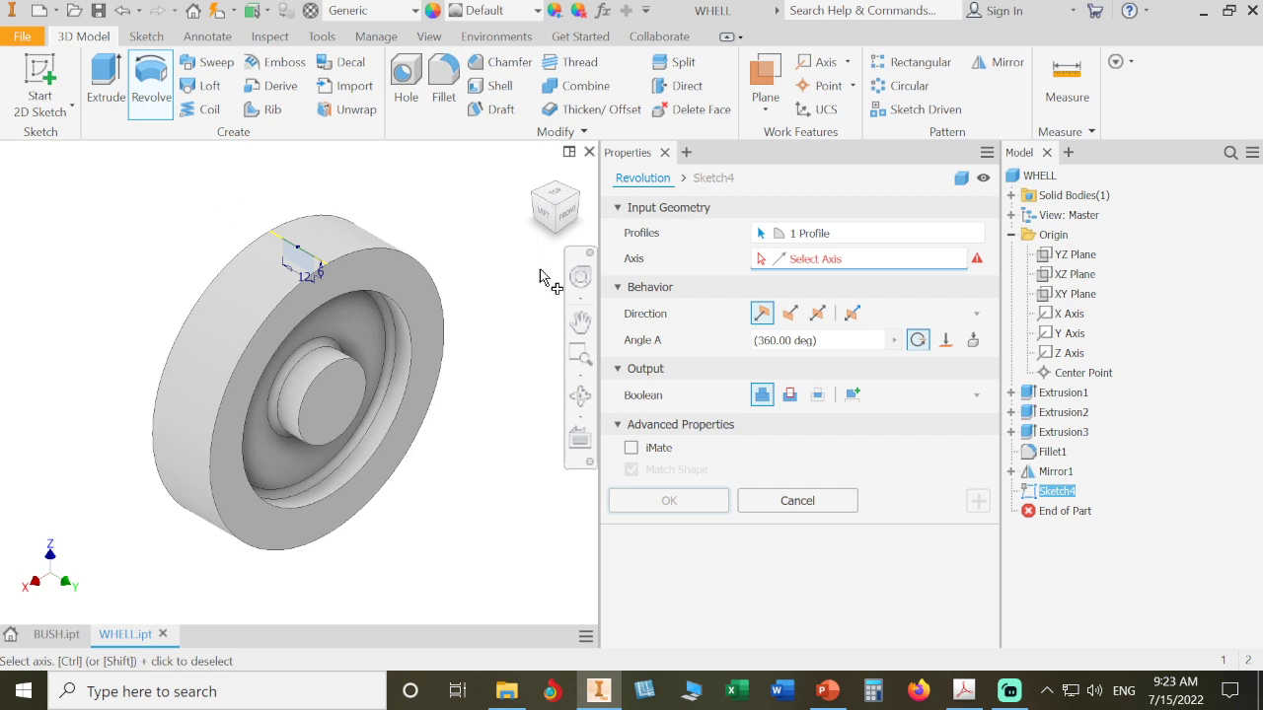
{"action": "left_click", "coordinate": [791, 396]}
{"action": "left_click", "coordinate": [789, 313]}
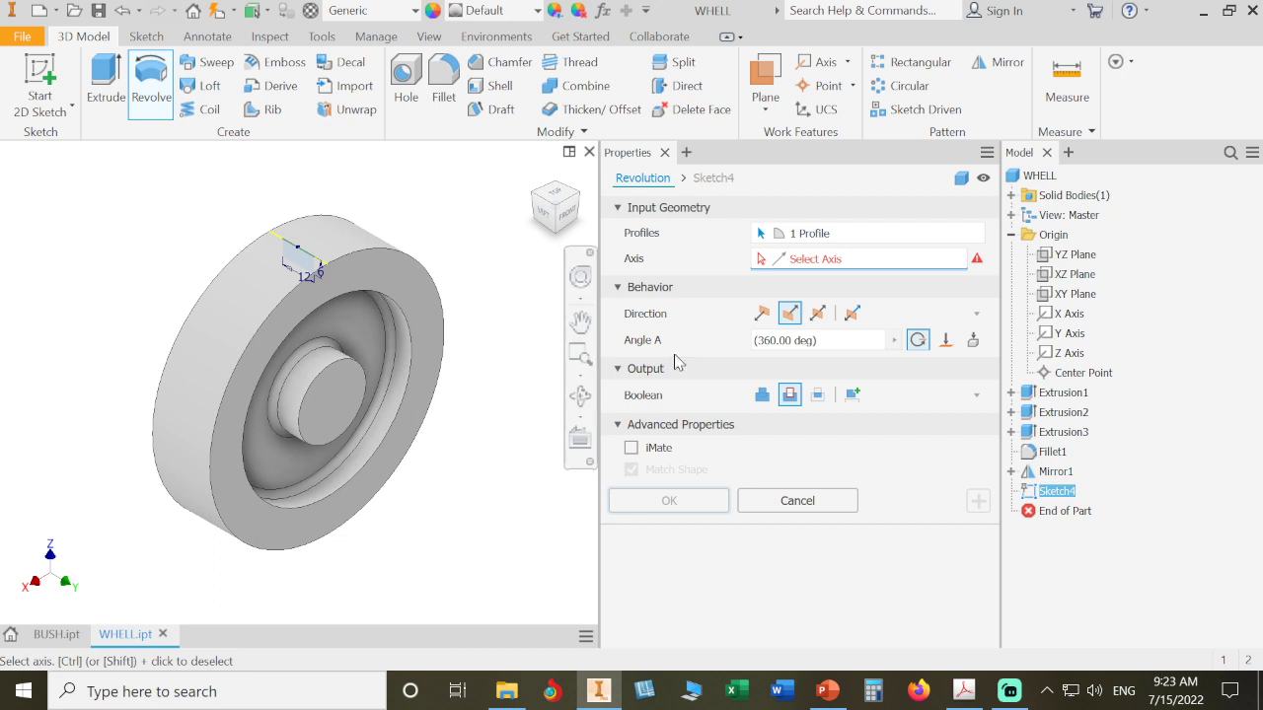
{"action": "left_click_drag", "start_coordinate": [838, 155], "coordinate": [248, 165]}
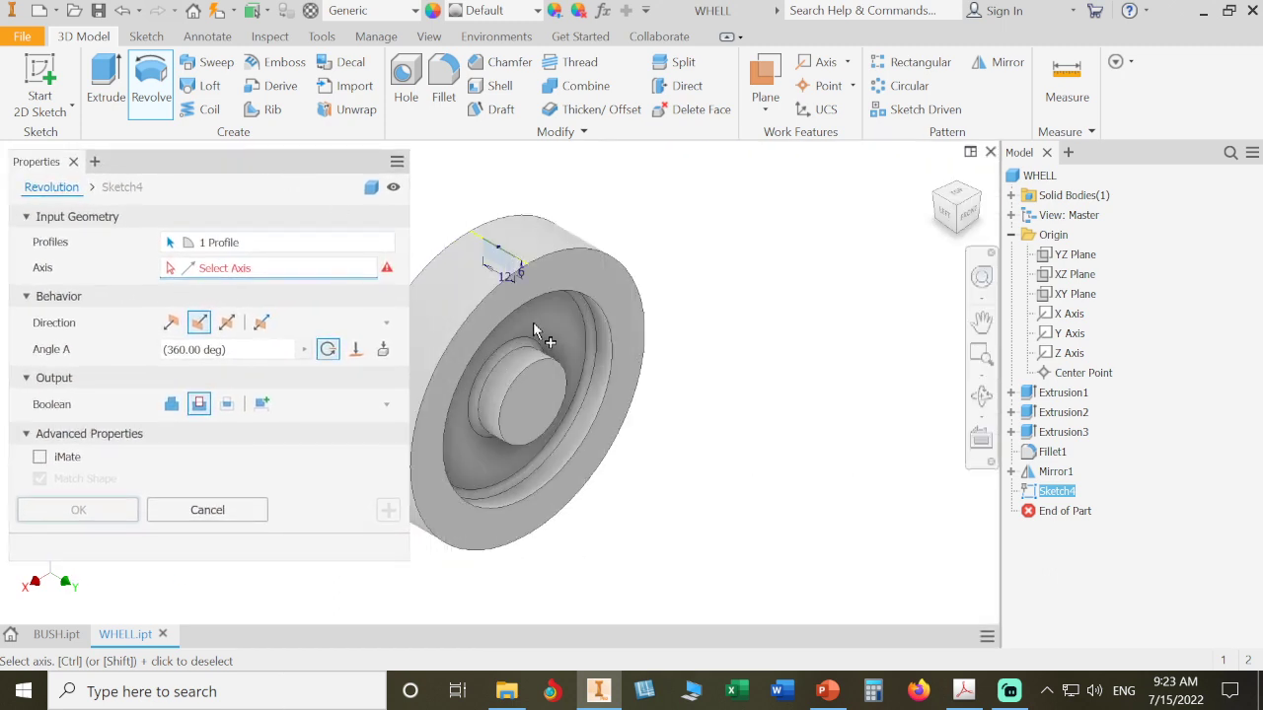
{"action": "left_click", "coordinate": [1082, 338]}
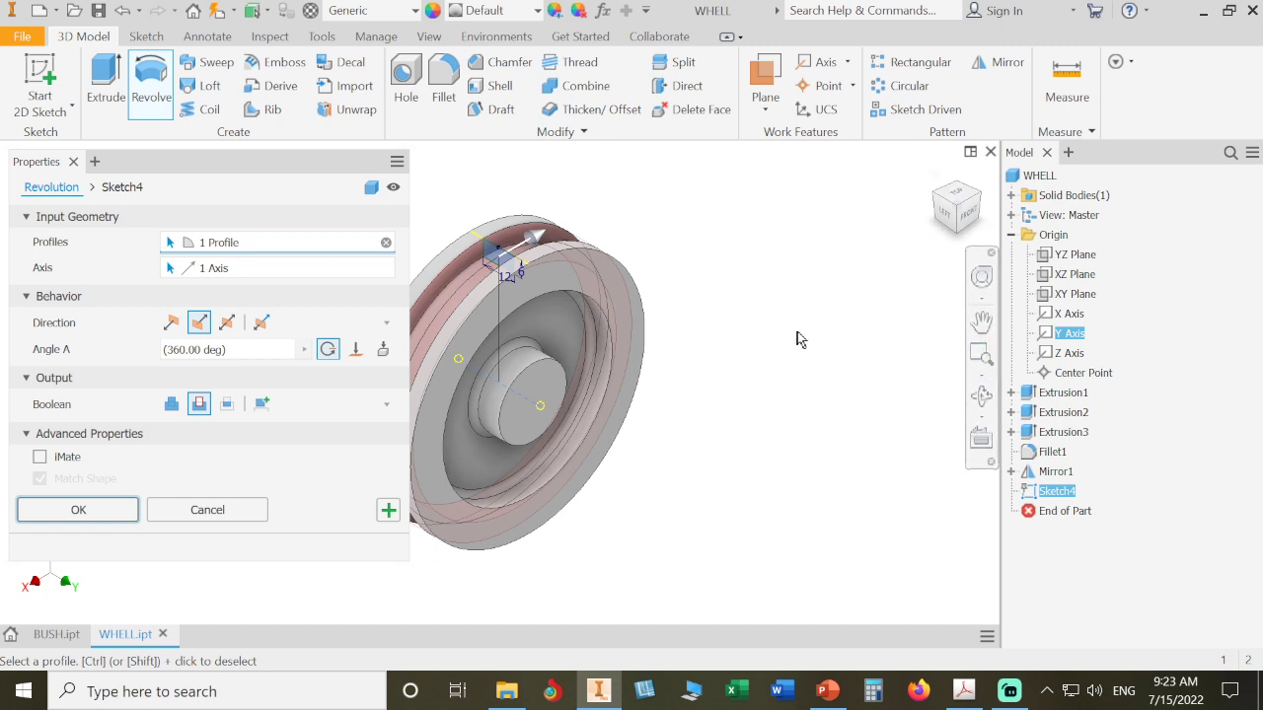
{"action": "mouse_move", "coordinate": [796, 334]}
{"action": "middle_mouse_down", "text": "shift"}
{"action": "mouse_move", "coordinate": [854, 338]}
{"action": "mouse_move", "coordinate": [764, 318]}
{"action": "mouse_move", "coordinate": [825, 322]}
{"action": "mouse_move", "coordinate": [775, 329]}
{"action": "middle_mouse_up", "text": "shift"}
{"action": "left_click_drag", "start_coordinate": [301, 163], "coordinate": [927, 296]}
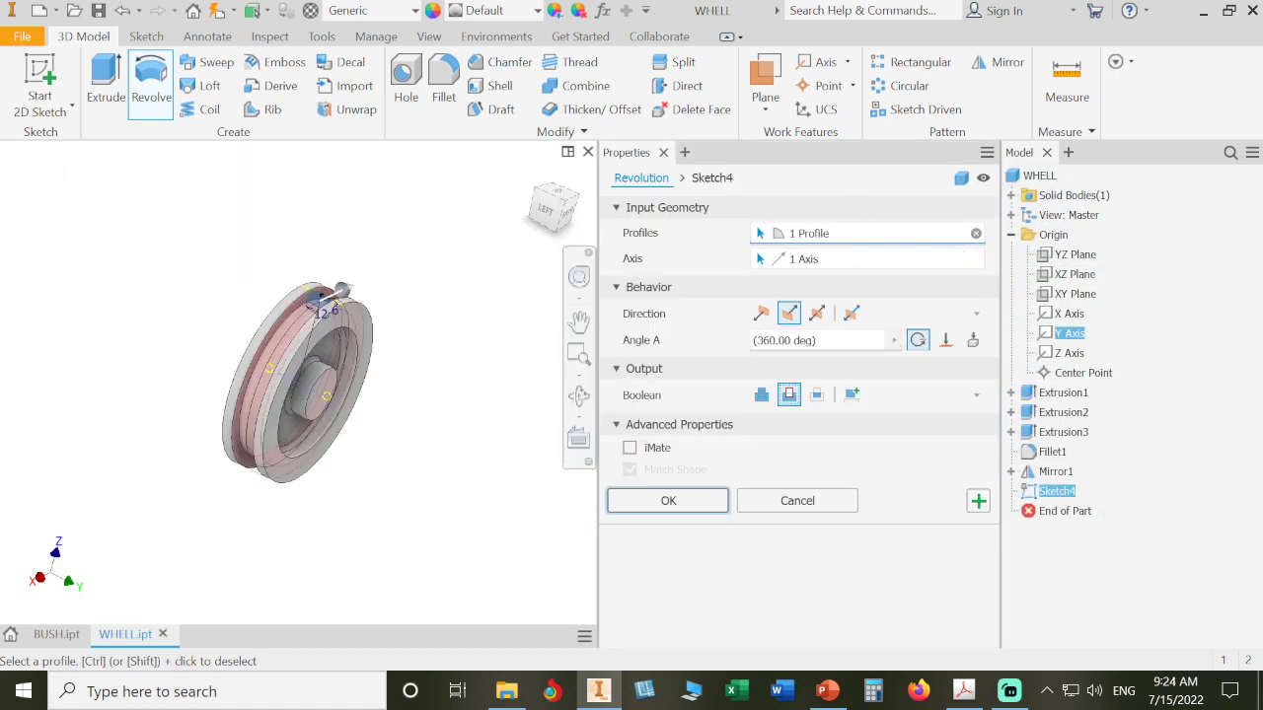
Try a 180-degree revolve angle for the groove cut in the flipped and default directions.
{"action": "left_click", "coordinate": [869, 340]}
{"action": "left_click_drag", "start_coordinate": [806, 341], "coordinate": [715, 346]}
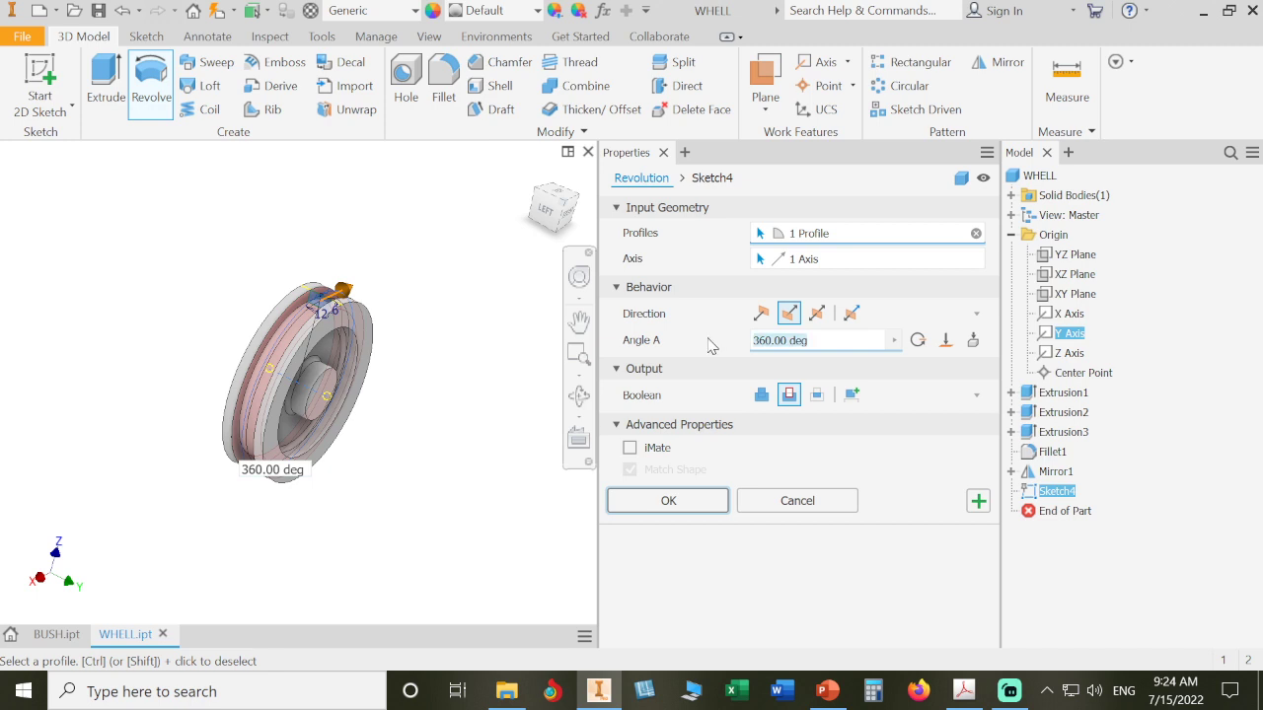
{"action": "type", "text": "18"}
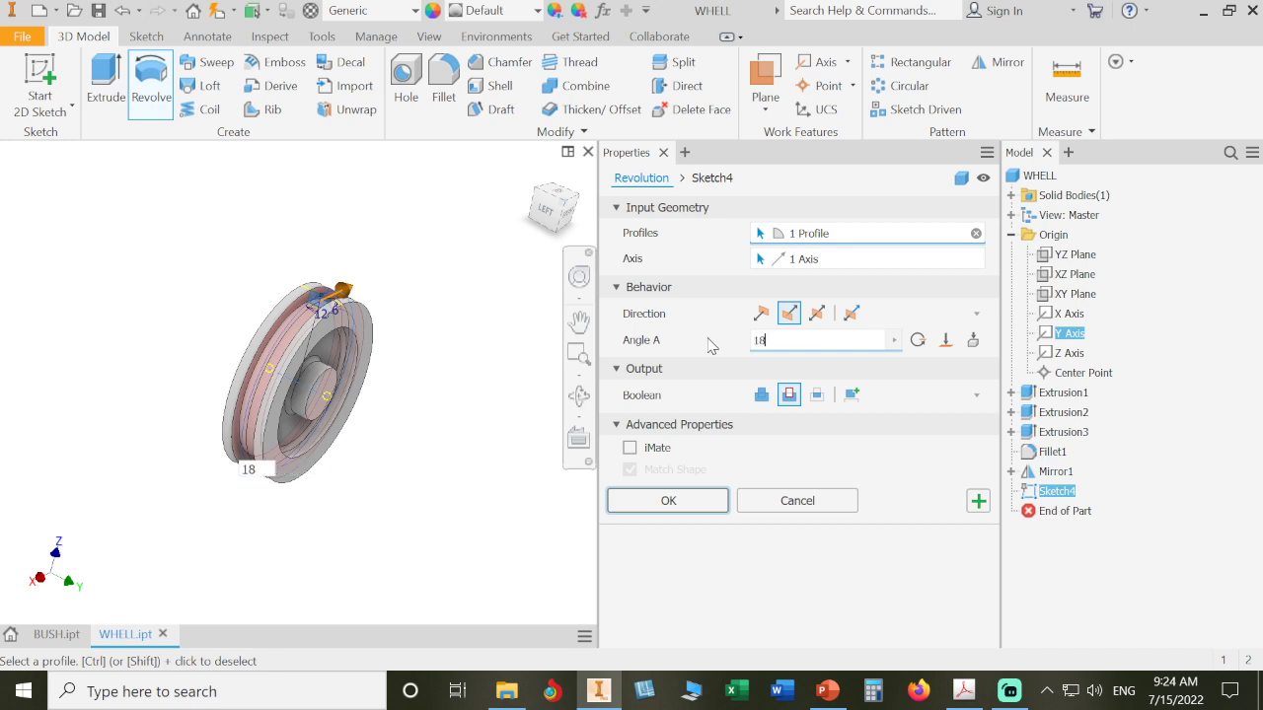
{"action": "type", "text": "0"}
{"action": "left_click", "coordinate": [579, 322]}
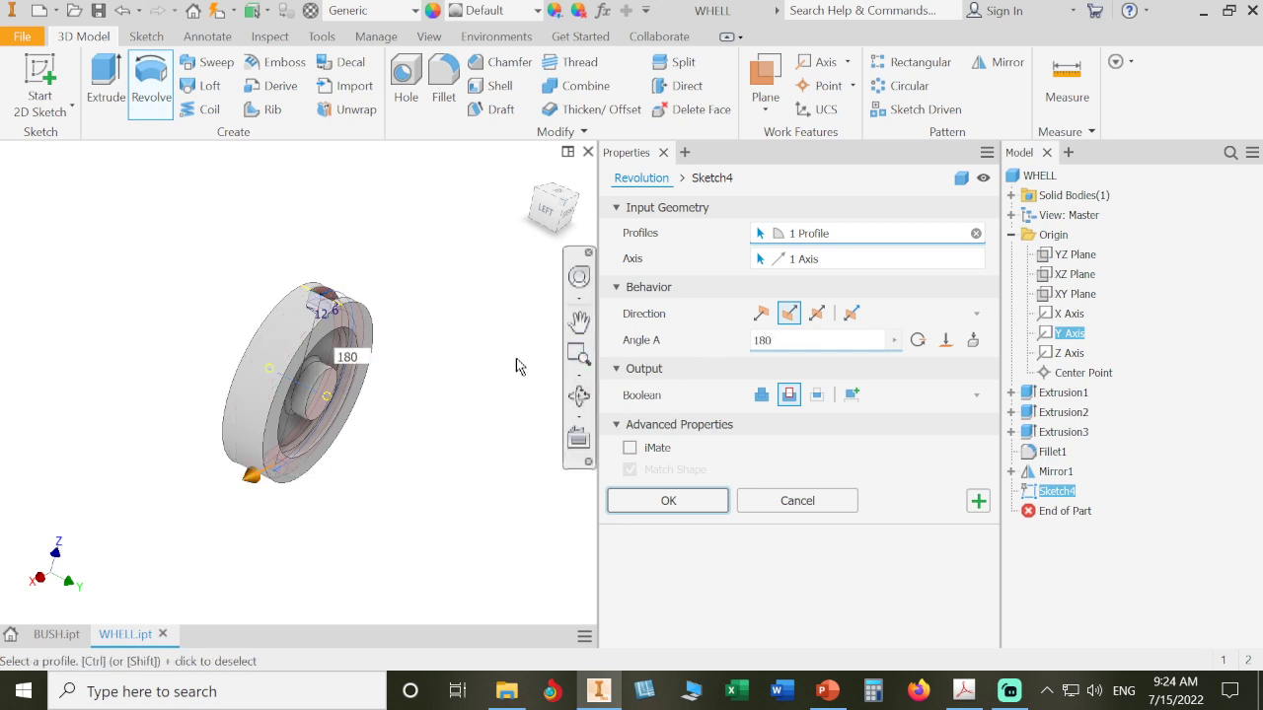
{"action": "middle_click_drag", "start_coordinate": [503, 360], "coordinate": [406, 407]}
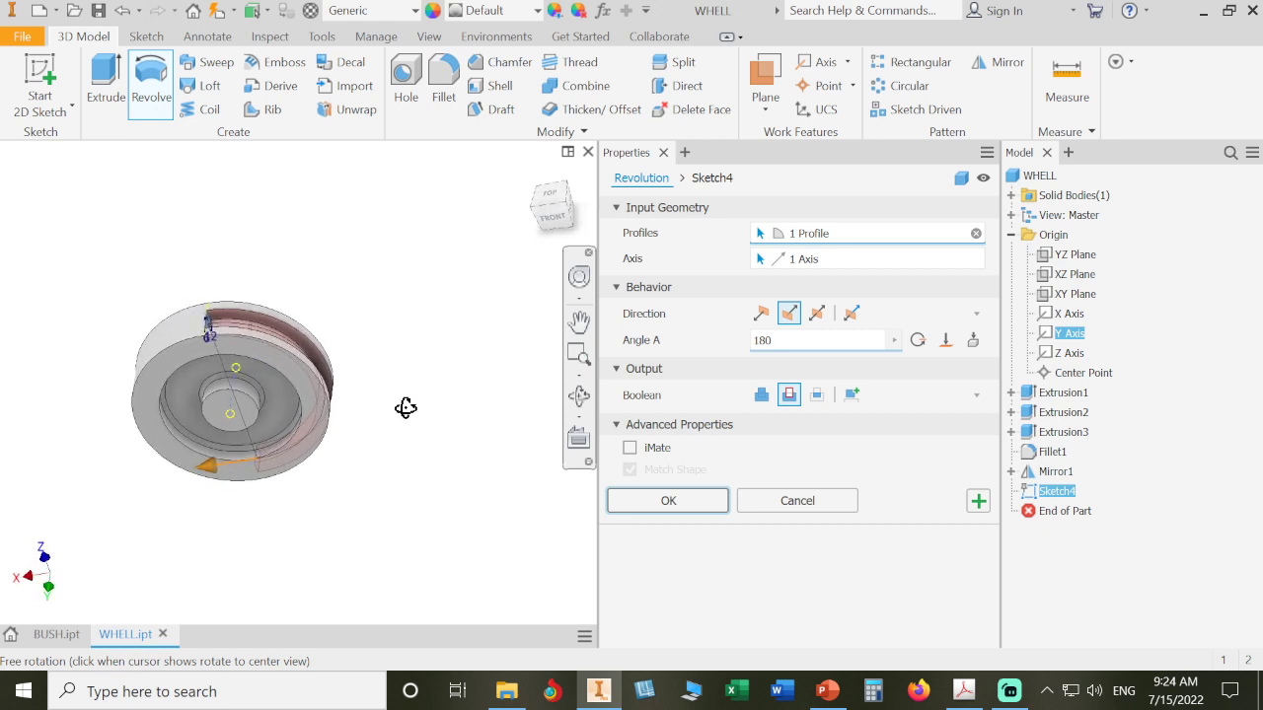
{"action": "left_click", "coordinate": [760, 313]}
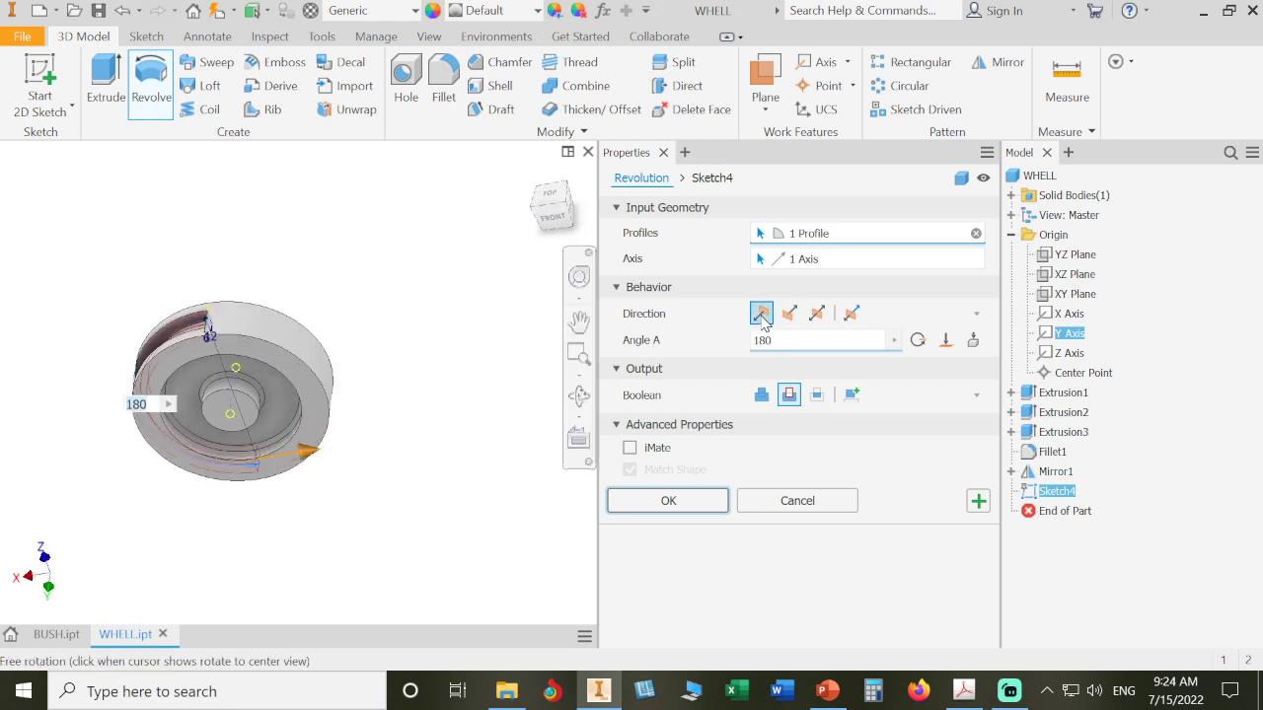
{"action": "left_click", "coordinate": [789, 314]}
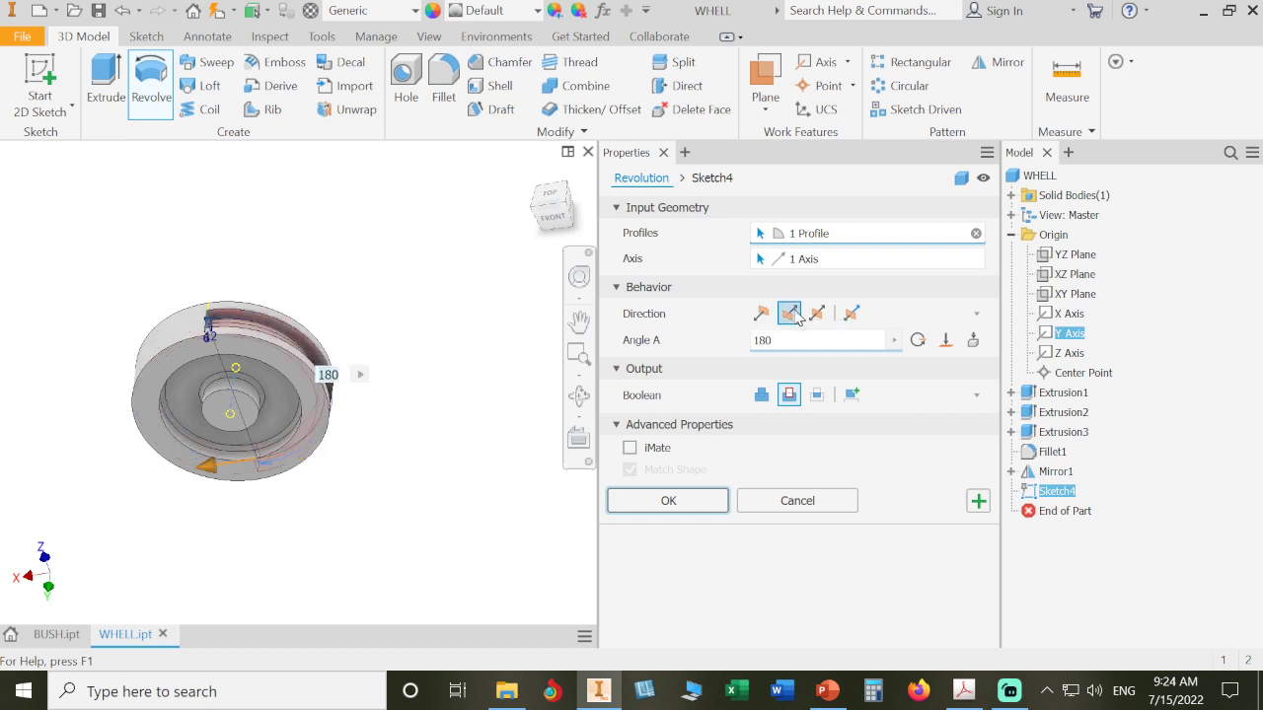
Complete the groove cut with a symmetric 360-degree revolve, restore the home view and save the part.
{"action": "left_click", "coordinate": [817, 314]}
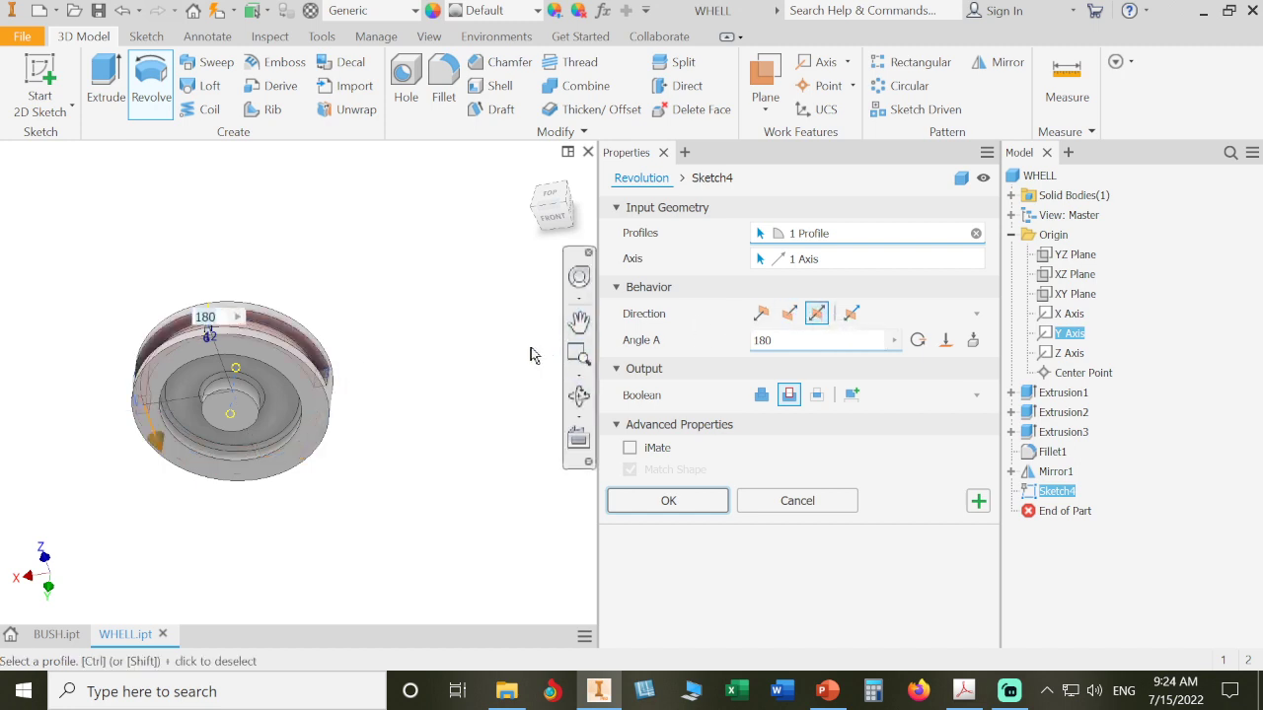
{"action": "mouse_move", "coordinate": [465, 355]}
{"action": "middle_mouse_down", "text": "shift"}
{"action": "mouse_move", "coordinate": [513, 384]}
{"action": "mouse_move", "coordinate": [459, 333]}
{"action": "middle_mouse_up", "text": "shift"}
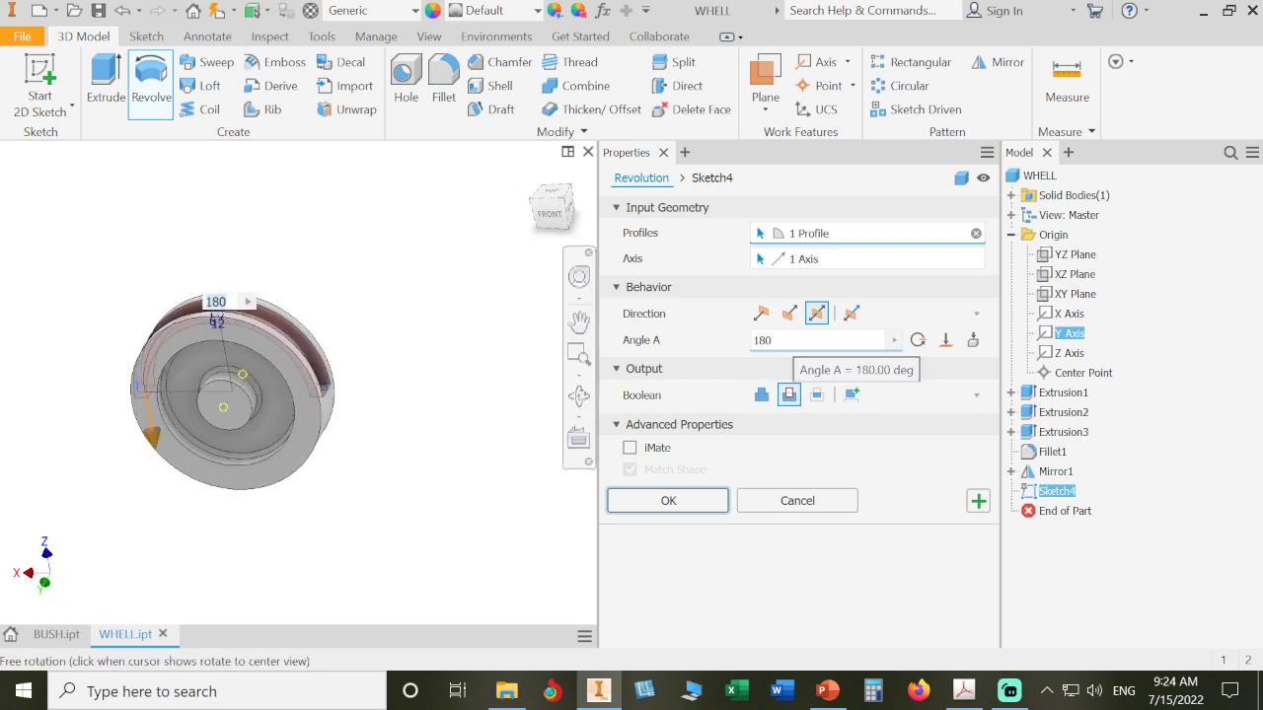
{"action": "left_click_drag", "start_coordinate": [792, 342], "coordinate": [699, 345]}
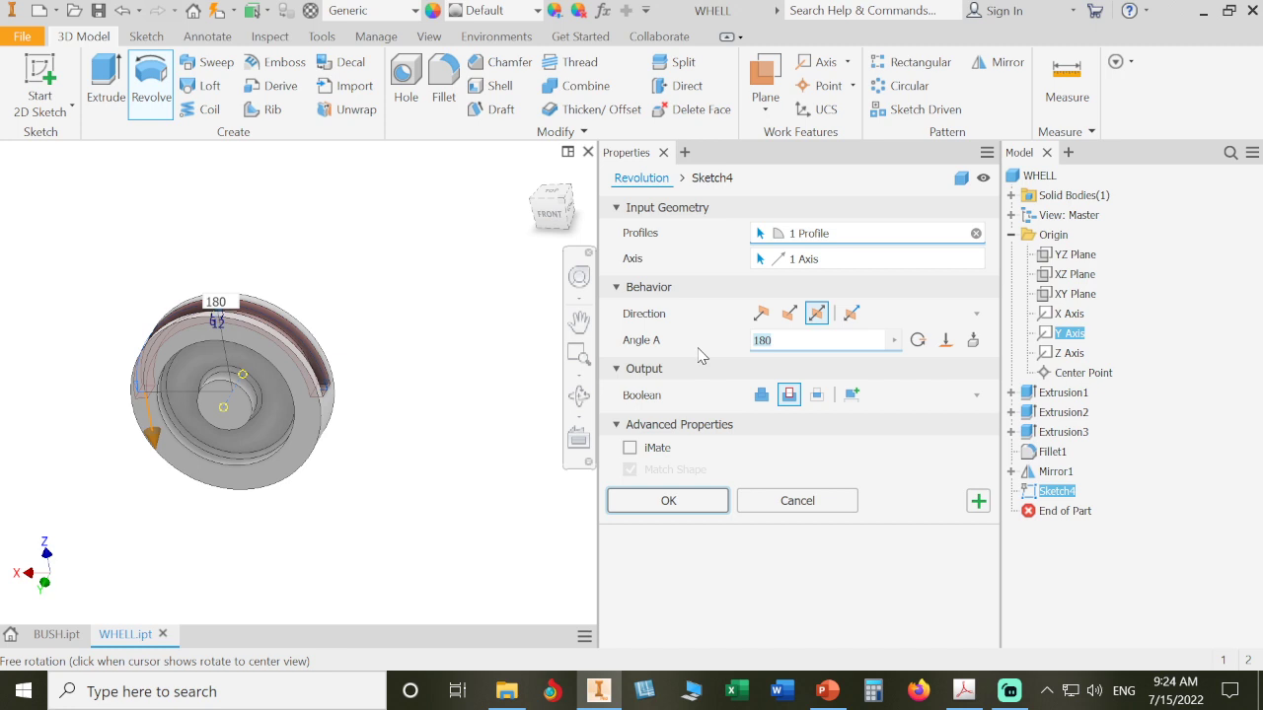
{"action": "type", "text": "360"}
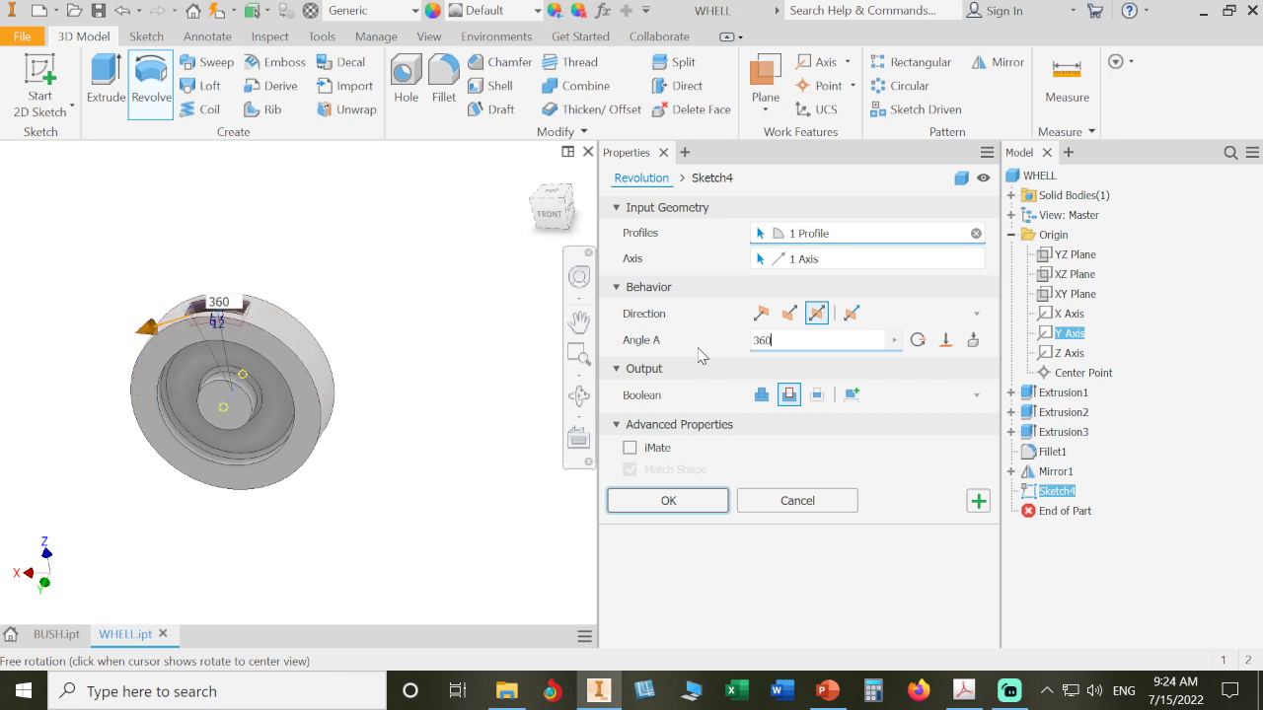
{"action": "left_click", "coordinate": [680, 504]}
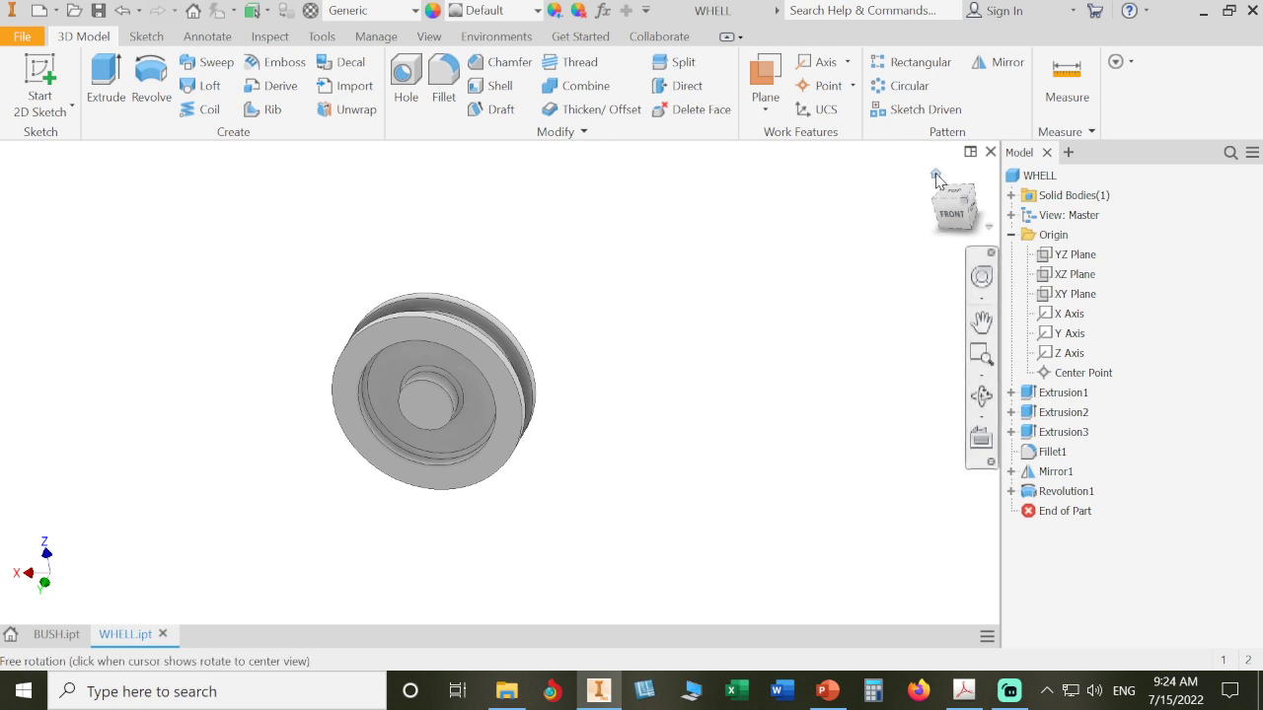
{"action": "left_click", "coordinate": [937, 174]}
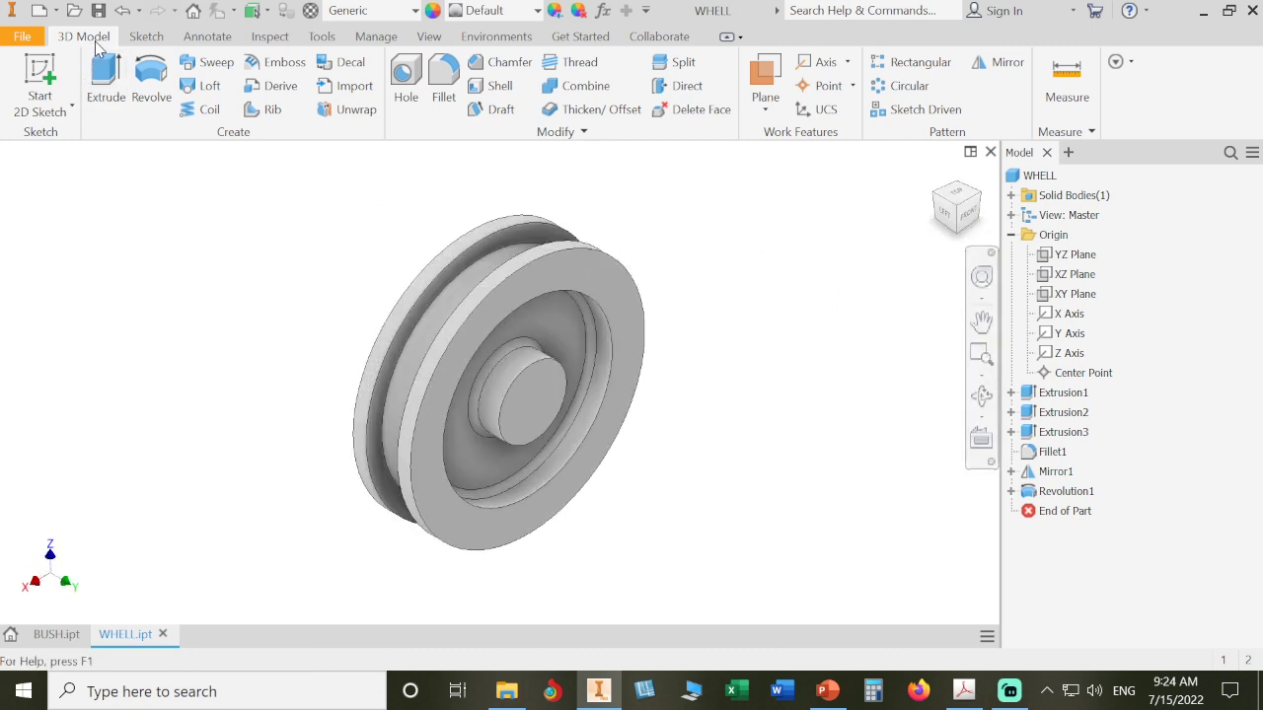
{"action": "left_click", "coordinate": [99, 10]}
Switch to the exercise PDF and examine the wheel drawing on page 58 for the hole dimensions.
{"action": "left_click", "coordinate": [963, 691]}
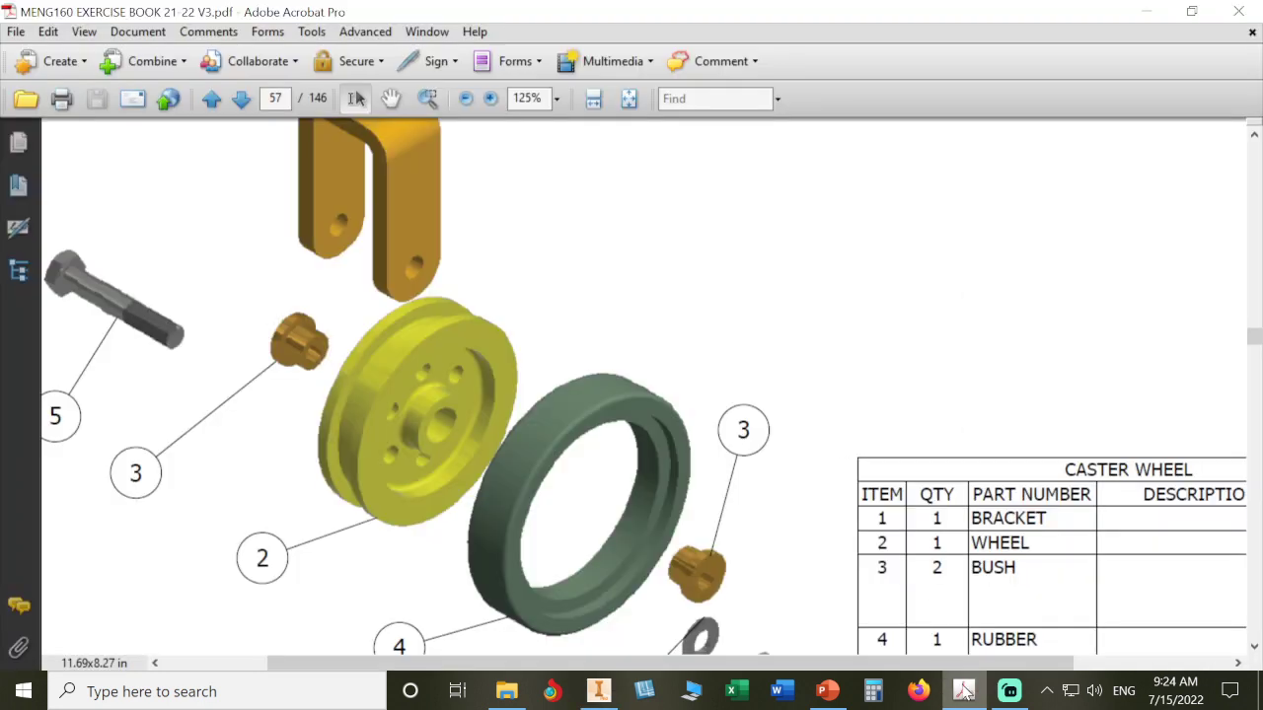
{"action": "left_click", "coordinate": [629, 98]}
{"action": "scroll", "coordinate": [771, 277], "scroll_direction": "down", "scroll_amount": 1}
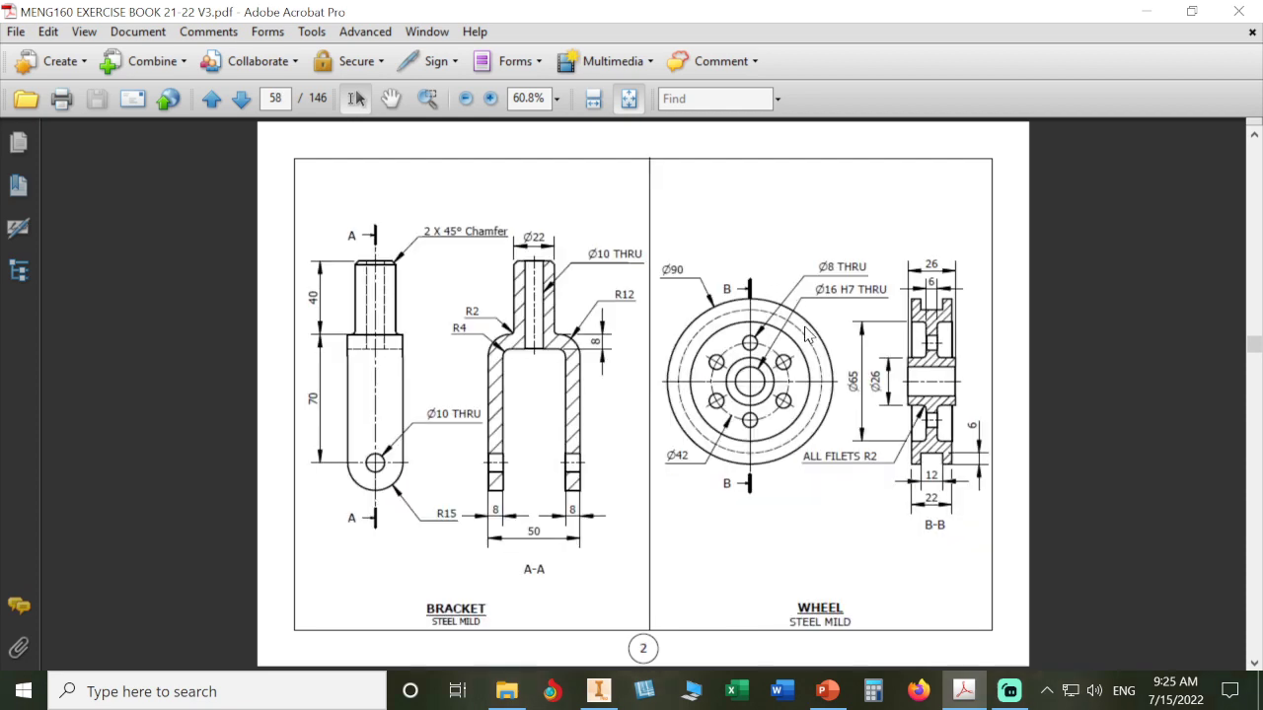
{"action": "scroll", "coordinate": [807, 334], "scroll_direction": "up", "scroll_amount": 2, "text": "ctrl"}
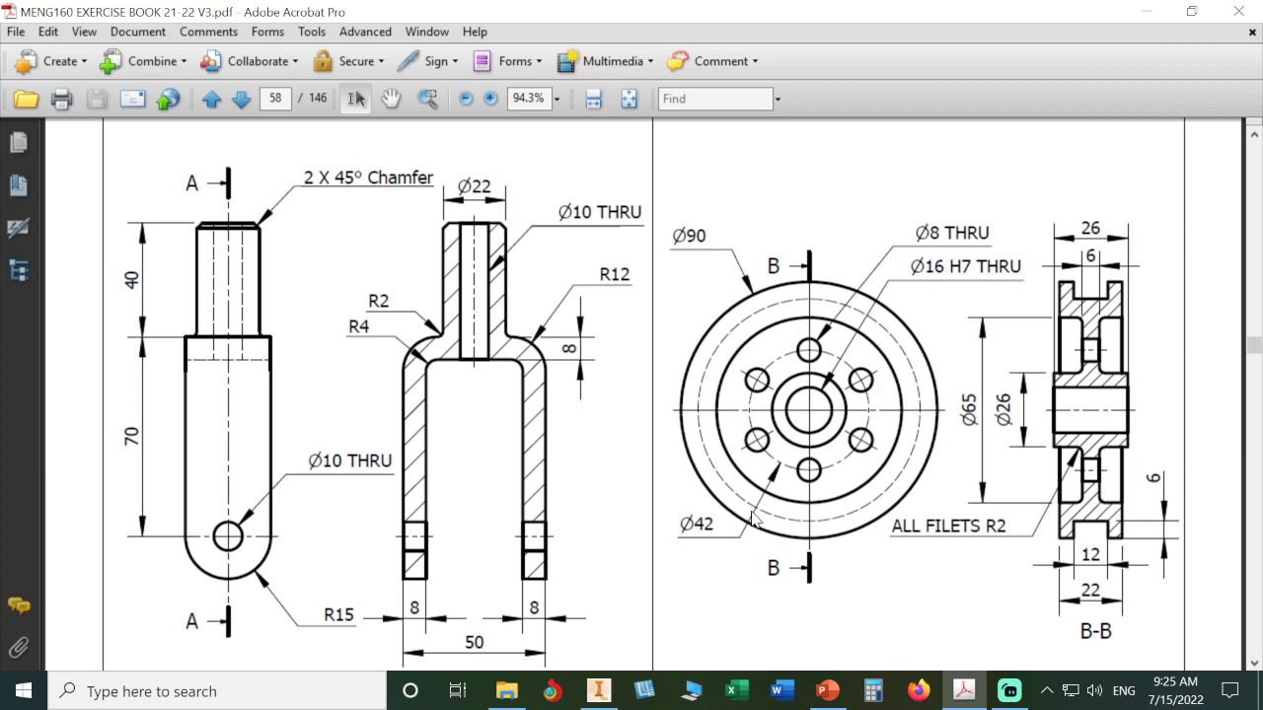
{"action": "left_click", "coordinate": [599, 691]}
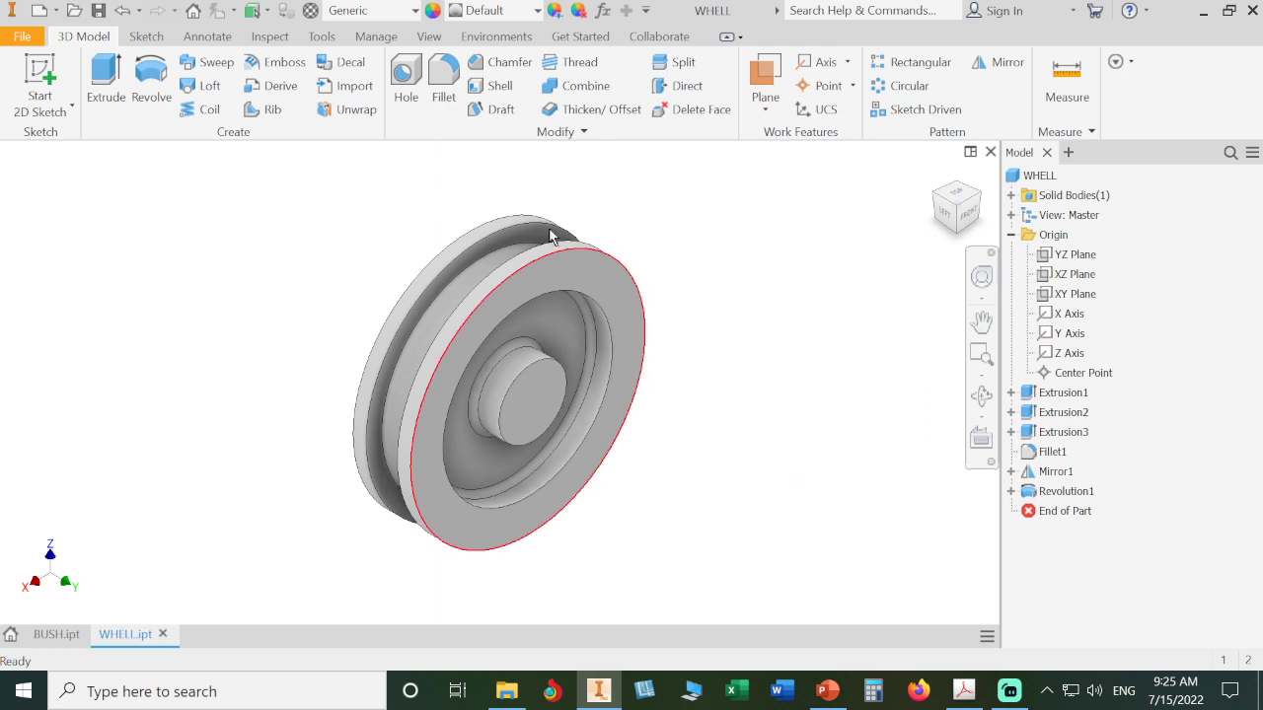
Cut a simple 16 mm diameter through hole concentric with the wheel's hub, checking the diameter in the PDF drawing.
{"action": "left_click", "coordinate": [406, 81]}
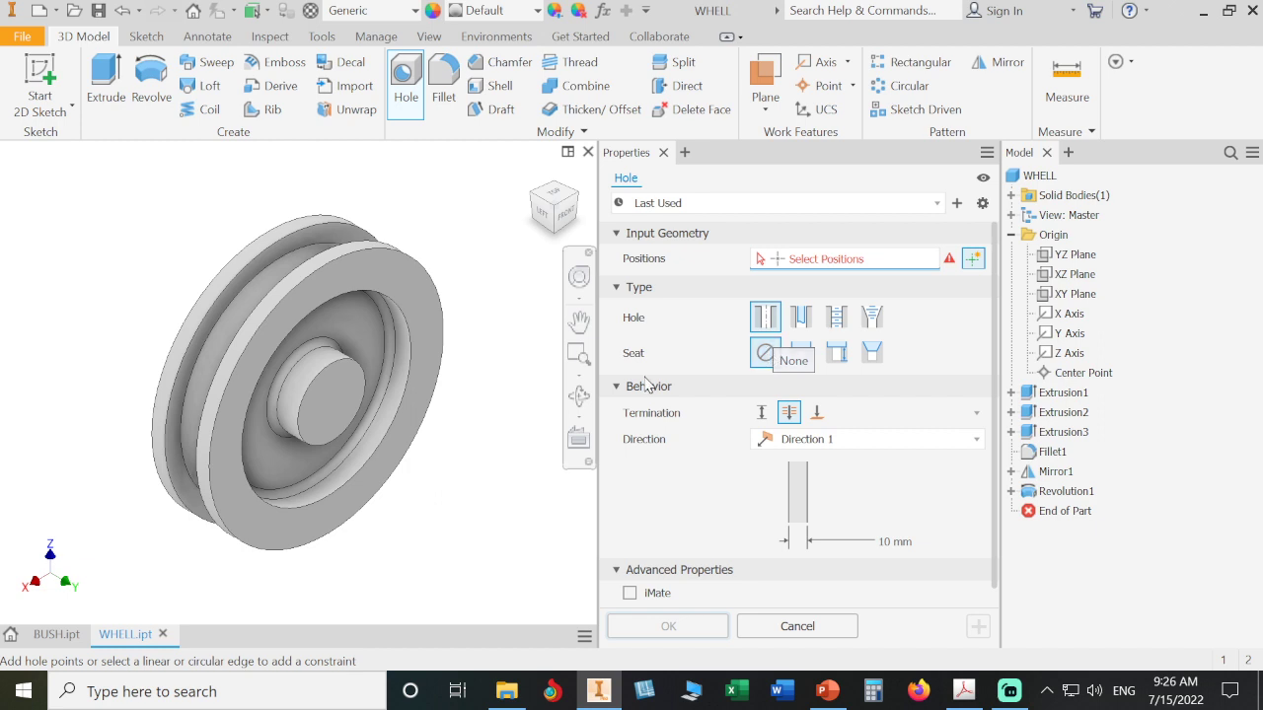
{"action": "left_click", "coordinate": [345, 402]}
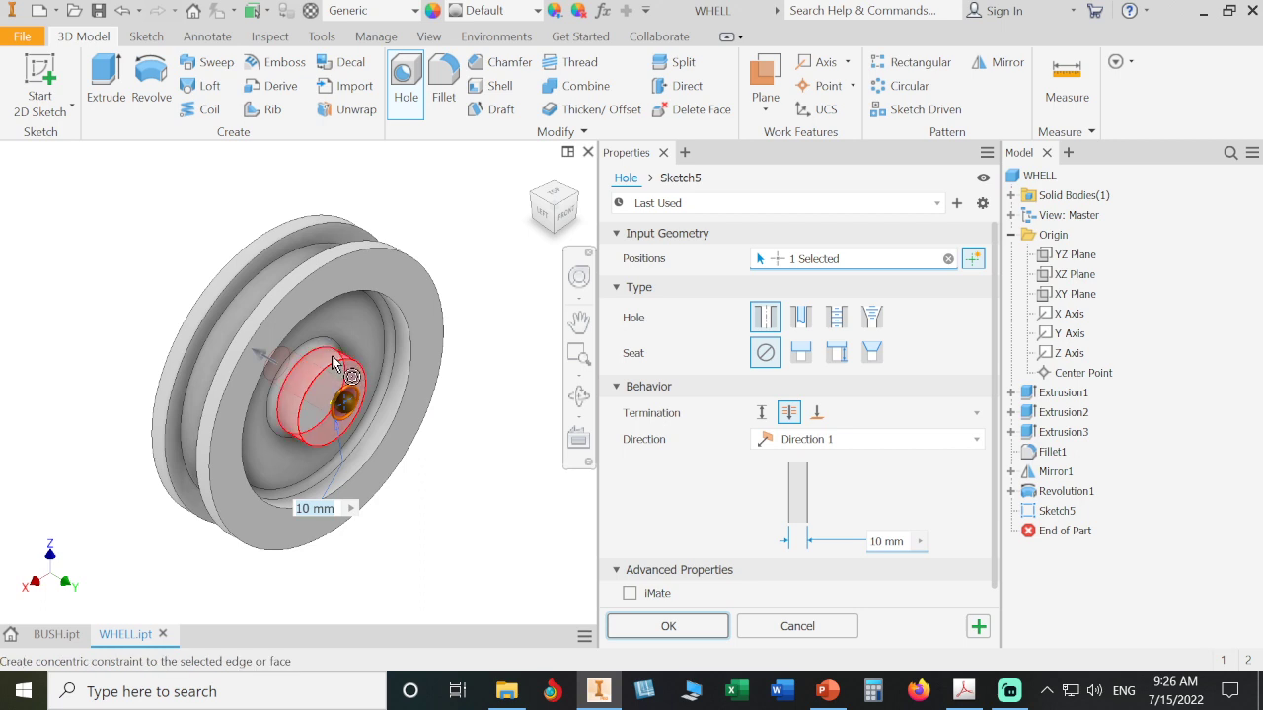
{"action": "left_click", "coordinate": [334, 362]}
{"action": "left_click", "coordinate": [886, 541]}
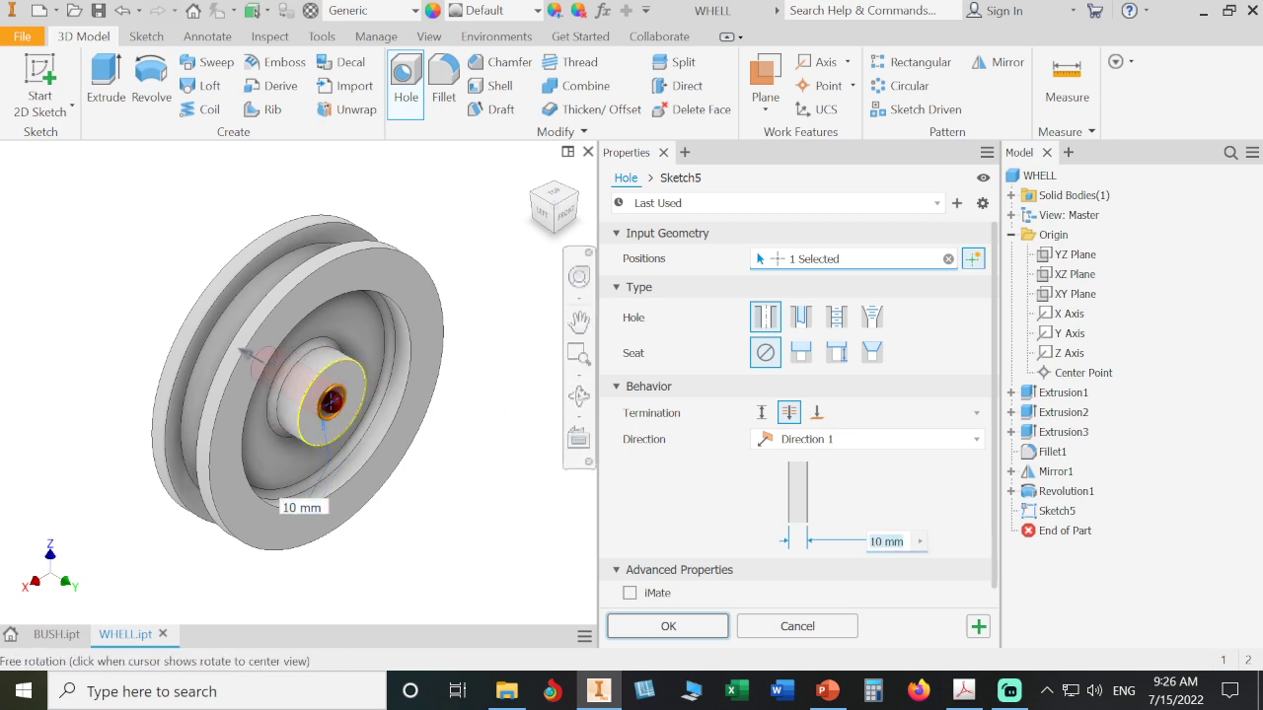
{"action": "left_click", "coordinate": [964, 690]}
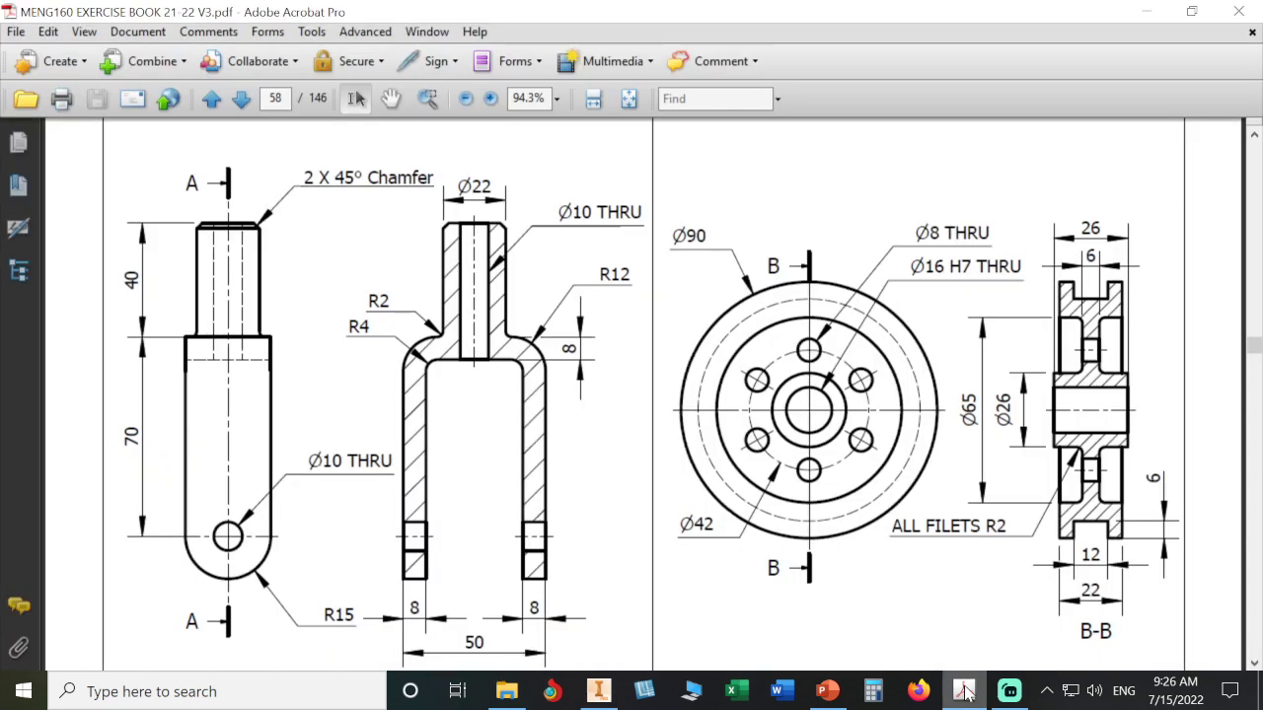
{"action": "left_click", "coordinate": [964, 691]}
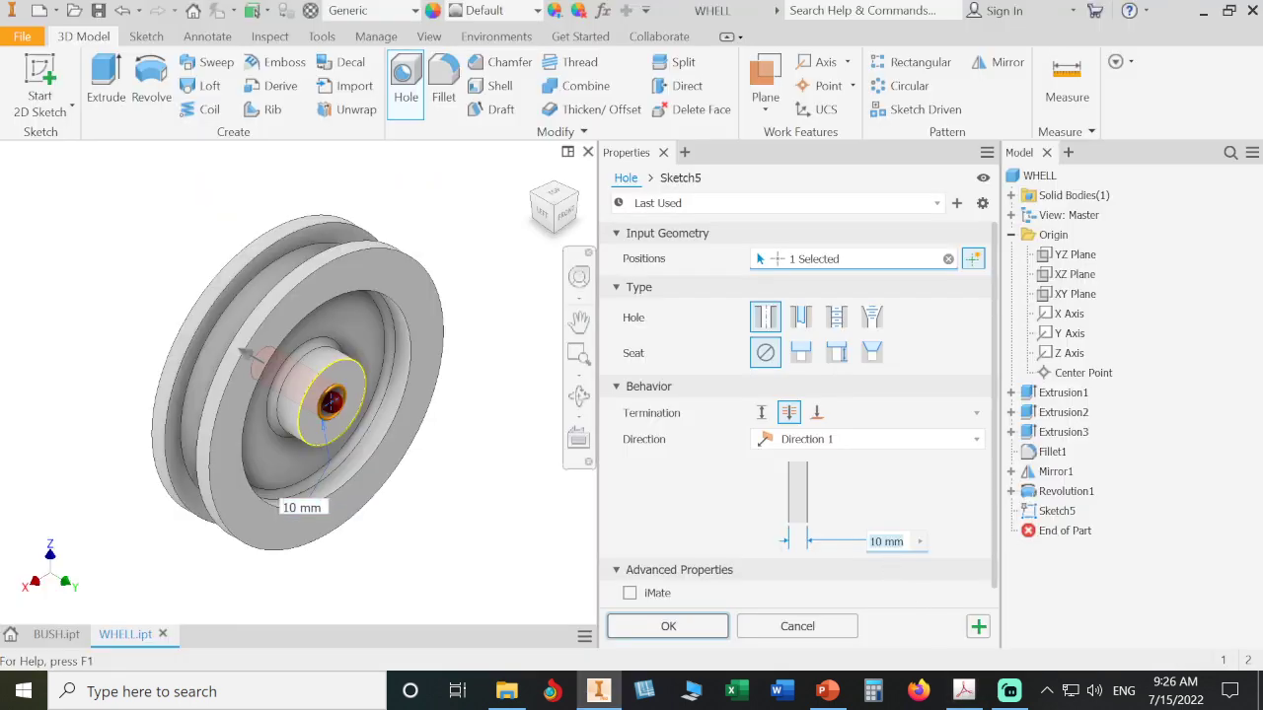
{"action": "type", "text": "16"}
{"action": "key", "text": "Return"}
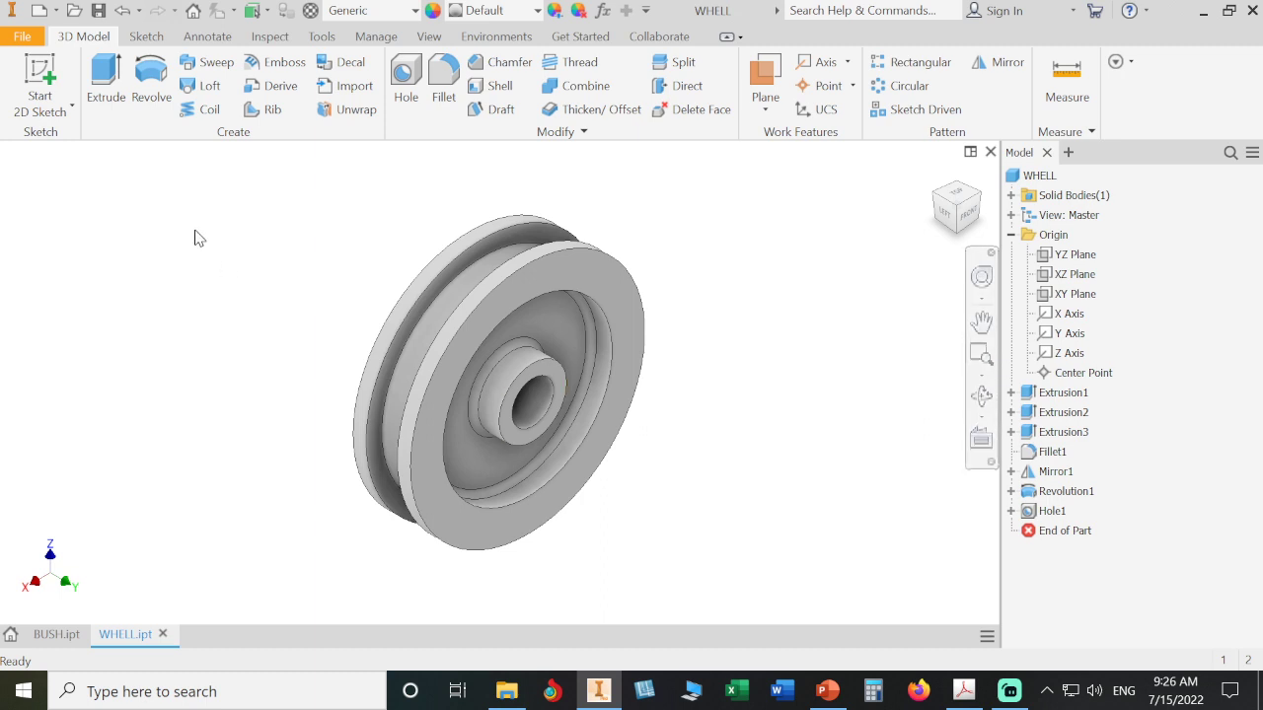
Start a sketch on the wheel's recessed web face, place a point about 14 by 17 mm from the centre, and consult the drawing.
{"action": "left_click", "coordinate": [47, 77]}
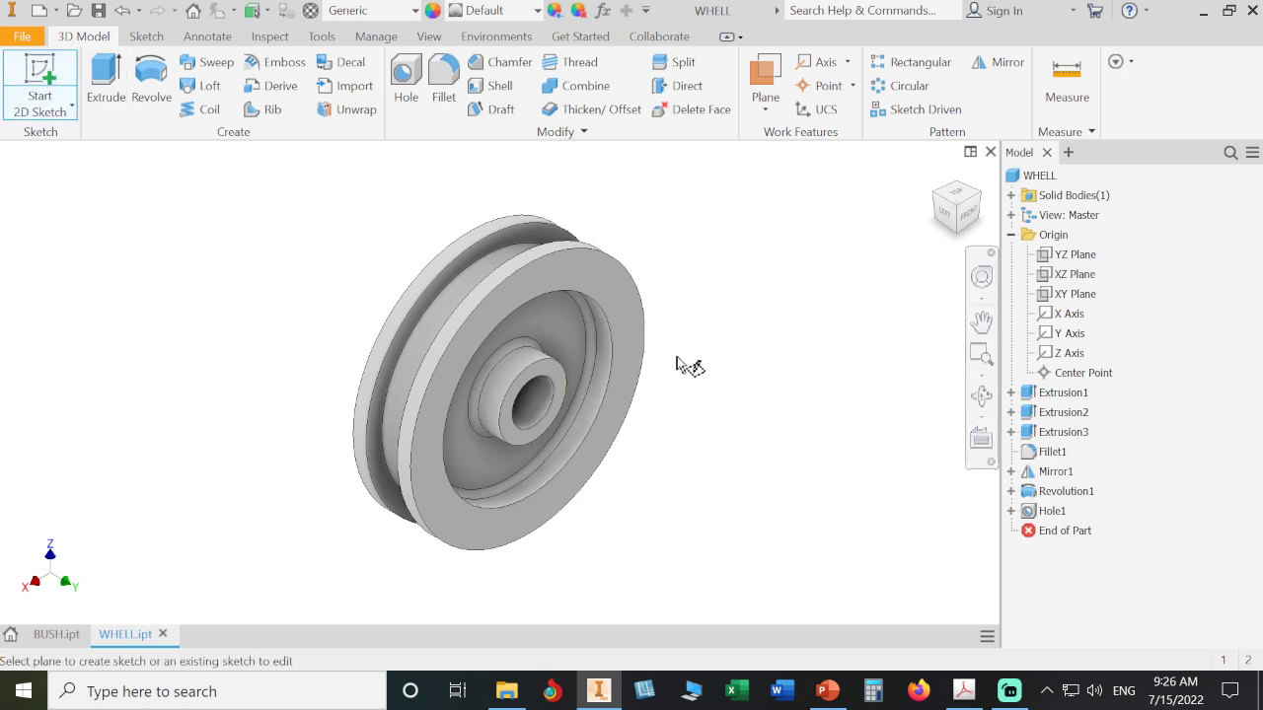
{"action": "left_click", "coordinate": [563, 333]}
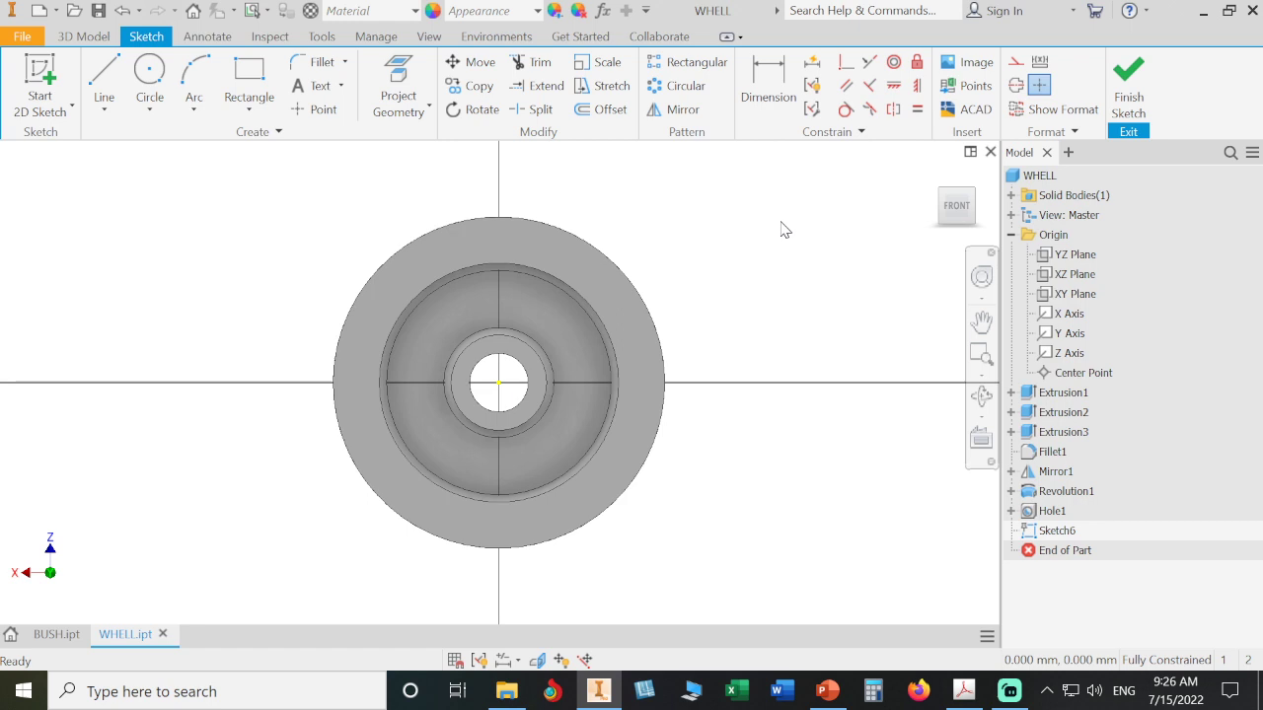
{"action": "left_click", "coordinate": [319, 112]}
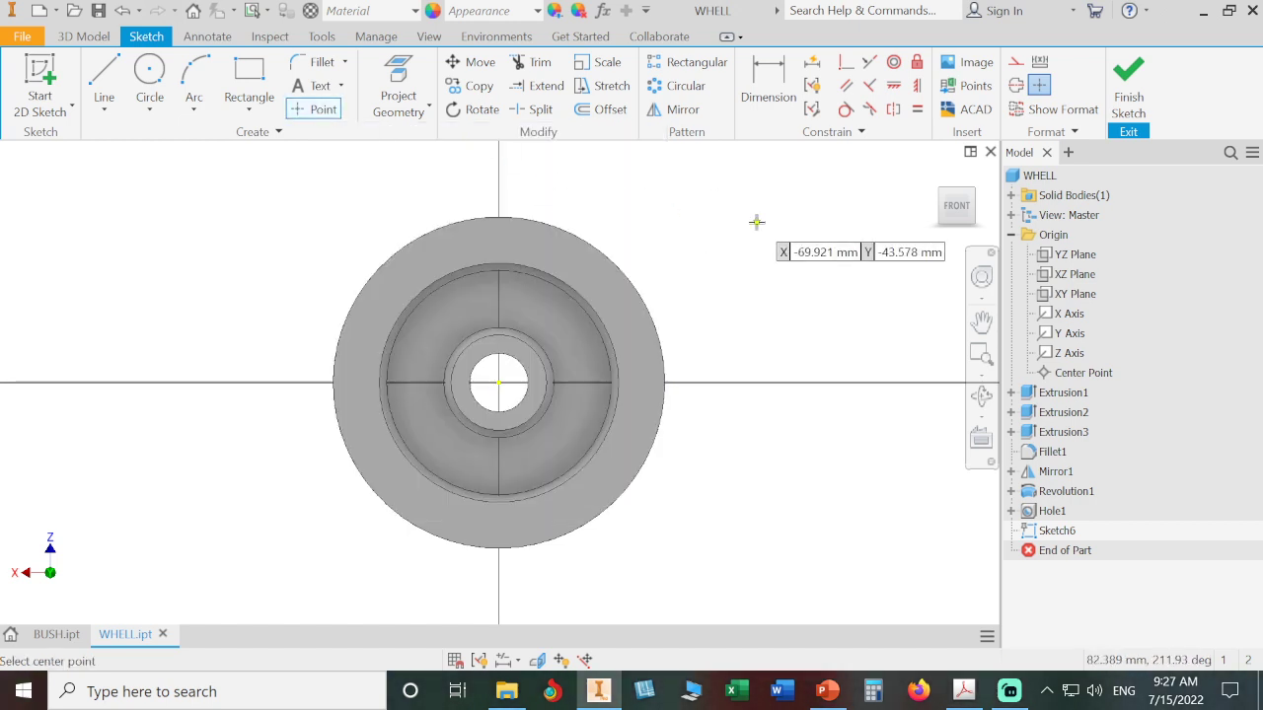
{"action": "left_click", "coordinate": [550, 318]}
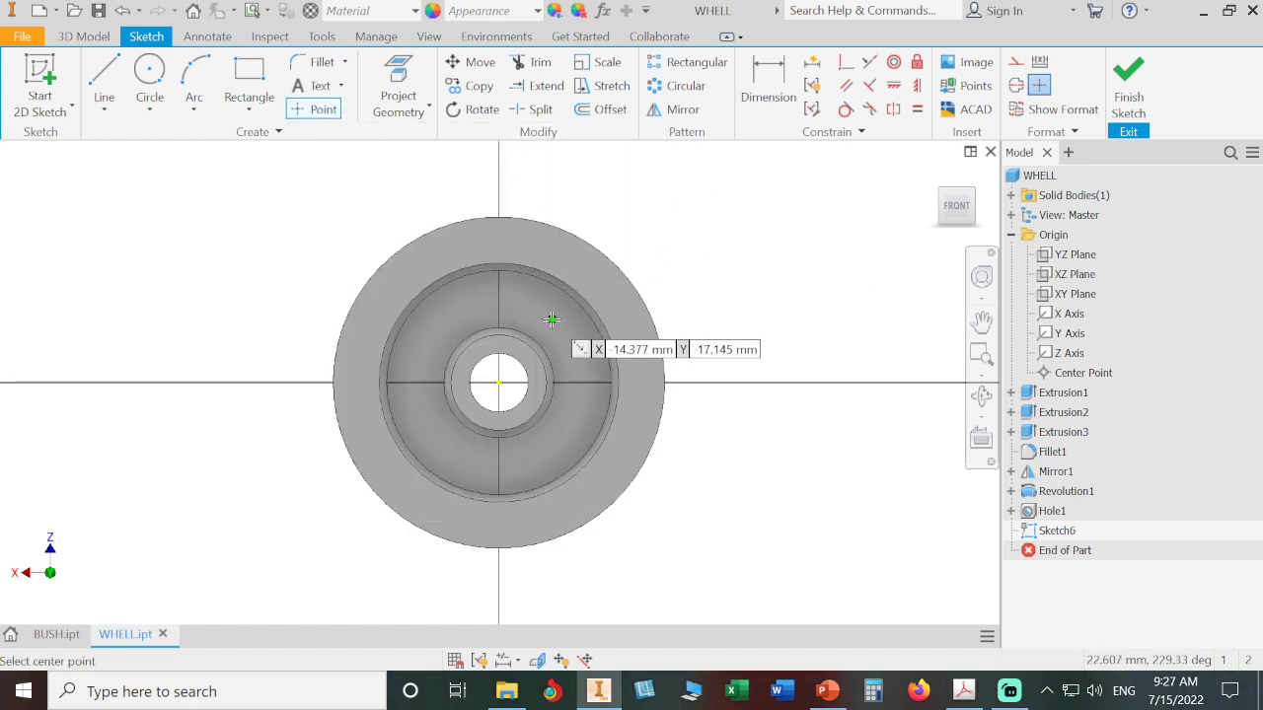
{"action": "right_click", "coordinate": [754, 252]}
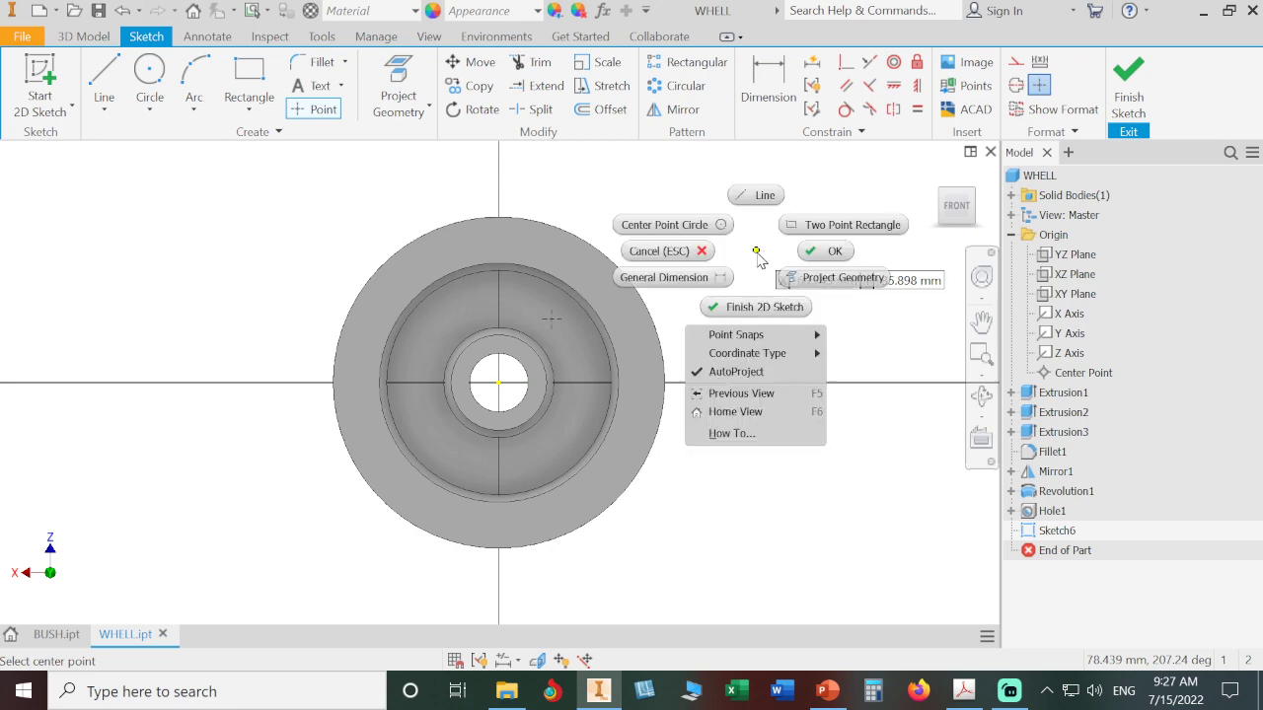
{"action": "left_click", "coordinate": [837, 251]}
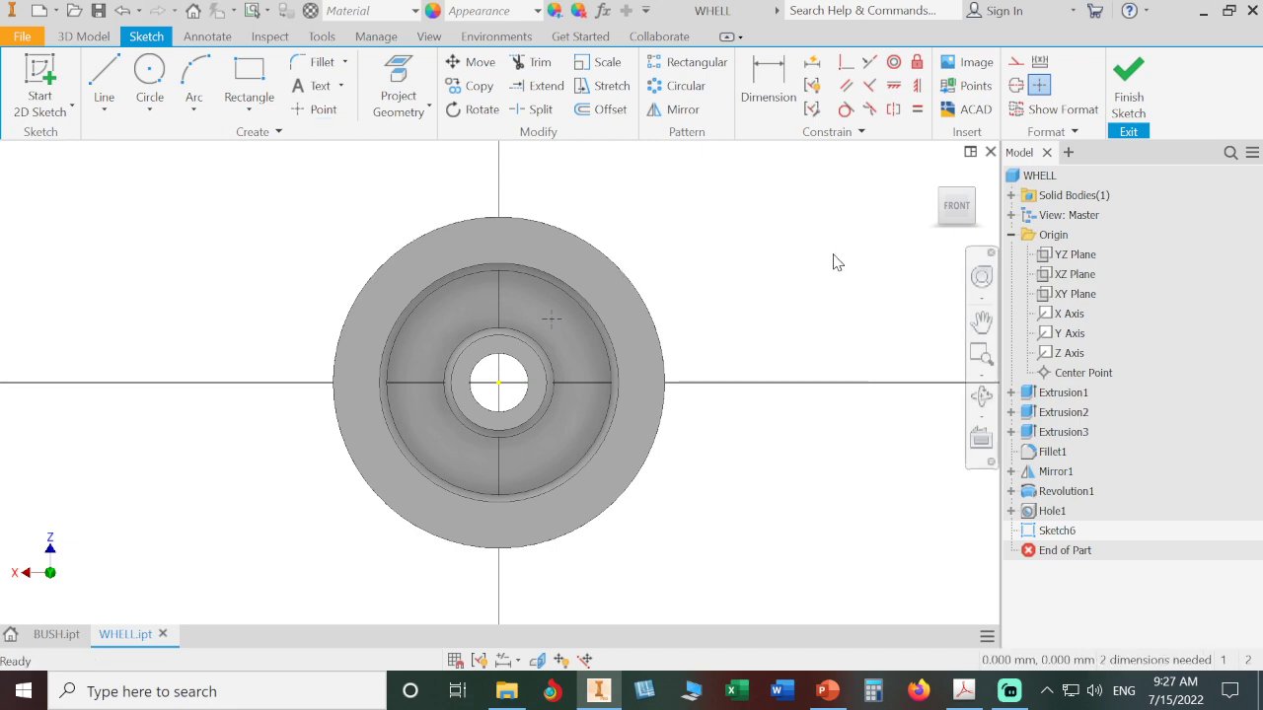
{"action": "left_click", "coordinate": [964, 691]}
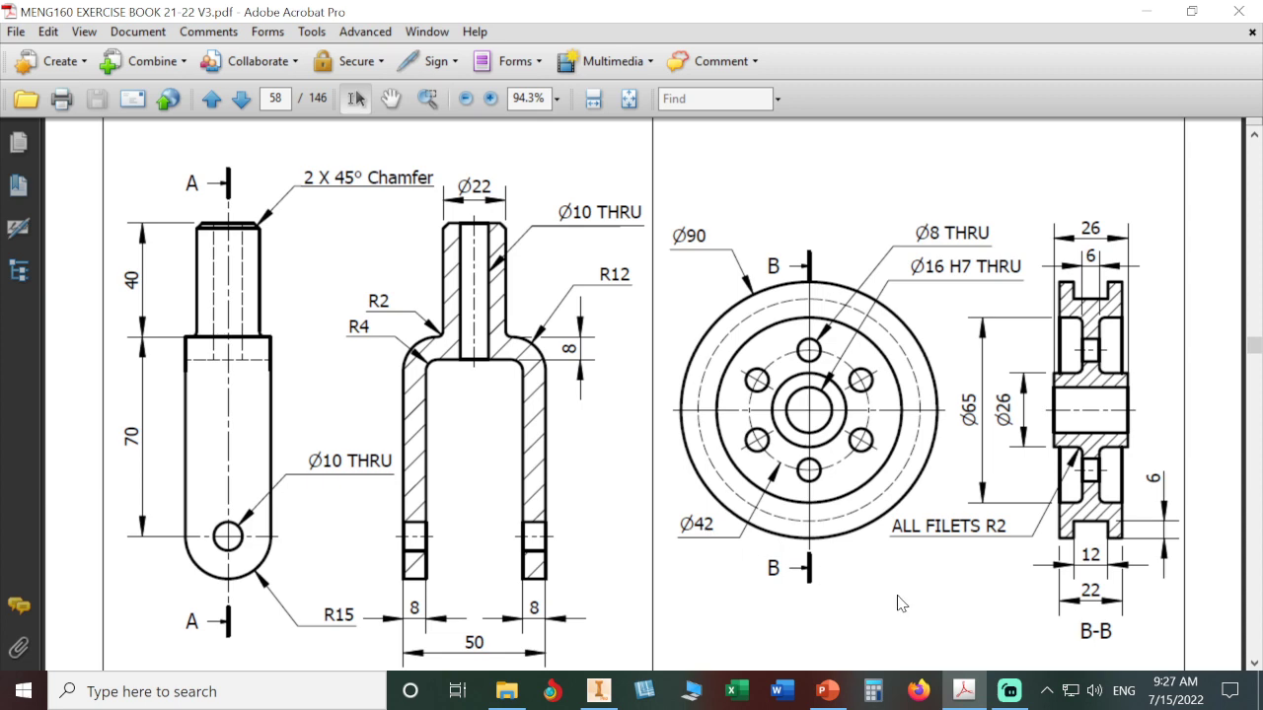
{"action": "left_click", "coordinate": [601, 691]}
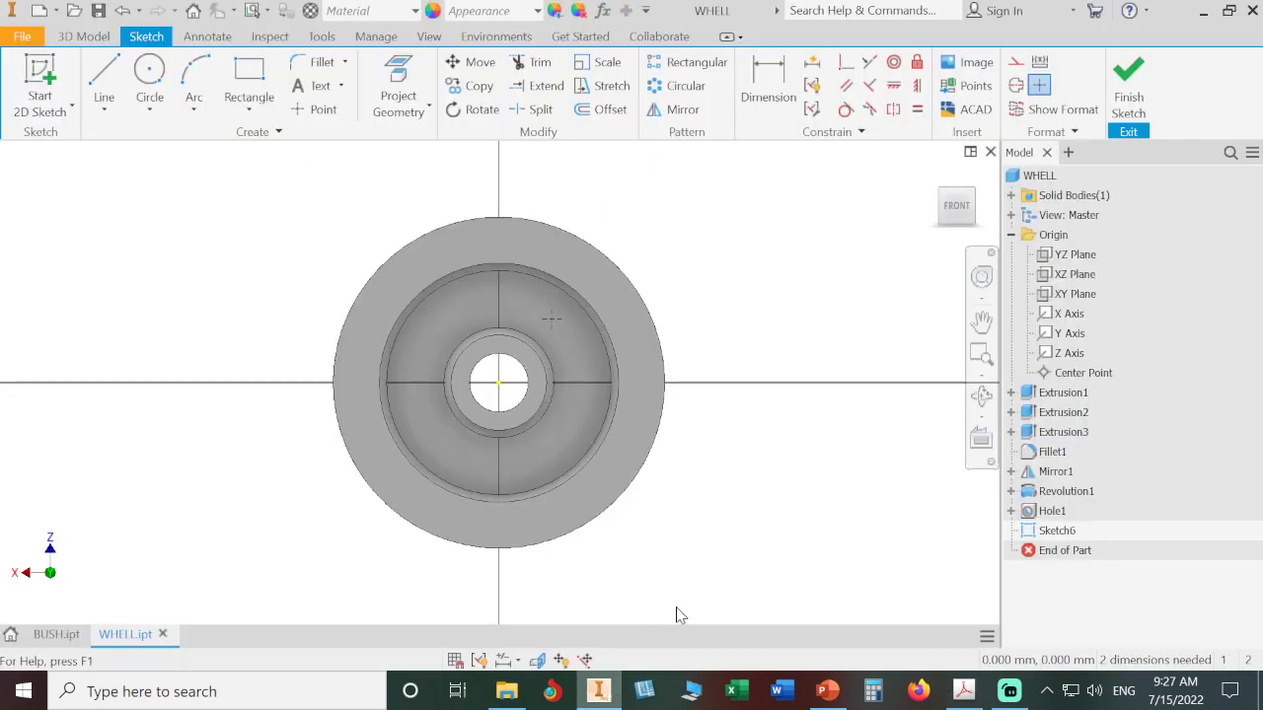
Sketch a 42 mm diameter circle centred on the wheel's centre point.
{"action": "left_click", "coordinate": [150, 74]}
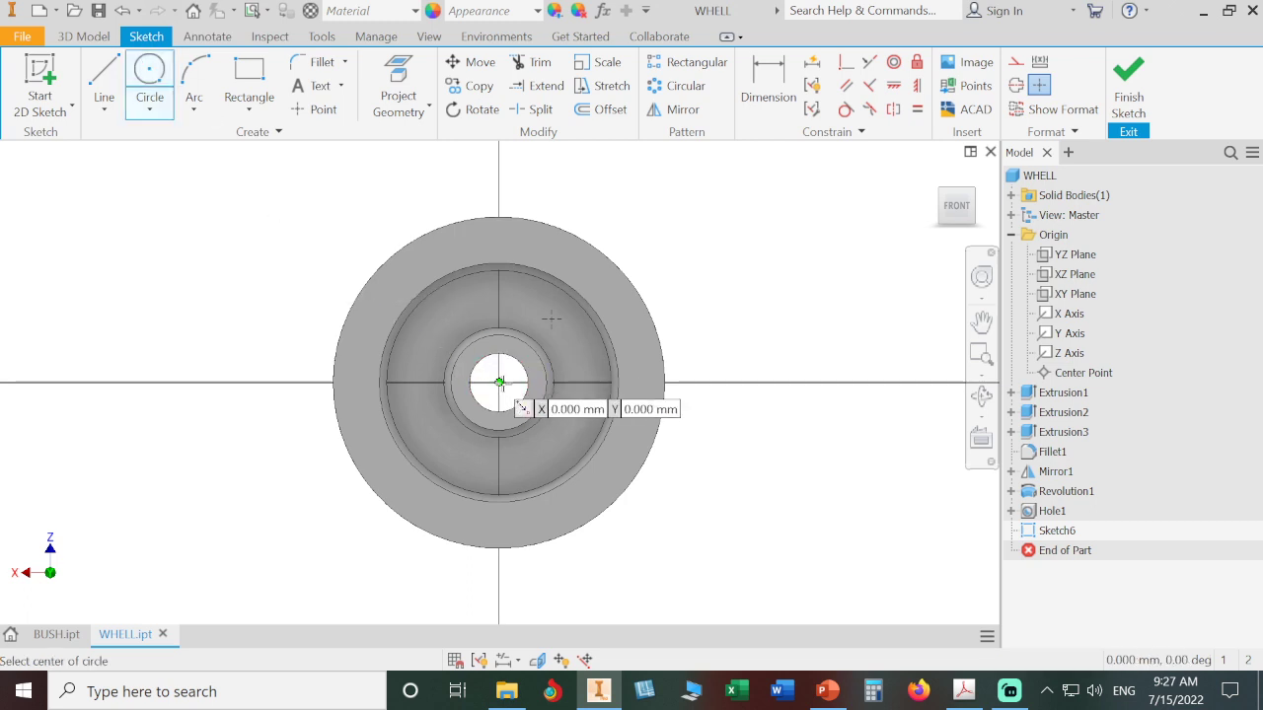
{"action": "left_click", "coordinate": [500, 383]}
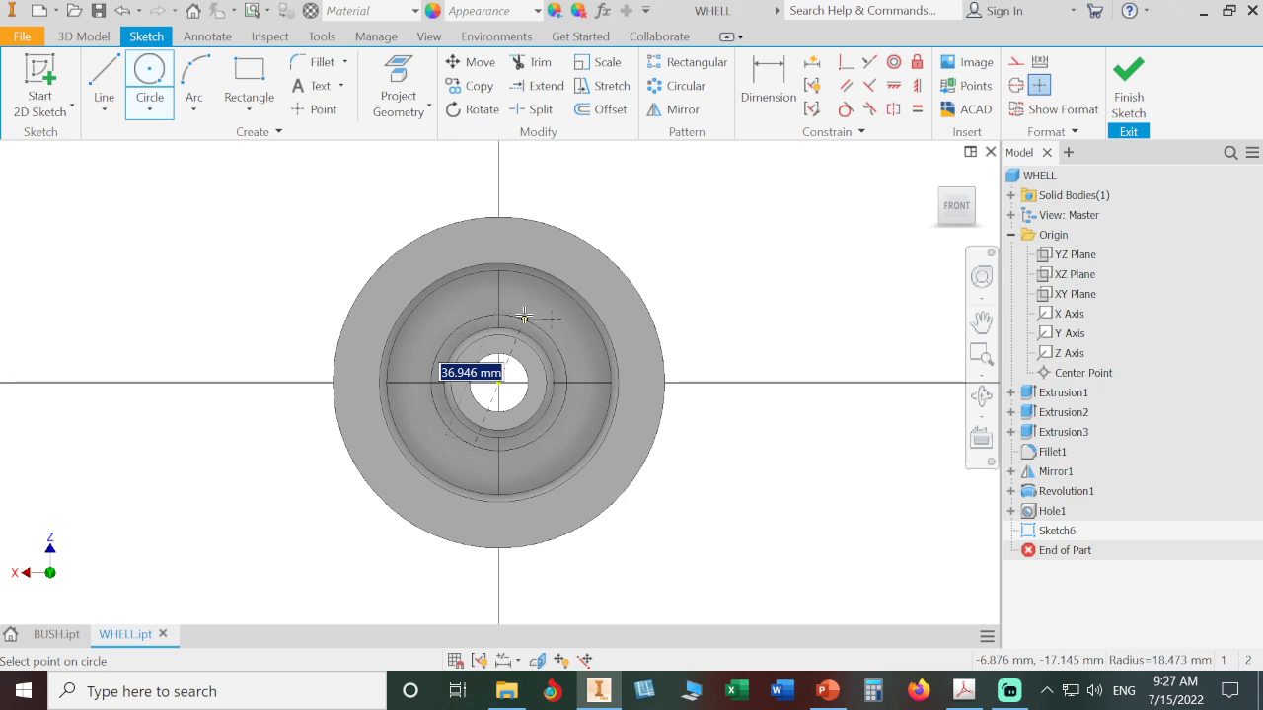
{"action": "type", "text": "42"}
{"action": "key", "text": "Return"}
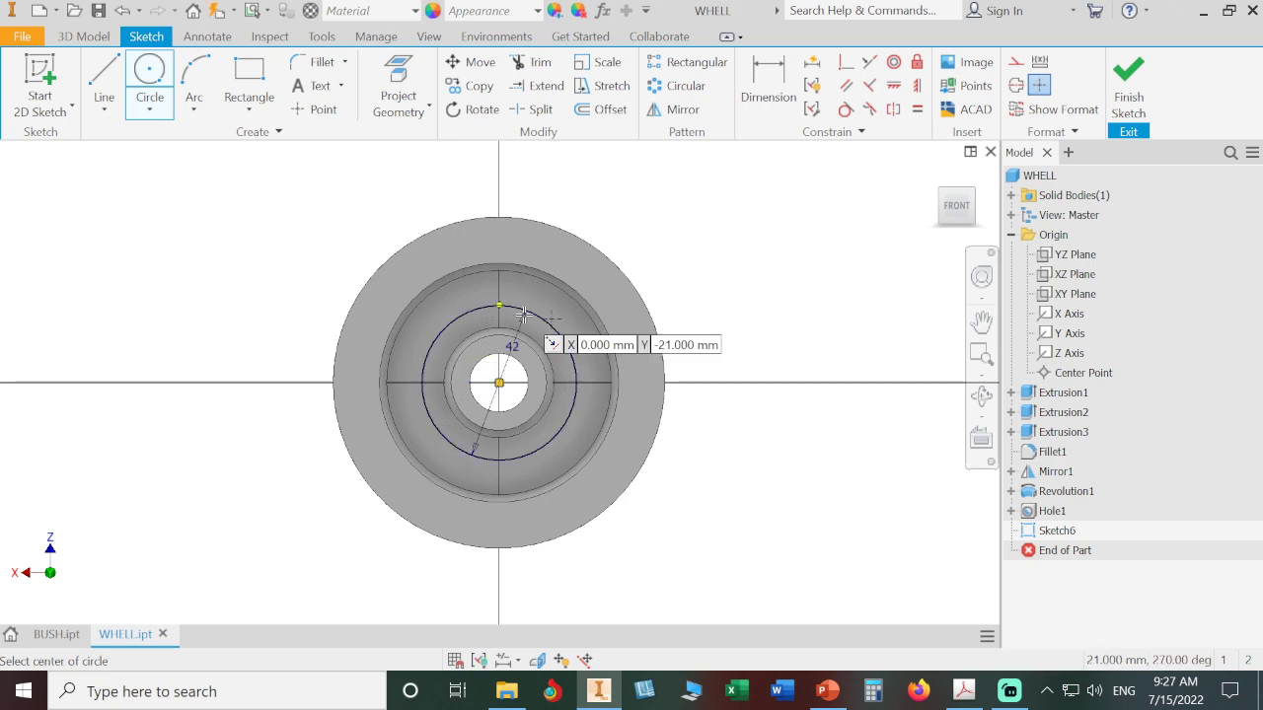
{"action": "right_click", "coordinate": [747, 267]}
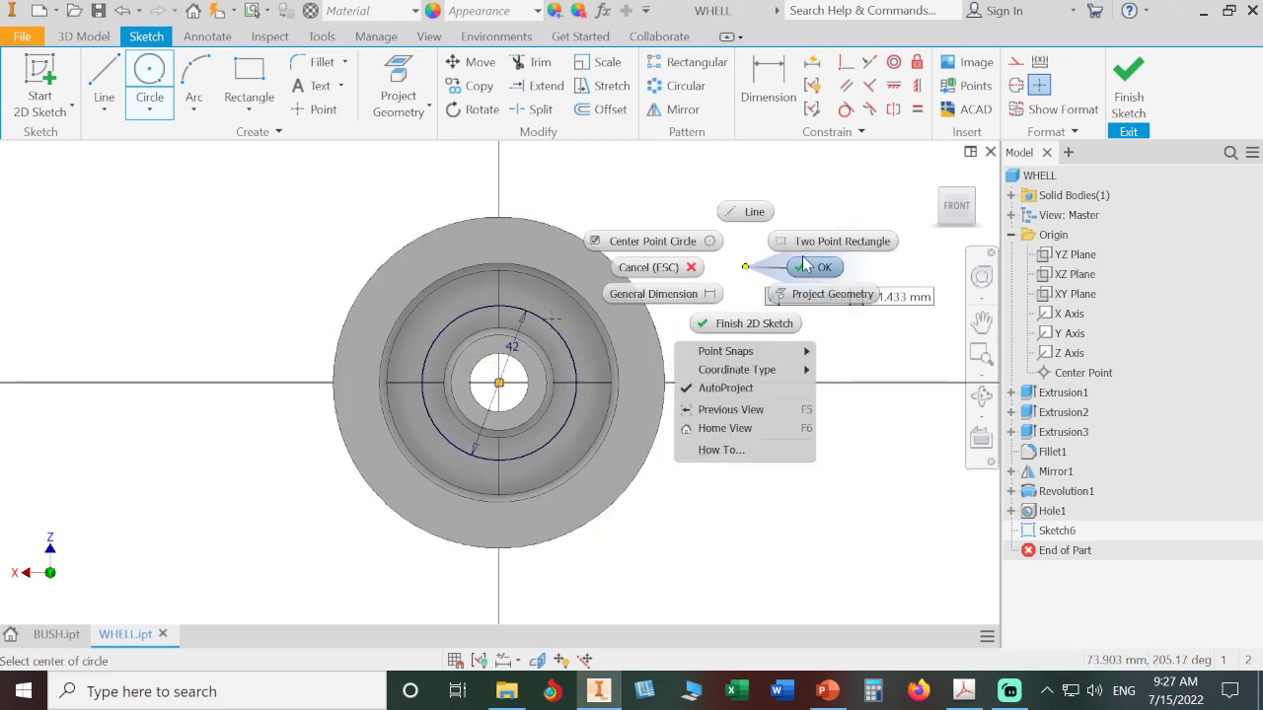
{"action": "left_click", "coordinate": [806, 266]}
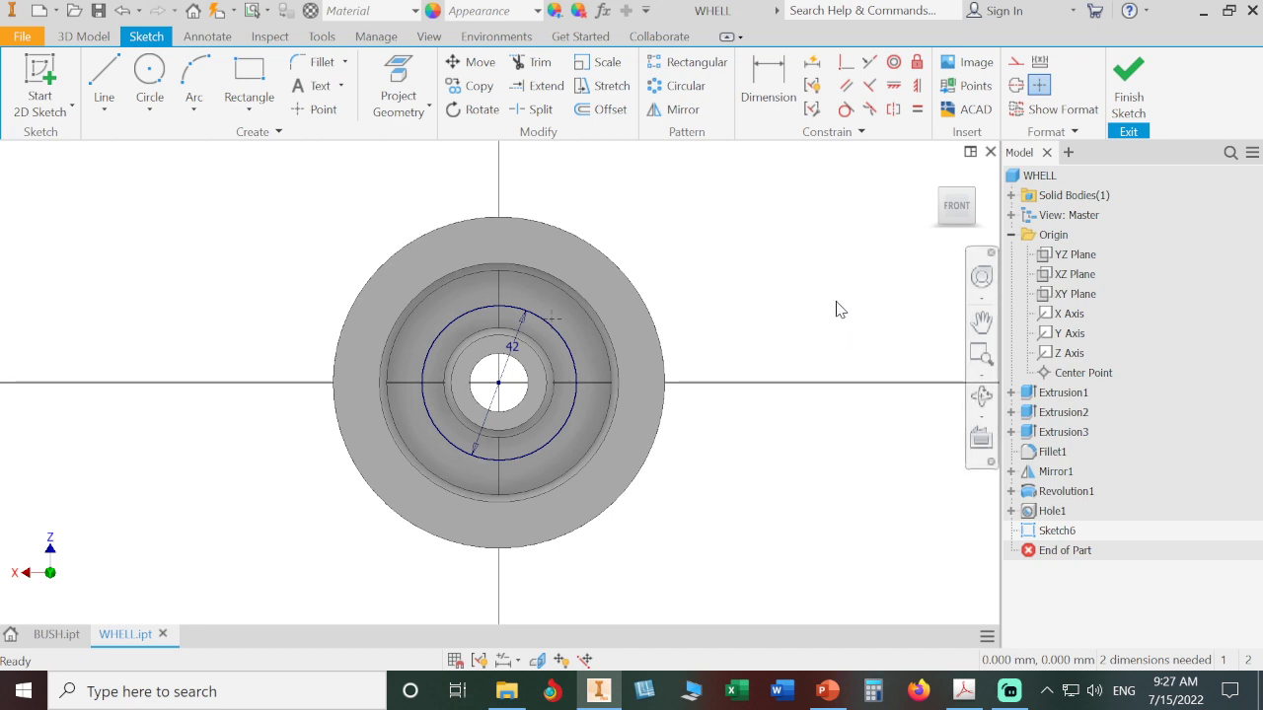
Slice the view at the sketch plane, make the sketch point coincident with the 42 mm circle, and test by moving it.
{"action": "key", "text": "F7"}
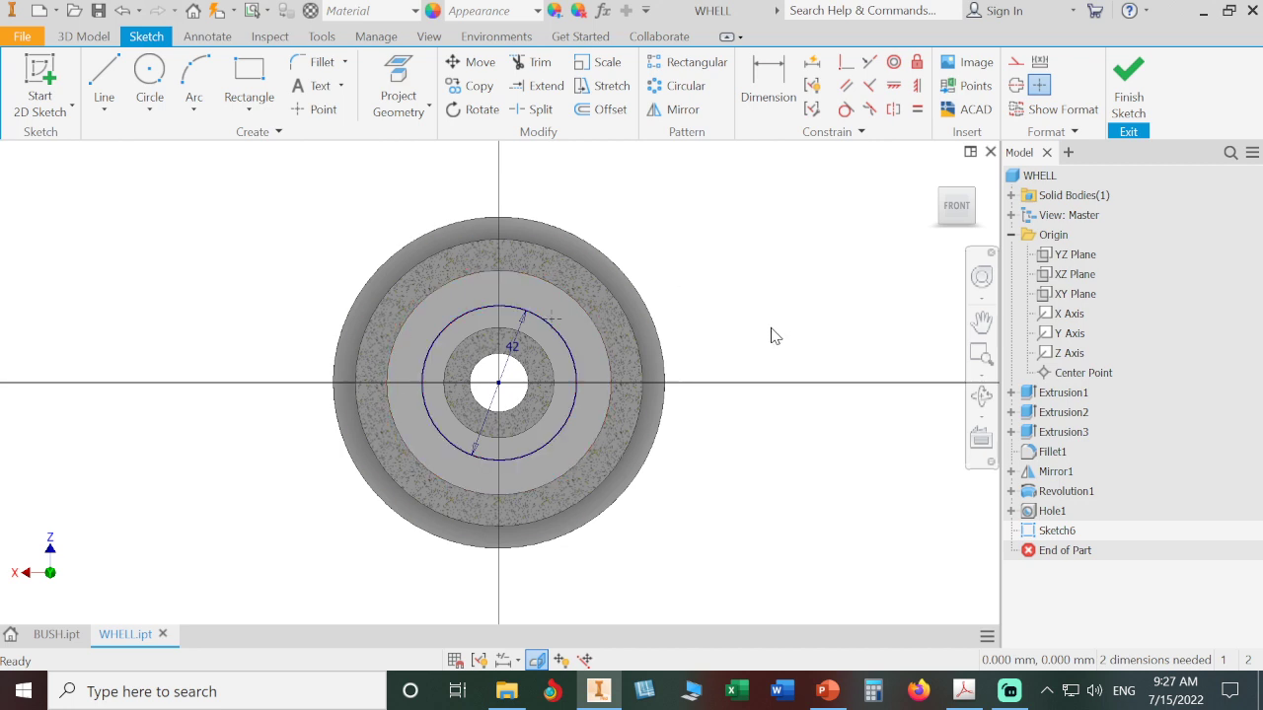
{"action": "left_click", "coordinate": [845, 62]}
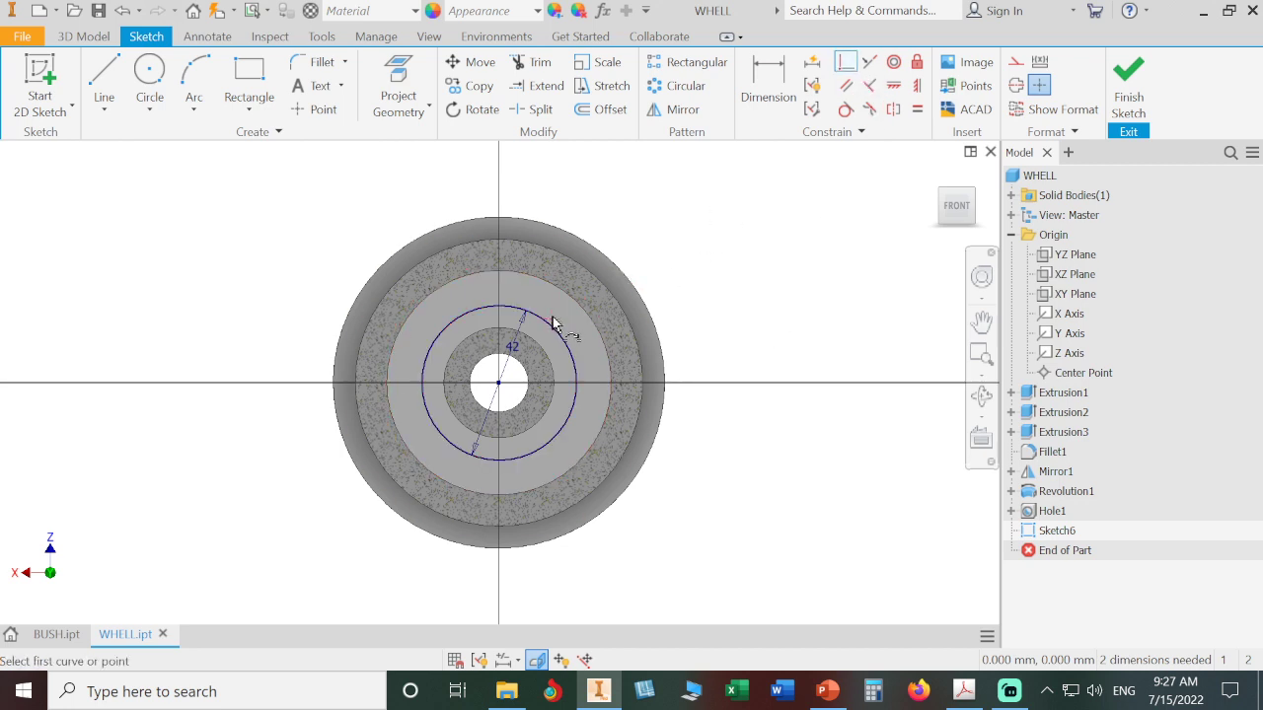
{"action": "left_click", "coordinate": [552, 317]}
{"action": "left_click", "coordinate": [559, 338]}
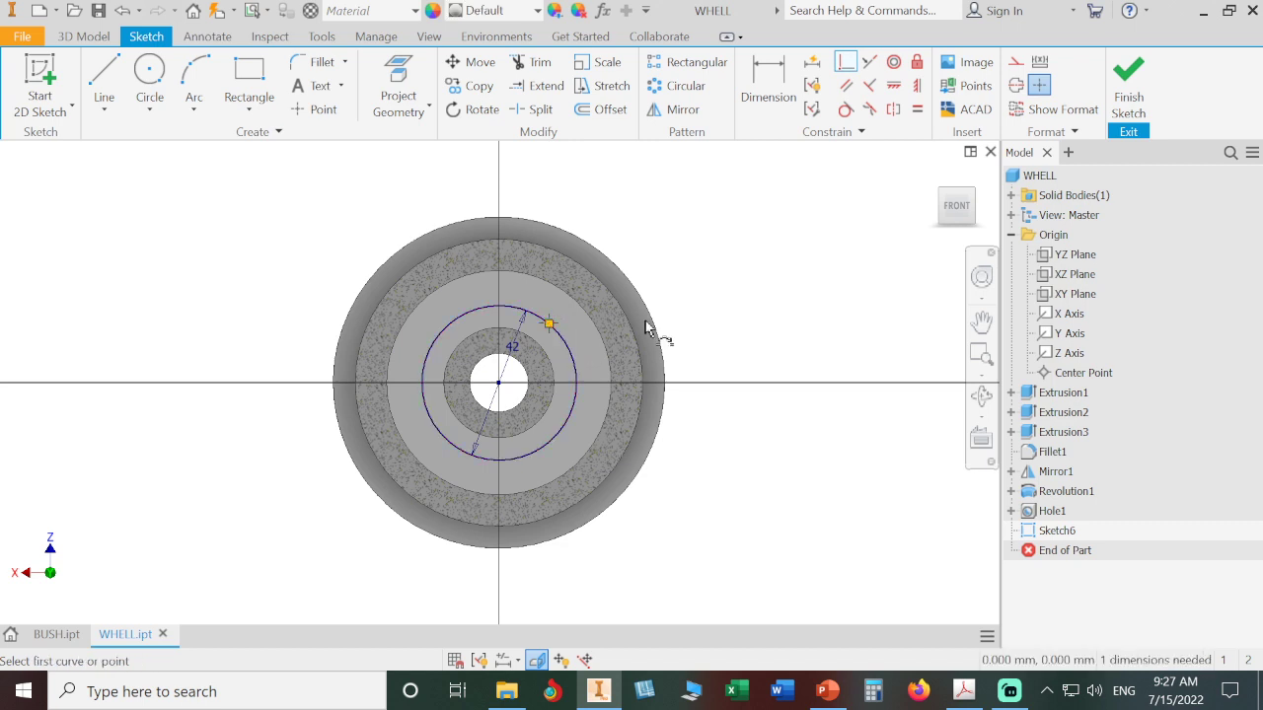
{"action": "right_click", "coordinate": [732, 262]}
{"action": "left_click", "coordinate": [799, 254]}
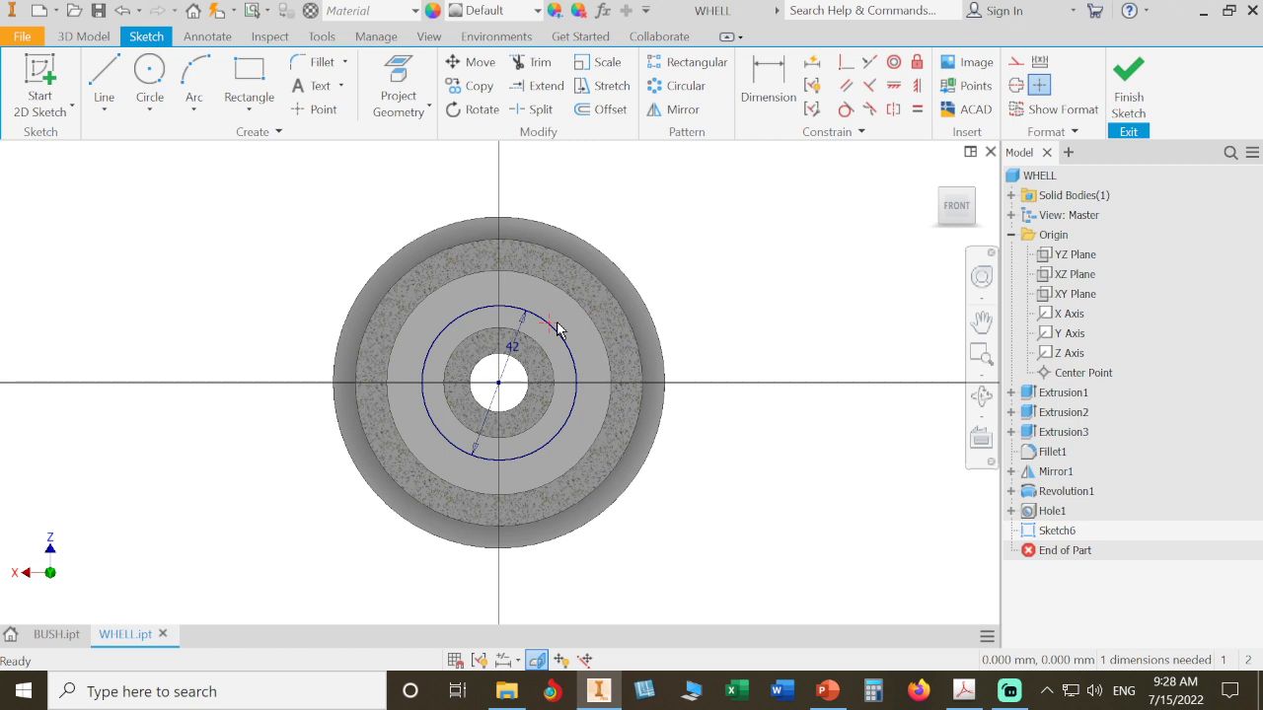
{"action": "mouse_move", "coordinate": [558, 330]}
{"action": "left_mouse_down"}
{"action": "mouse_move", "coordinate": [585, 403]}
{"action": "mouse_move", "coordinate": [556, 465]}
{"action": "mouse_move", "coordinate": [448, 466]}
{"action": "mouse_move", "coordinate": [444, 386]}
{"action": "mouse_move", "coordinate": [520, 304]}
{"action": "mouse_move", "coordinate": [577, 367]}
{"action": "mouse_move", "coordinate": [537, 460]}
{"action": "mouse_move", "coordinate": [434, 440]}
{"action": "mouse_move", "coordinate": [459, 332]}
{"action": "mouse_move", "coordinate": [558, 345]}
{"action": "mouse_move", "coordinate": [572, 442]}
{"action": "mouse_move", "coordinate": [498, 460]}
{"action": "mouse_move", "coordinate": [464, 333]}
{"action": "mouse_move", "coordinate": [591, 365]}
{"action": "mouse_move", "coordinate": [533, 466]}
{"action": "mouse_move", "coordinate": [439, 425]}
{"action": "mouse_move", "coordinate": [466, 302]}
{"action": "mouse_move", "coordinate": [561, 310]}
{"action": "left_mouse_up"}
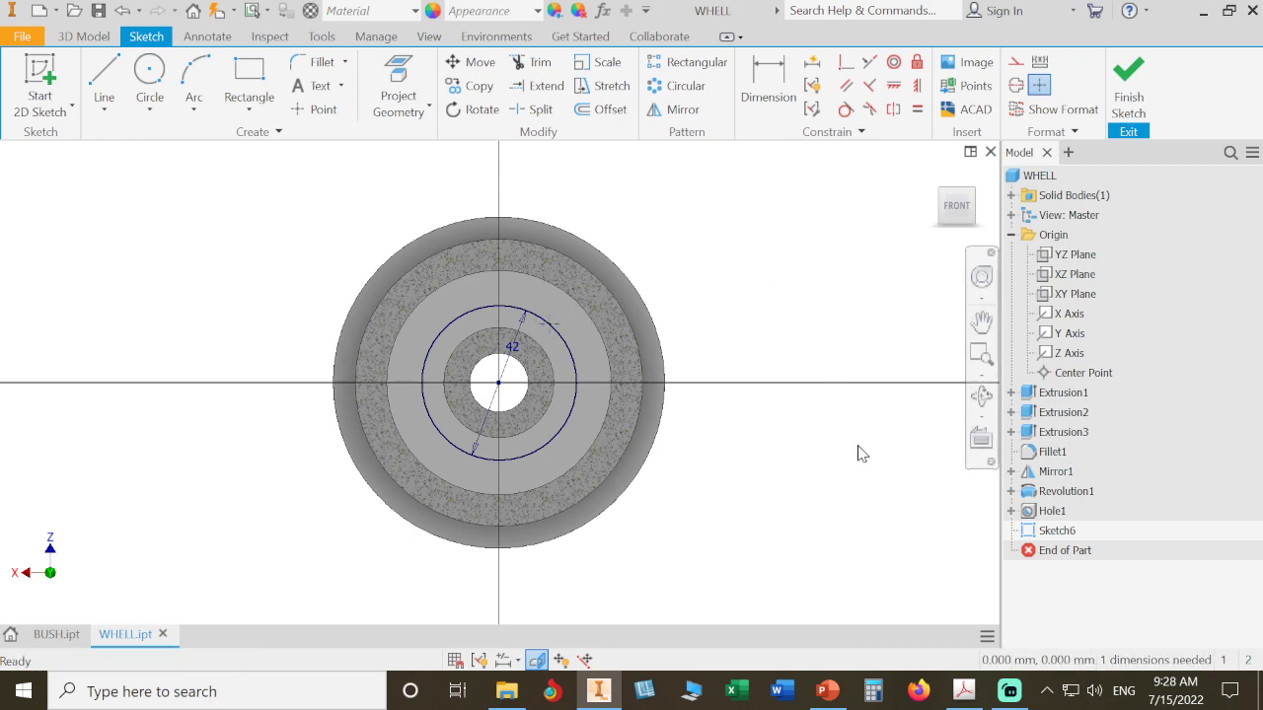
Check the hole positions in the PDF drawing and project the Z axis into the wheel sketch.
{"action": "left_click", "coordinate": [962, 688]}
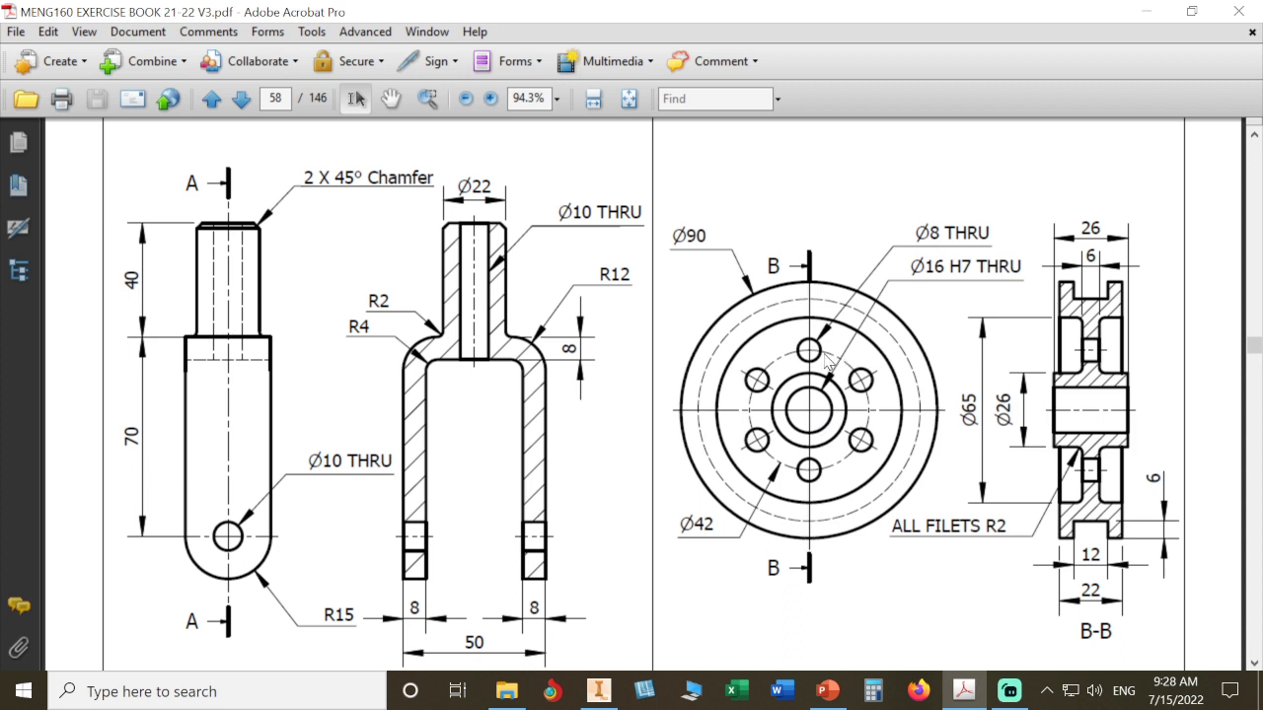
{"action": "left_click", "coordinate": [598, 690]}
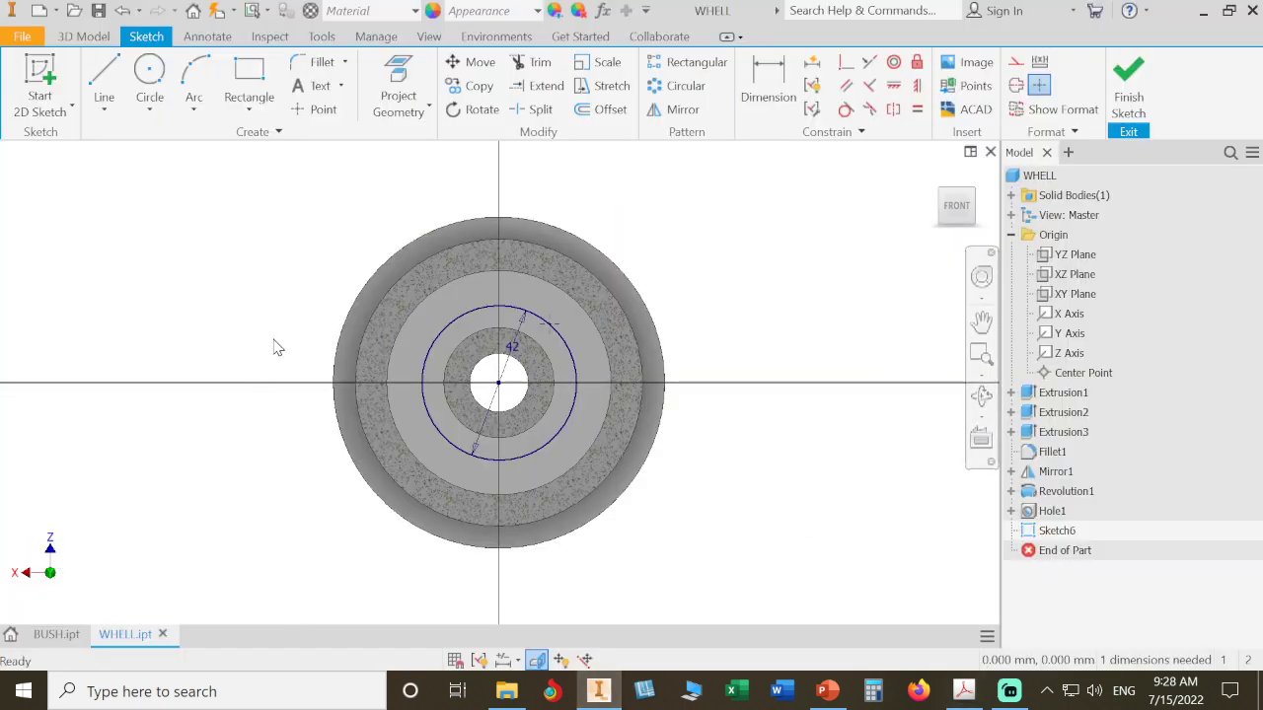
{"action": "left_click", "coordinate": [398, 87]}
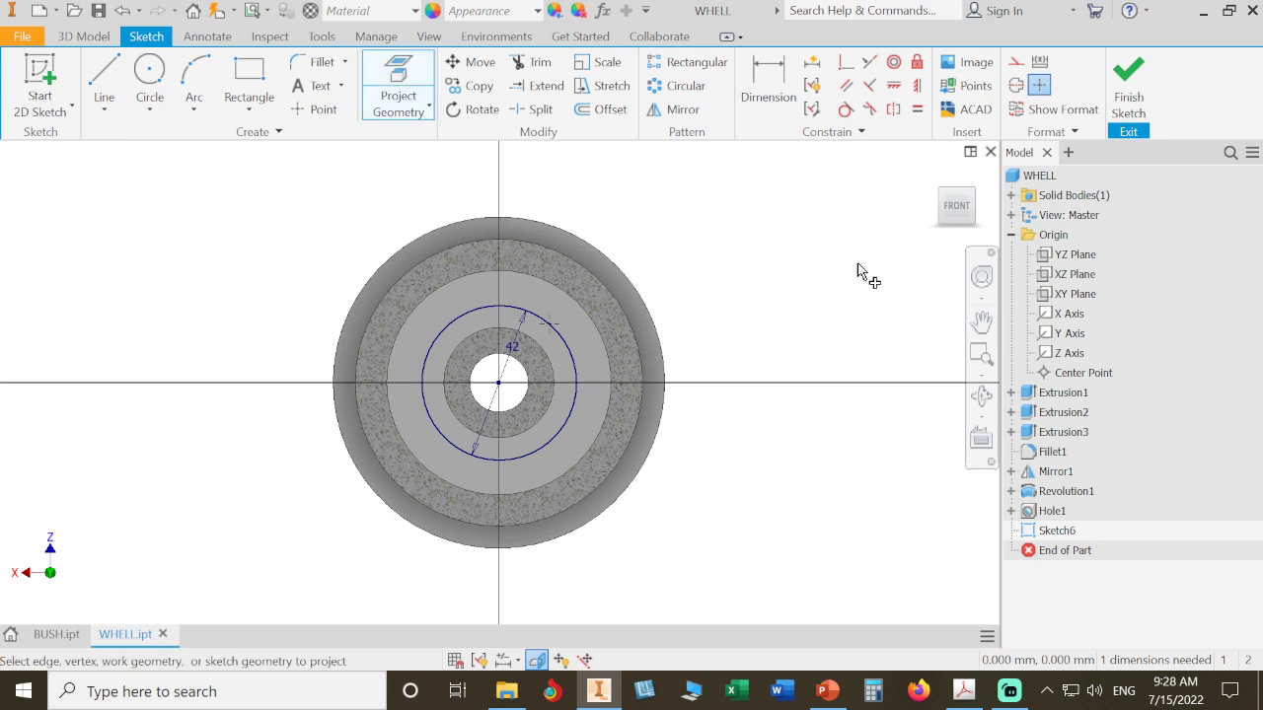
{"action": "left_click", "coordinate": [1048, 353]}
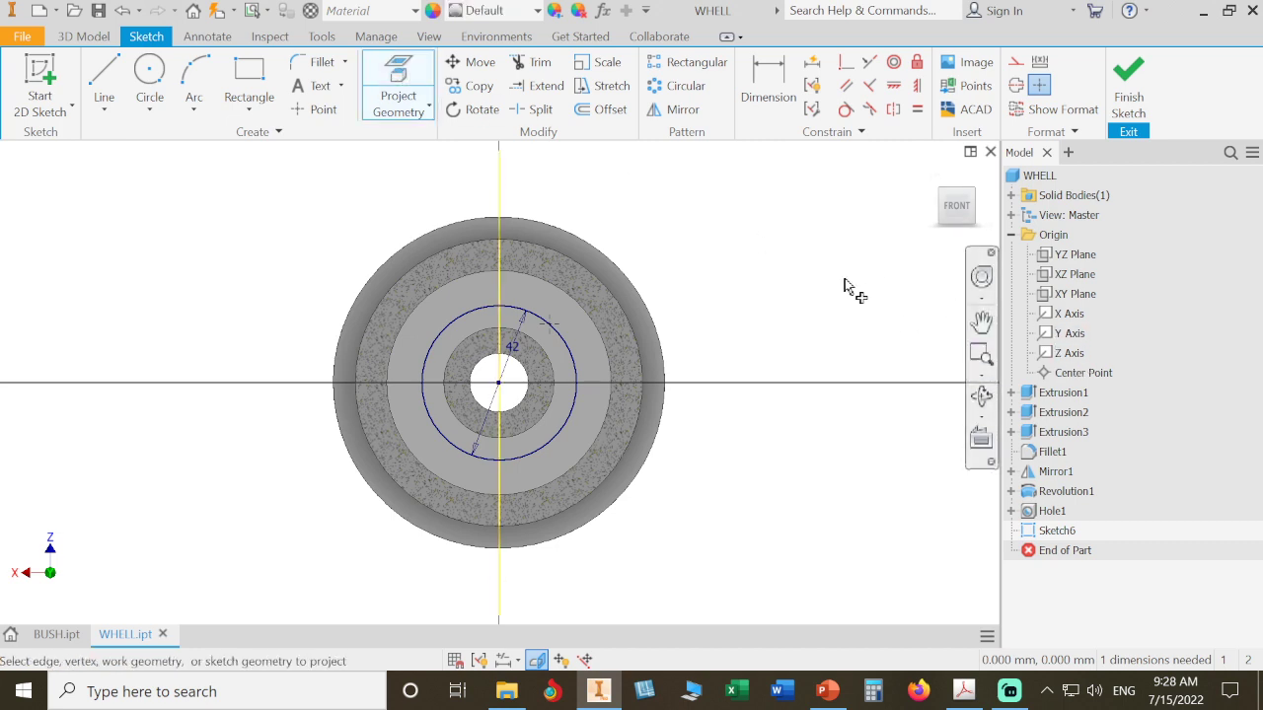
{"action": "right_click", "coordinate": [760, 225]}
{"action": "left_click", "coordinate": [824, 219]}
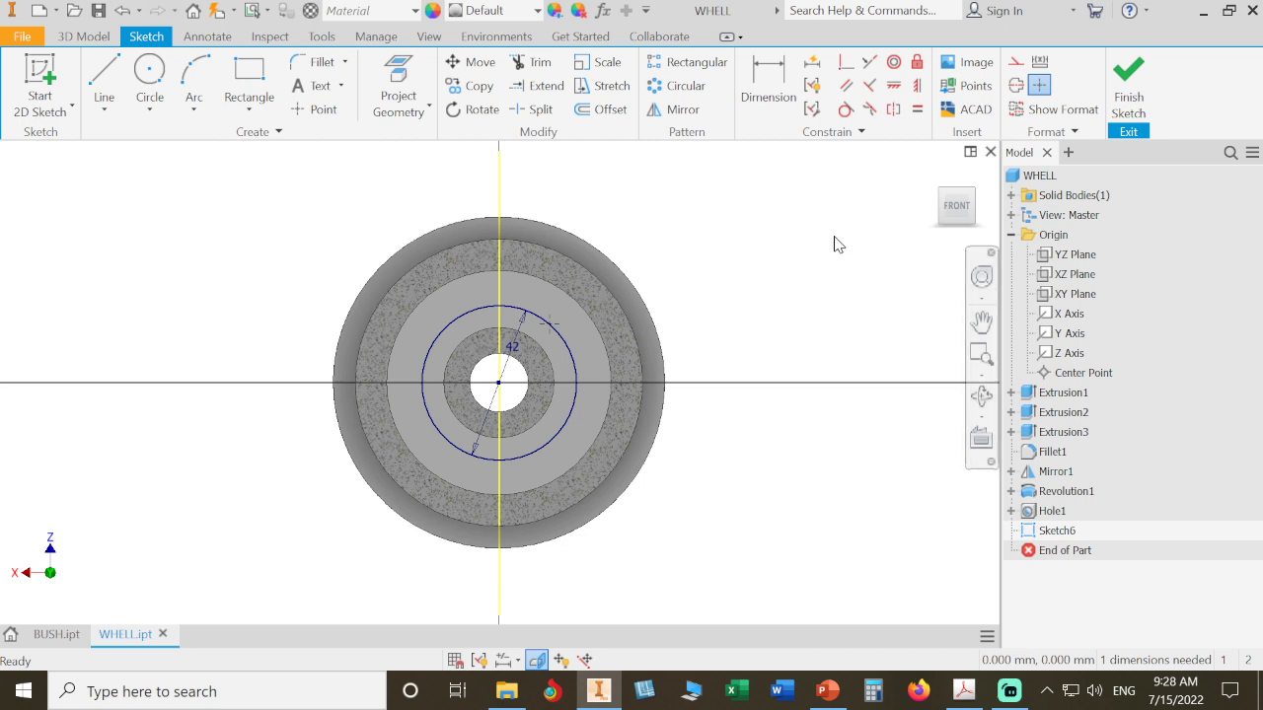
Make the sketch point coincident with the projected Z axis and test the constraint by trying to move the point.
{"action": "left_click", "coordinate": [845, 61]}
{"action": "left_click", "coordinate": [555, 329]}
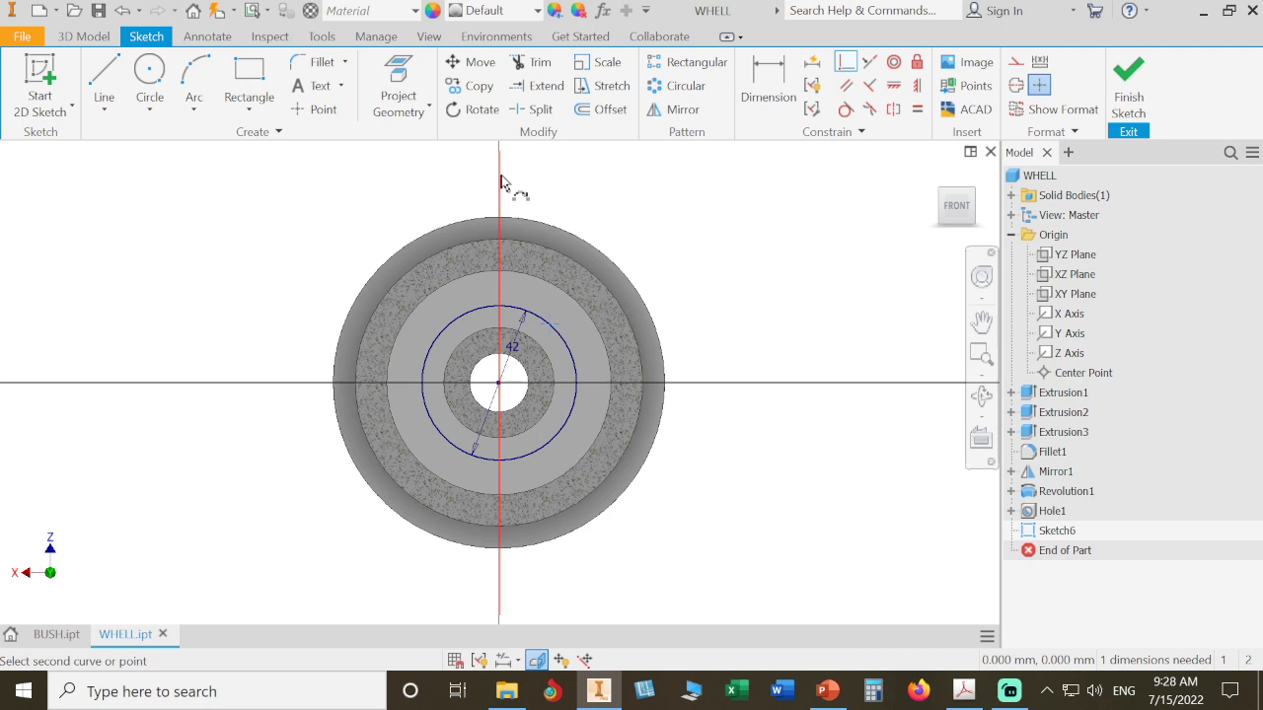
{"action": "left_click", "coordinate": [505, 184]}
{"action": "right_click", "coordinate": [651, 189]}
{"action": "left_click", "coordinate": [698, 179]}
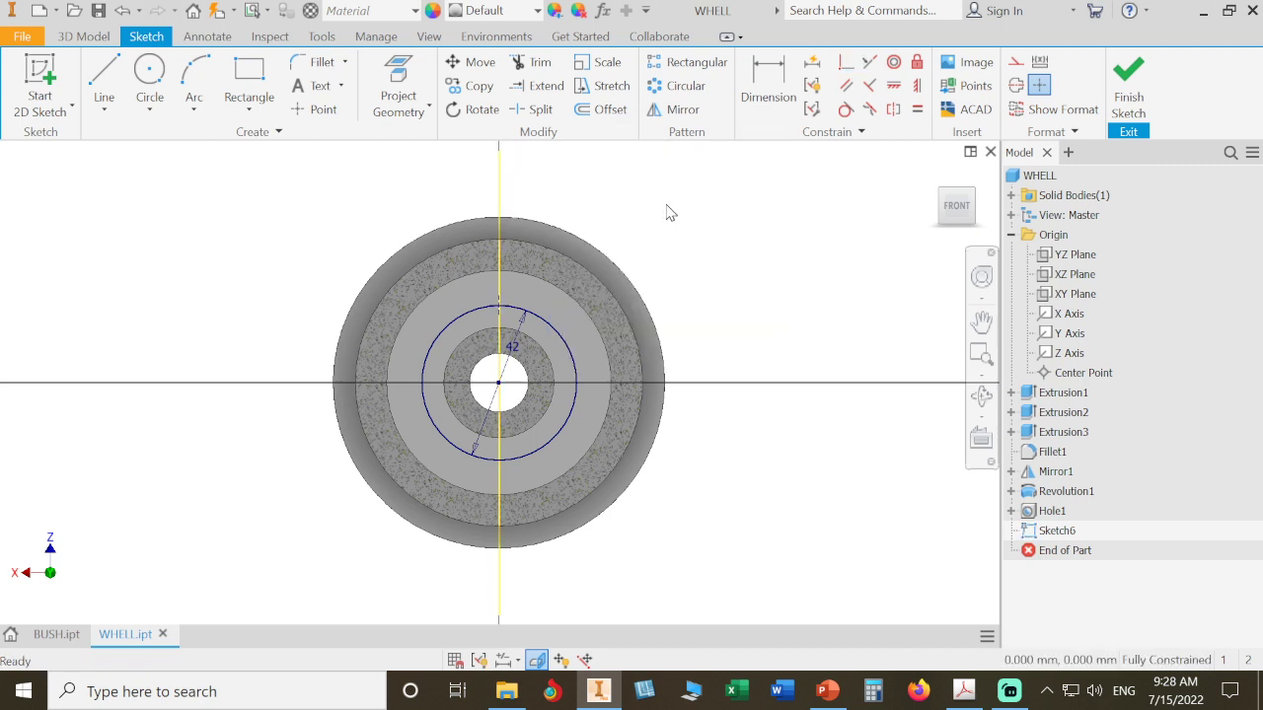
{"action": "scroll", "coordinate": [667, 211], "scroll_direction": "up", "scroll_amount": 3}
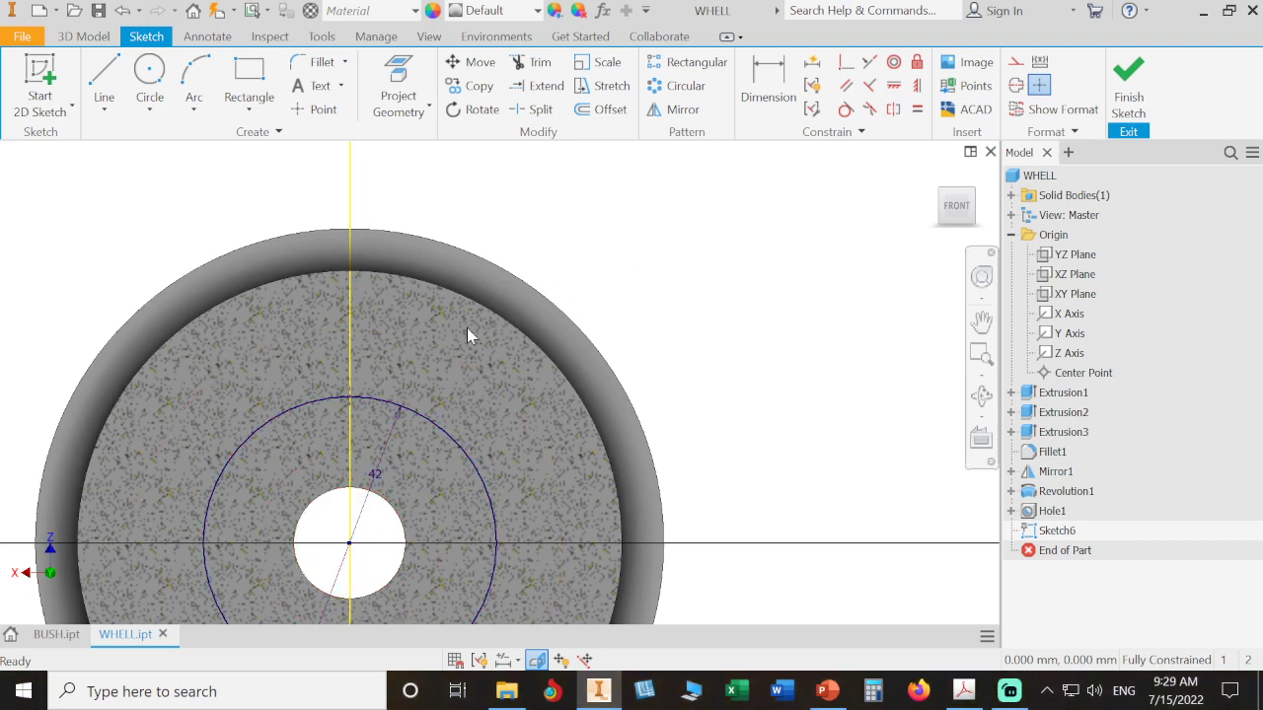
{"action": "left_click_drag", "start_coordinate": [357, 401], "coordinate": [435, 410]}
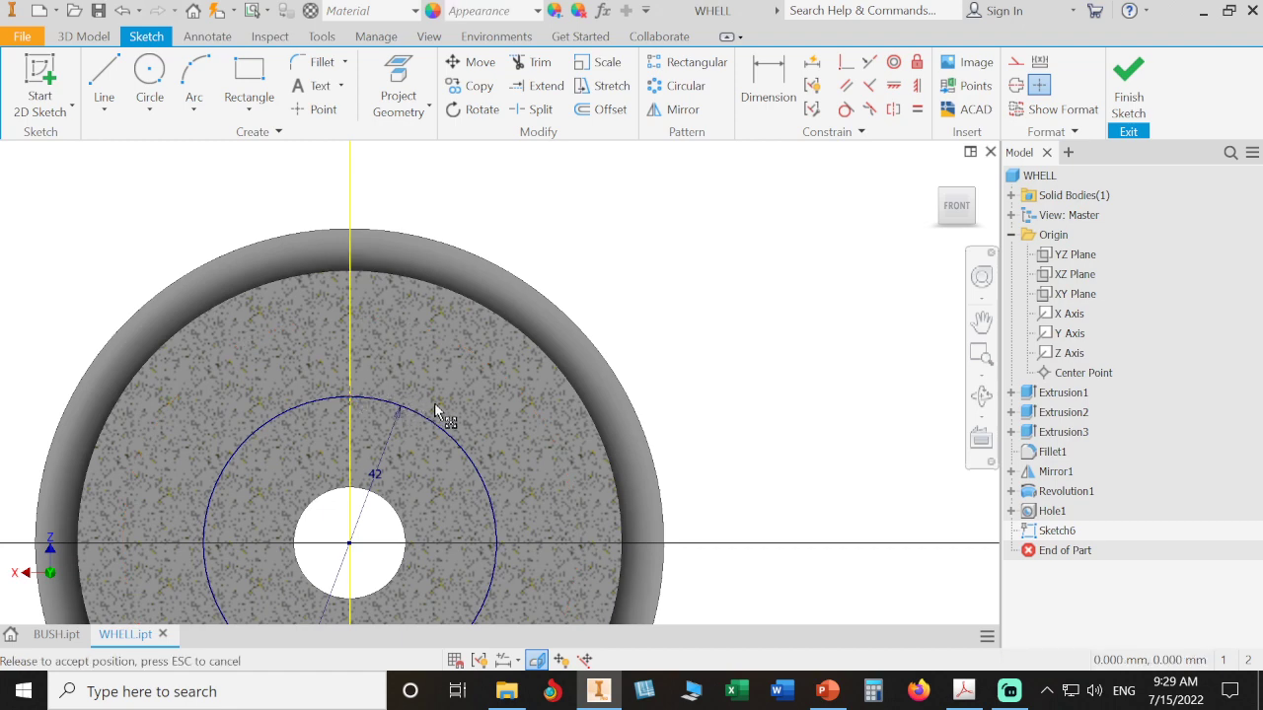
{"action": "left_click_drag", "start_coordinate": [326, 387], "coordinate": [387, 393]}
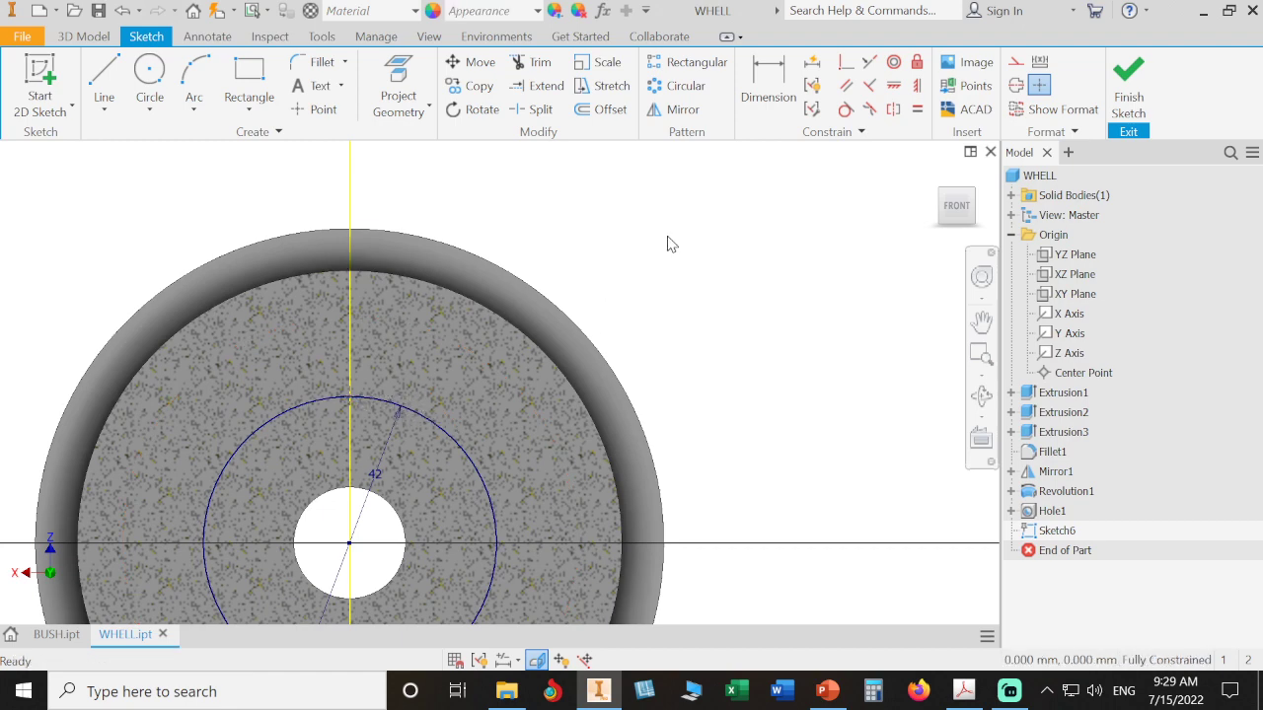
{"action": "scroll", "coordinate": [677, 239], "scroll_direction": "down", "scroll_amount": 3}
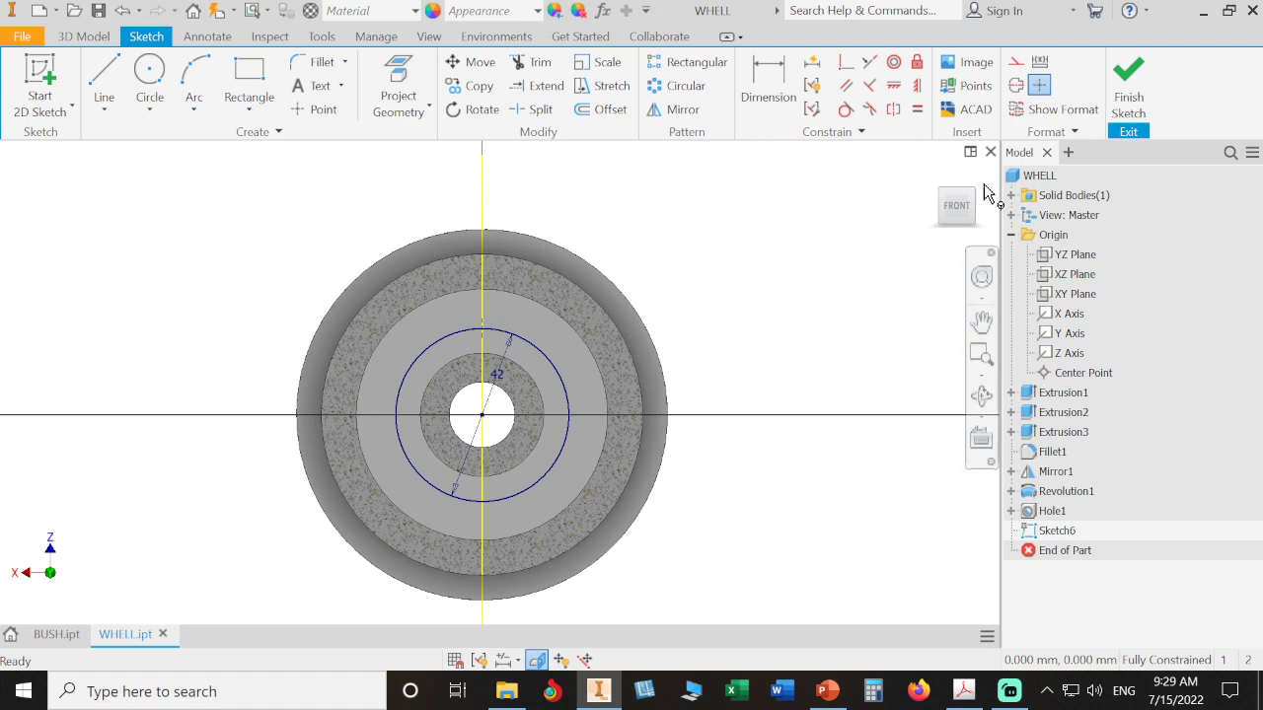
Finish the sketch and cut a simple 8 mm diameter through-all hole at the sketch point on the web.
{"action": "left_click", "coordinate": [1125, 78]}
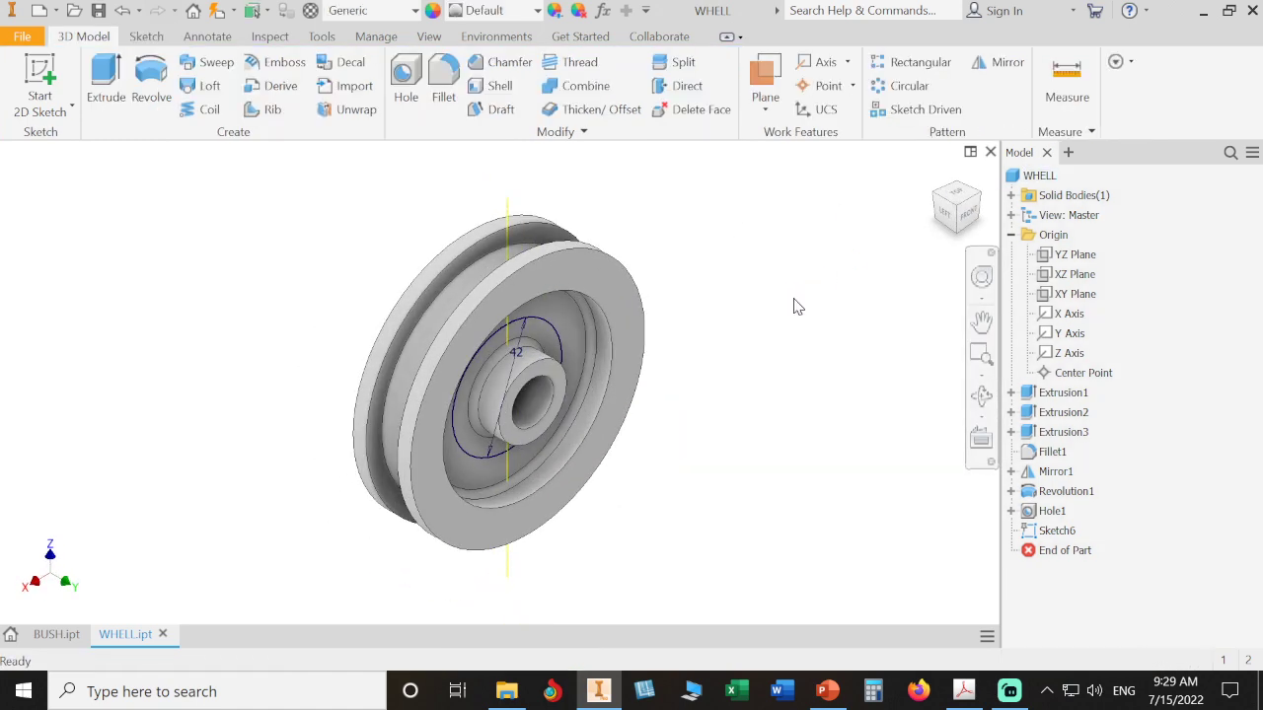
{"action": "left_click", "coordinate": [406, 81]}
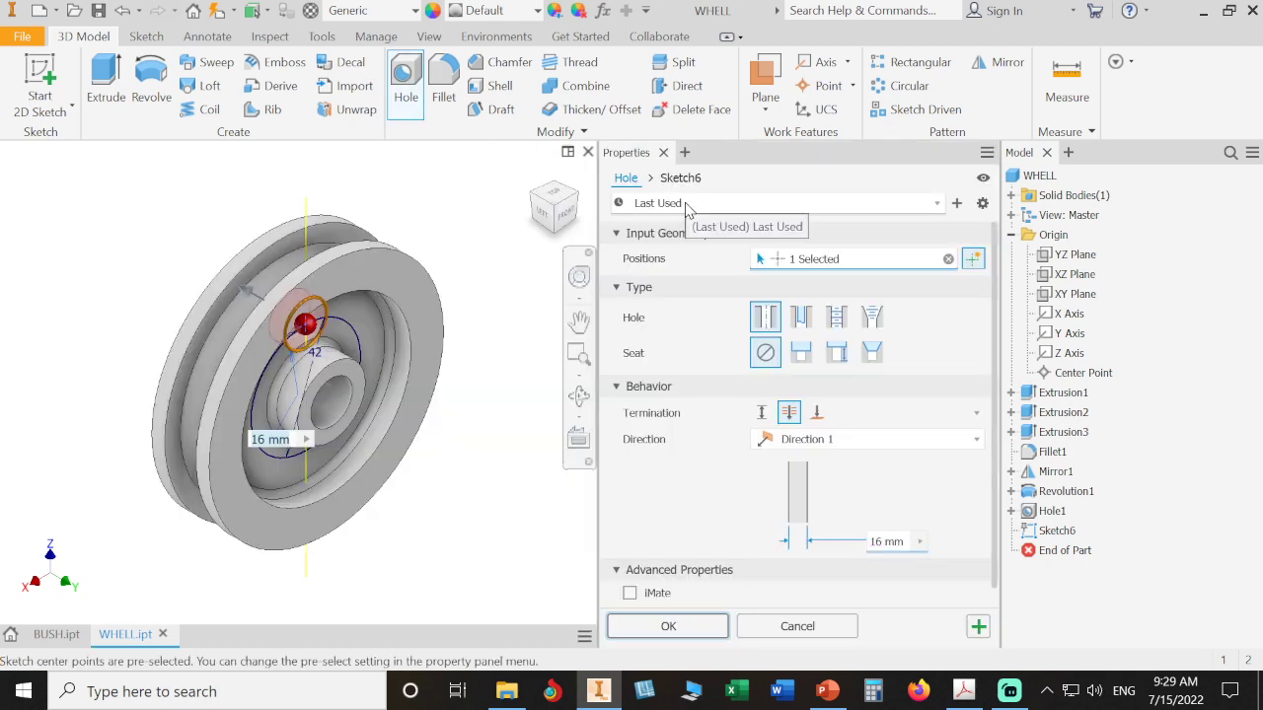
{"action": "scroll", "coordinate": [333, 325], "scroll_direction": "up", "scroll_amount": 5}
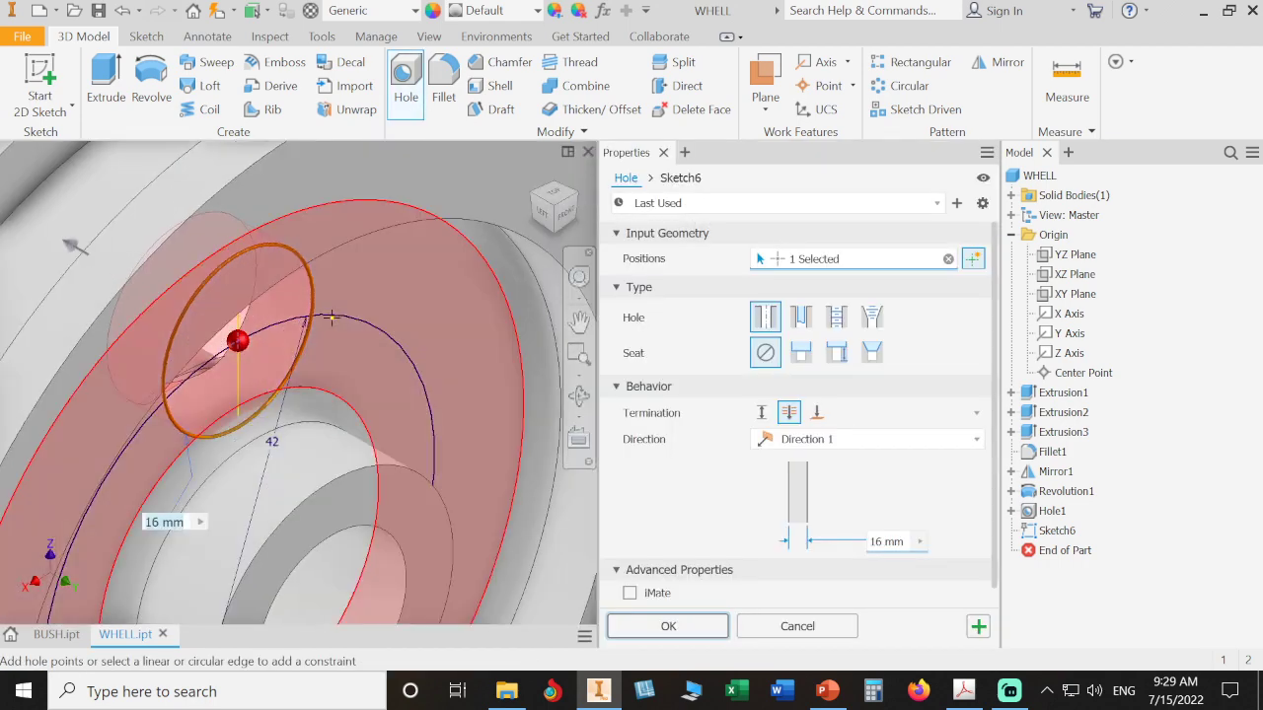
{"action": "scroll", "coordinate": [333, 317], "scroll_direction": "down", "scroll_amount": 3}
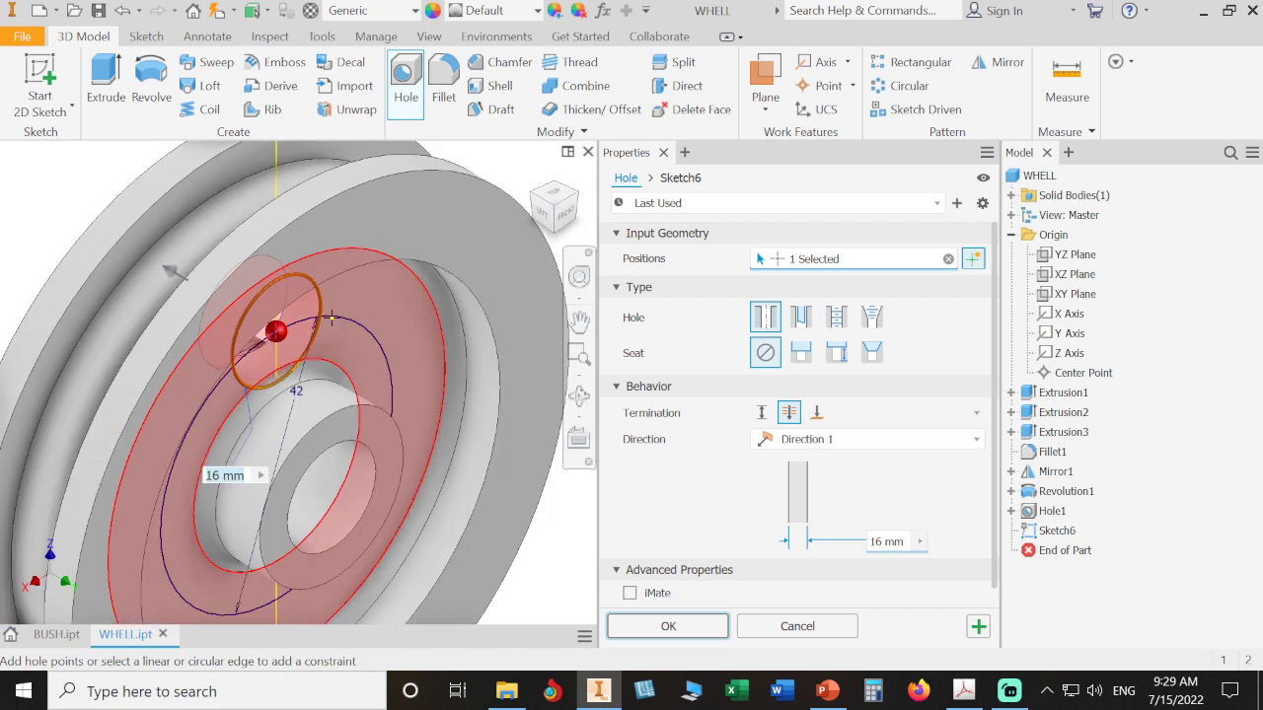
{"action": "left_click", "coordinate": [878, 543]}
{"action": "type", "text": "8"}
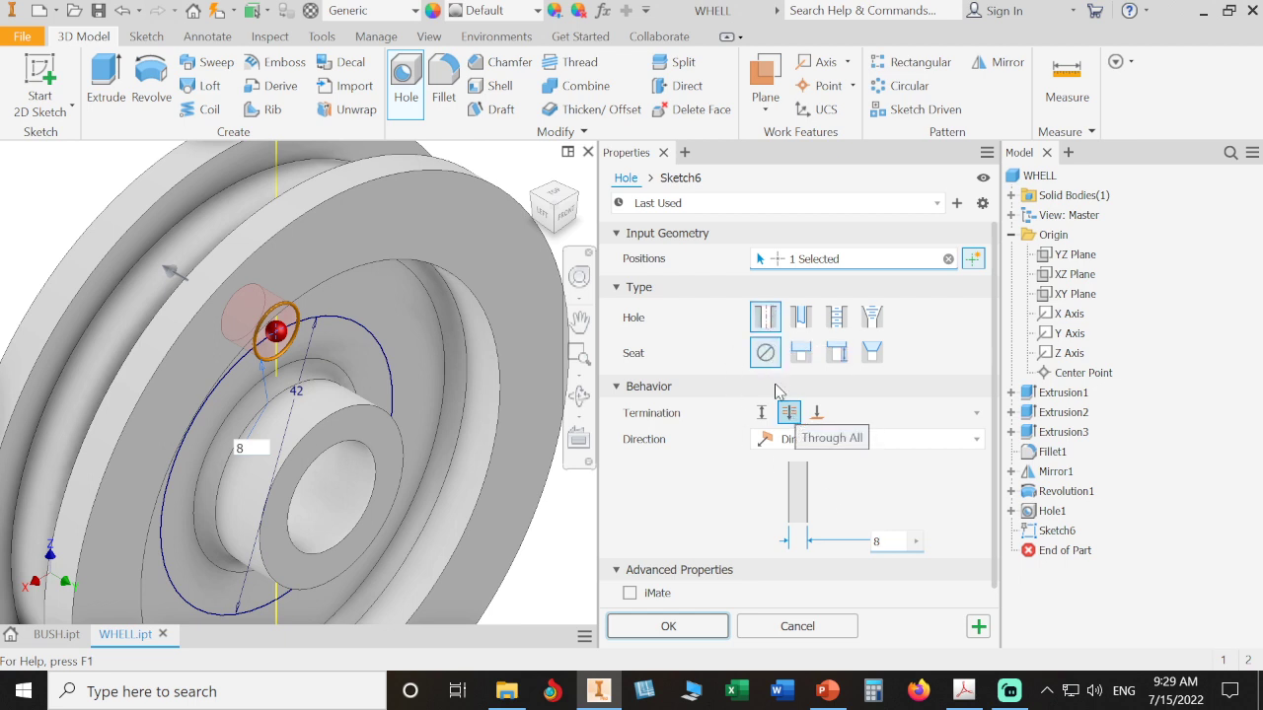
{"action": "left_click", "coordinate": [668, 627]}
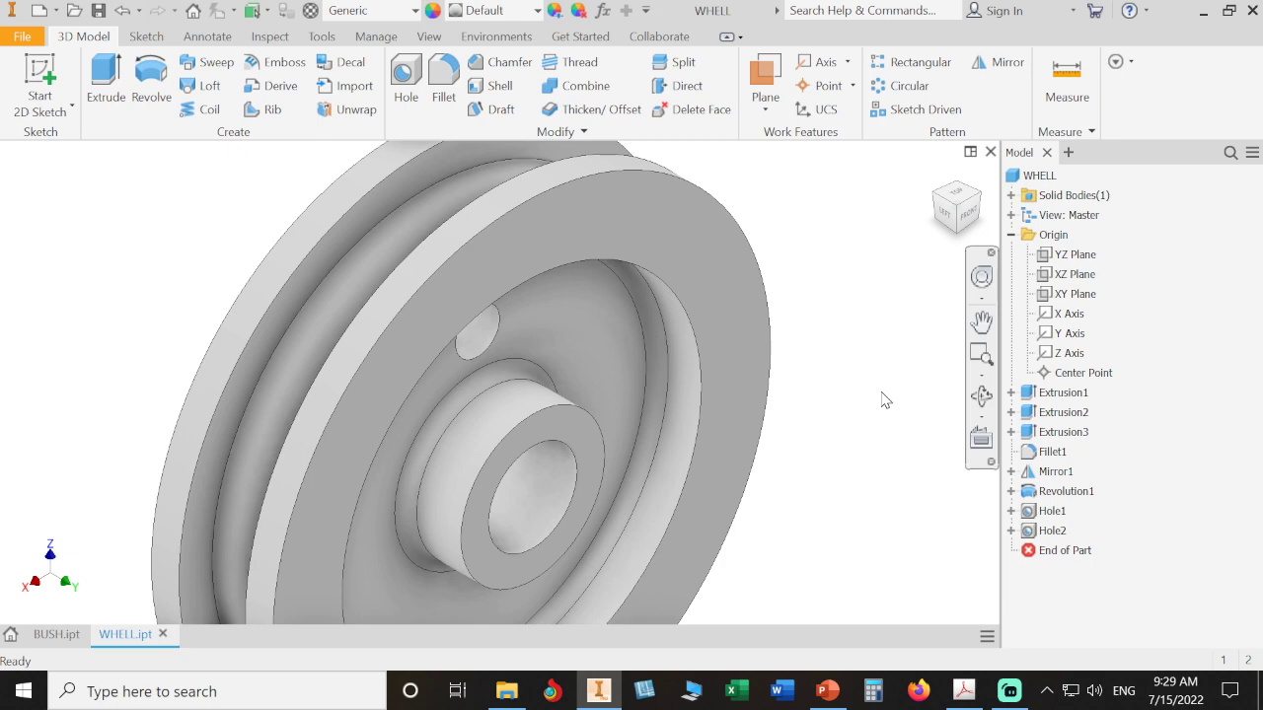
Examine the new web hole from the front and back of the wheel, and restore the home view.
{"action": "middle_click_drag", "start_coordinate": [885, 400], "coordinate": [758, 389]}
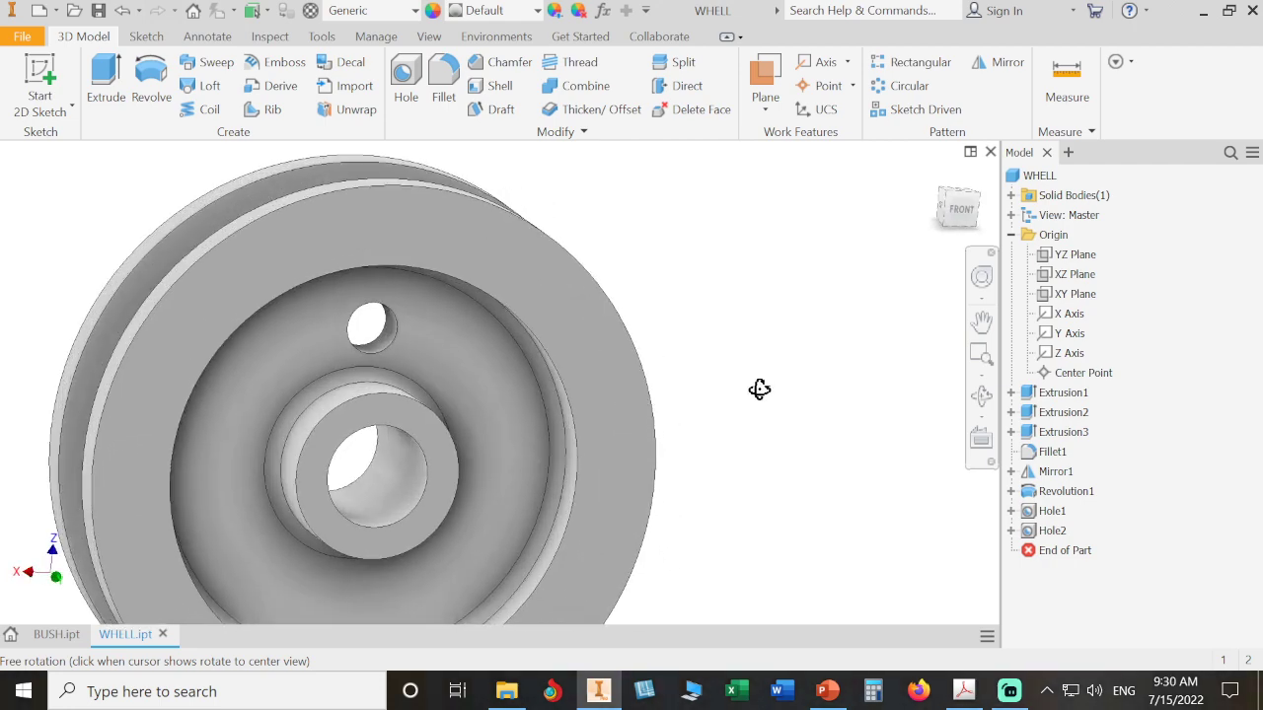
{"action": "left_click", "coordinate": [982, 395]}
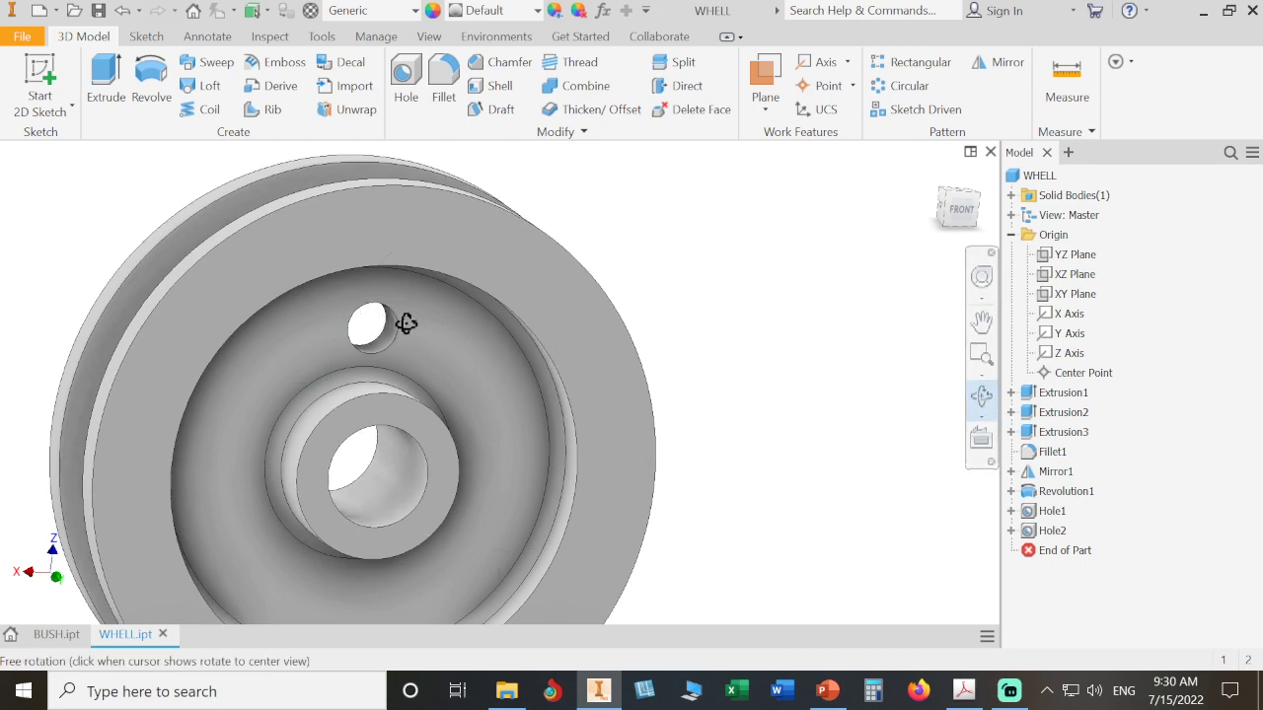
{"action": "left_click_drag", "start_coordinate": [406, 323], "coordinate": [479, 335]}
{"action": "mouse_move", "coordinate": [409, 313]}
{"action": "left_mouse_down"}
{"action": "mouse_move", "coordinate": [327, 294]}
{"action": "mouse_move", "coordinate": [409, 309]}
{"action": "left_mouse_up"}
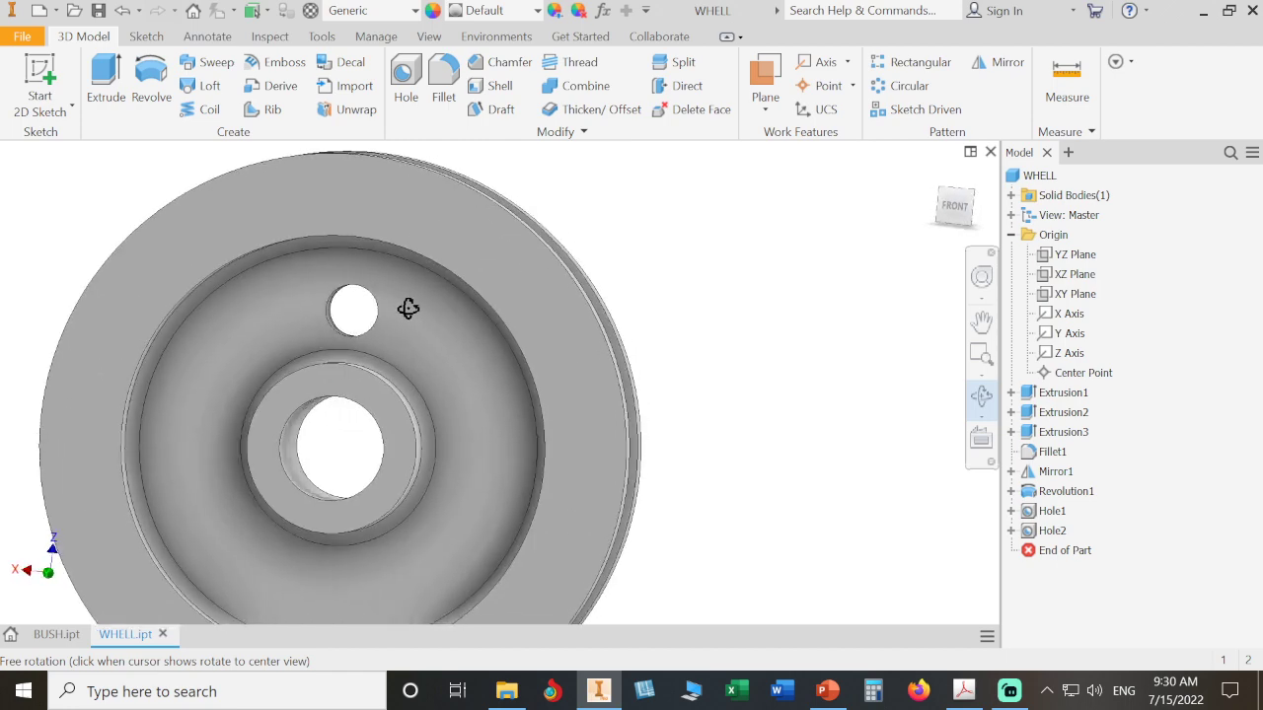
{"action": "left_click_drag", "start_coordinate": [313, 380], "coordinate": [414, 375]}
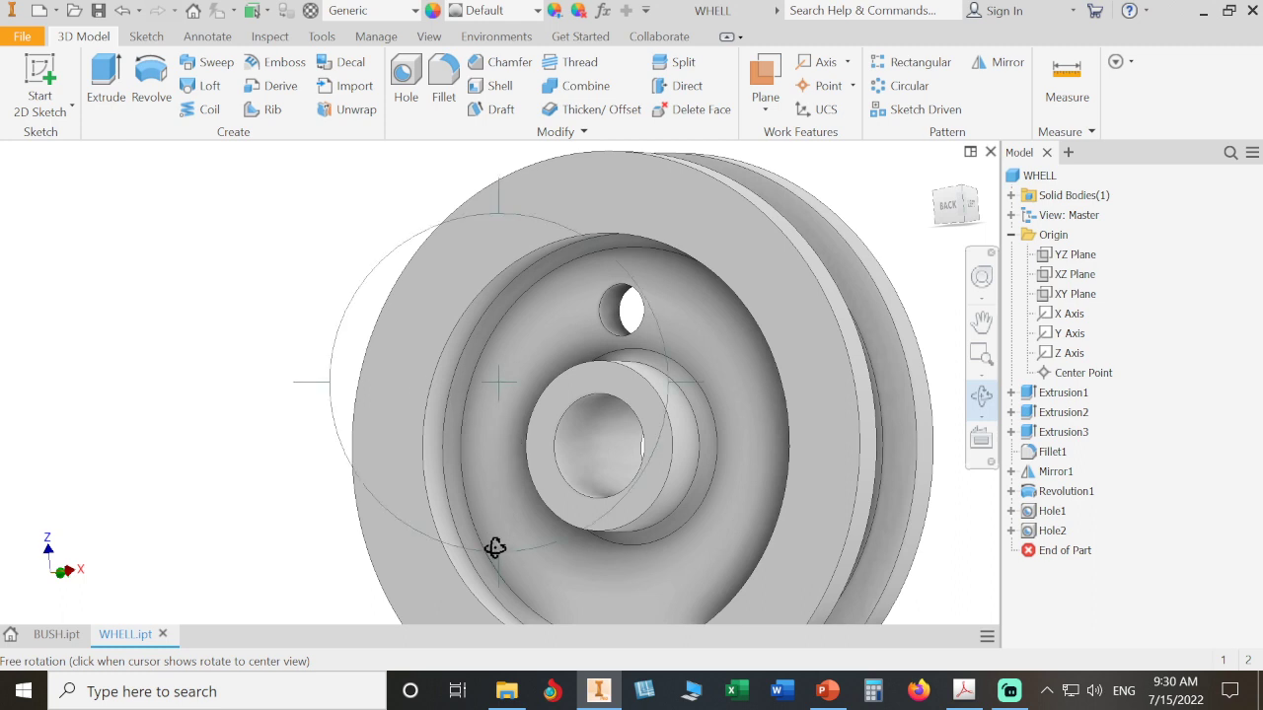
{"action": "left_click_drag", "start_coordinate": [497, 556], "coordinate": [513, 507]}
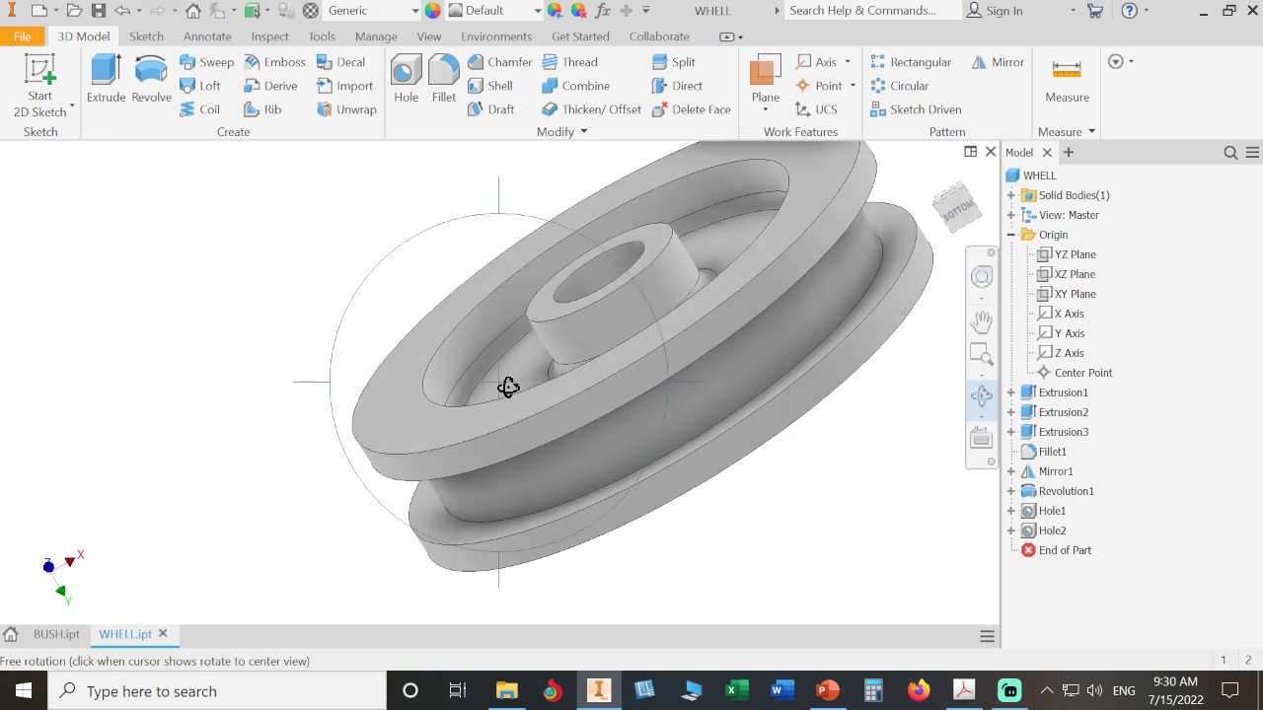
{"action": "left_click_drag", "start_coordinate": [440, 392], "coordinate": [516, 372]}
{"action": "right_click", "coordinate": [798, 188]}
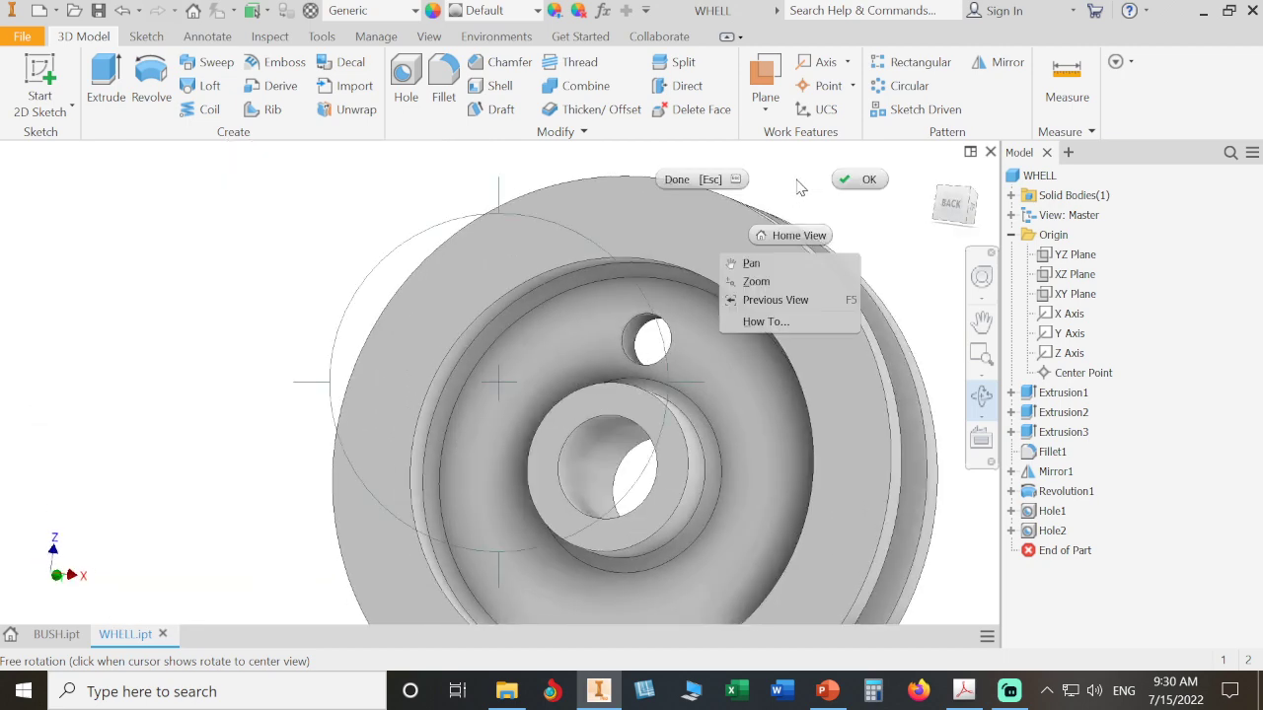
{"action": "left_click", "coordinate": [849, 193]}
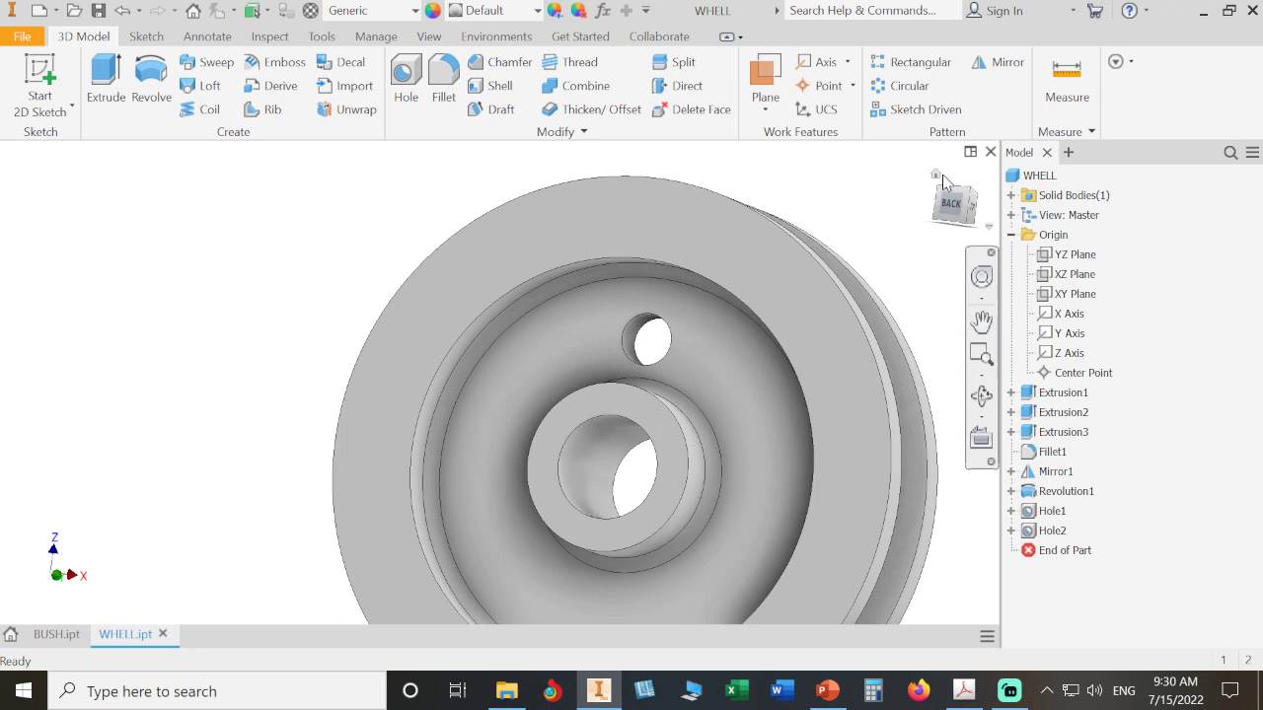
{"action": "left_click", "coordinate": [938, 173]}
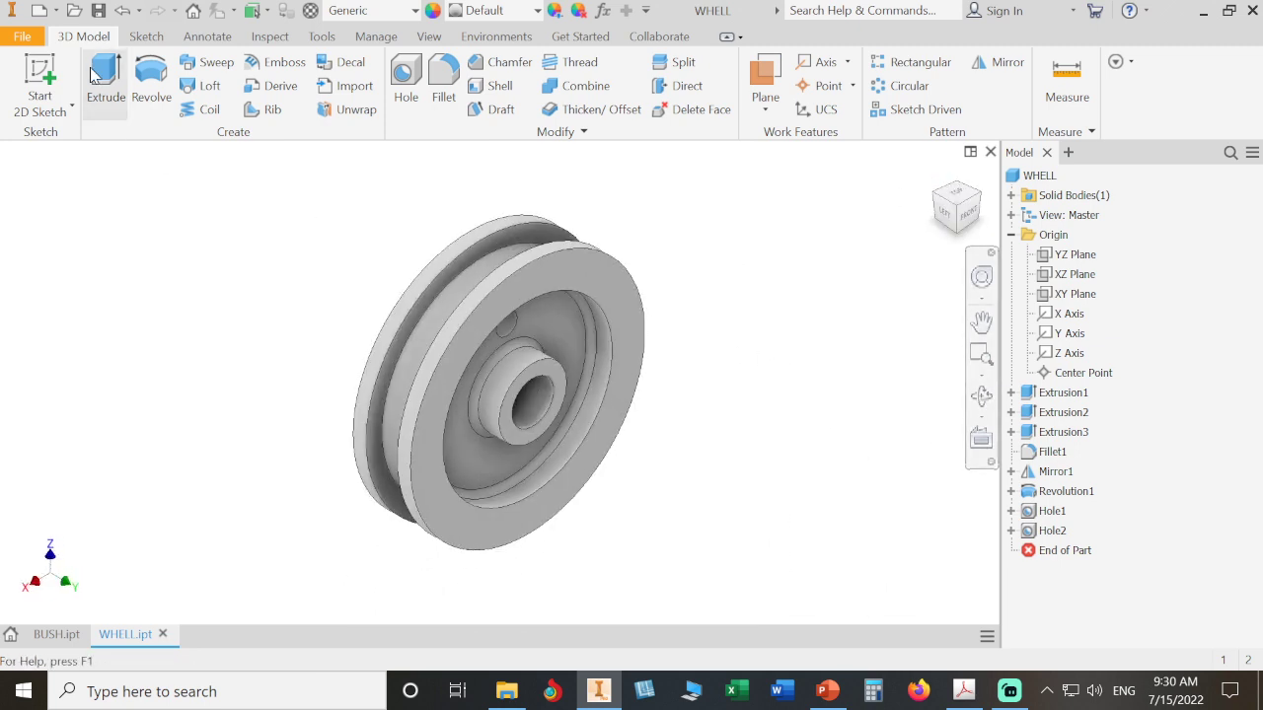
Save the wheel part and check the web hole from the front, returning to the home view.
{"action": "left_click", "coordinate": [100, 12]}
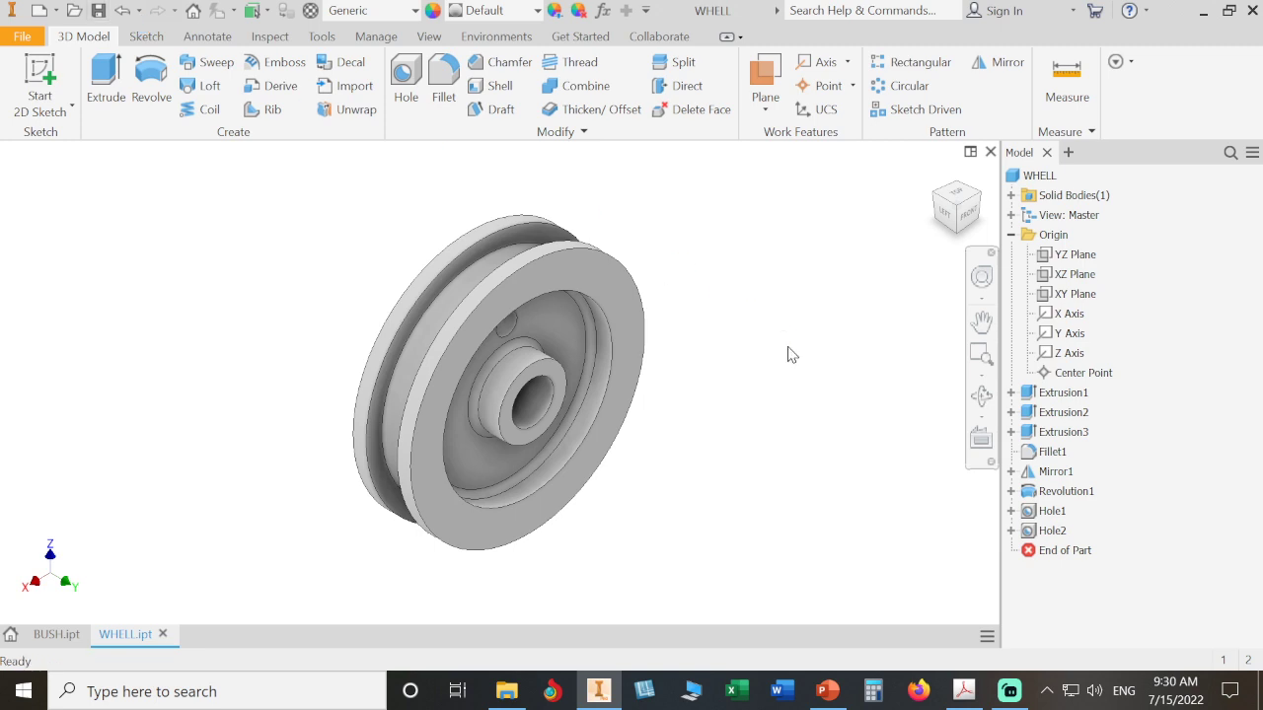
{"action": "left_click", "coordinate": [967, 211]}
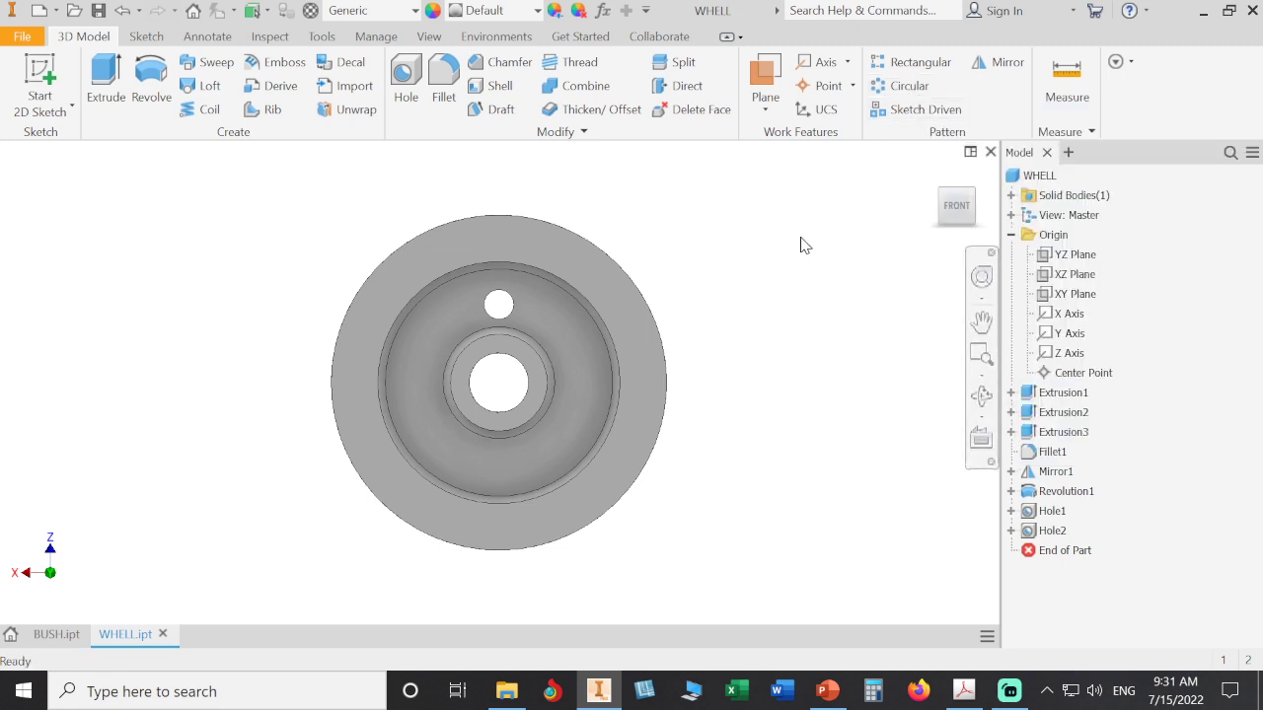
{"action": "left_click", "coordinate": [935, 174]}
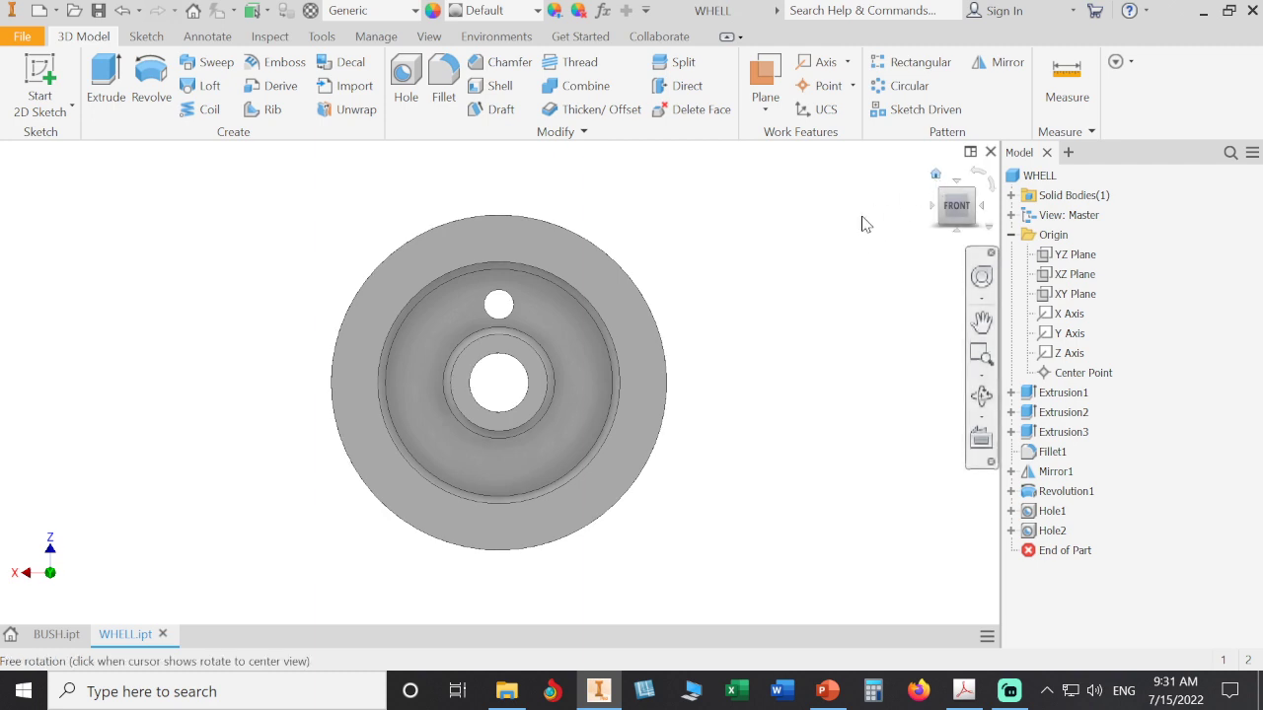
Start a circular pattern of the 8 mm web hole, using the origin Y axis as the rotation axis.
{"action": "left_click", "coordinate": [893, 87]}
{"action": "left_click_drag", "start_coordinate": [839, 306], "coordinate": [900, 241]}
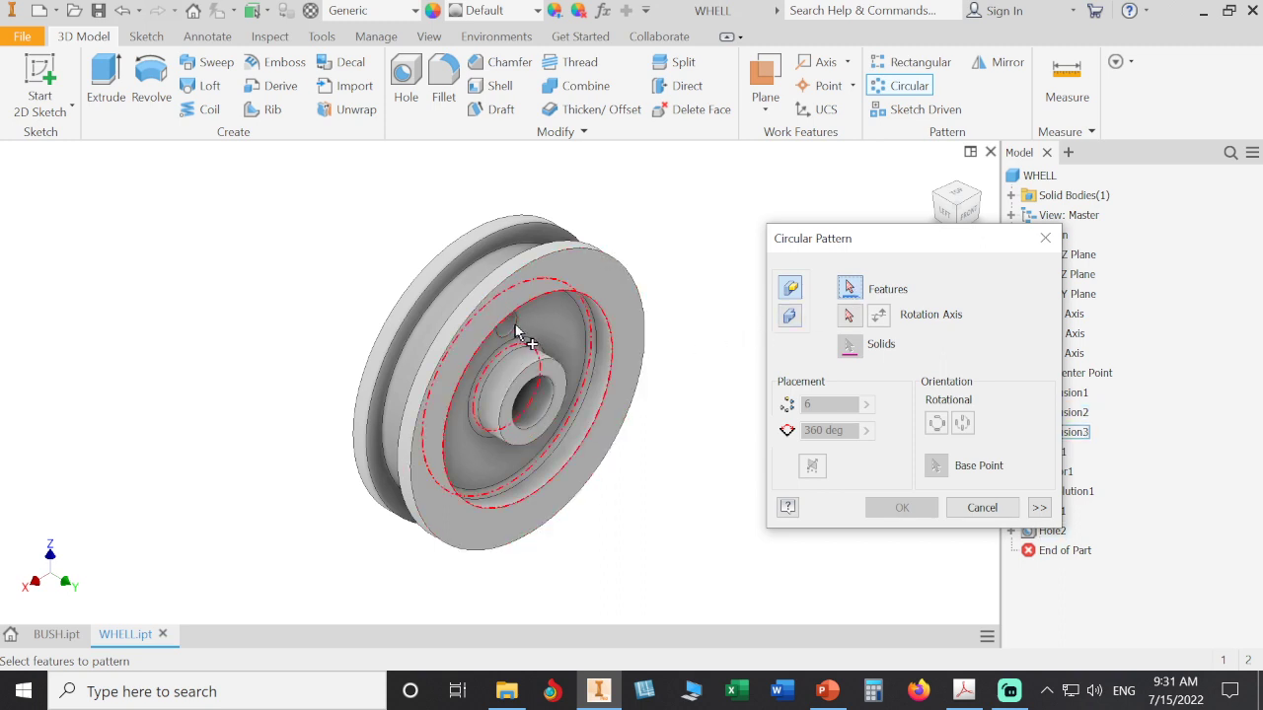
{"action": "scroll", "coordinate": [511, 327], "scroll_direction": "up", "scroll_amount": 6}
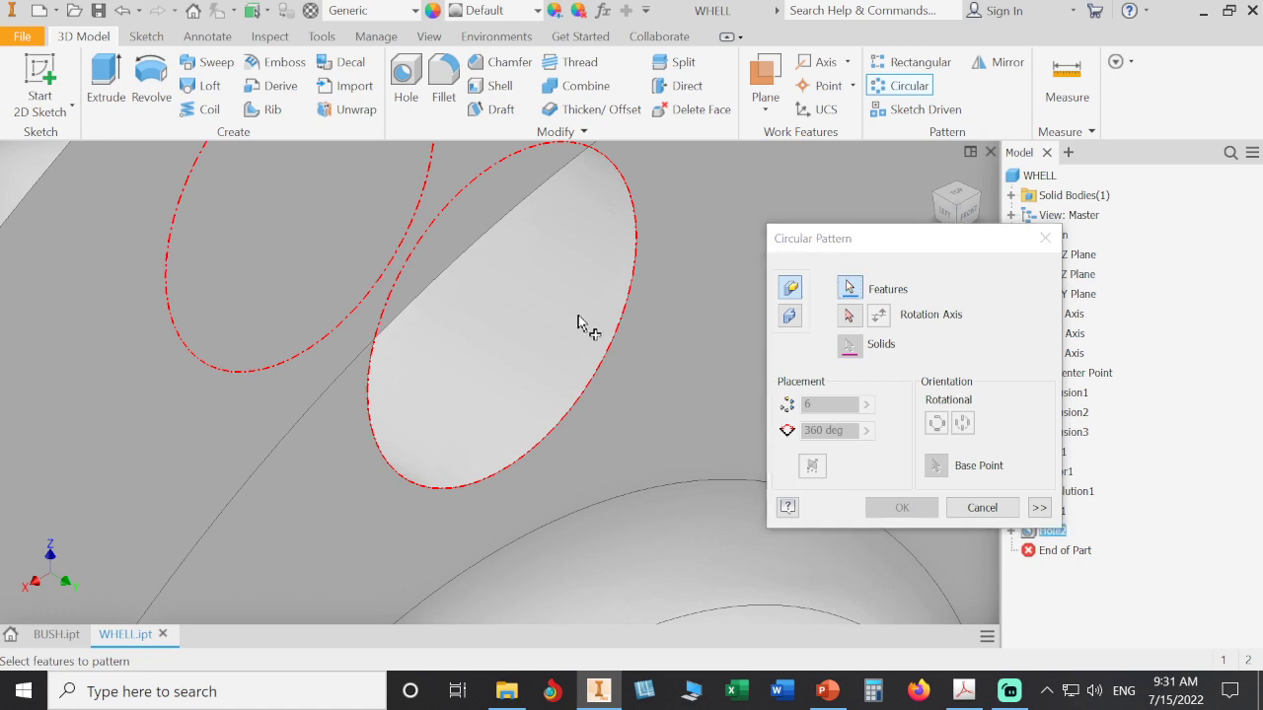
{"action": "left_click", "coordinate": [583, 325]}
{"action": "scroll", "coordinate": [583, 324], "scroll_direction": "down", "scroll_amount": 5}
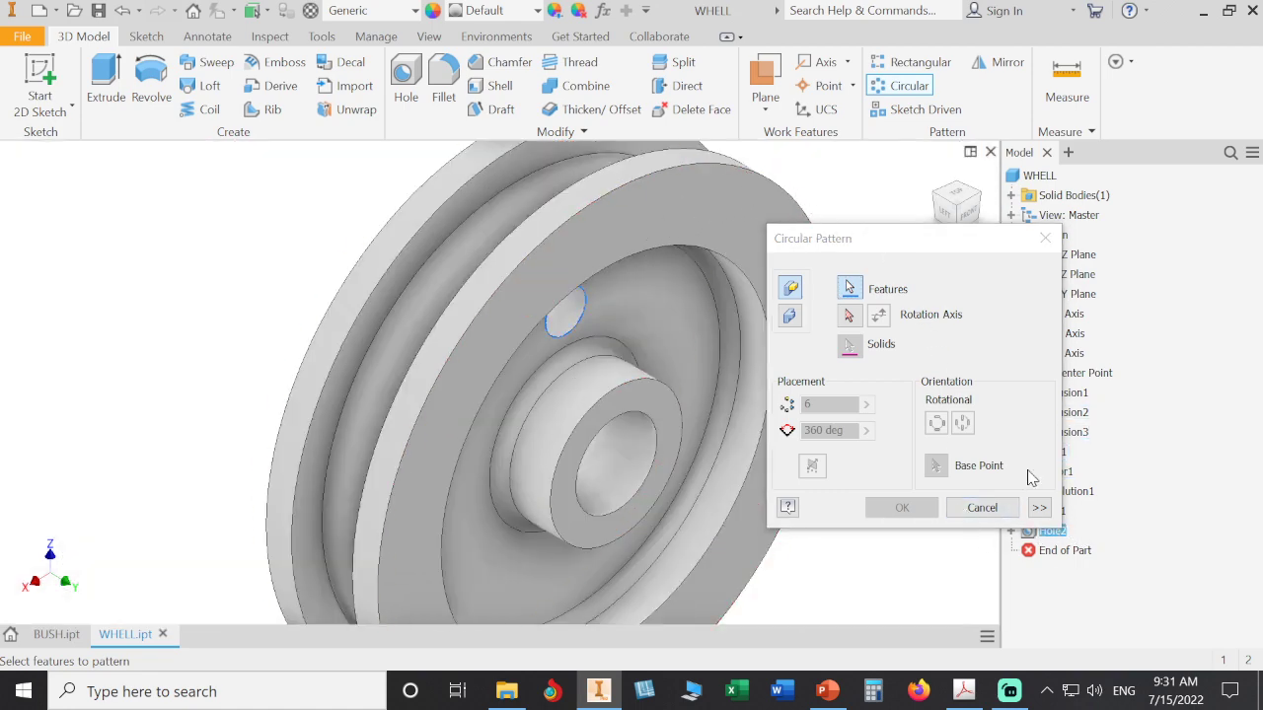
{"action": "left_click_drag", "start_coordinate": [951, 242], "coordinate": [1102, 208]}
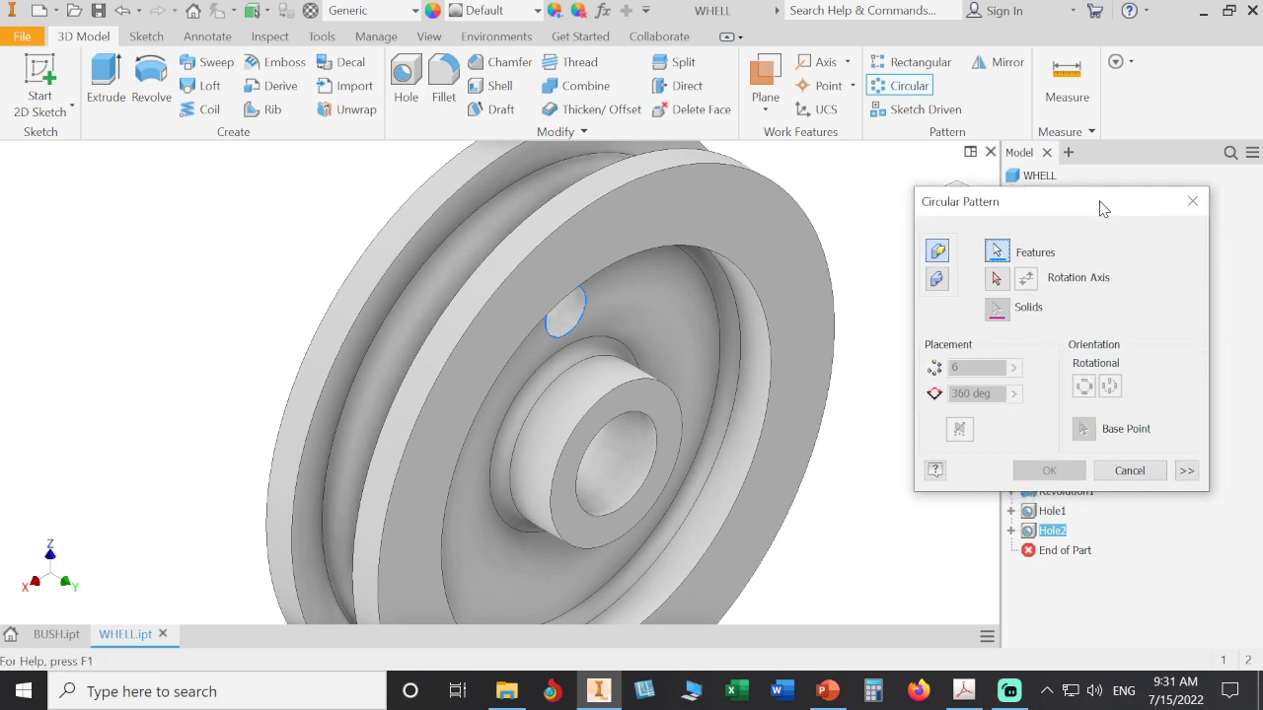
{"action": "left_click", "coordinate": [997, 281]}
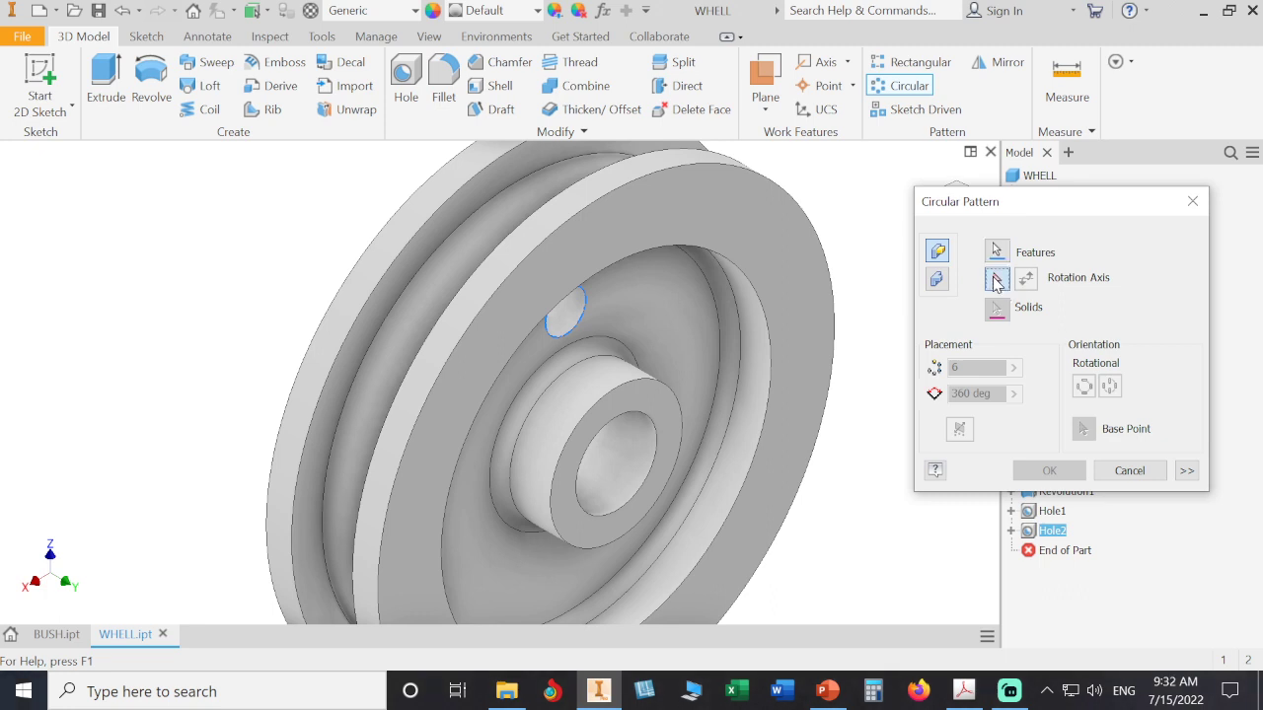
{"action": "left_click_drag", "start_coordinate": [1033, 201], "coordinate": [974, 528]}
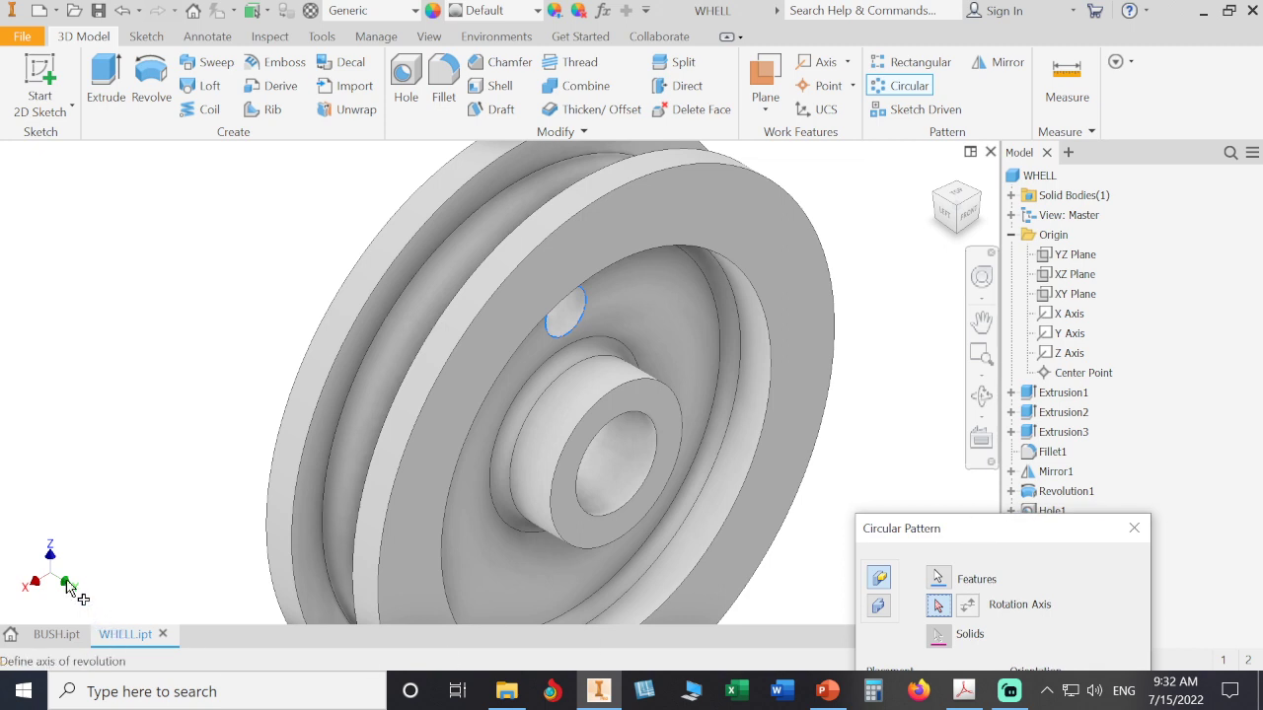
{"action": "left_click", "coordinate": [1076, 335]}
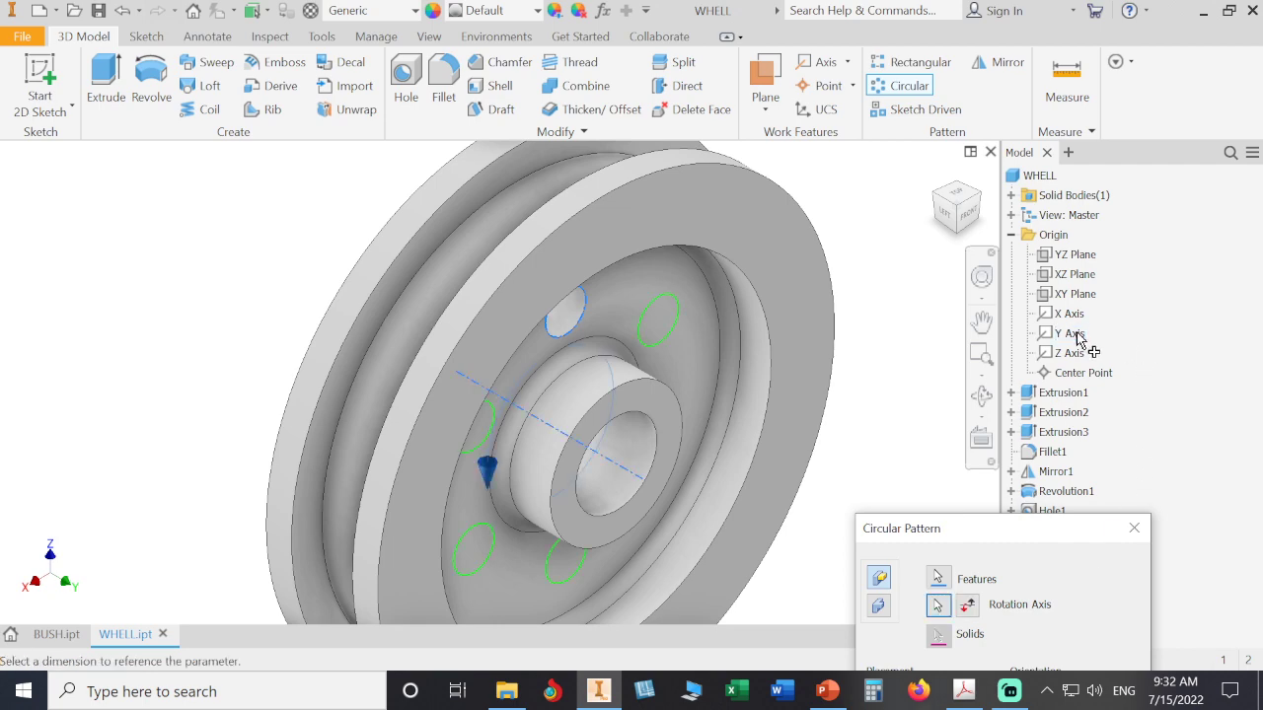
{"action": "left_click", "coordinate": [970, 217]}
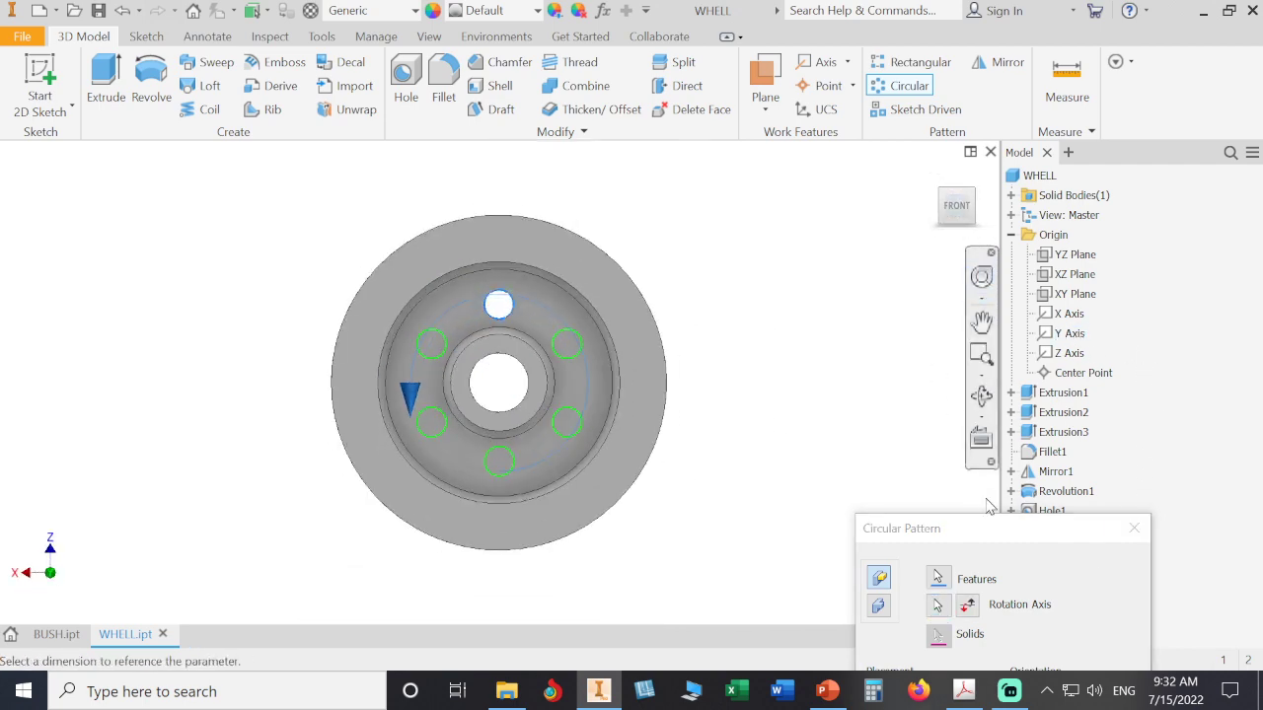
Try an occurrence count of 10 for the hole pattern and return it to 6.
{"action": "left_click_drag", "start_coordinate": [994, 522], "coordinate": [901, 207]}
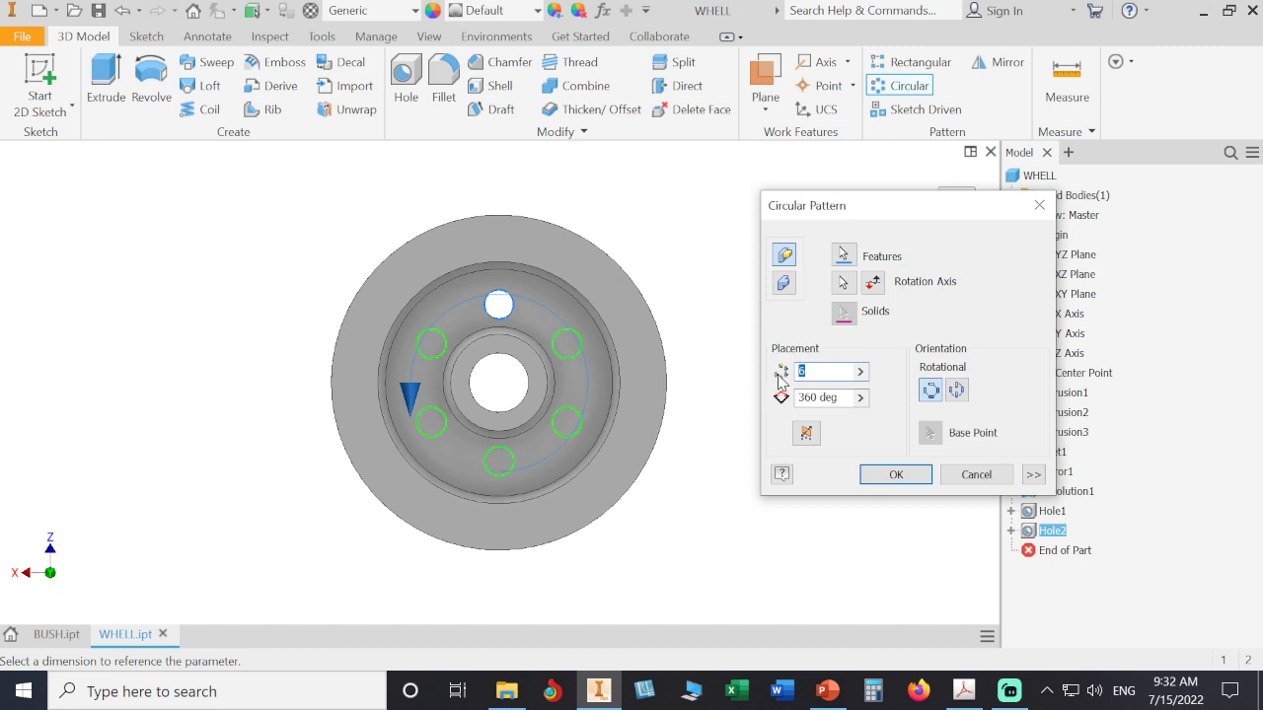
{"action": "type", "text": "10"}
{"action": "key", "text": "BackSpace"}
{"action": "key", "text": "BackSpace"}
{"action": "type", "text": "6"}
Try a 180-degree pattern angle for the six holes, switching the midplane option on and off.
{"action": "left_click", "coordinate": [857, 398]}
{"action": "left_click_drag", "start_coordinate": [839, 398], "coordinate": [795, 397]}
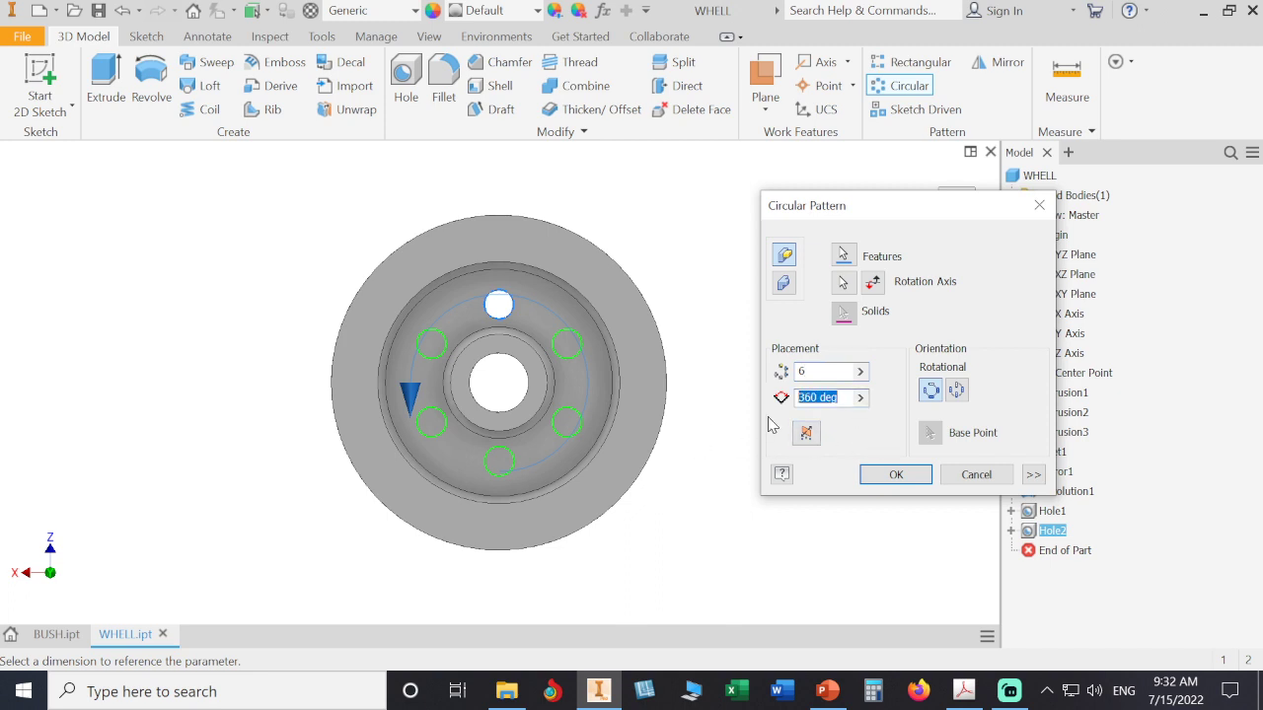
{"action": "type", "text": "180"}
{"action": "left_click", "coordinate": [811, 436]}
{"action": "left_click", "coordinate": [812, 437]}
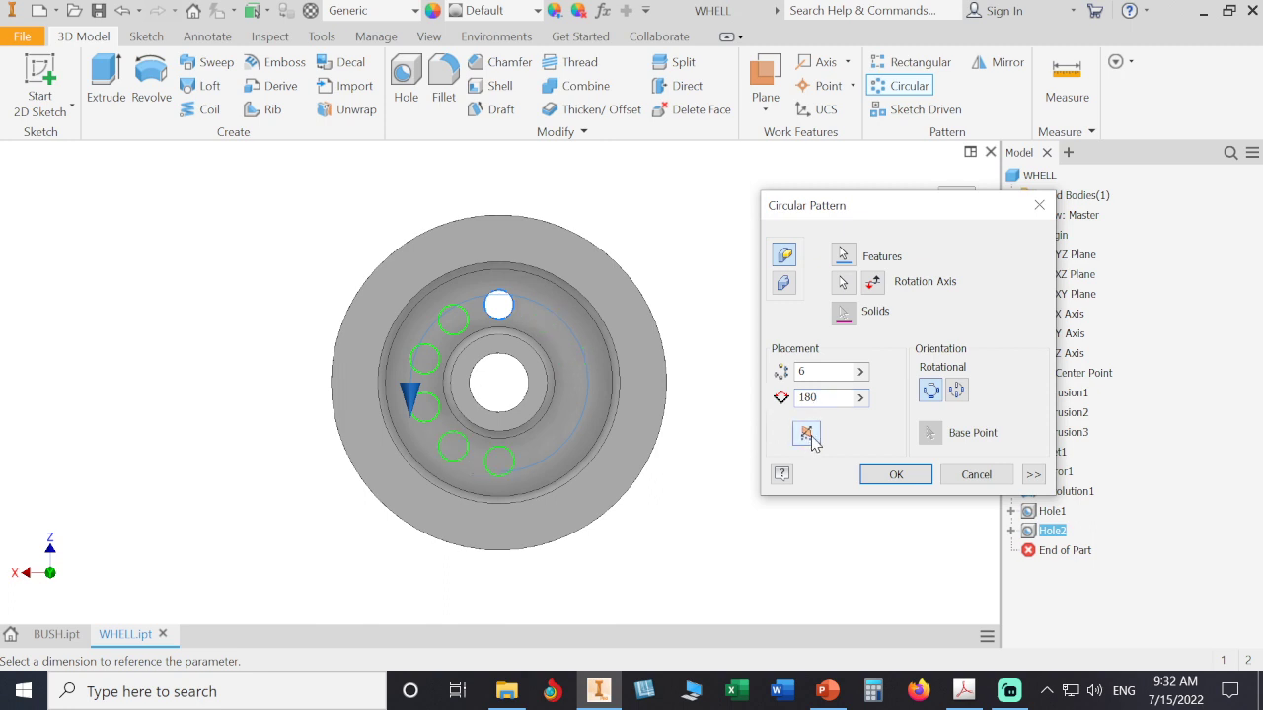
{"action": "left_click", "coordinate": [807, 435]}
{"action": "left_click", "coordinate": [807, 434]}
{"action": "left_click", "coordinate": [807, 434]}
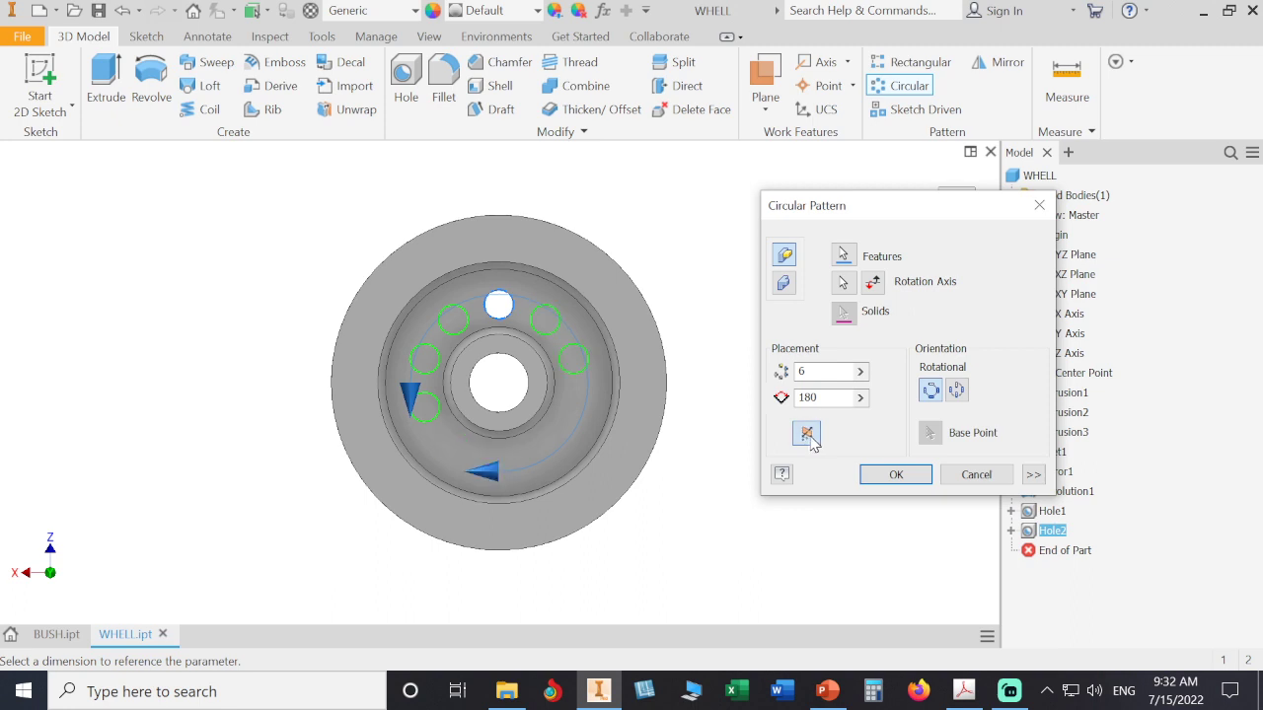
{"action": "left_click", "coordinate": [807, 434]}
{"action": "left_click", "coordinate": [807, 435]}
{"action": "left_click", "coordinate": [807, 434]}
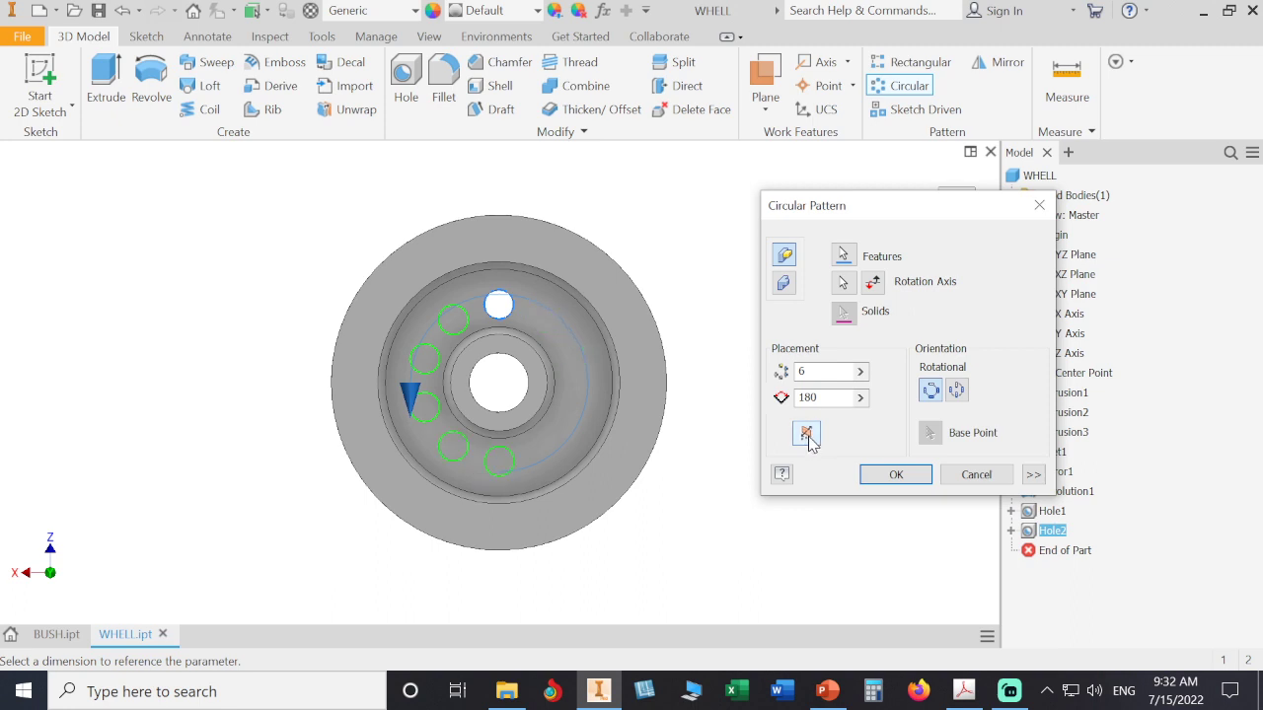
{"action": "left_click", "coordinate": [807, 435]}
Try flipping the hole pattern's rotation direction and compare it again with the midplane option.
{"action": "left_click", "coordinate": [875, 285]}
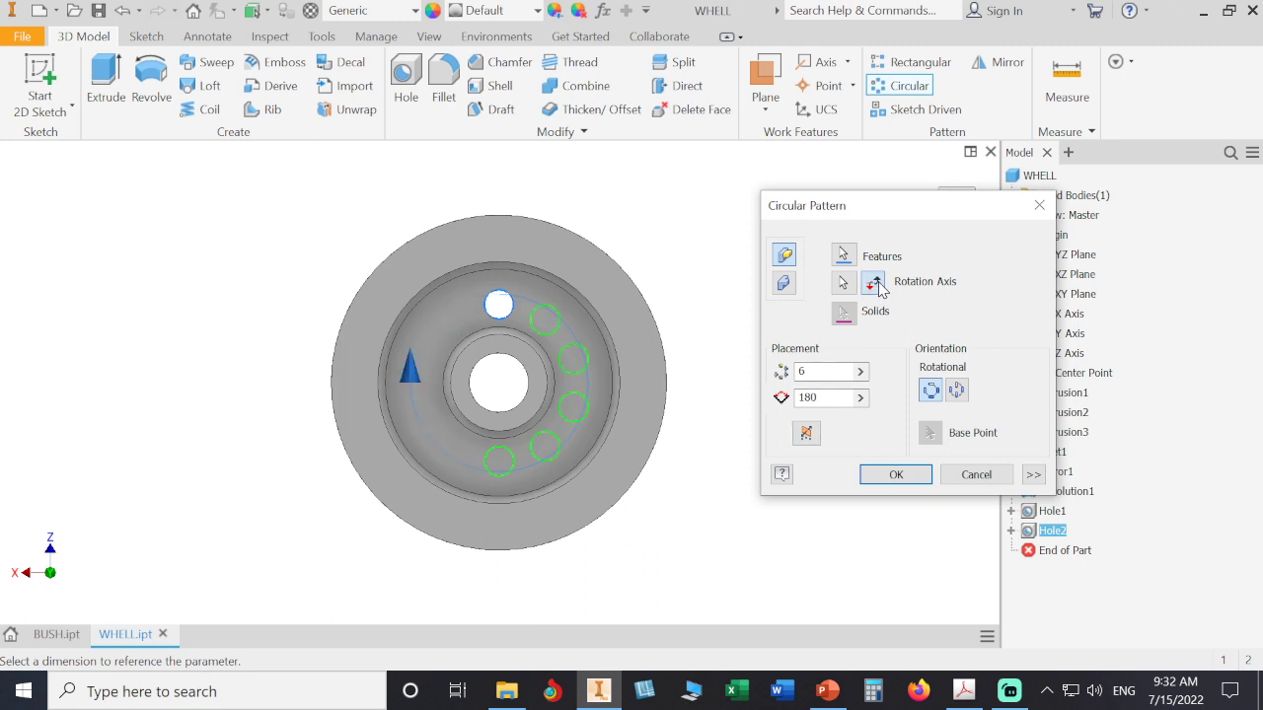
{"action": "left_click", "coordinate": [876, 286]}
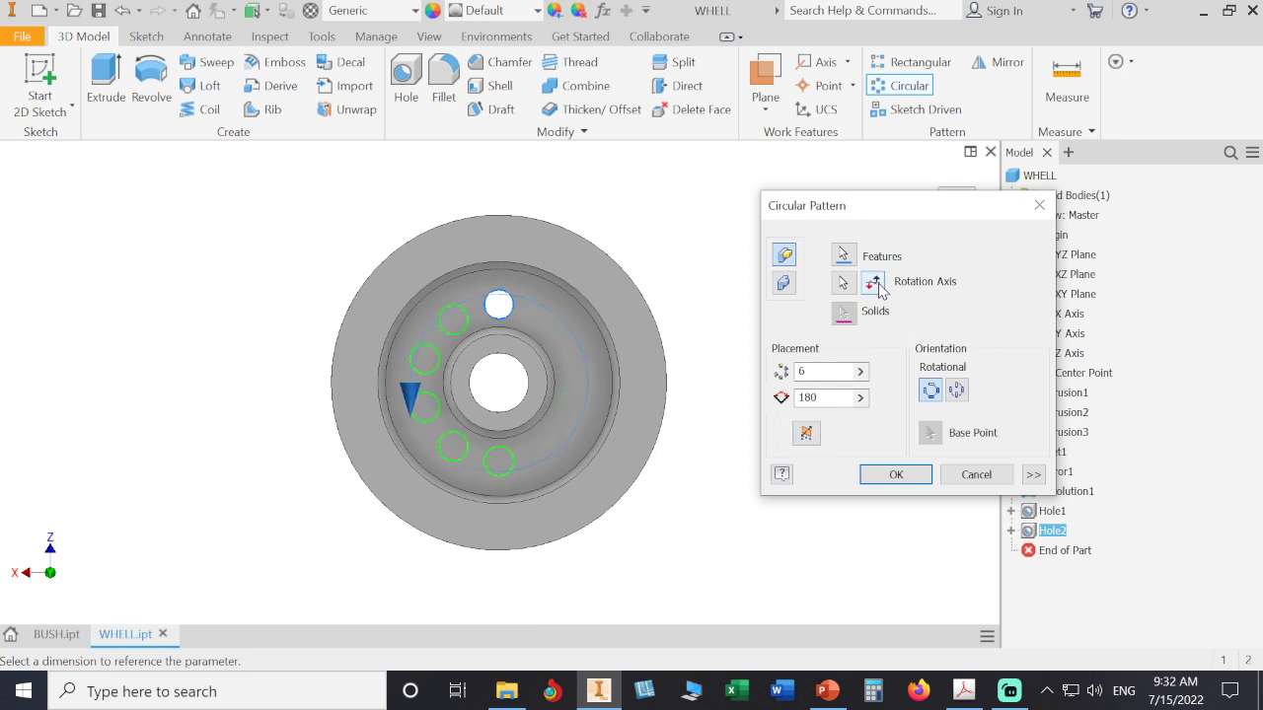
{"action": "left_click", "coordinate": [809, 438]}
{"action": "left_click", "coordinate": [809, 439]}
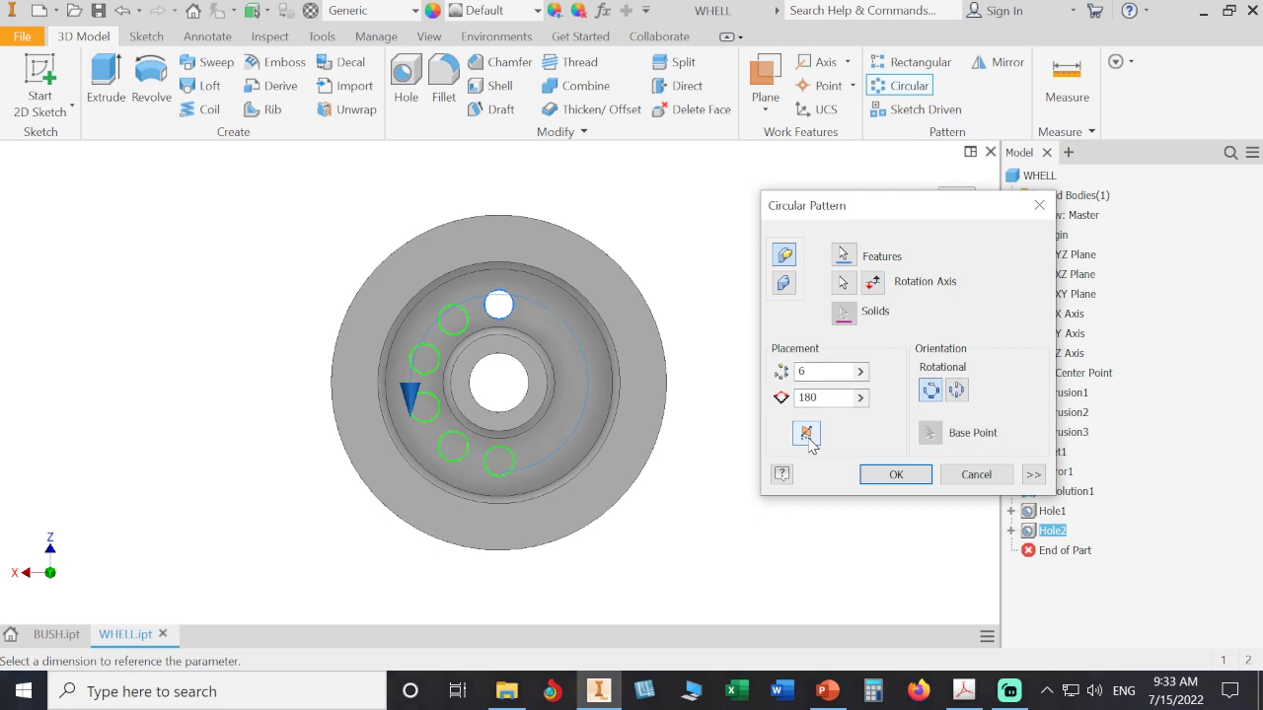
Set the pattern angle to 360 degrees, create the six-hole circular pattern and restore the home view.
{"action": "double_click", "coordinate": [807, 397]}
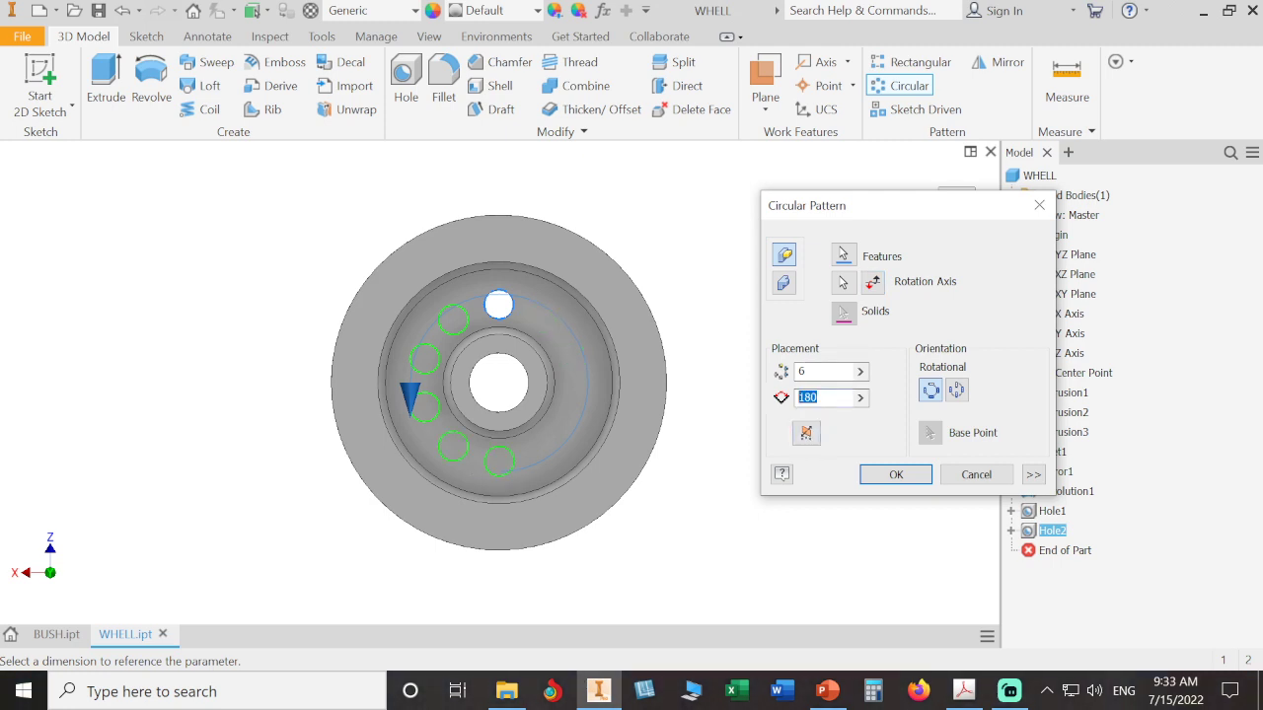
{"action": "type", "text": "360"}
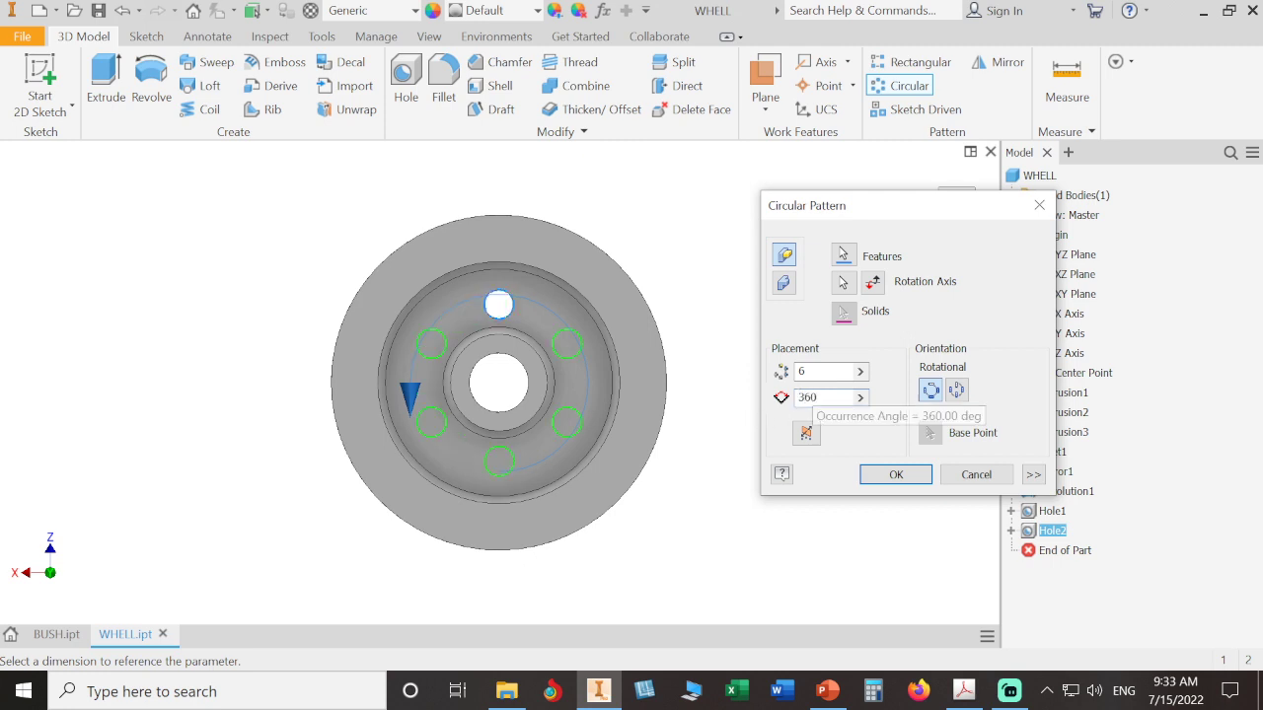
{"action": "left_click", "coordinate": [891, 475]}
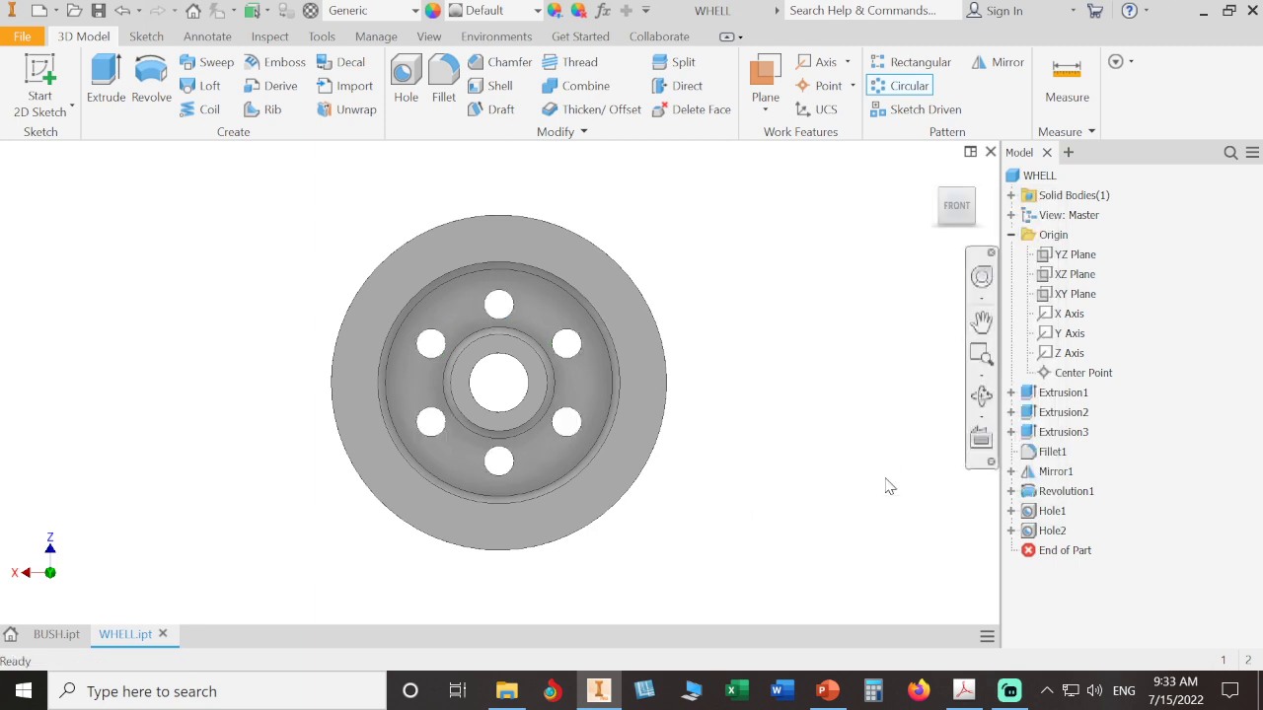
{"action": "left_click", "coordinate": [934, 175]}
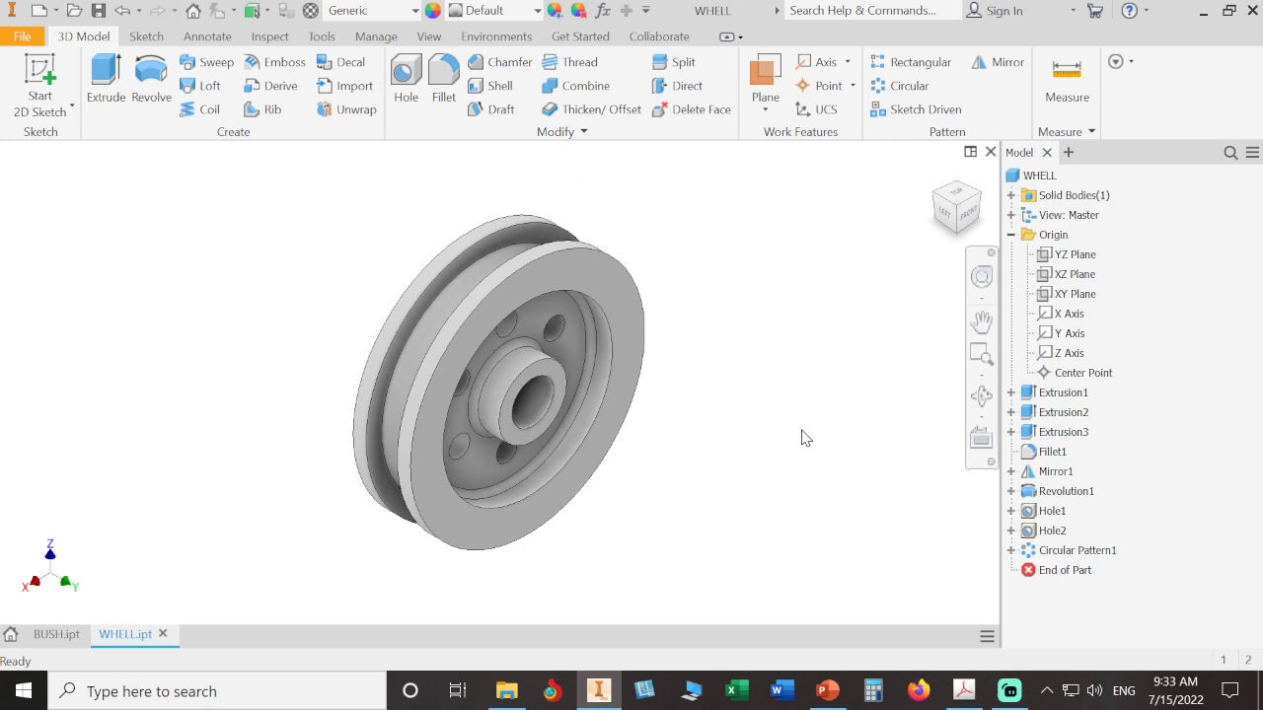
Try a 30 mm distance for the wheel's base disc extrusion and examine the result from the back and front.
{"action": "left_click", "coordinate": [1033, 395]}
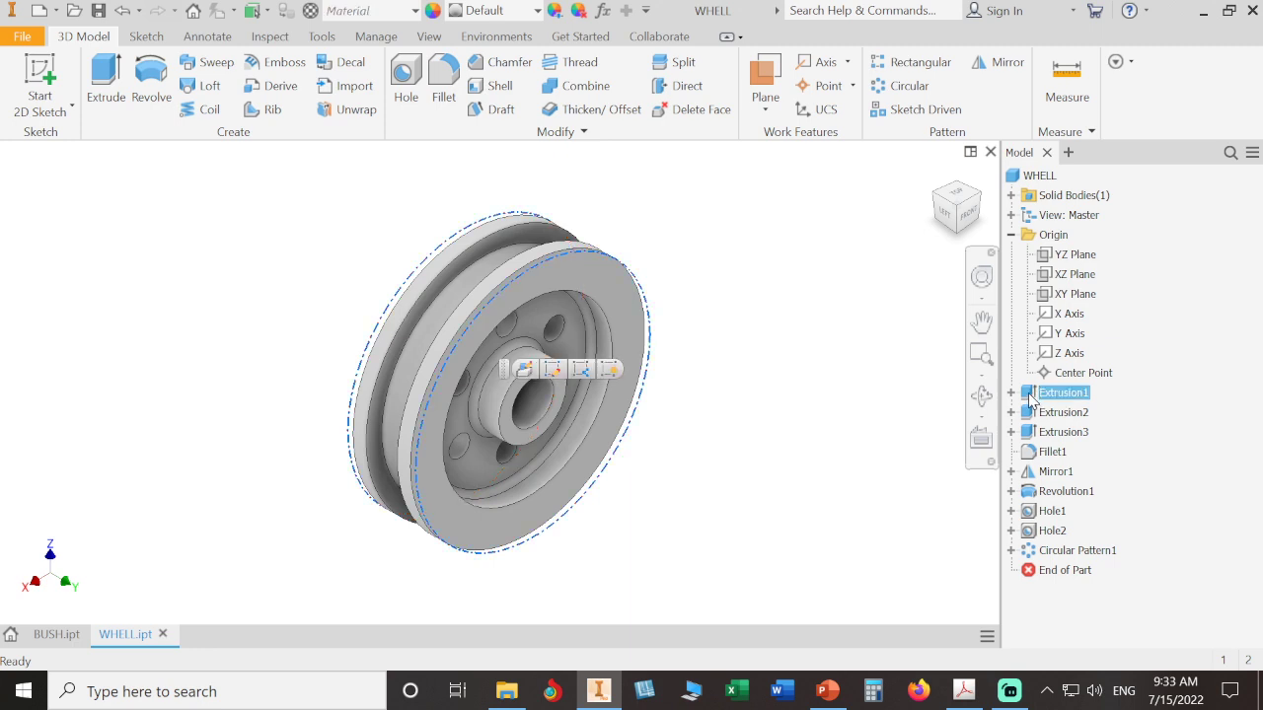
{"action": "double_click", "coordinate": [1033, 395]}
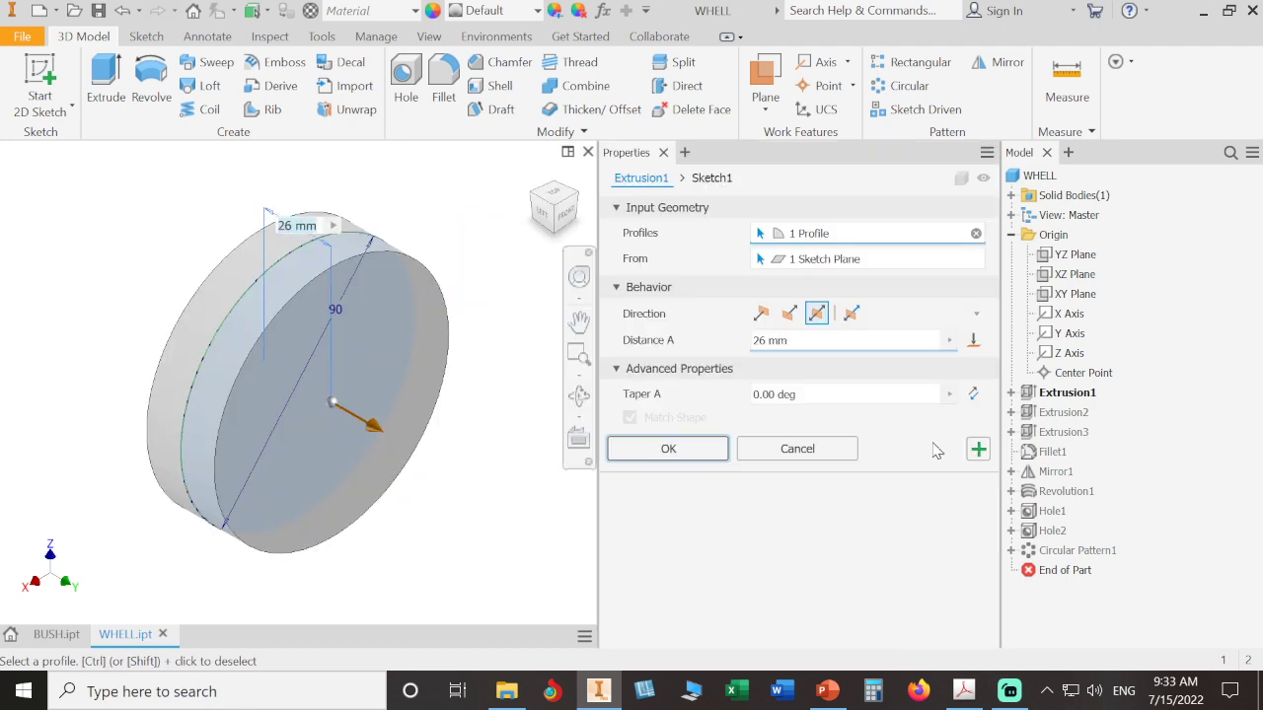
{"action": "left_click_drag", "start_coordinate": [797, 340], "coordinate": [715, 351]}
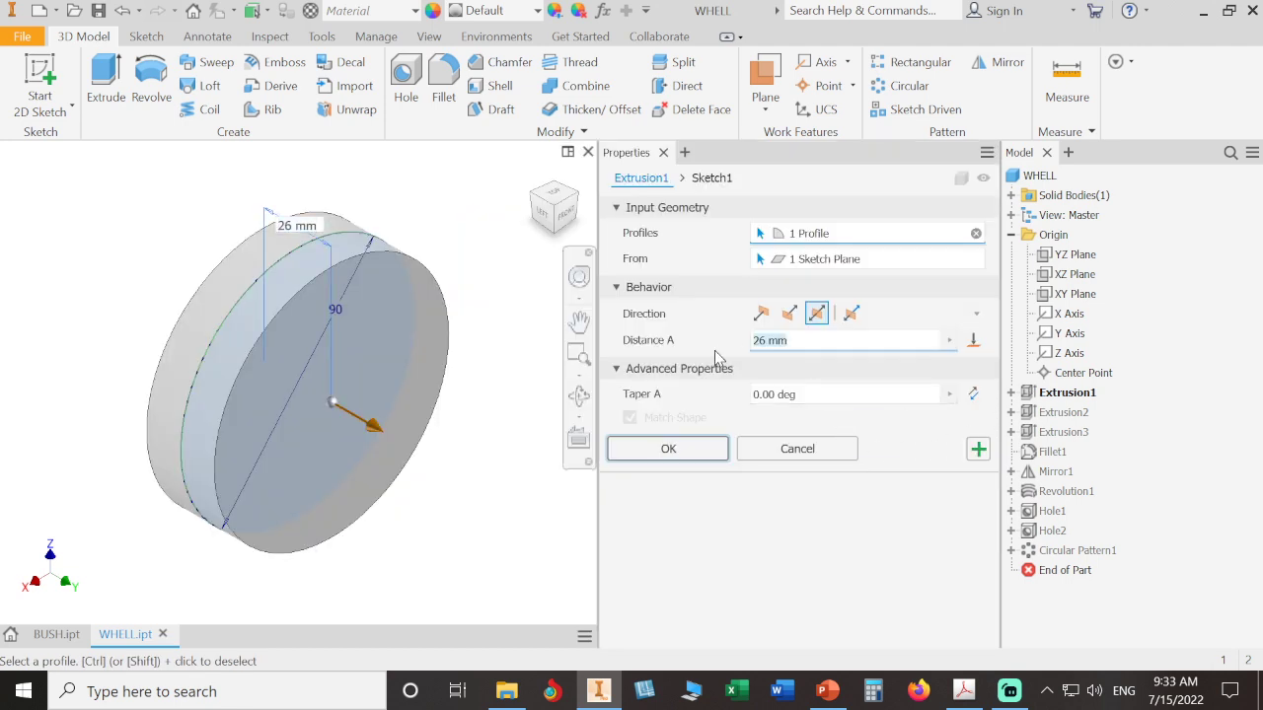
{"action": "type", "text": "10"}
{"action": "key", "text": "Return"}
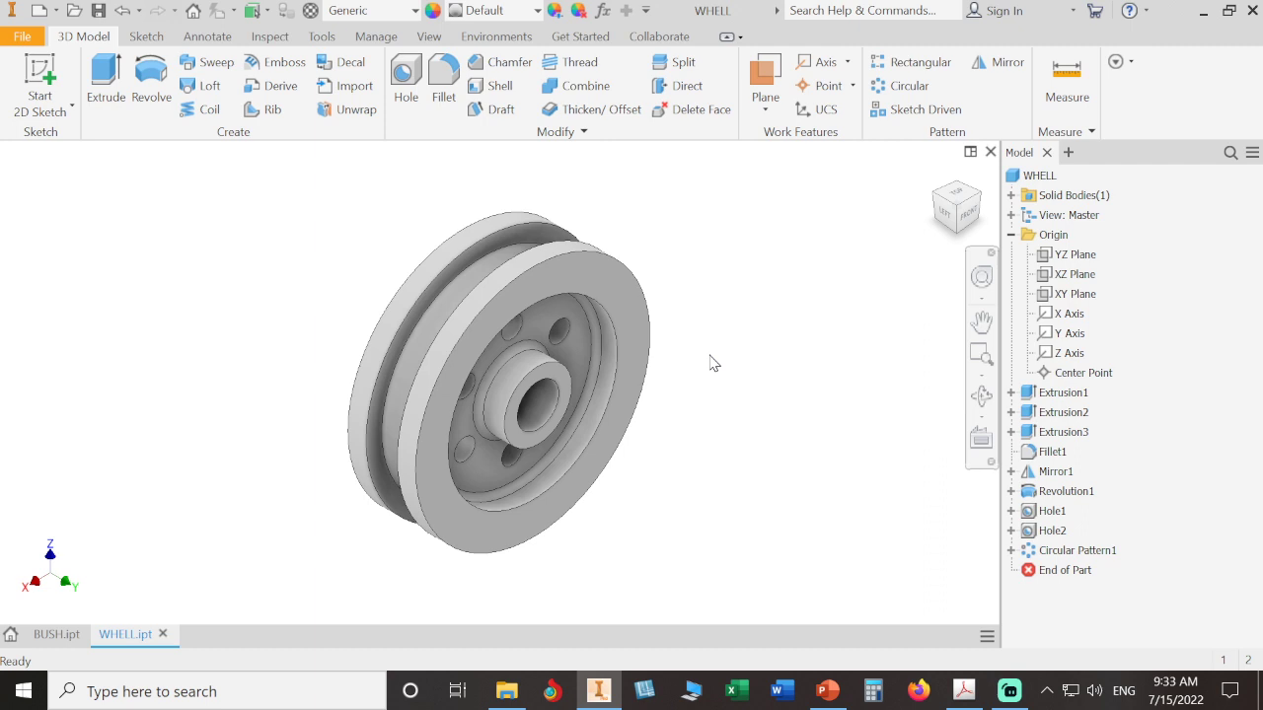
{"action": "left_click", "coordinate": [932, 205]}
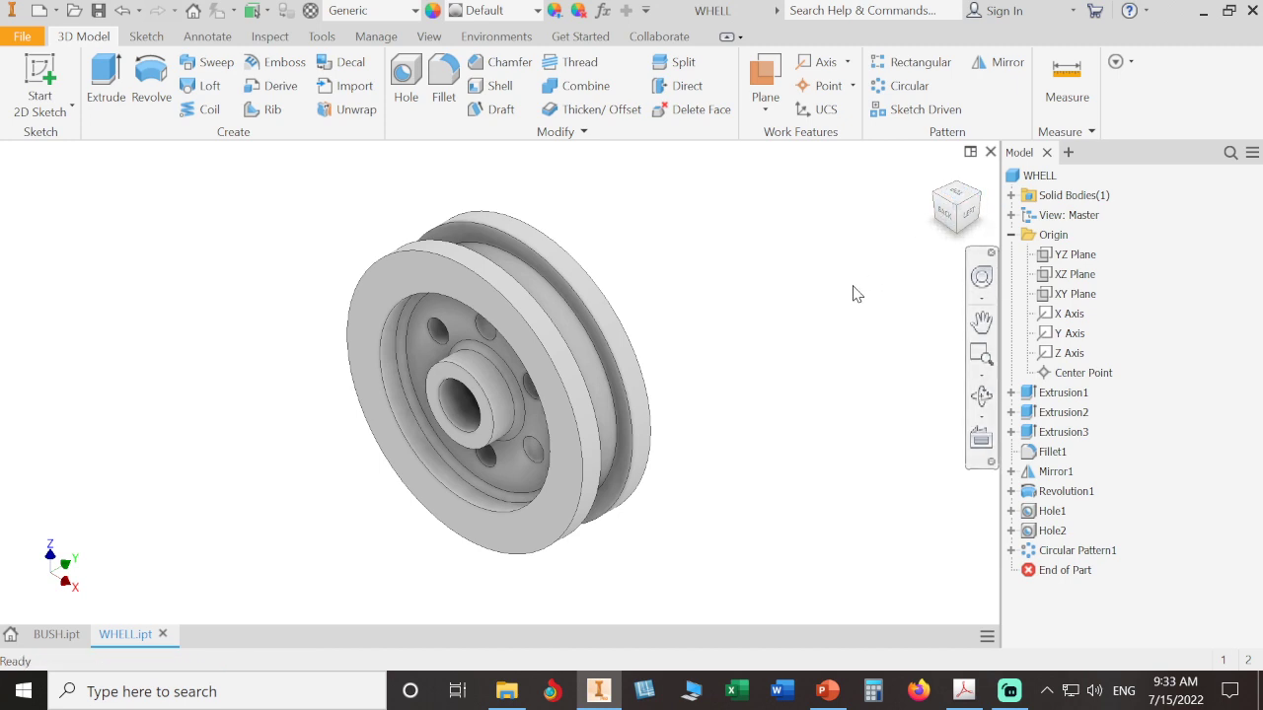
{"action": "left_click", "coordinate": [937, 185]}
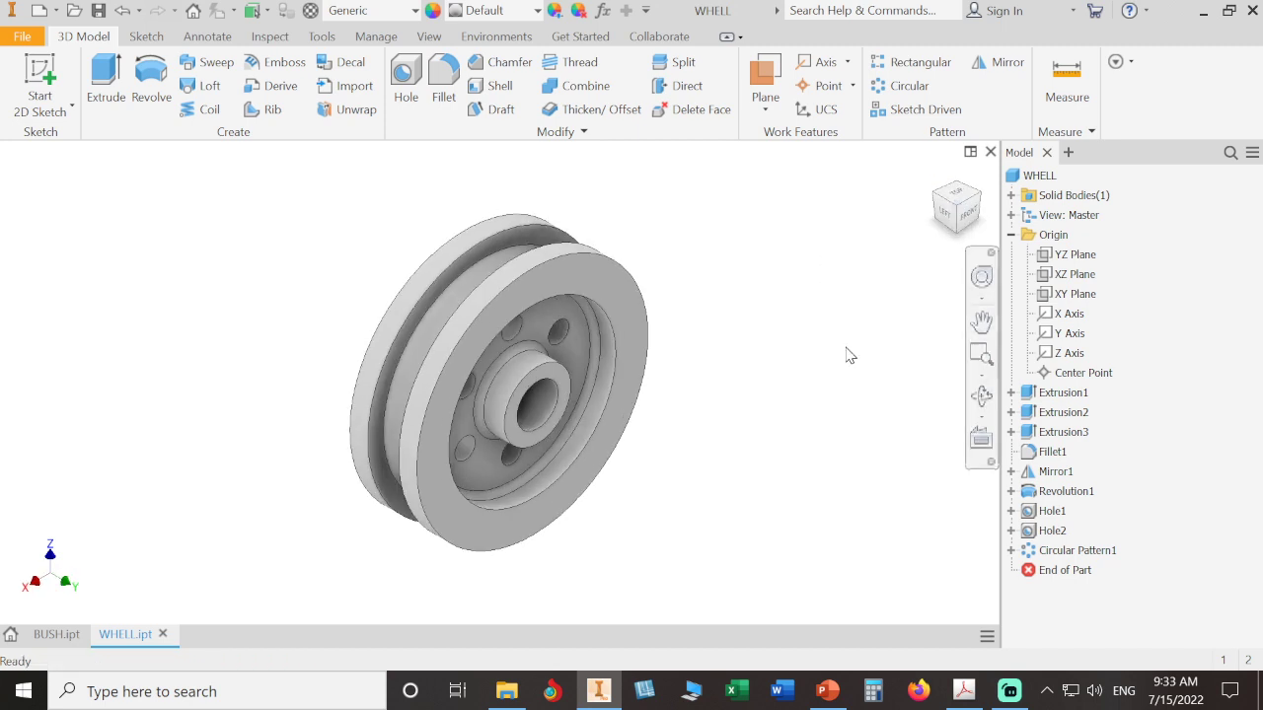
Set the base disc extrusion's distance back to 26 mm.
{"action": "left_click", "coordinate": [1031, 396]}
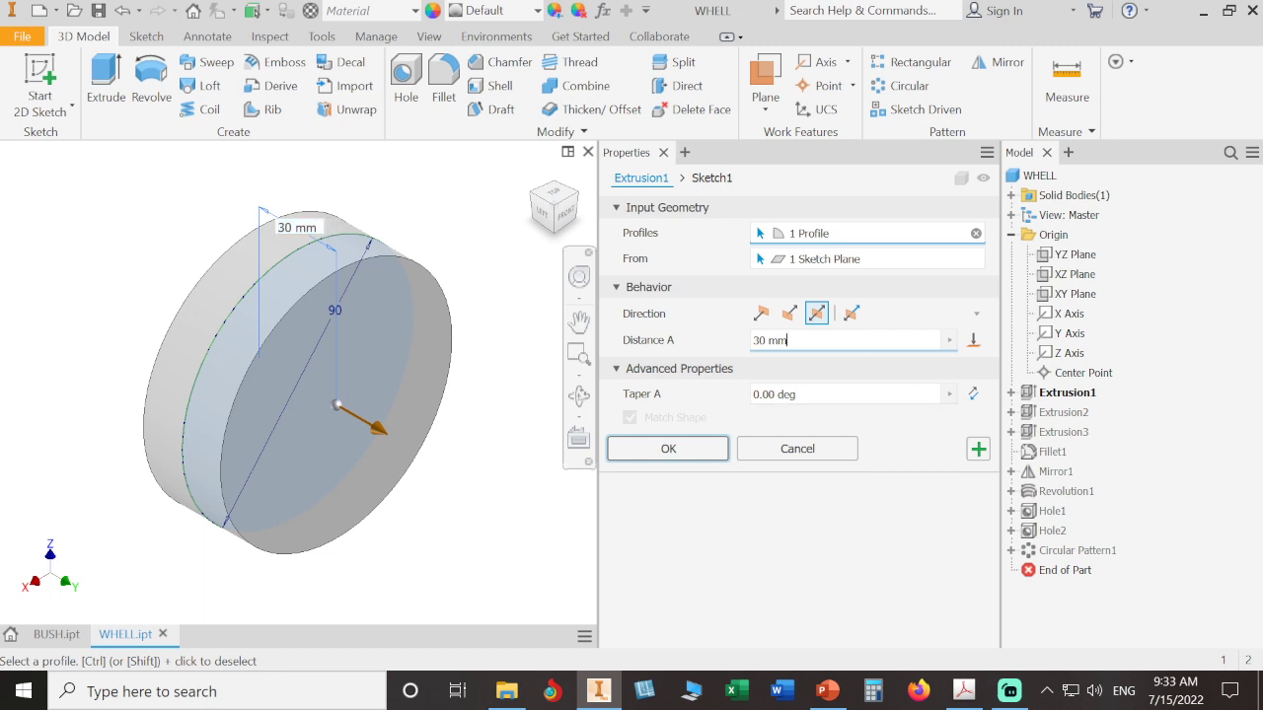
{"action": "type", "text": "26"}
{"action": "left_click", "coordinate": [666, 461]}
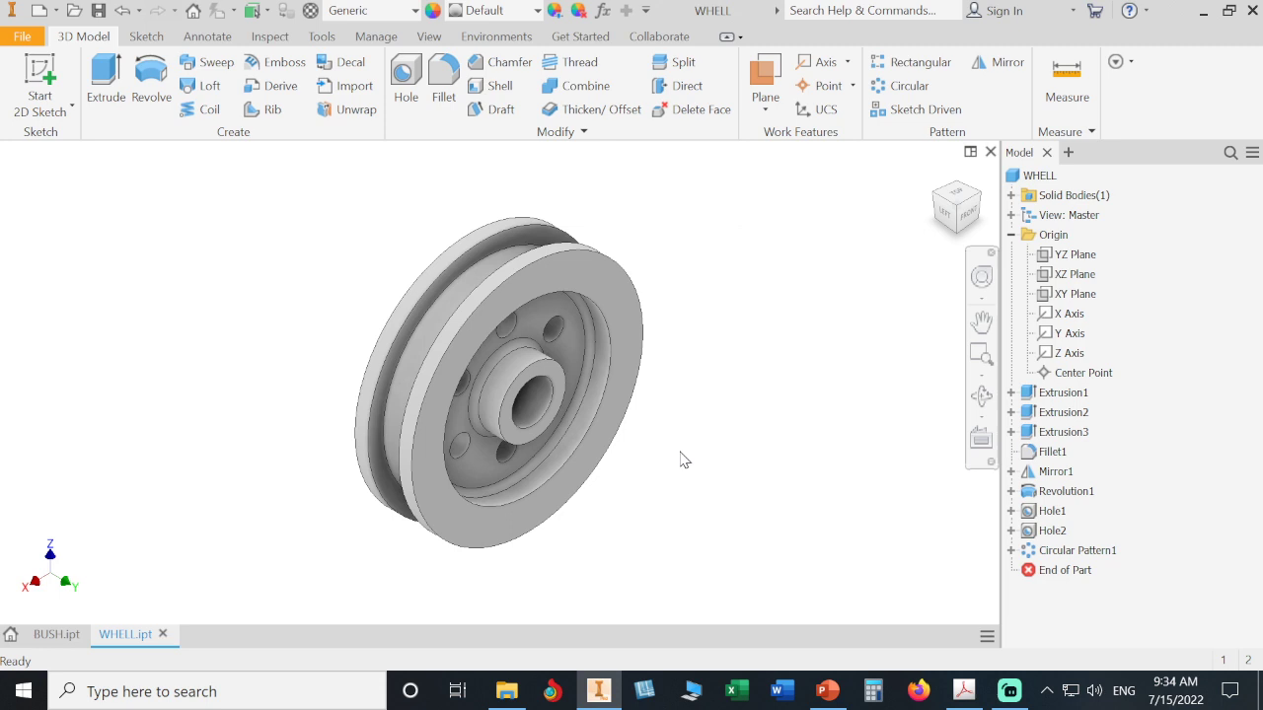
Try a 100 mm diameter for the circle in the base disc extrusion's sketch and finish the sketch.
{"action": "left_click", "coordinate": [1010, 393]}
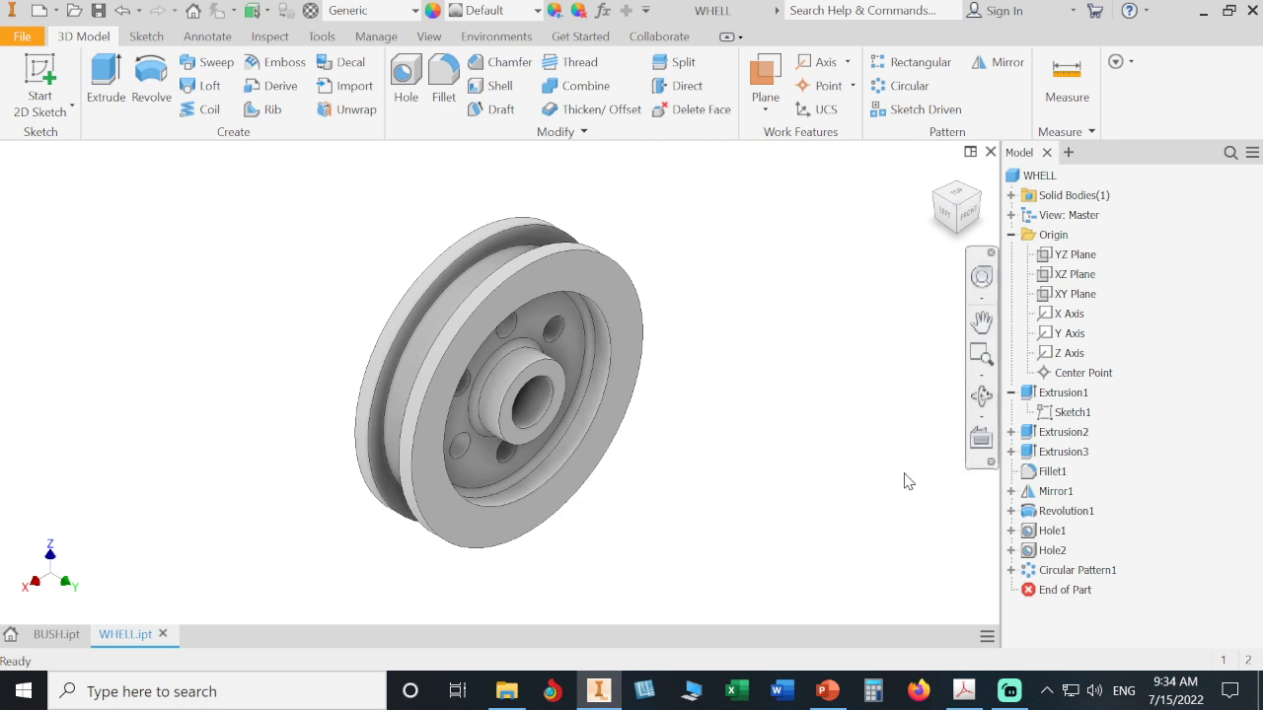
{"action": "left_click", "coordinate": [1011, 393]}
{"action": "left_click", "coordinate": [1010, 392]}
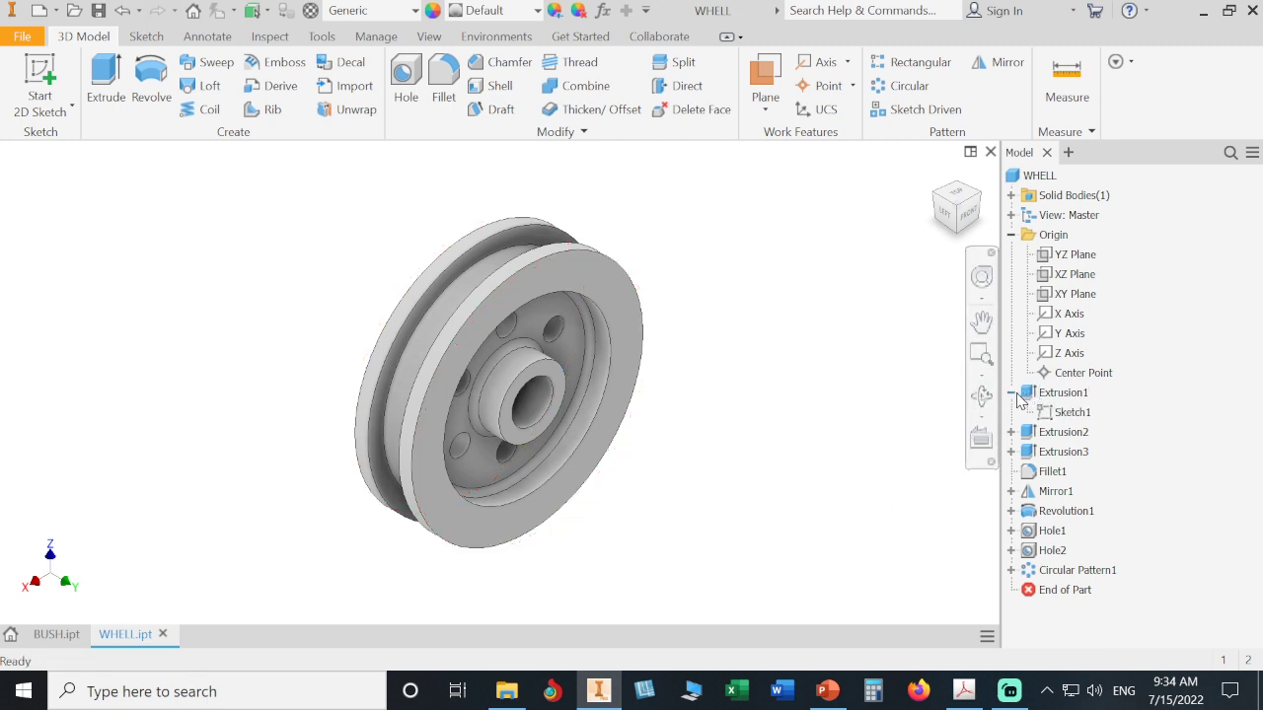
{"action": "double_click", "coordinate": [1051, 414]}
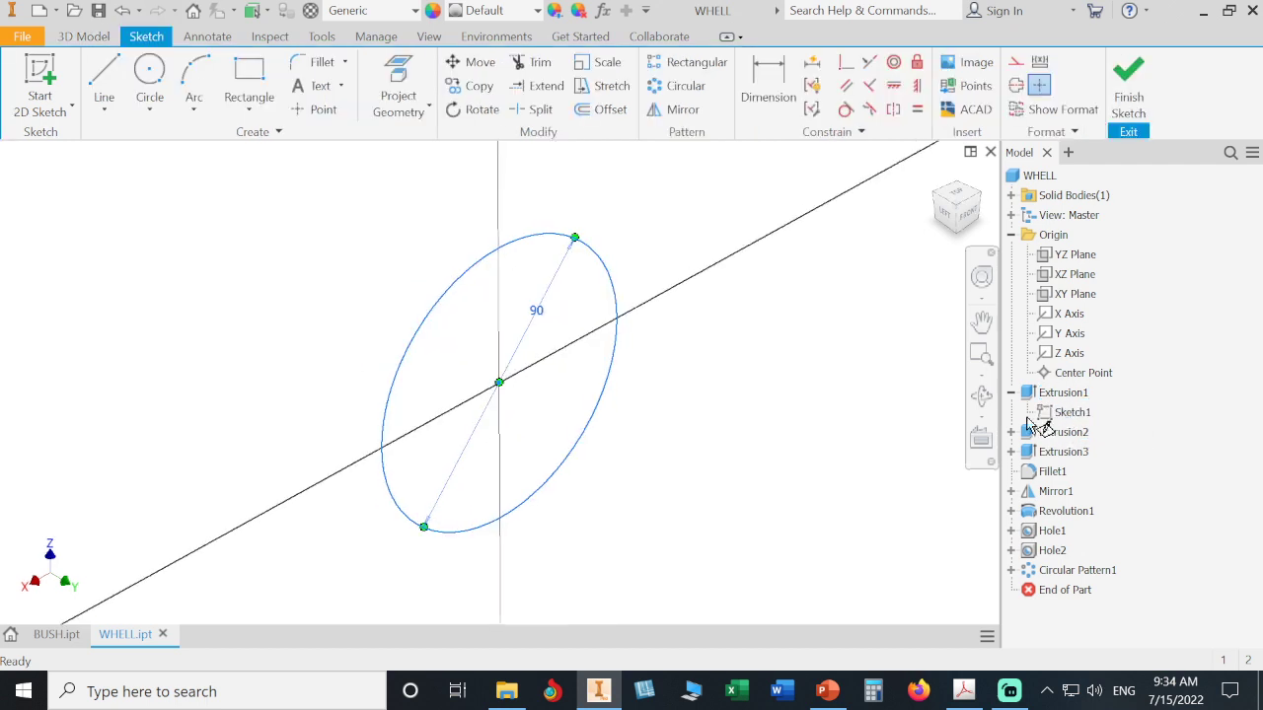
{"action": "double_click", "coordinate": [552, 324]}
{"action": "type", "text": "100"}
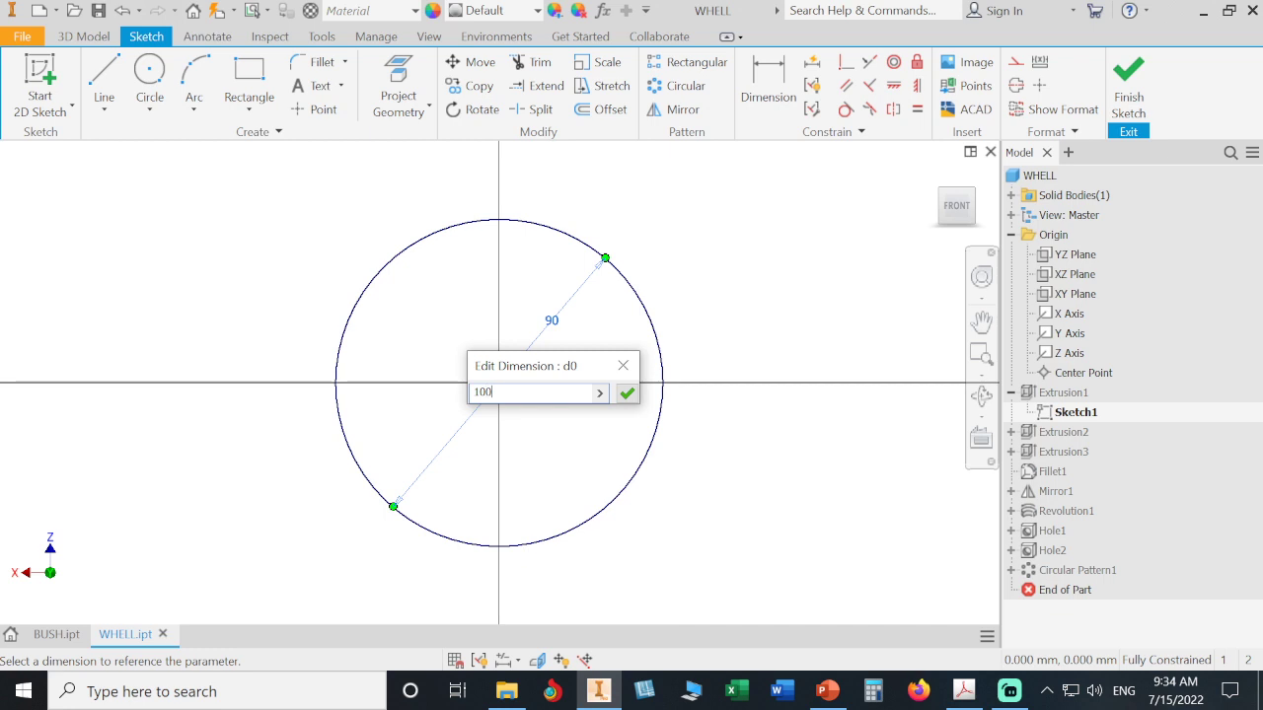
{"action": "key", "text": "Return"}
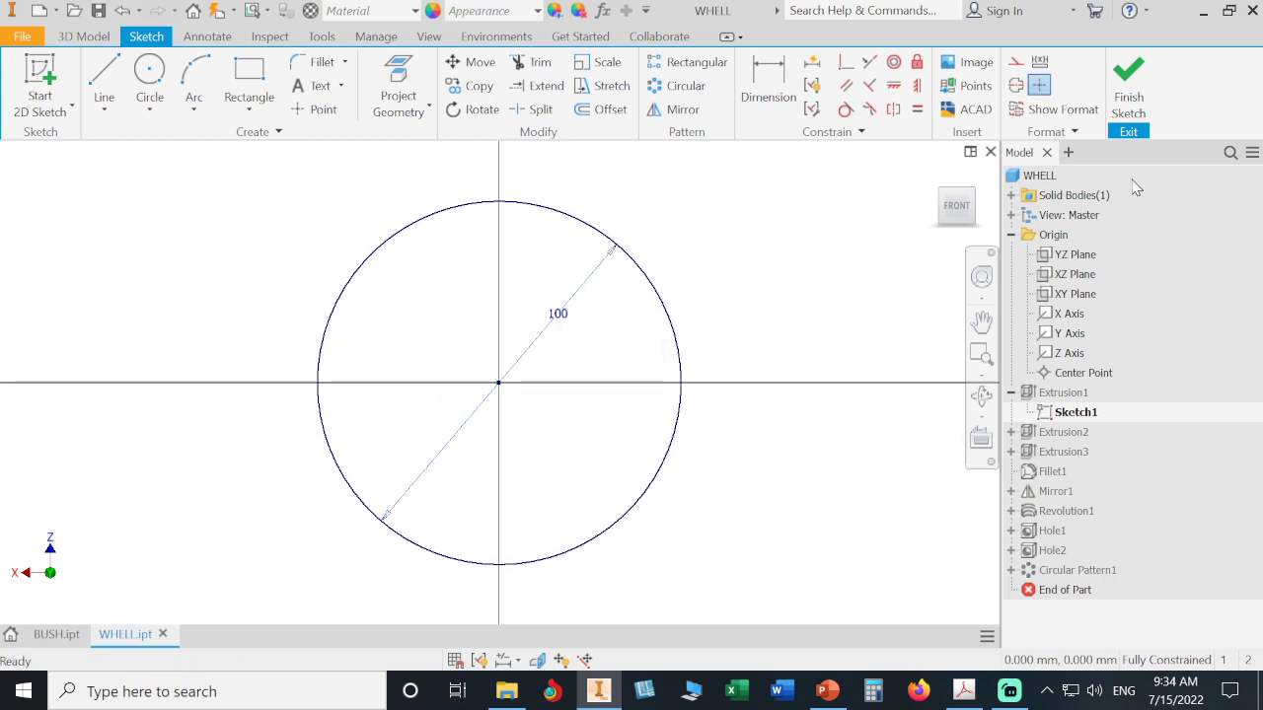
{"action": "left_click", "coordinate": [1129, 99]}
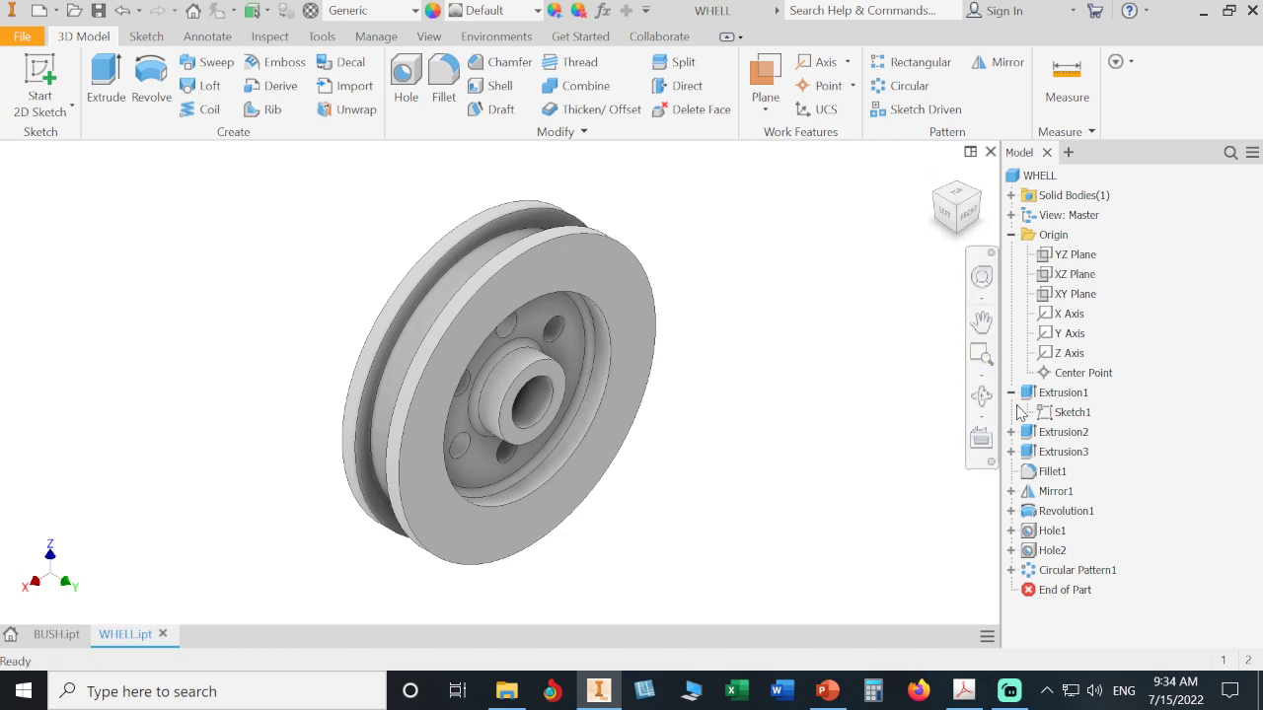
Set the base disc sketch's circle diameter back to 90 mm and finish the sketch.
{"action": "double_click", "coordinate": [1046, 415]}
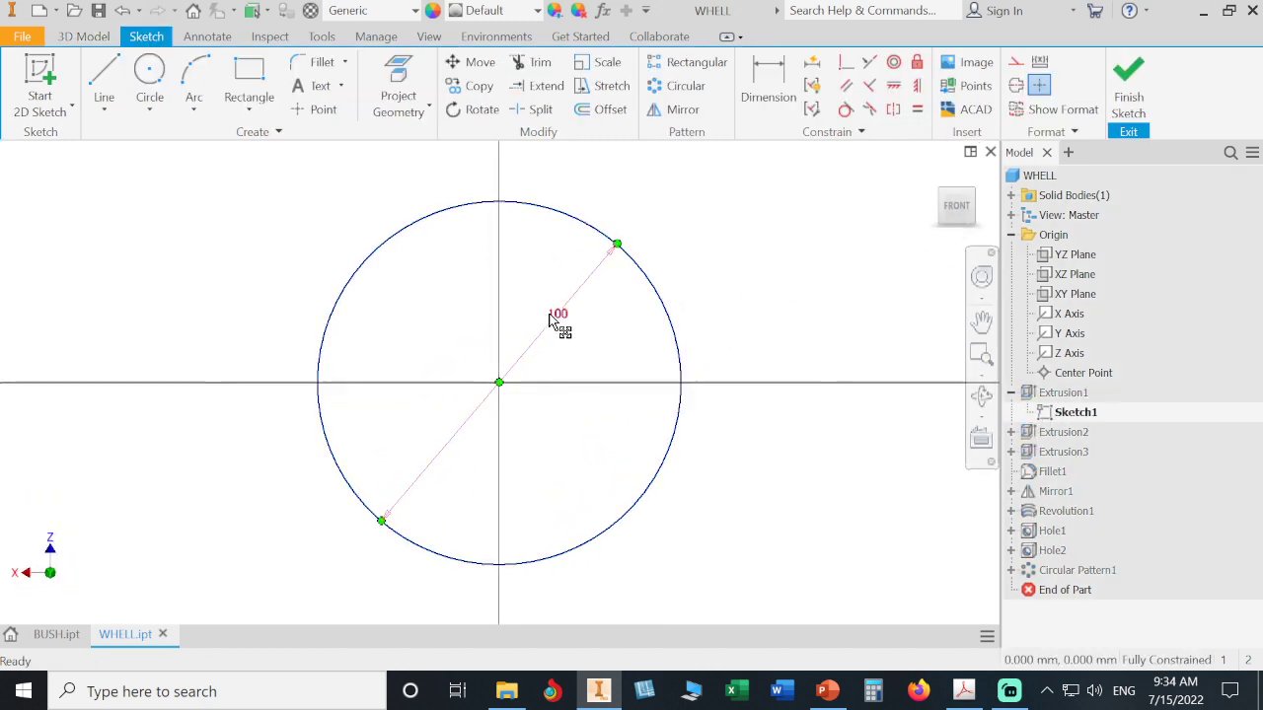
{"action": "double_click", "coordinate": [557, 314]}
{"action": "type", "text": "90"}
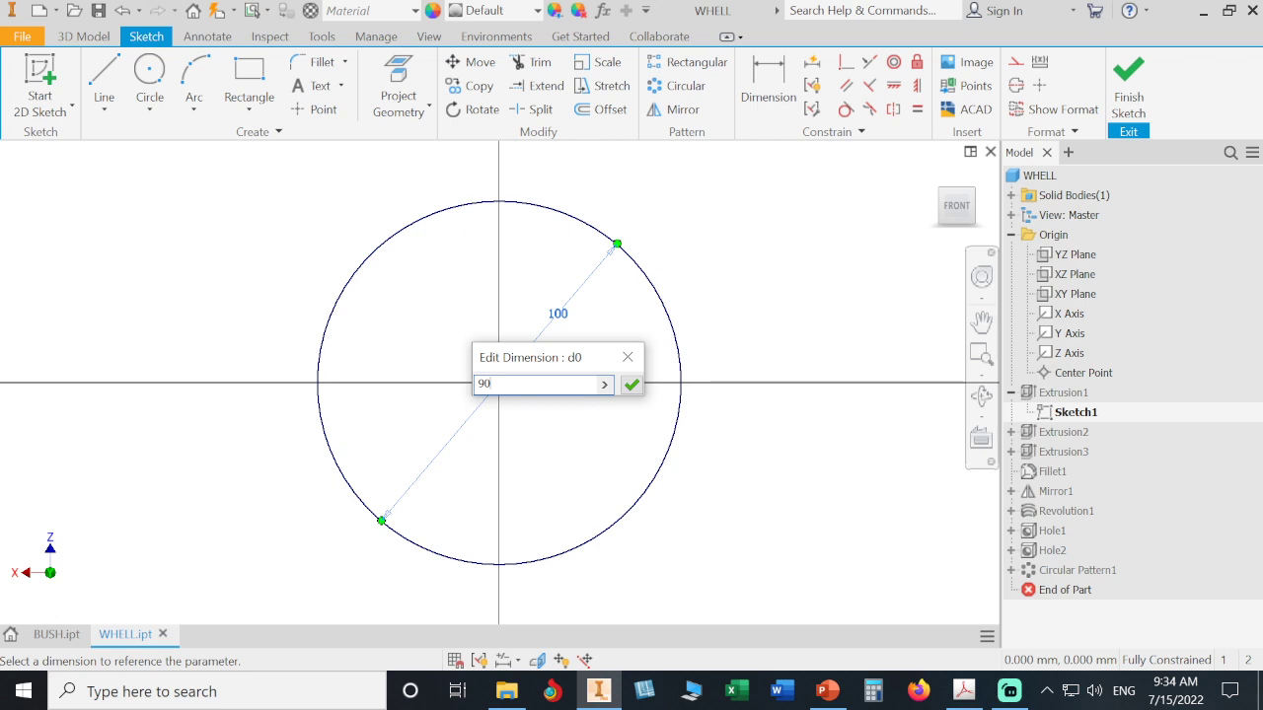
{"action": "key", "text": "Return"}
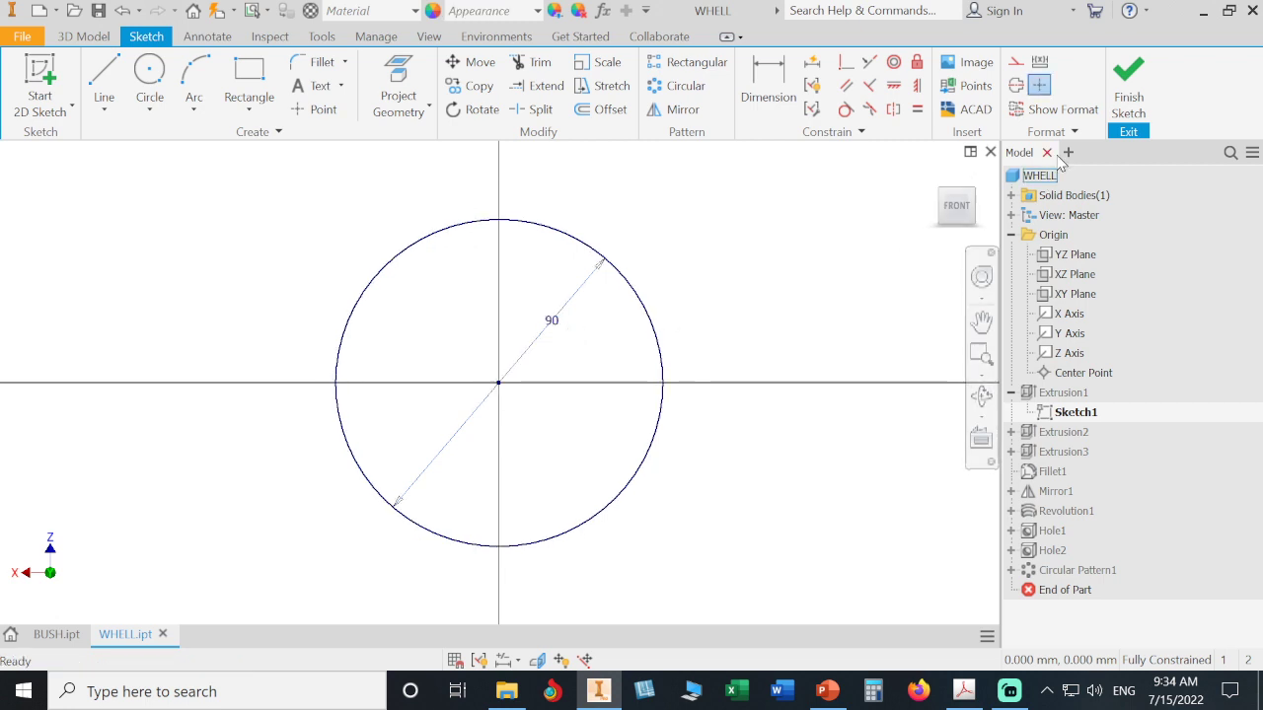
{"action": "left_click", "coordinate": [1125, 101]}
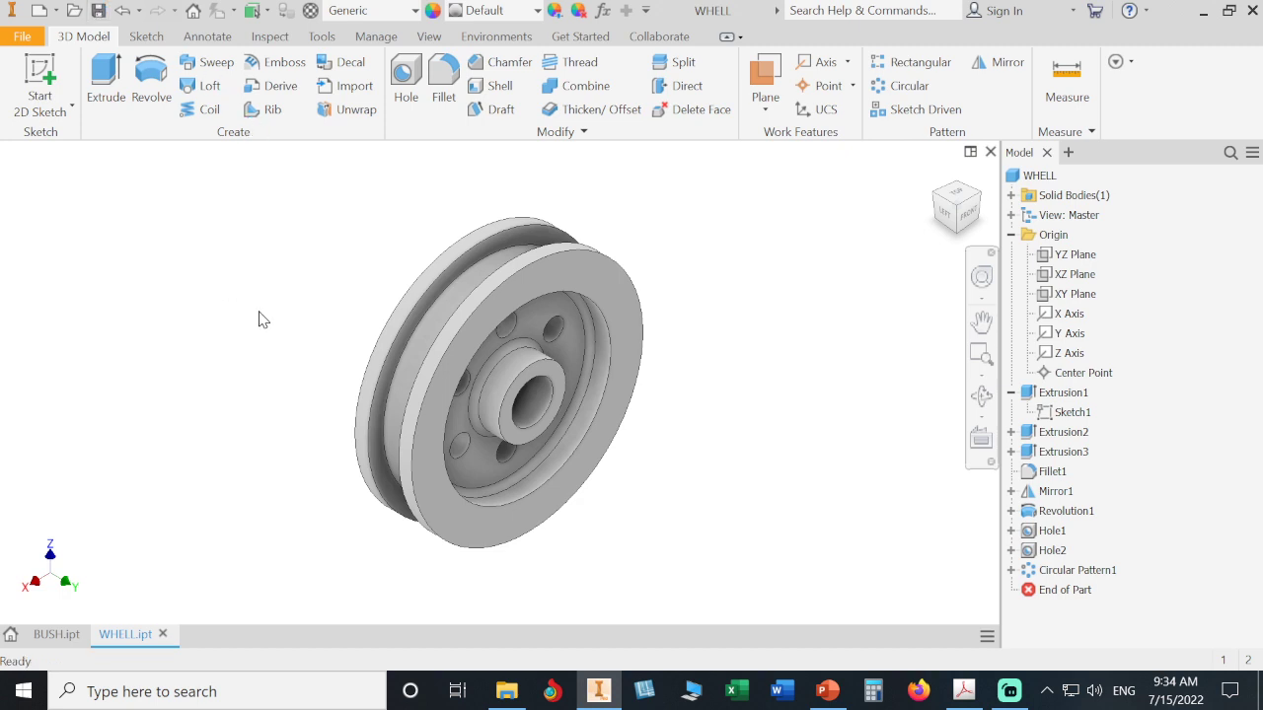
Assign the Steel, Mild material to the wheel and save the part.
{"action": "left_click", "coordinate": [414, 11]}
{"action": "key", "text": "s"}
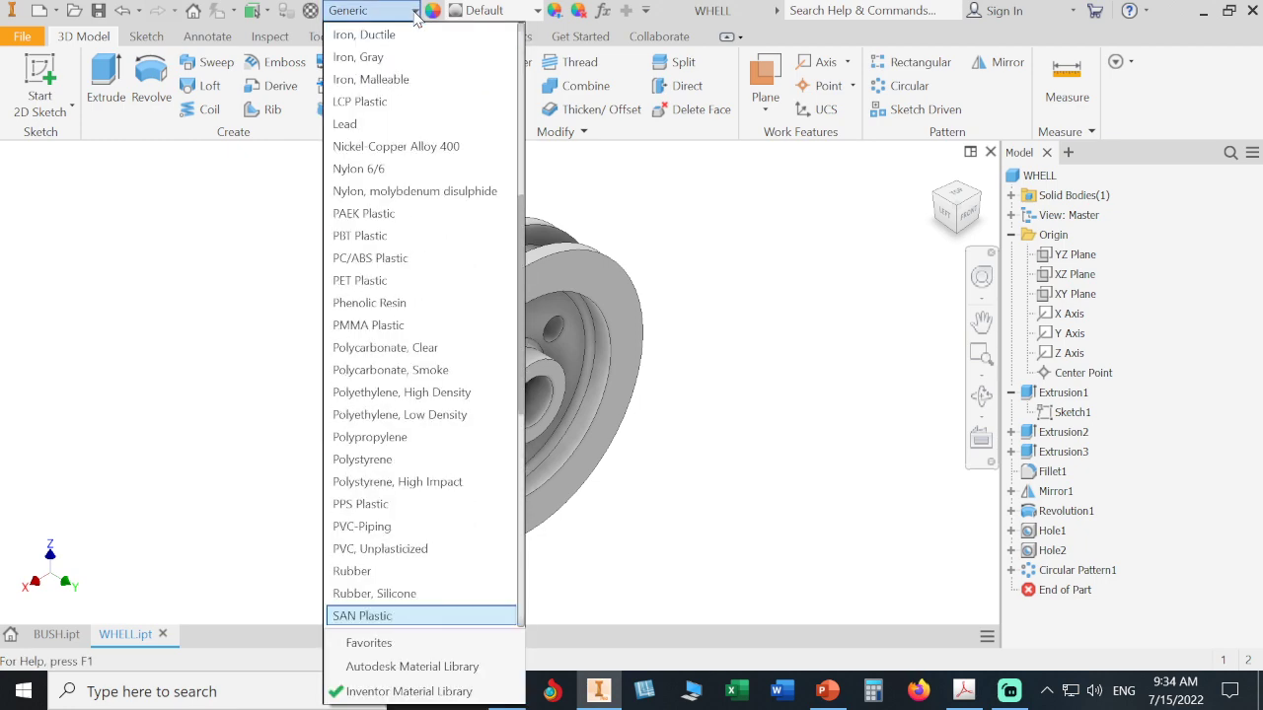
{"action": "scroll", "coordinate": [416, 385], "scroll_direction": "down", "scroll_amount": 3}
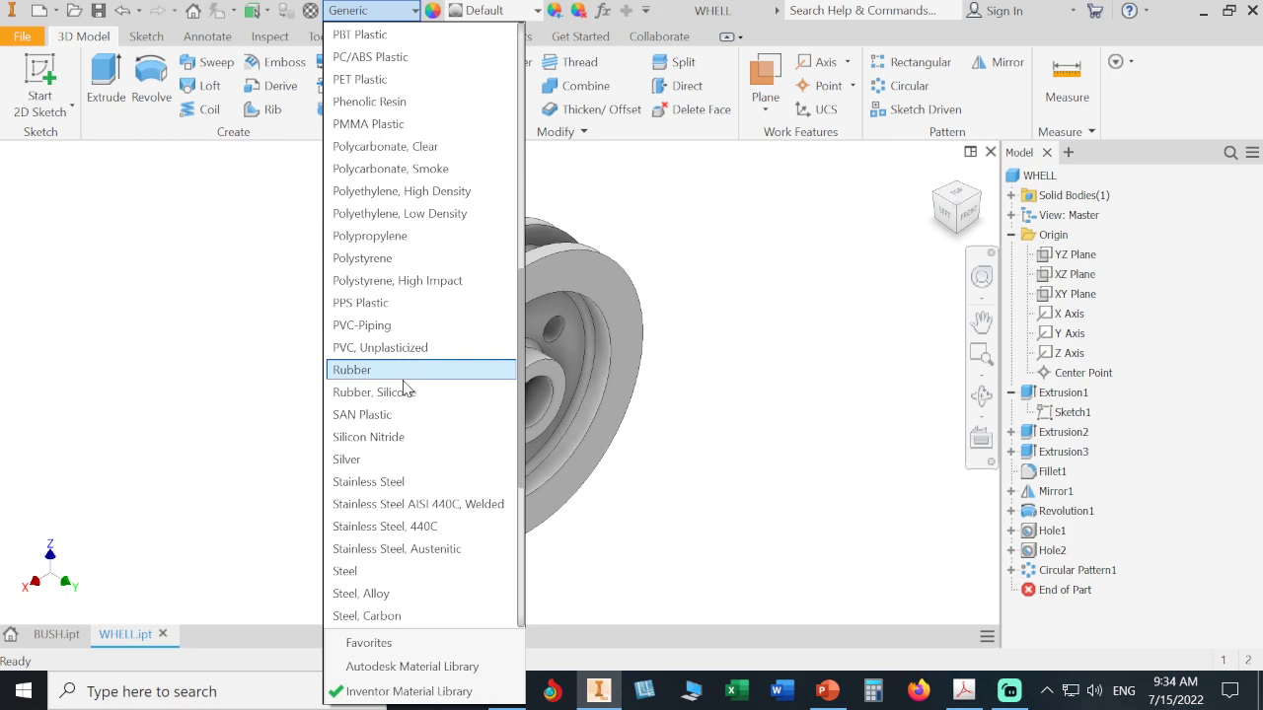
{"action": "scroll", "coordinate": [407, 388], "scroll_direction": "down", "scroll_amount": 2}
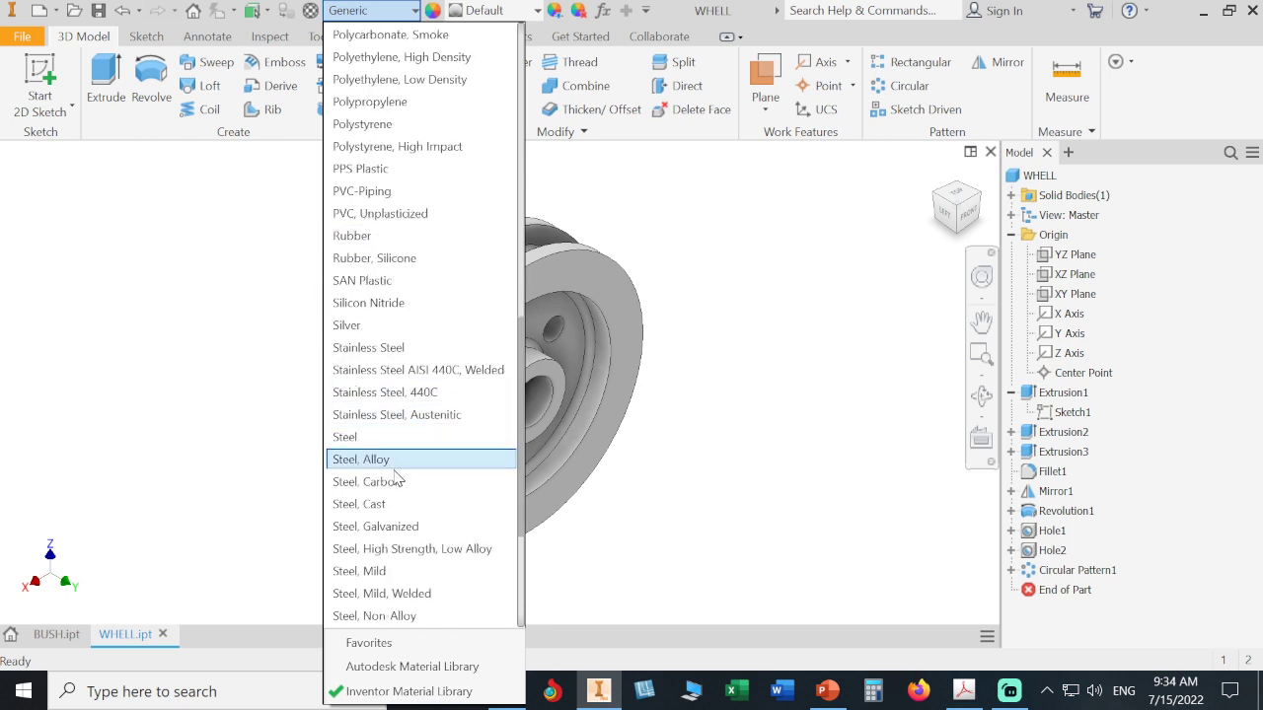
{"action": "left_click", "coordinate": [426, 575]}
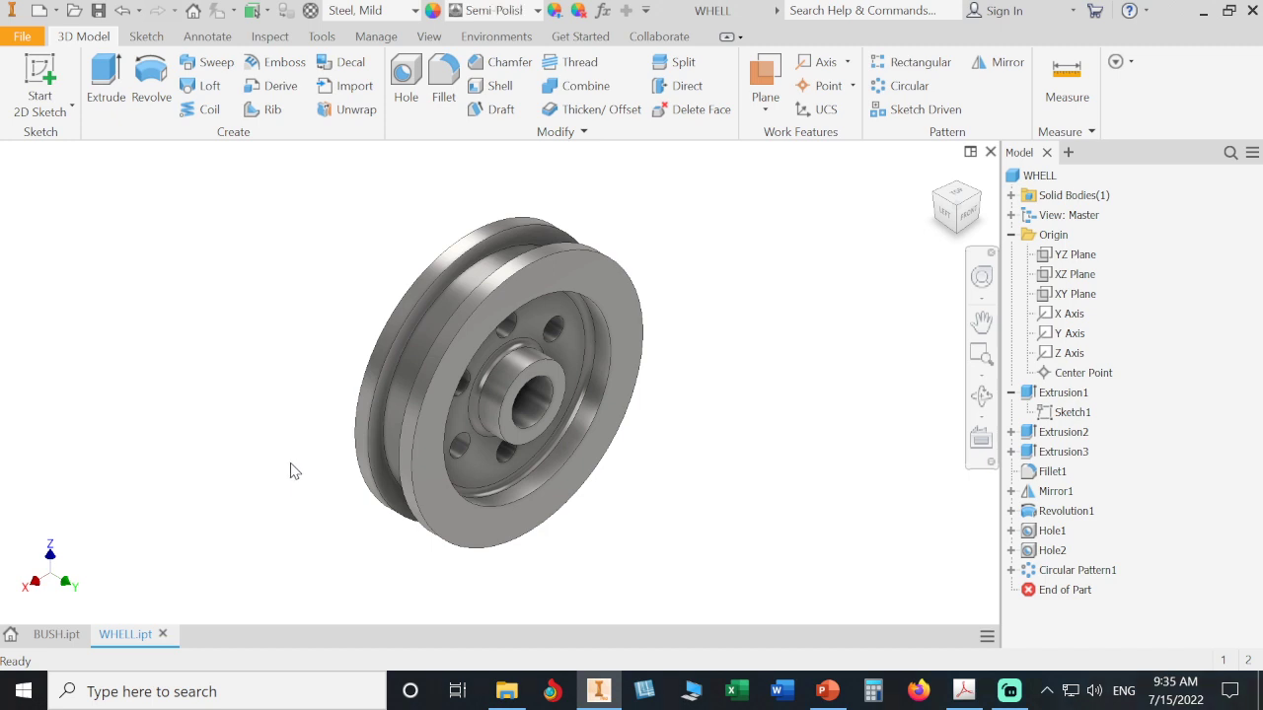
{"action": "left_click", "coordinate": [98, 10]}
Change the wheel's appearance to Smooth - Yellow and examine the coloured model.
{"action": "left_click", "coordinate": [538, 10]}
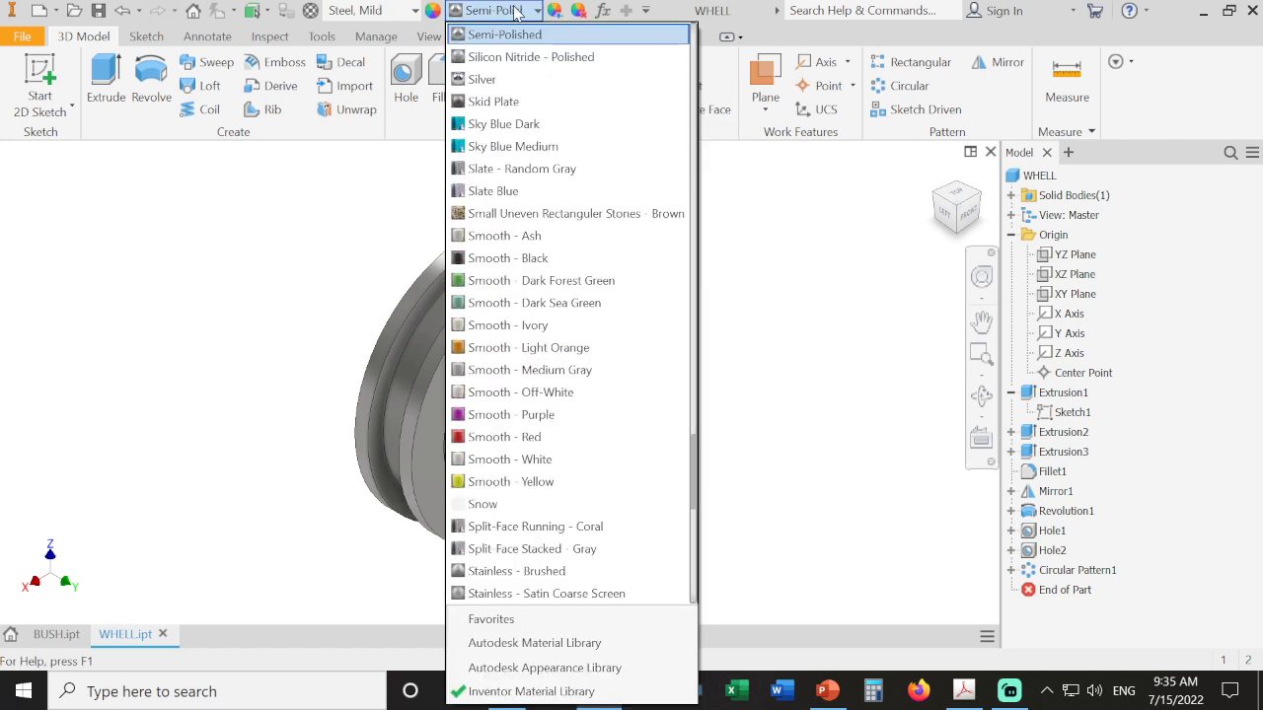
{"action": "left_click", "coordinate": [510, 482]}
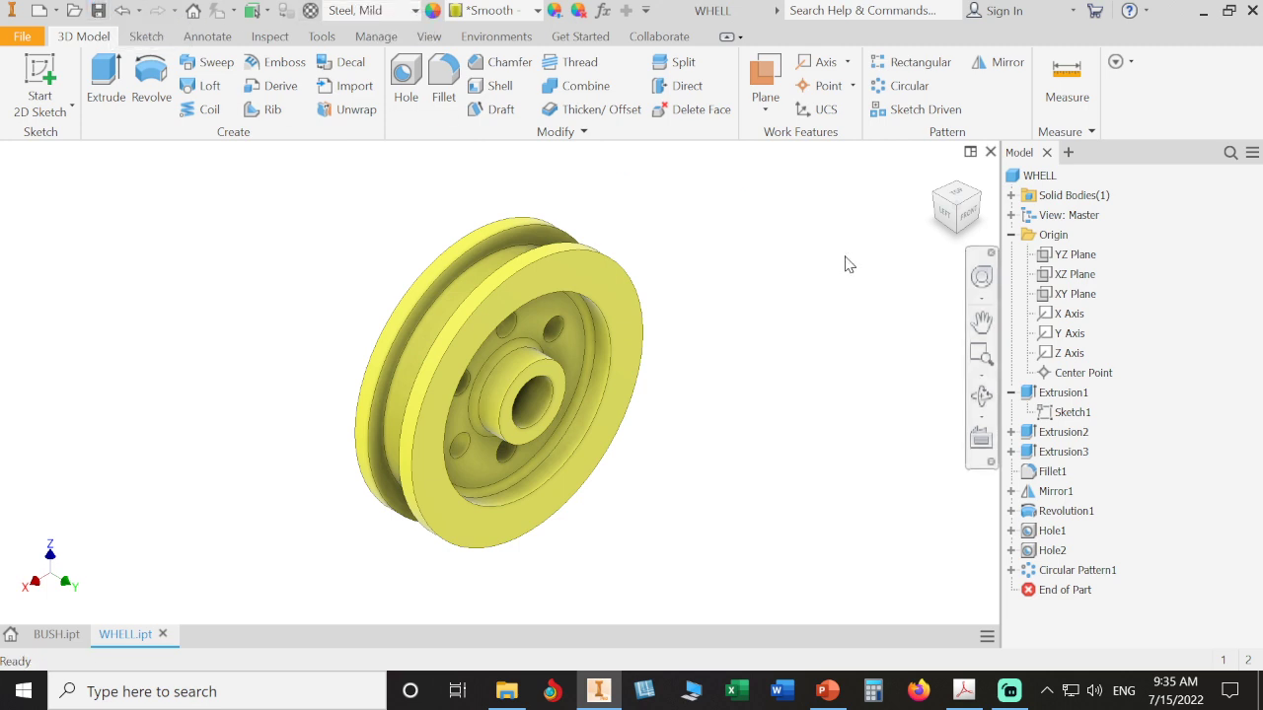
{"action": "scroll", "coordinate": [665, 445], "scroll_direction": "up", "scroll_amount": 5}
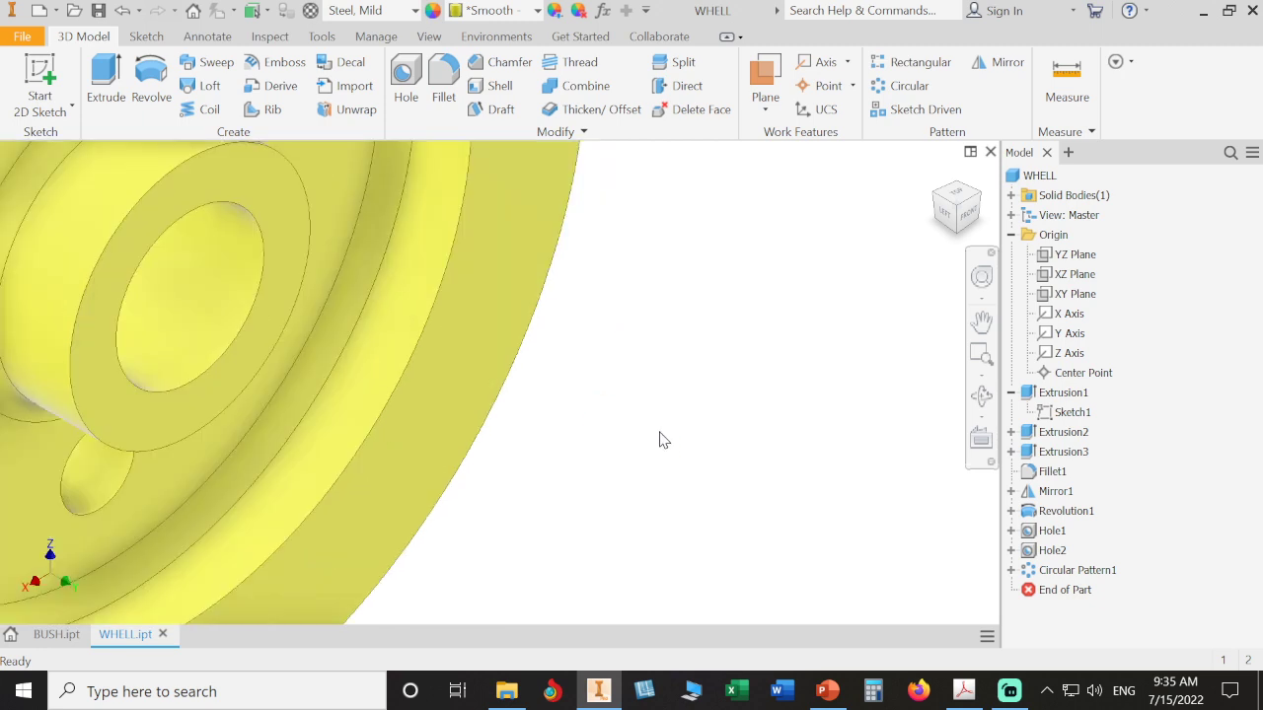
{"action": "scroll", "coordinate": [661, 439], "scroll_direction": "down", "scroll_amount": 3}
{"action": "key", "text": "F2"}
{"action": "left_click_drag", "start_coordinate": [778, 451], "coordinate": [810, 466]}
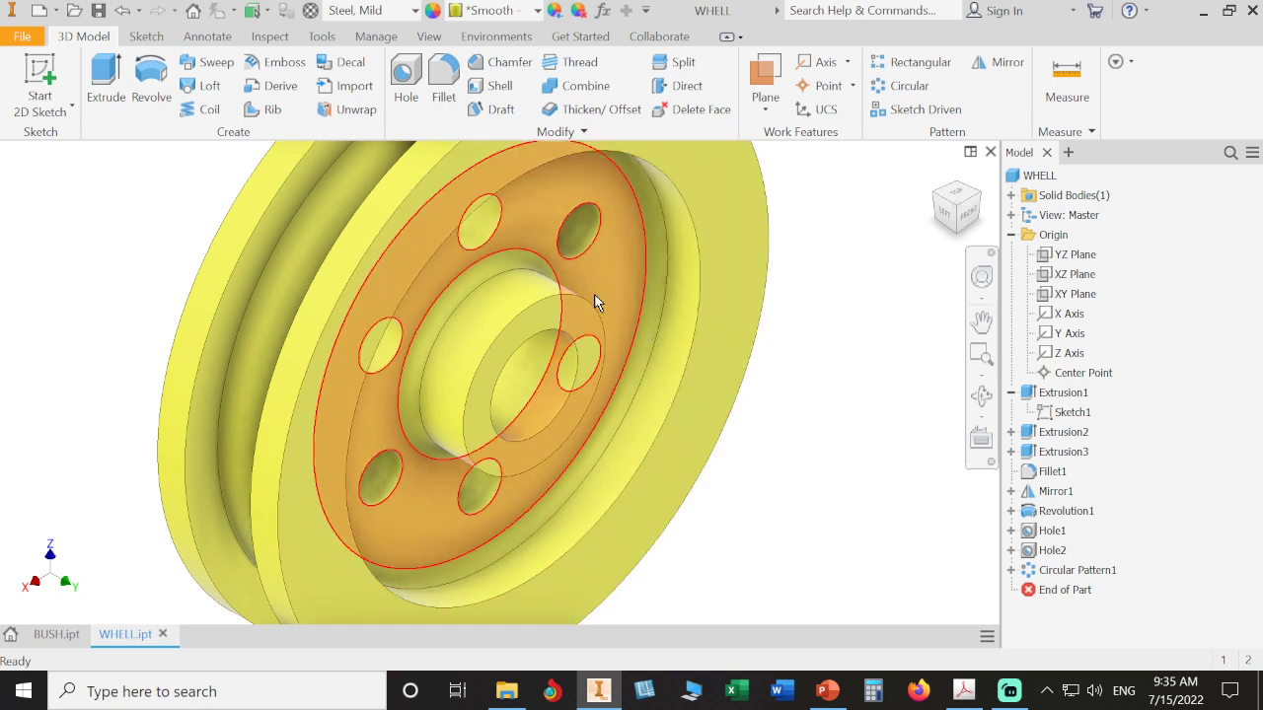
{"action": "scroll", "coordinate": [878, 400], "scroll_direction": "down", "scroll_amount": 3}
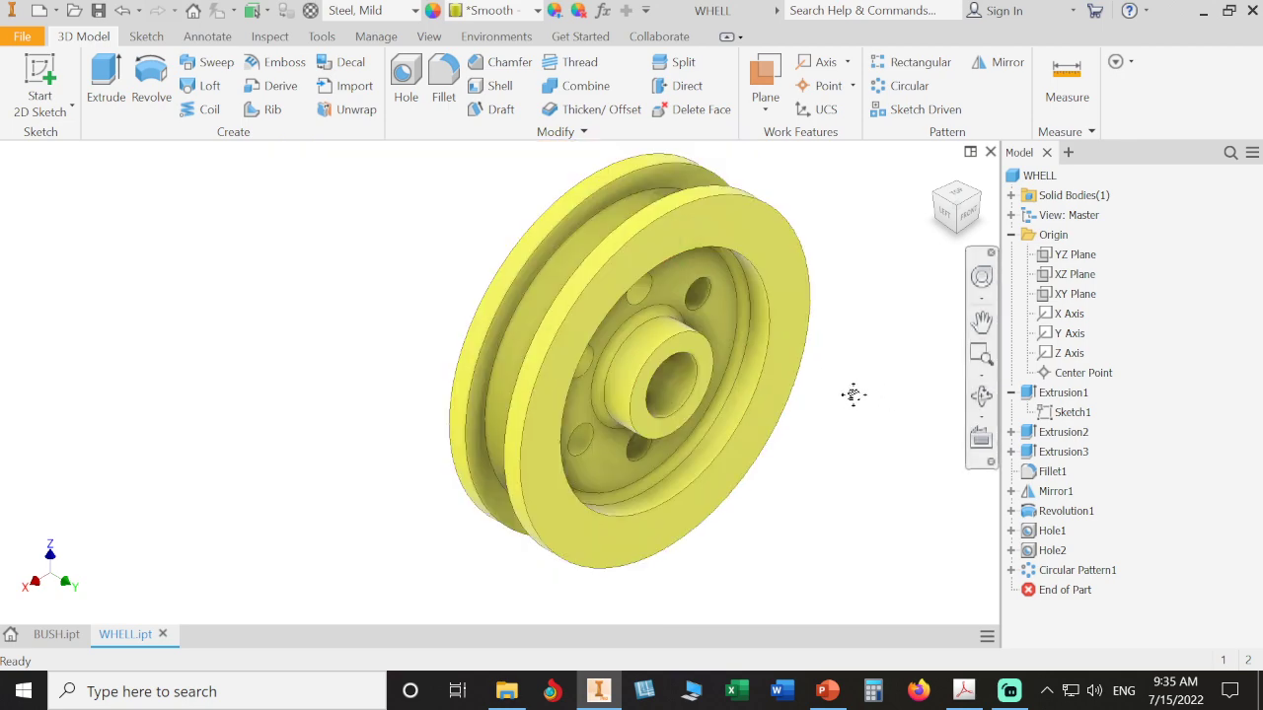
{"action": "middle_click_drag", "start_coordinate": [854, 395], "coordinate": [804, 424]}
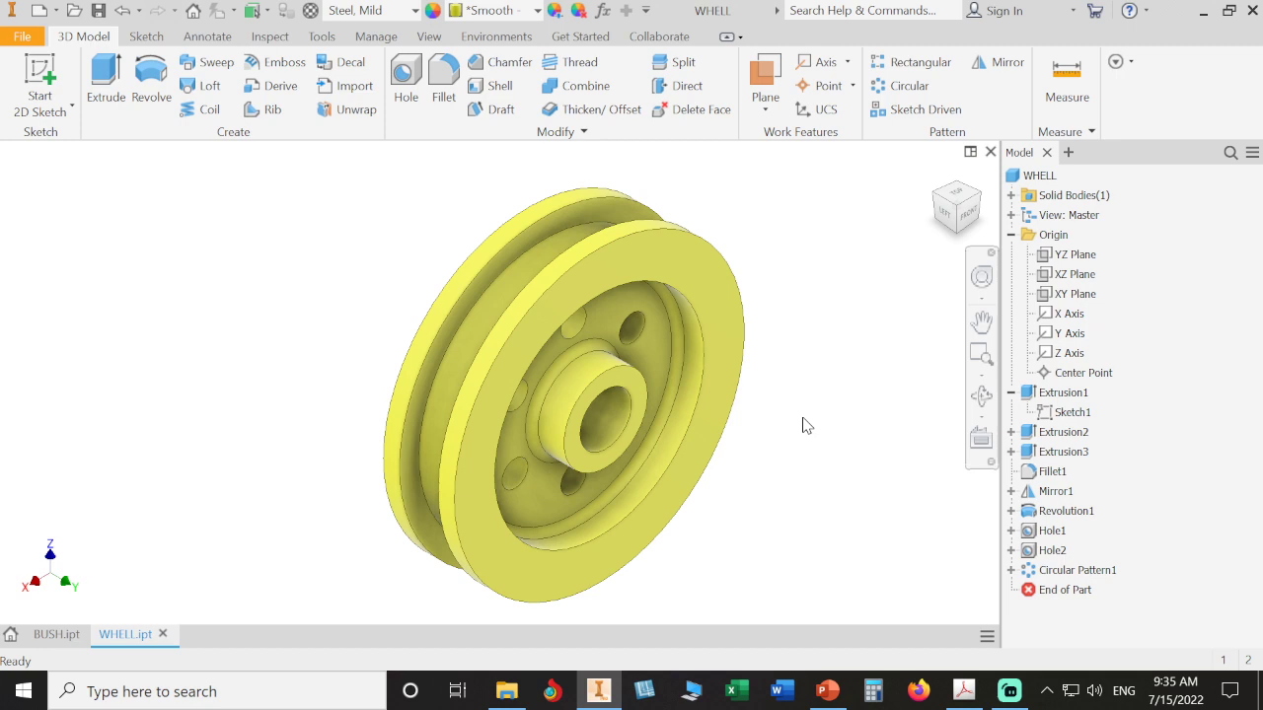
{"action": "middle_click_drag", "start_coordinate": [800, 421], "coordinate": [785, 419]}
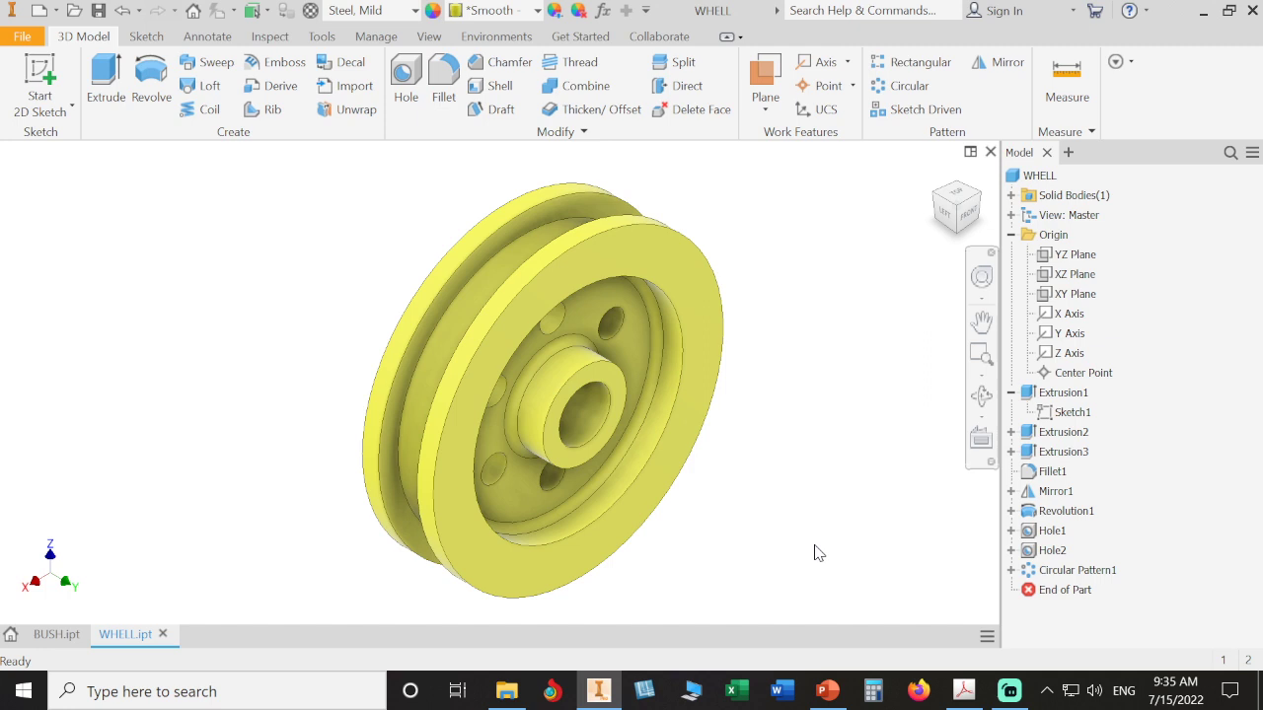
Try the Wireframe and Wireframe with Hidden Edges visual styles on the wheel.
{"action": "left_click", "coordinate": [430, 37]}
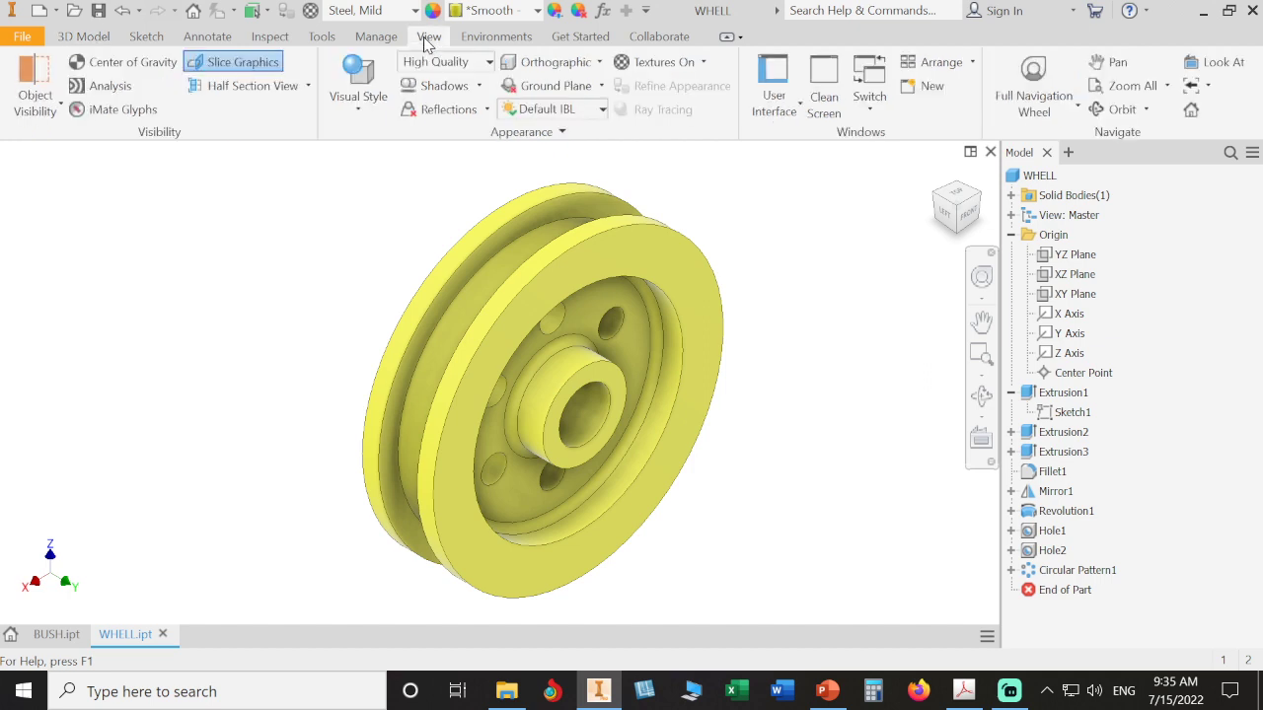
{"action": "left_click", "coordinate": [358, 113]}
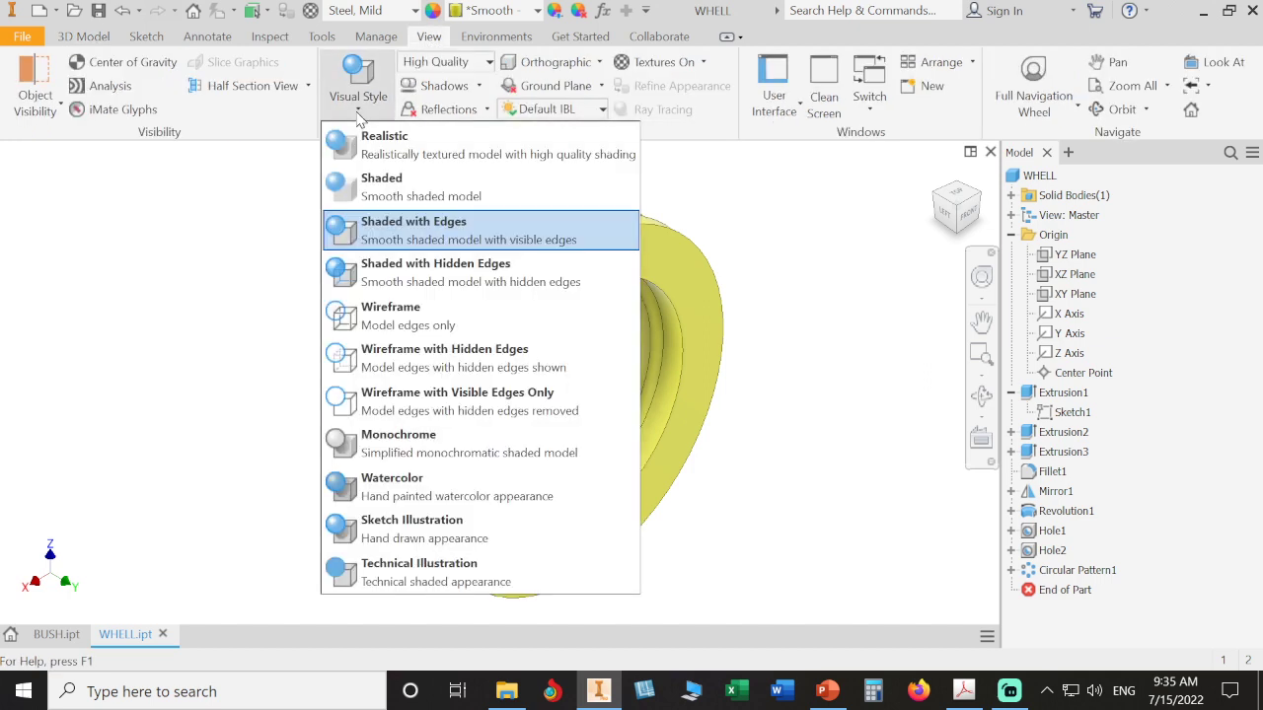
{"action": "left_click", "coordinate": [394, 315]}
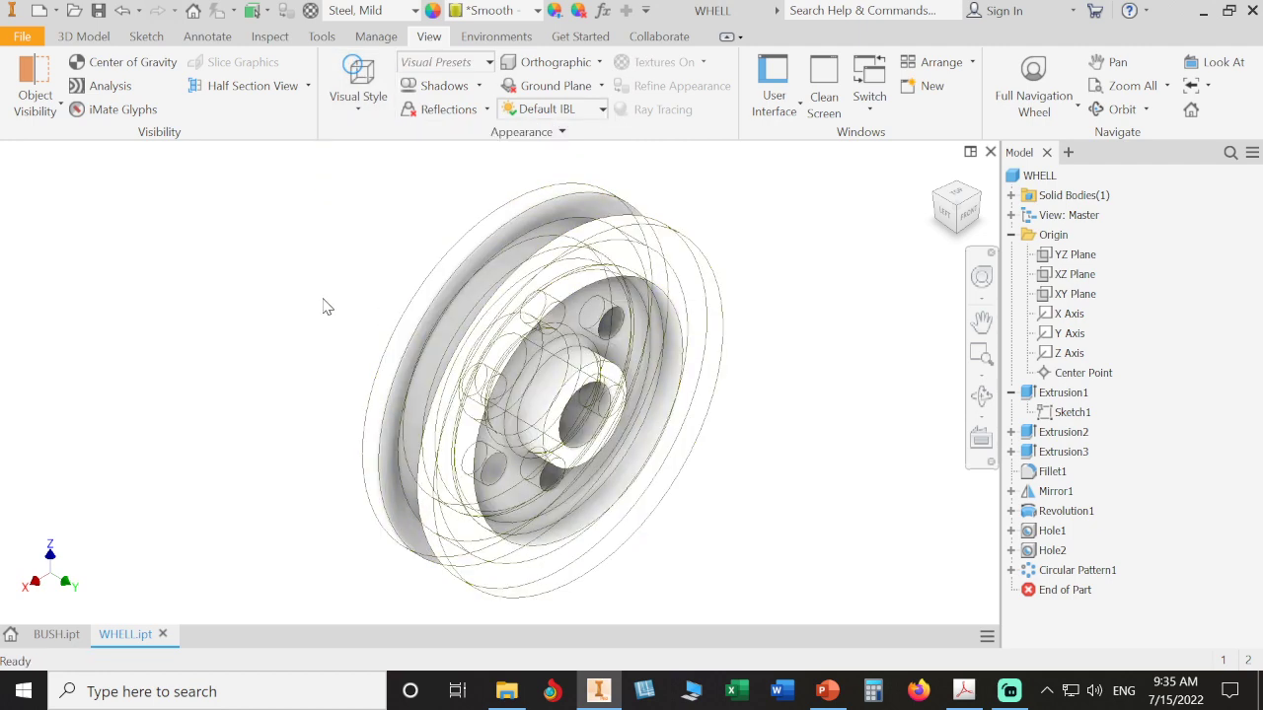
{"action": "left_click", "coordinate": [360, 109]}
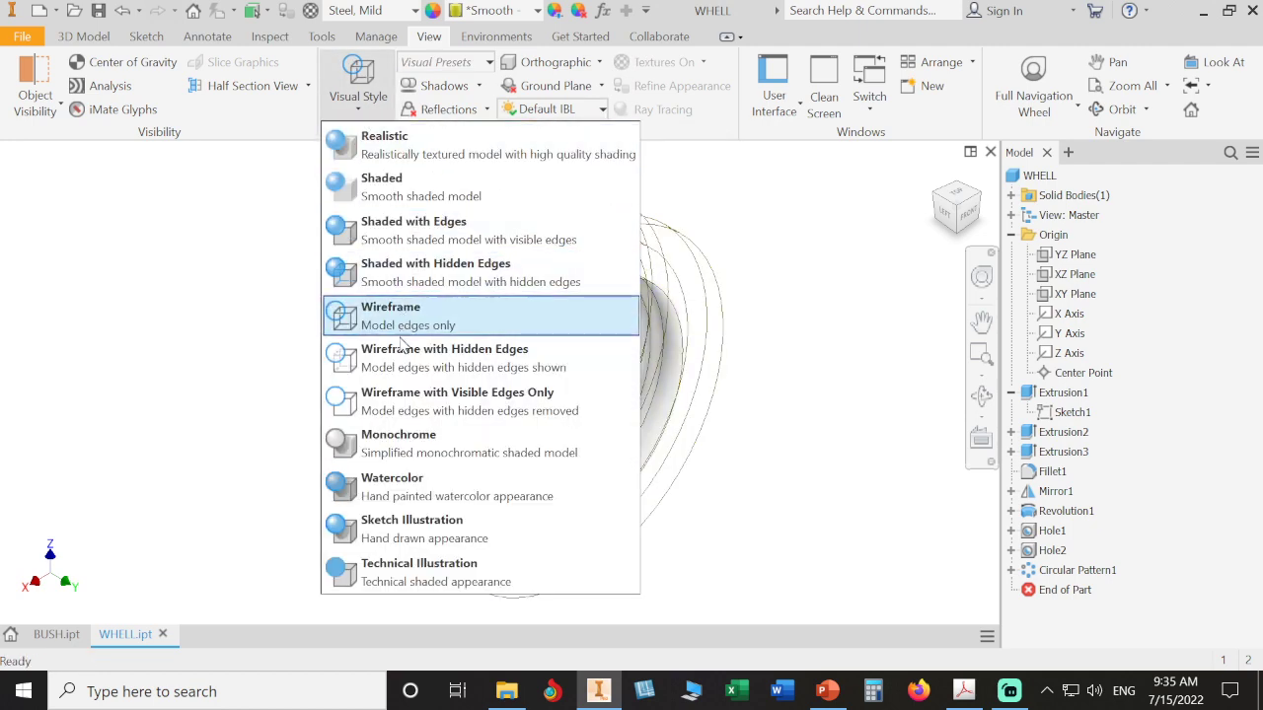
{"action": "left_click", "coordinate": [332, 347]}
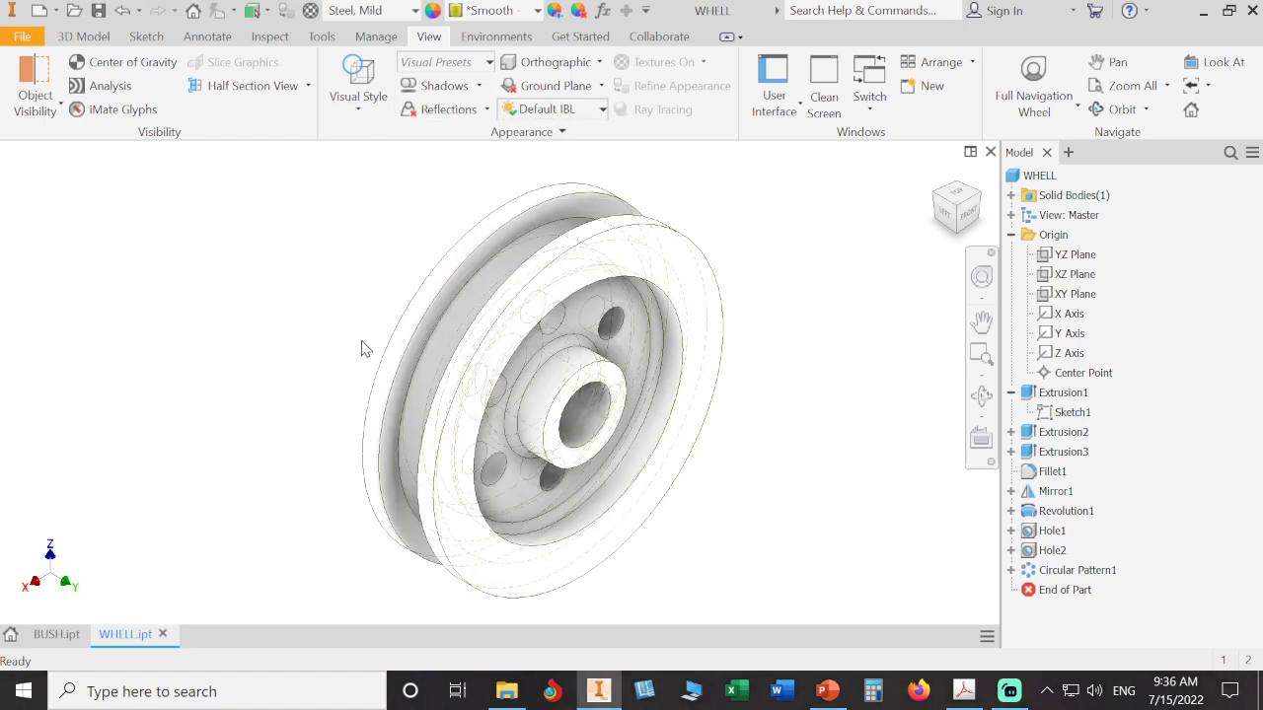
Try the Shaded and Shaded with Edges visual styles on the wheel.
{"action": "left_click", "coordinate": [356, 116]}
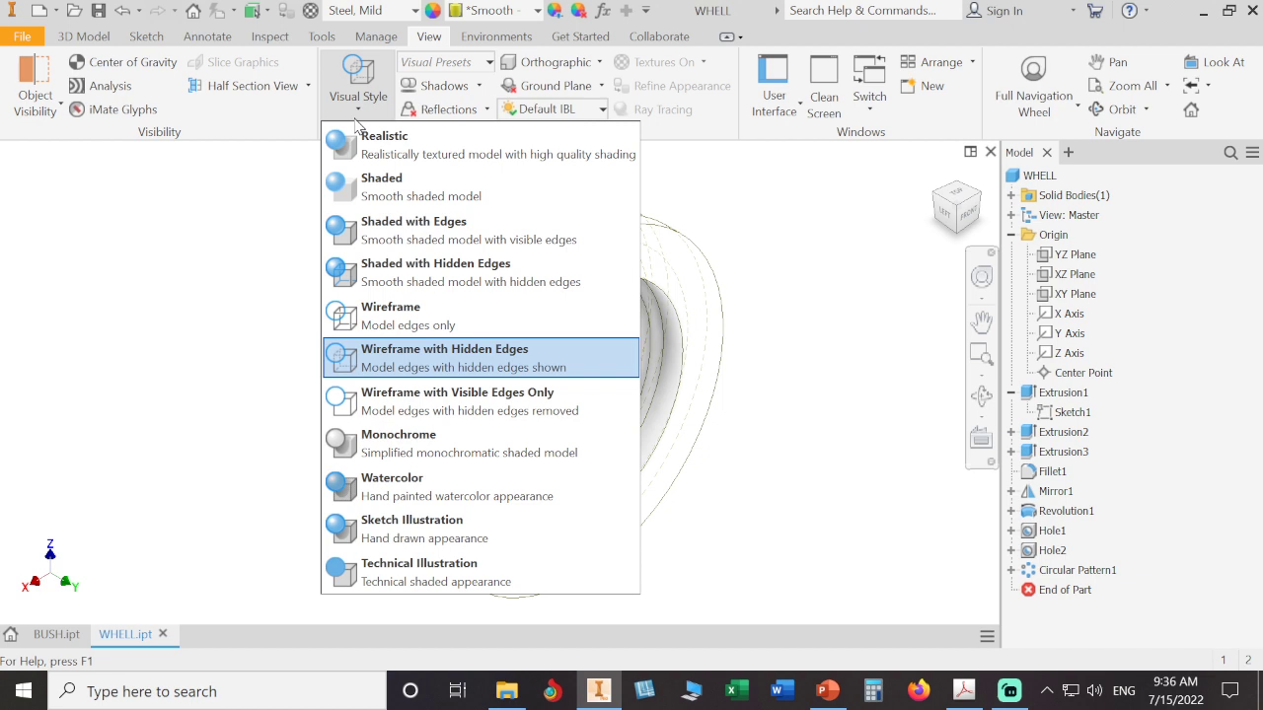
{"action": "left_click", "coordinate": [382, 189]}
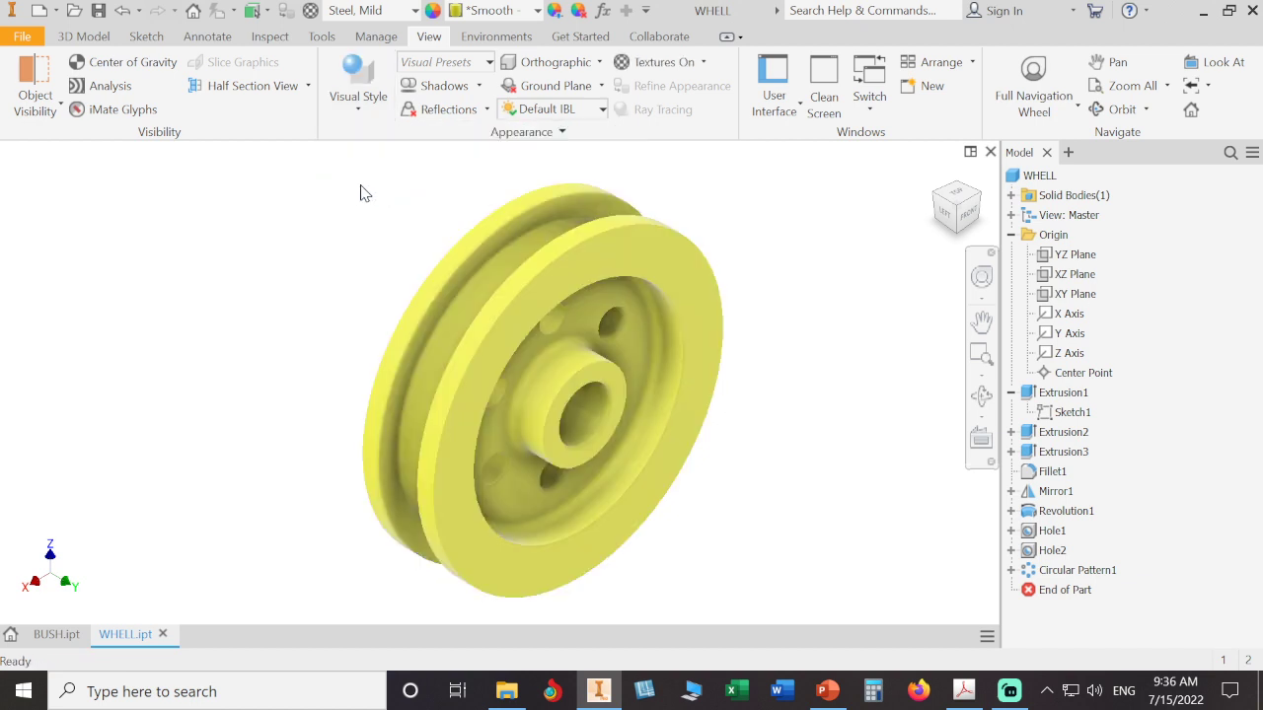
{"action": "left_click", "coordinate": [353, 116]}
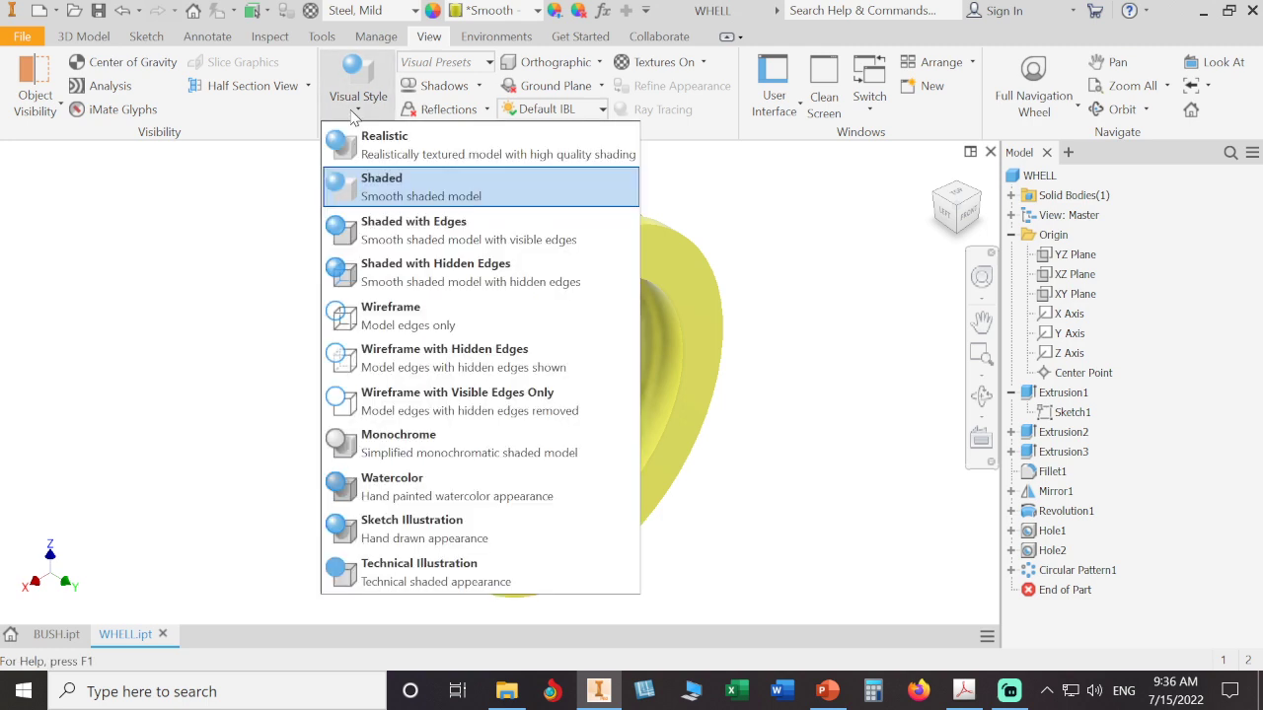
{"action": "left_click", "coordinate": [383, 230]}
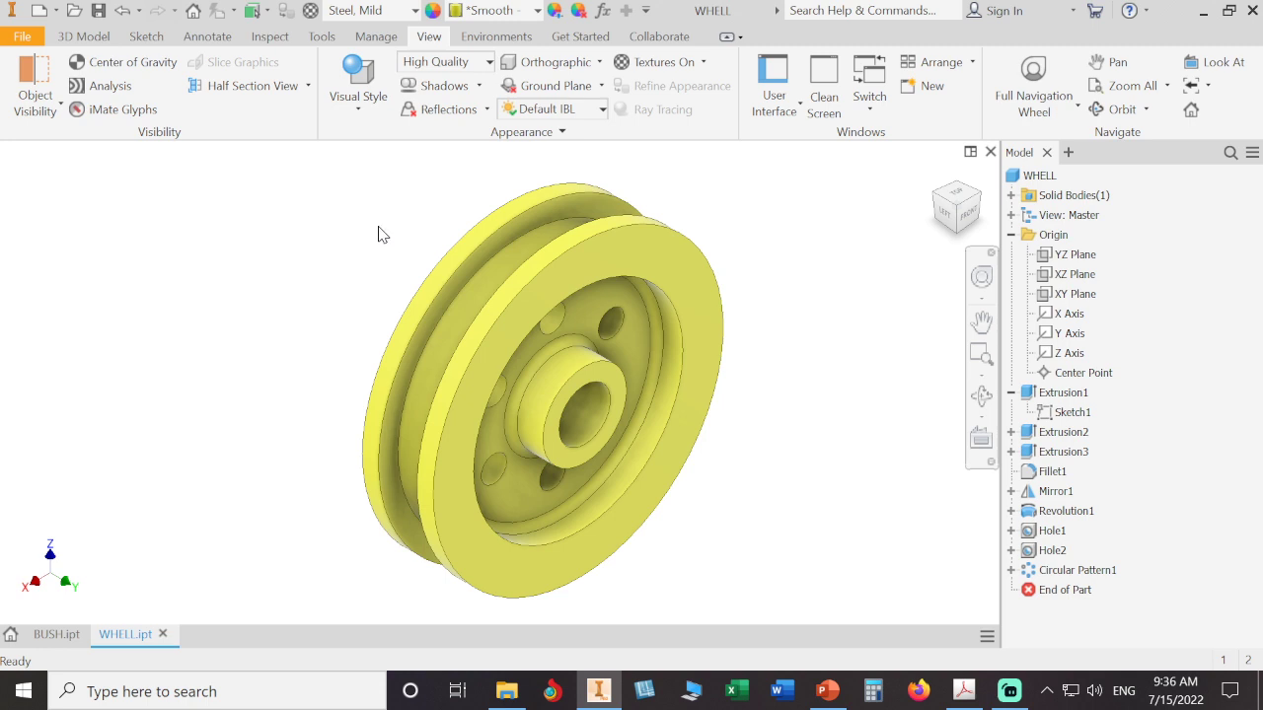
Display the wheel in the Realistic visual style and restore the home view.
{"action": "left_click", "coordinate": [358, 89]}
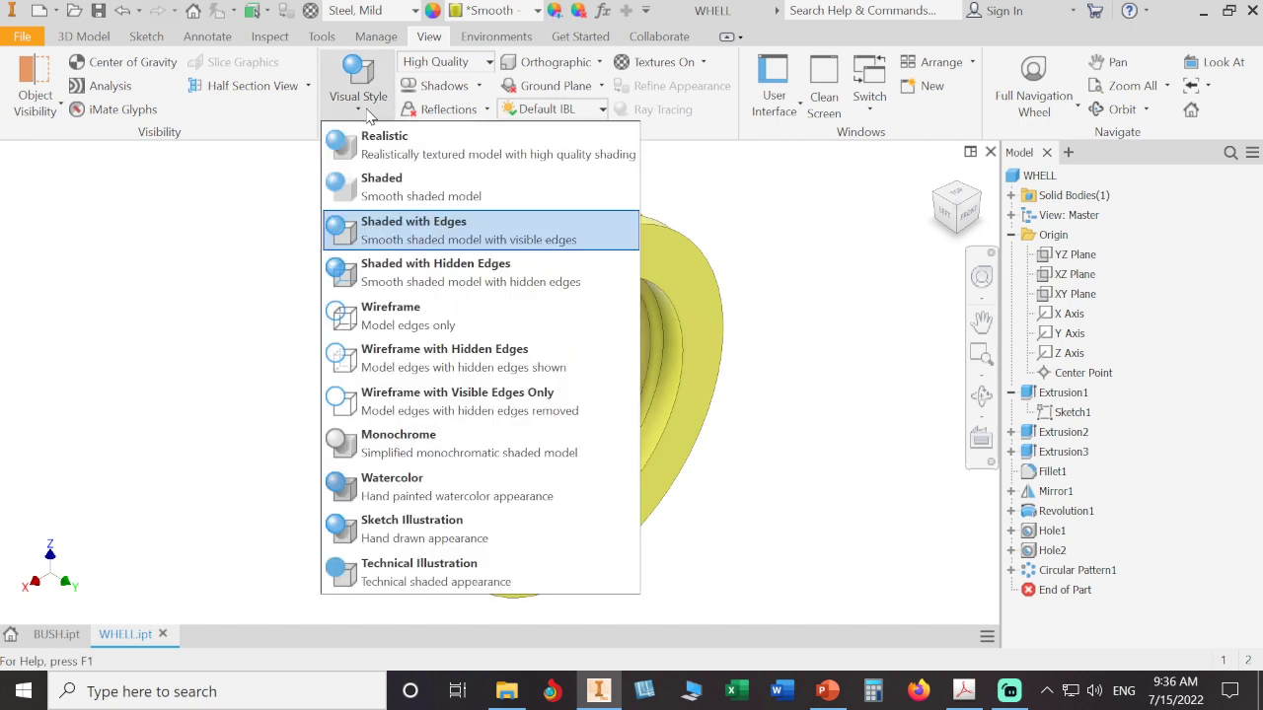
{"action": "left_click", "coordinate": [381, 158]}
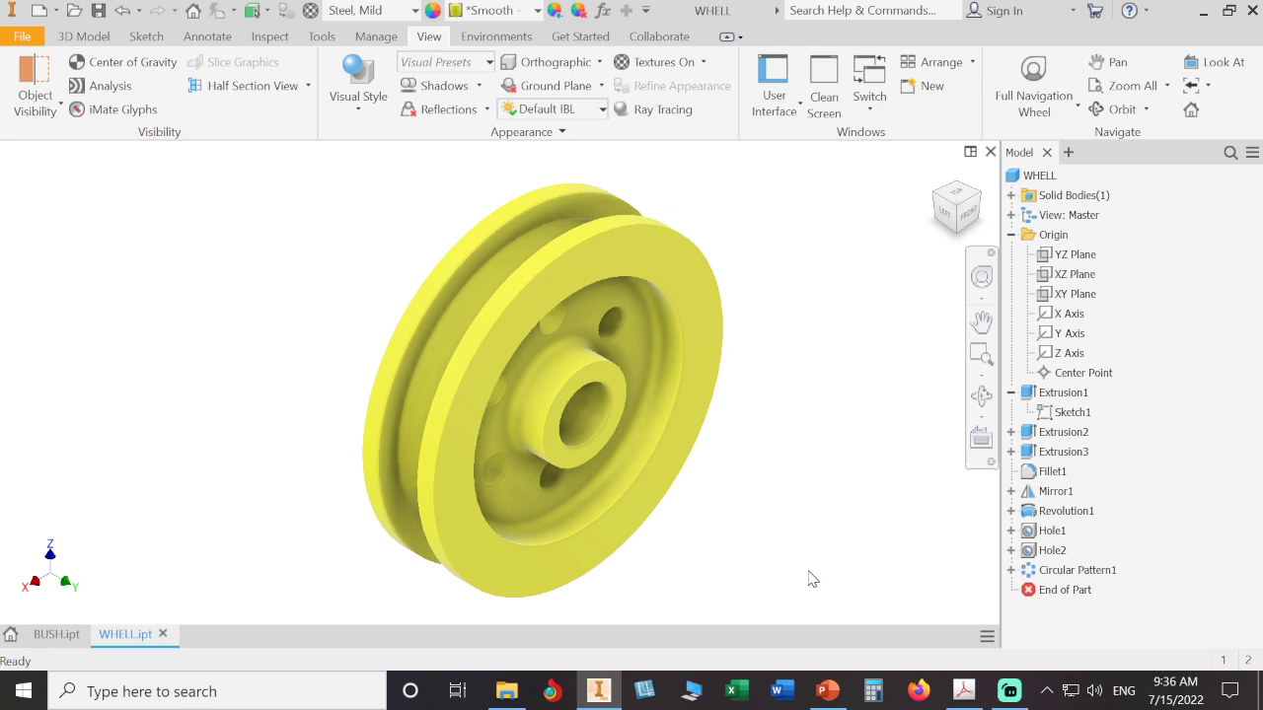
{"action": "middle_click_drag", "start_coordinate": [815, 558], "coordinate": [868, 507], "text": "shift"}
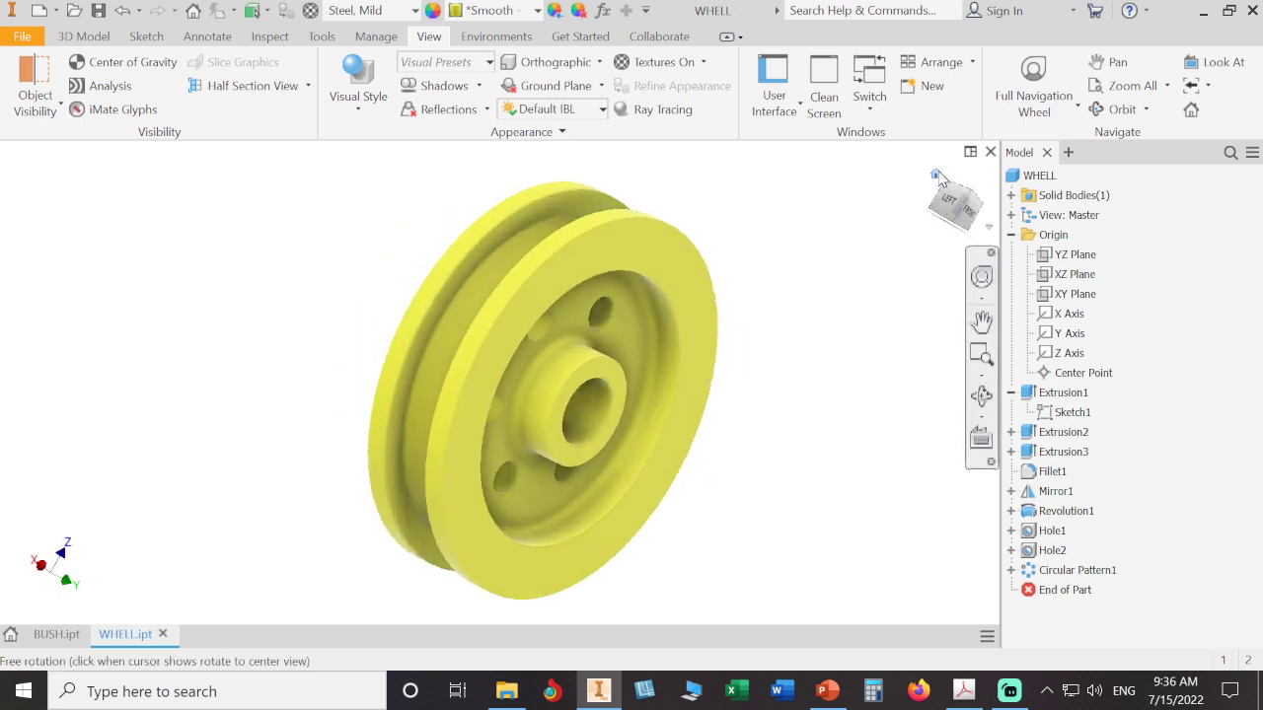
{"action": "left_click", "coordinate": [935, 174]}
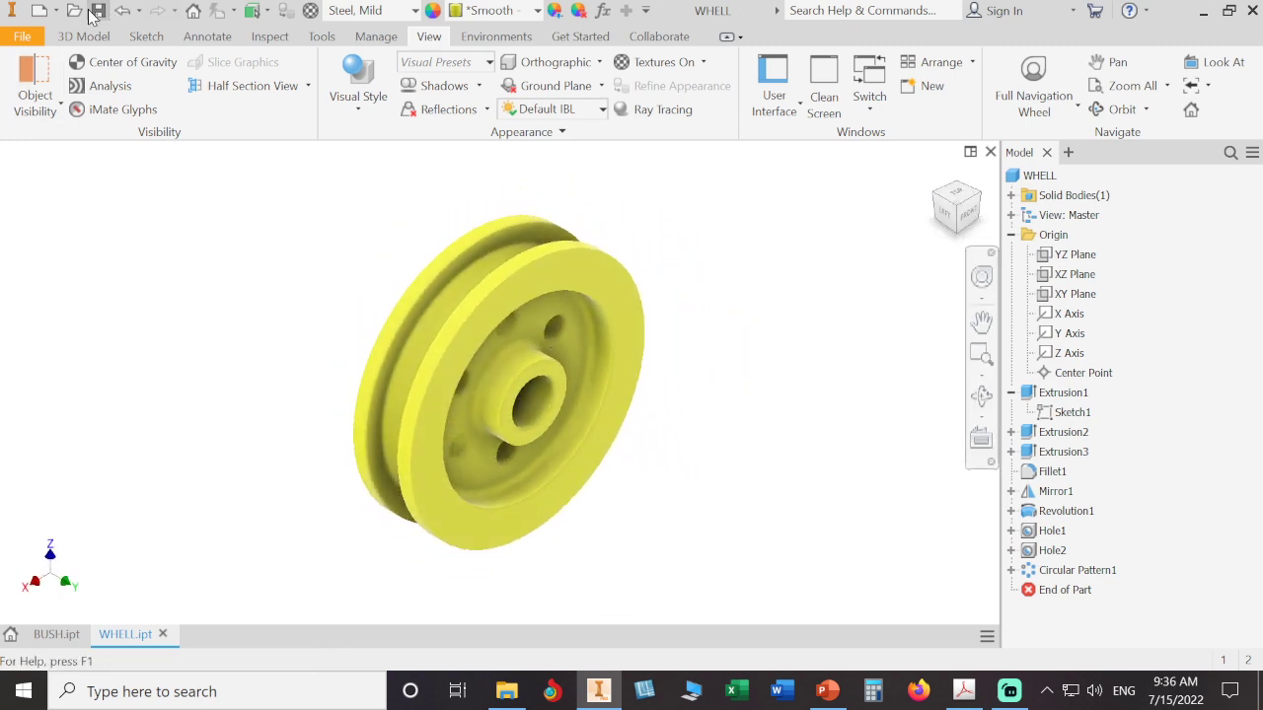